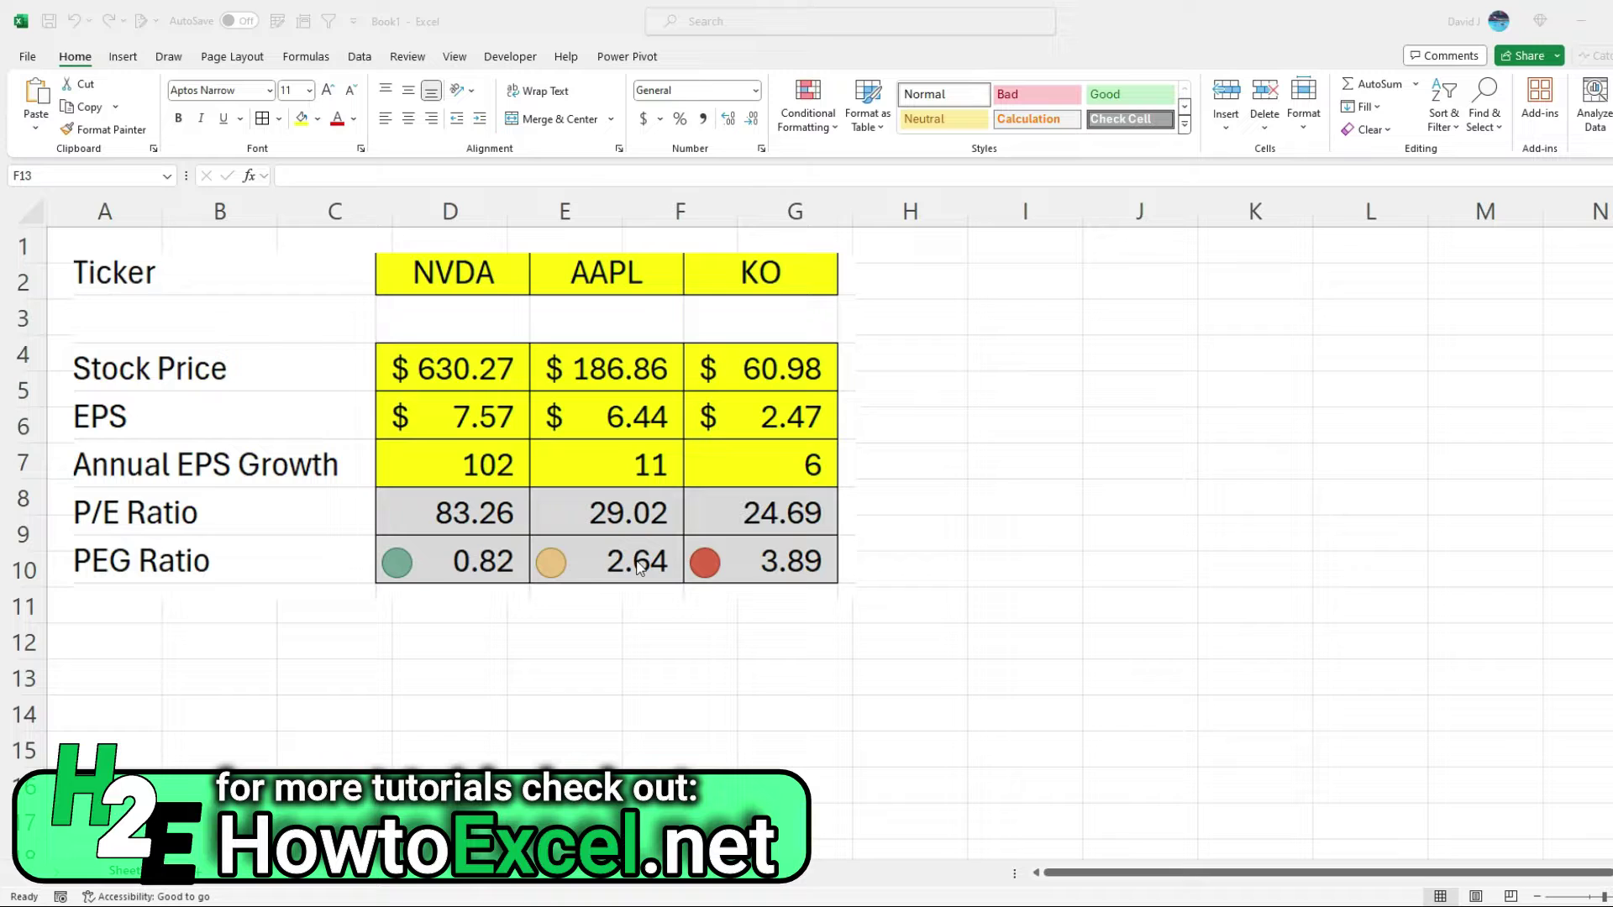
Step: Delete the picture of the finished PEG table so the worksheet is blank
click(639, 567)
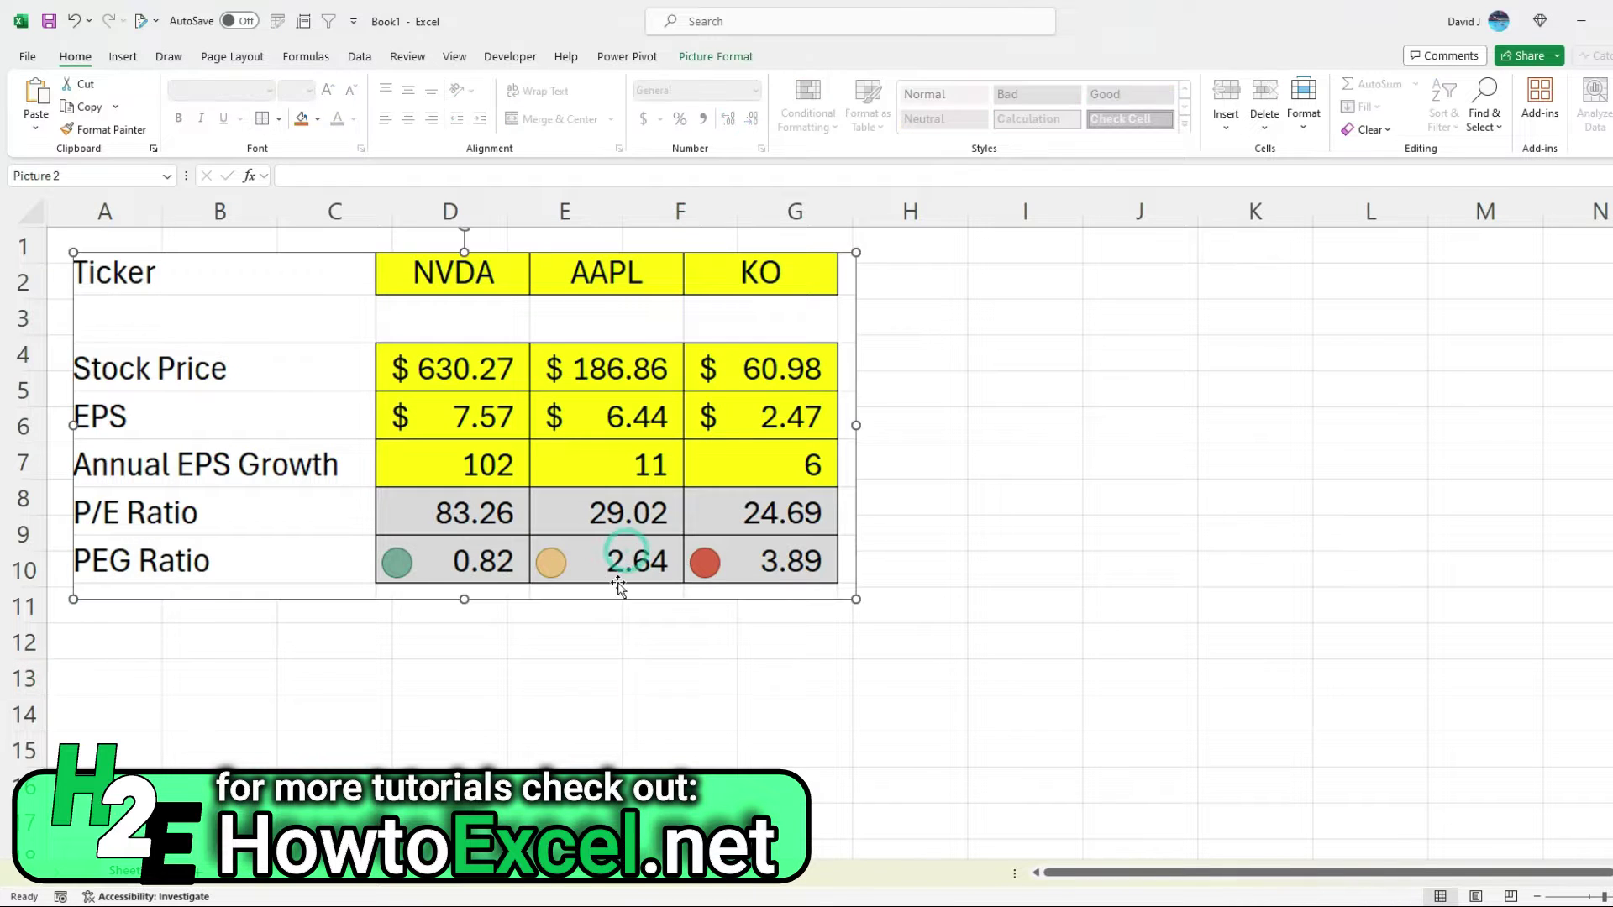
key(Delete)
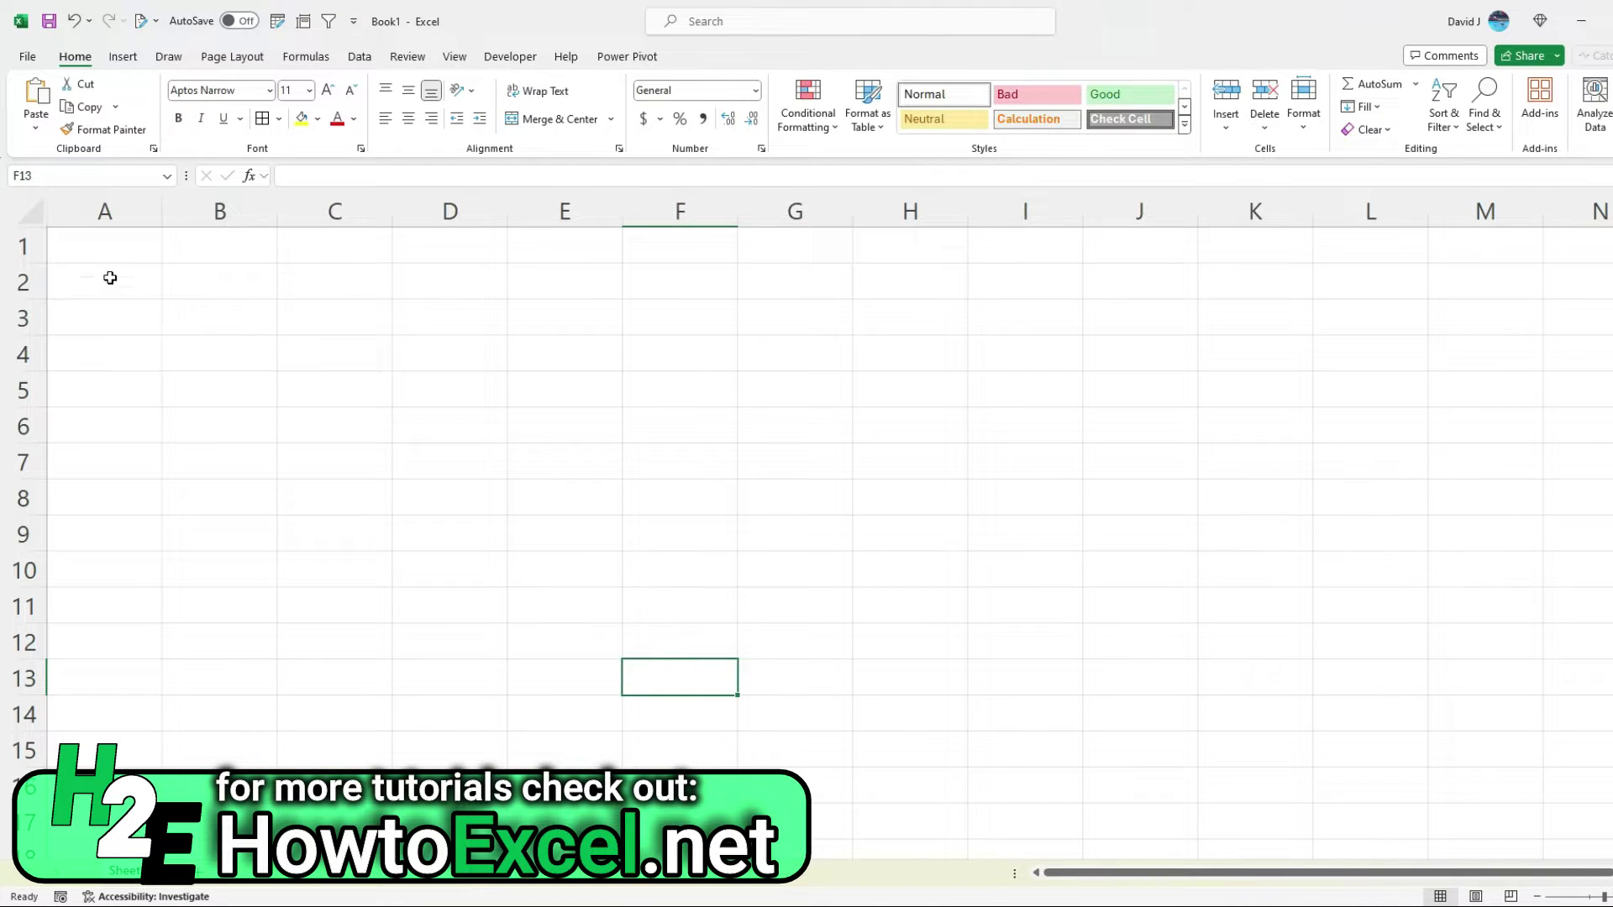
Step: Label A1 'Ticker' and fill B1:D1 yellow
click(116, 252)
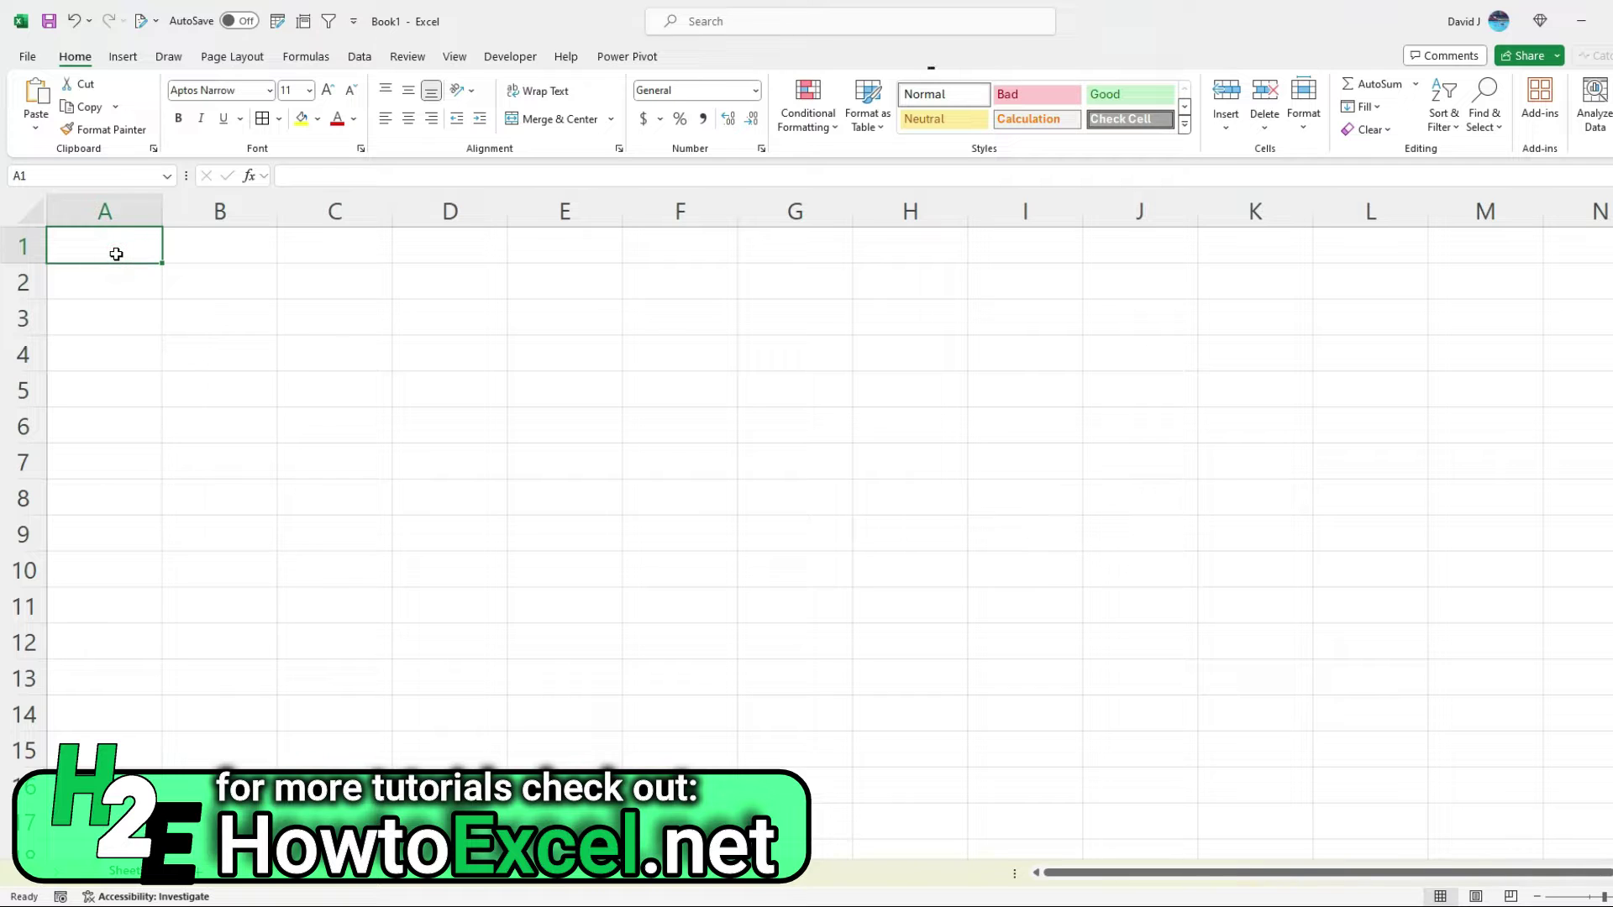
text(Ticker)
key(Tab)
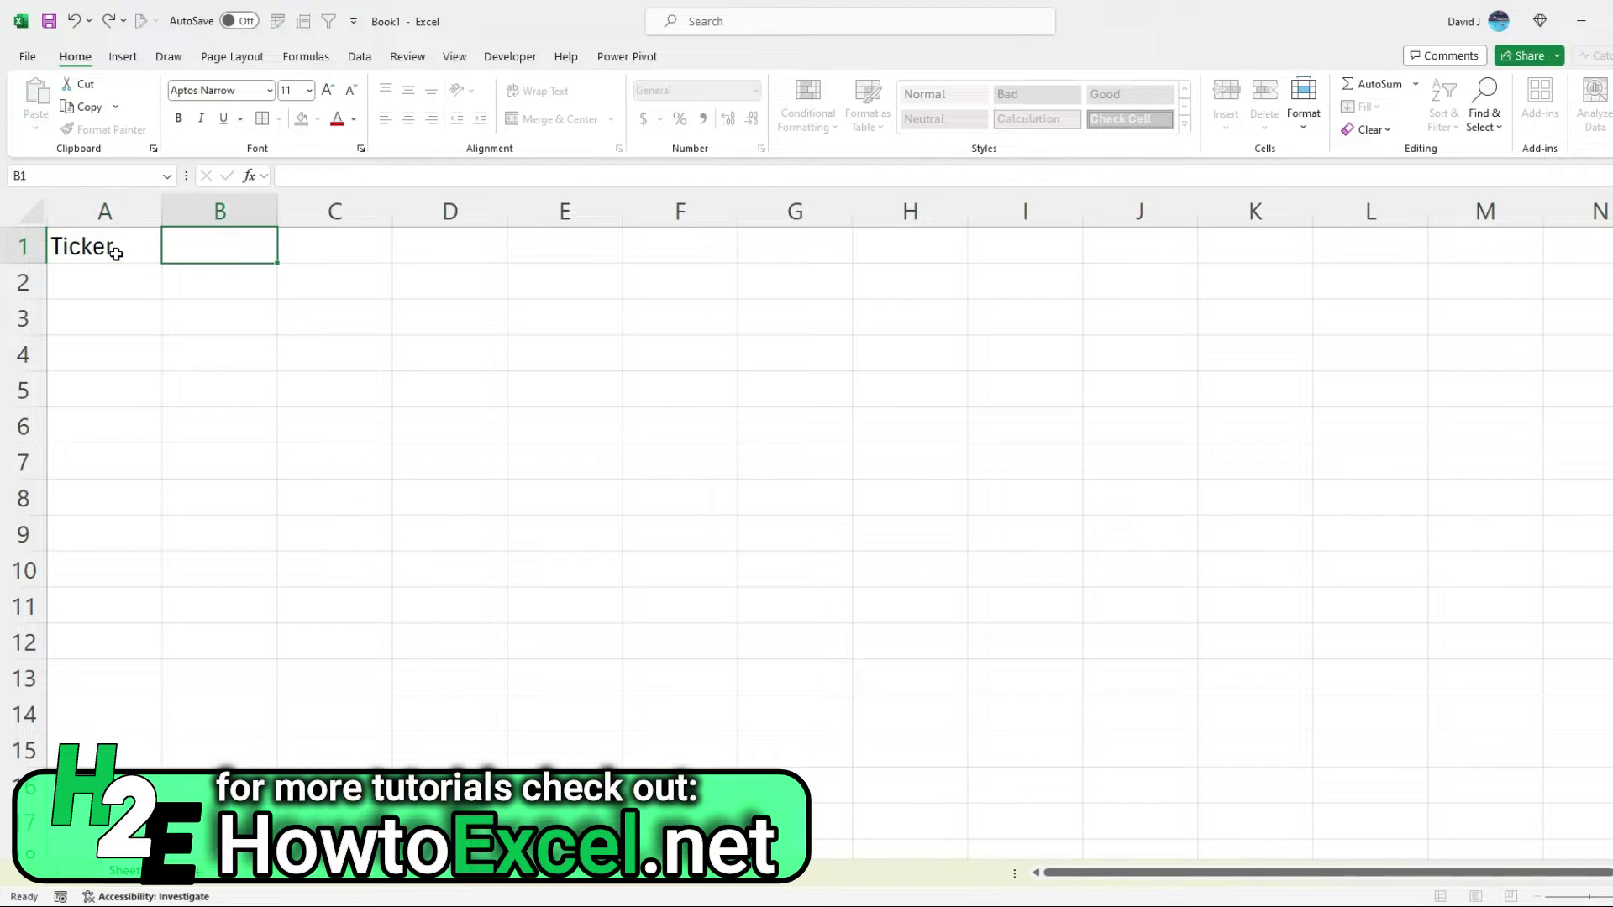
drag(212, 245, 433, 225)
click(299, 120)
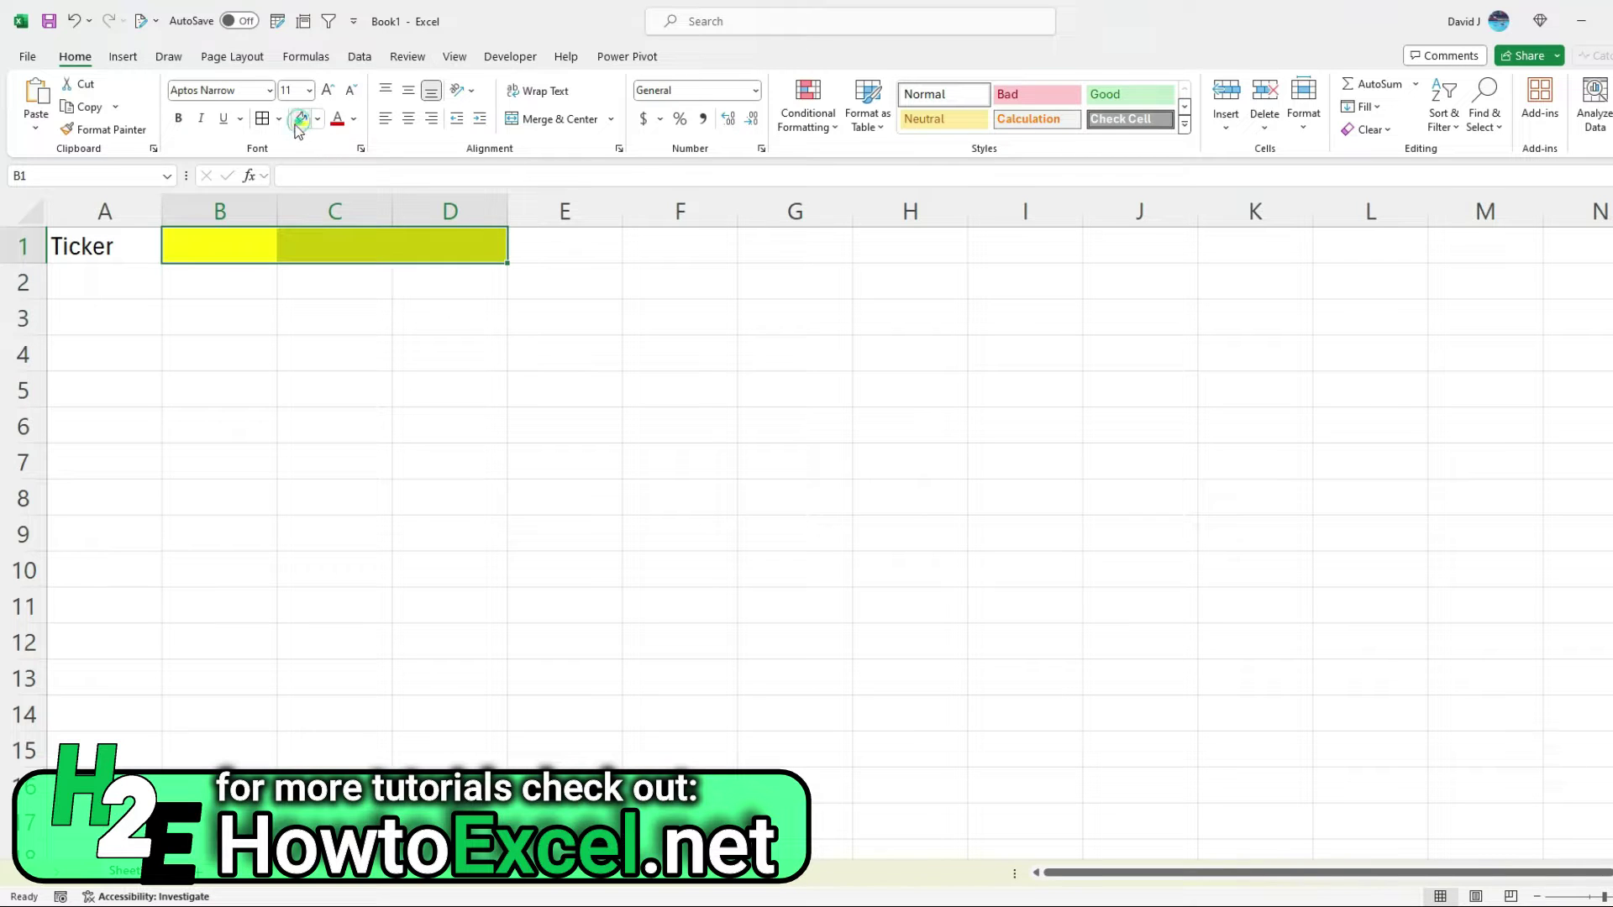
Step: Label A3 'Stock Price', copy the yellow cells into B3:D3, and autofit column A
click(113, 327)
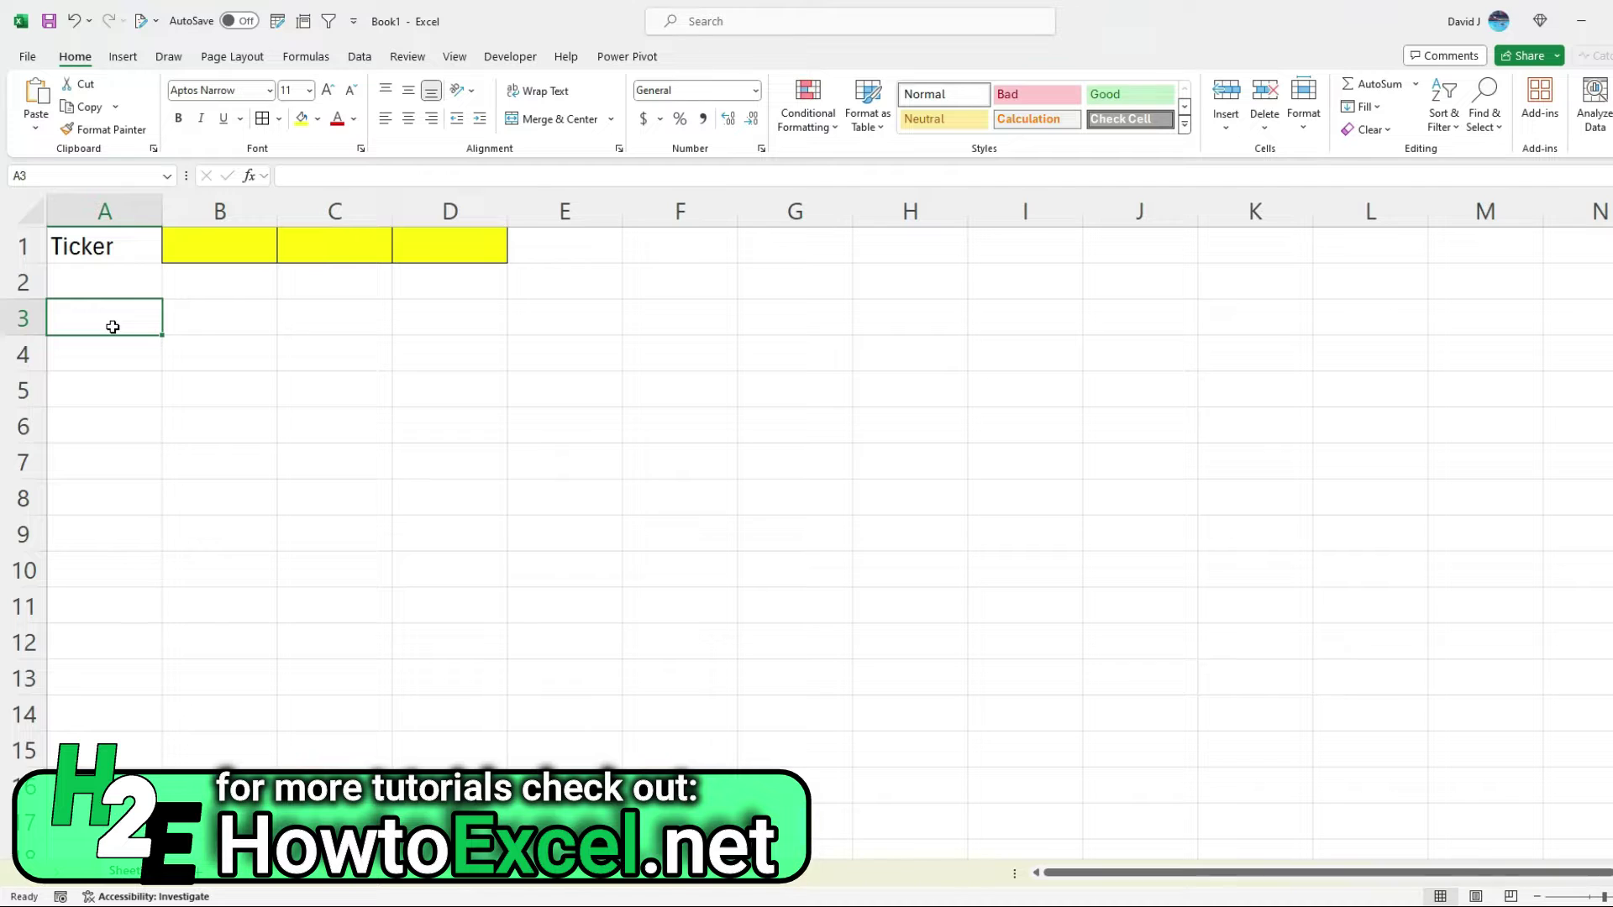
text(Stock Price)
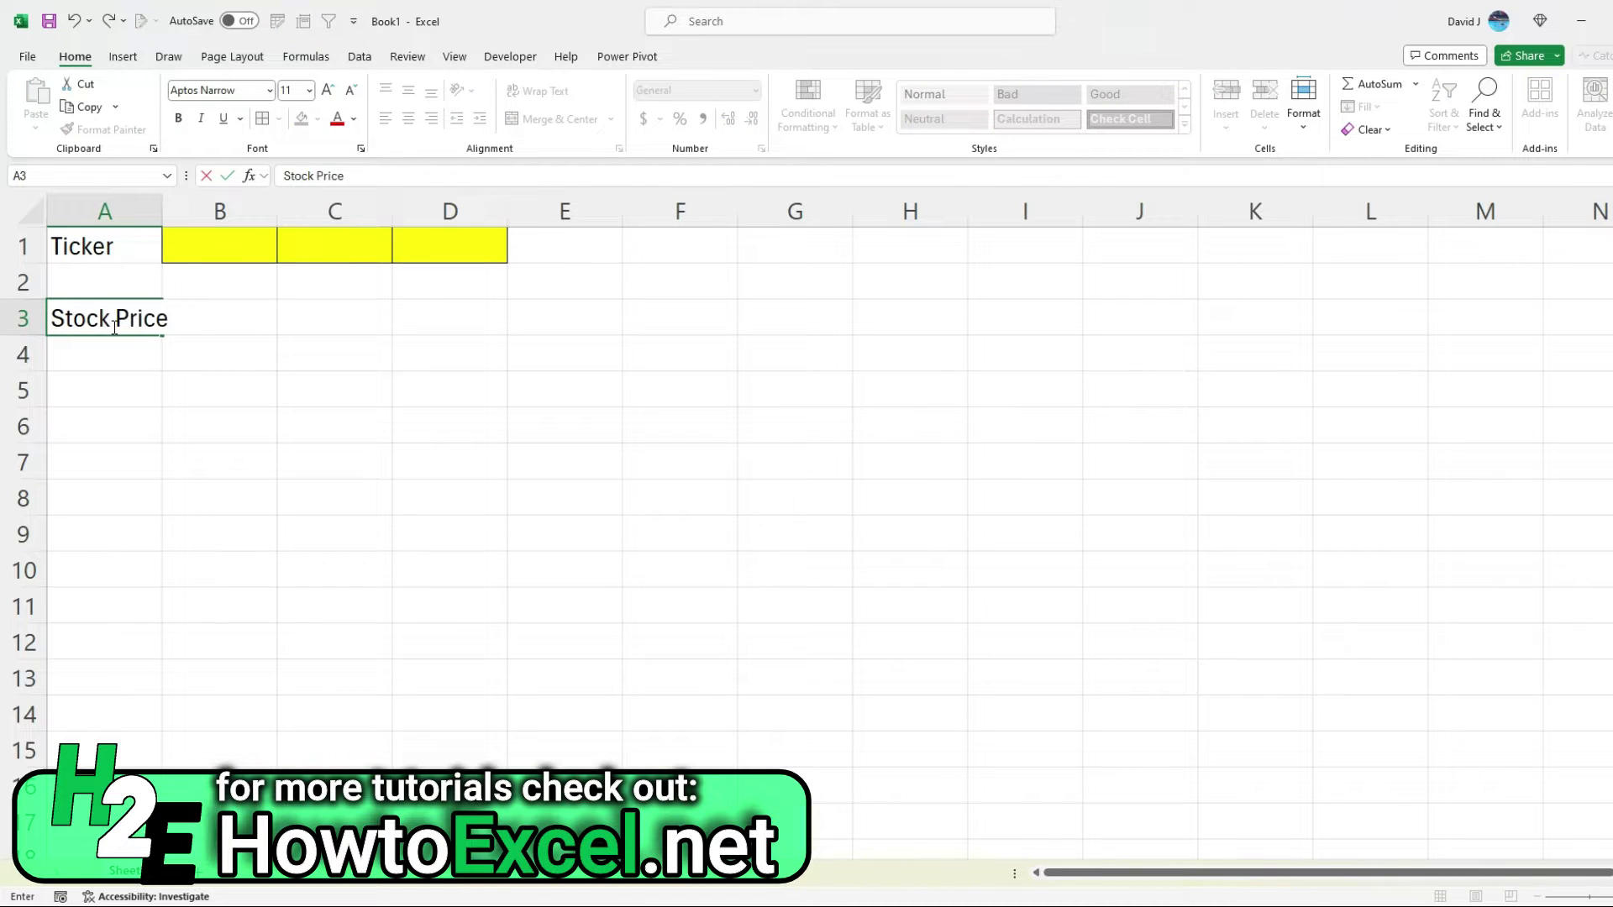
key(Tab)
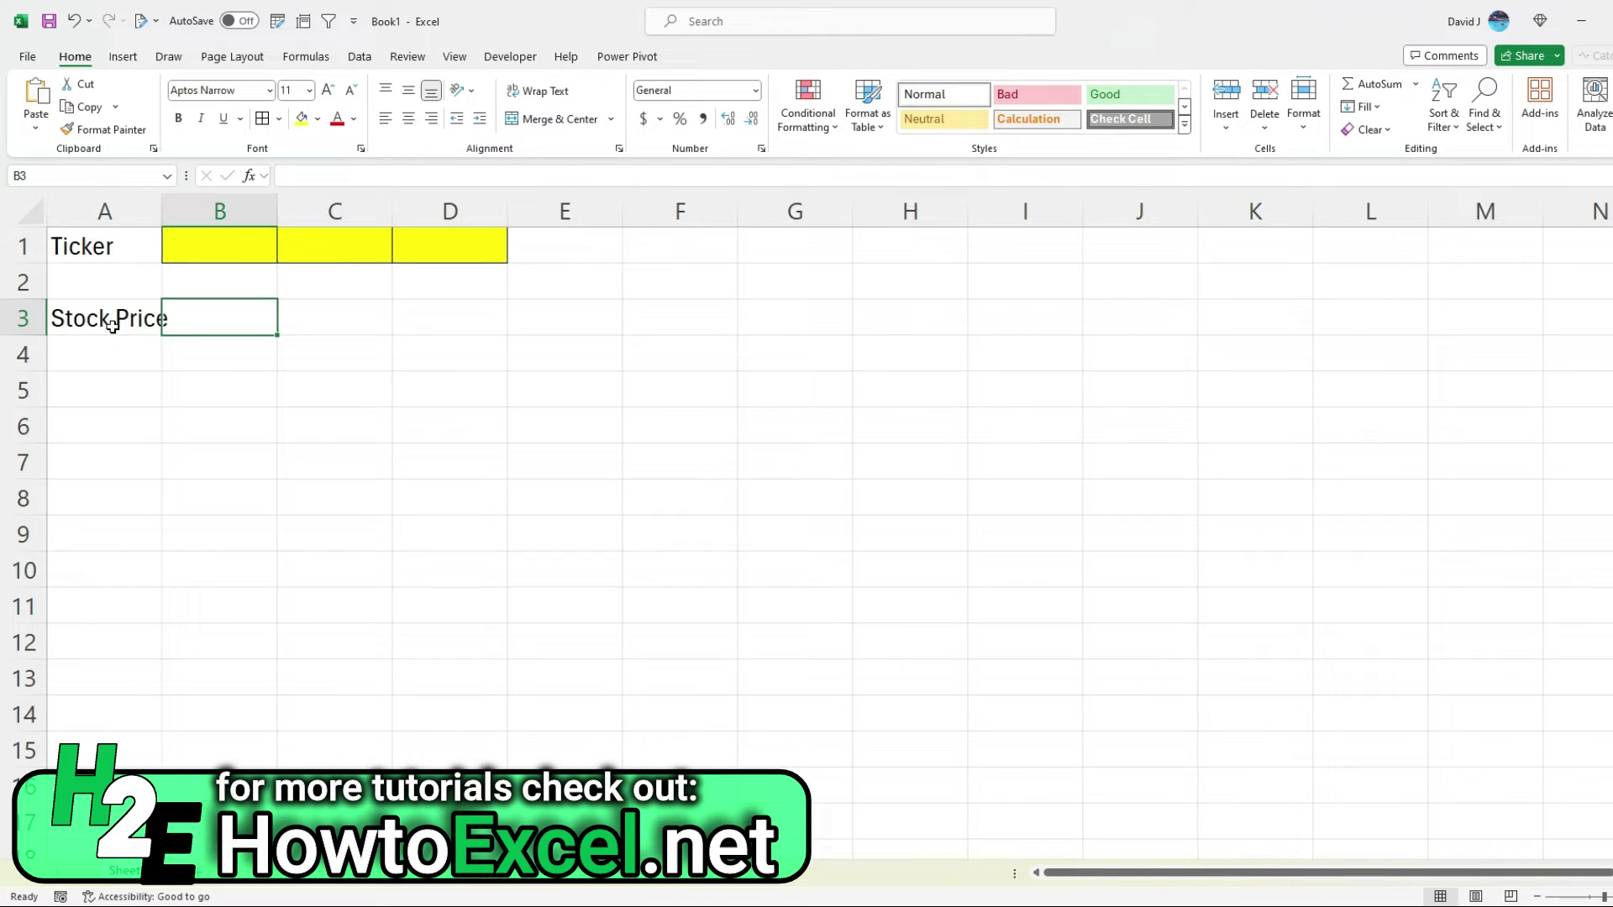
drag(206, 252, 414, 248)
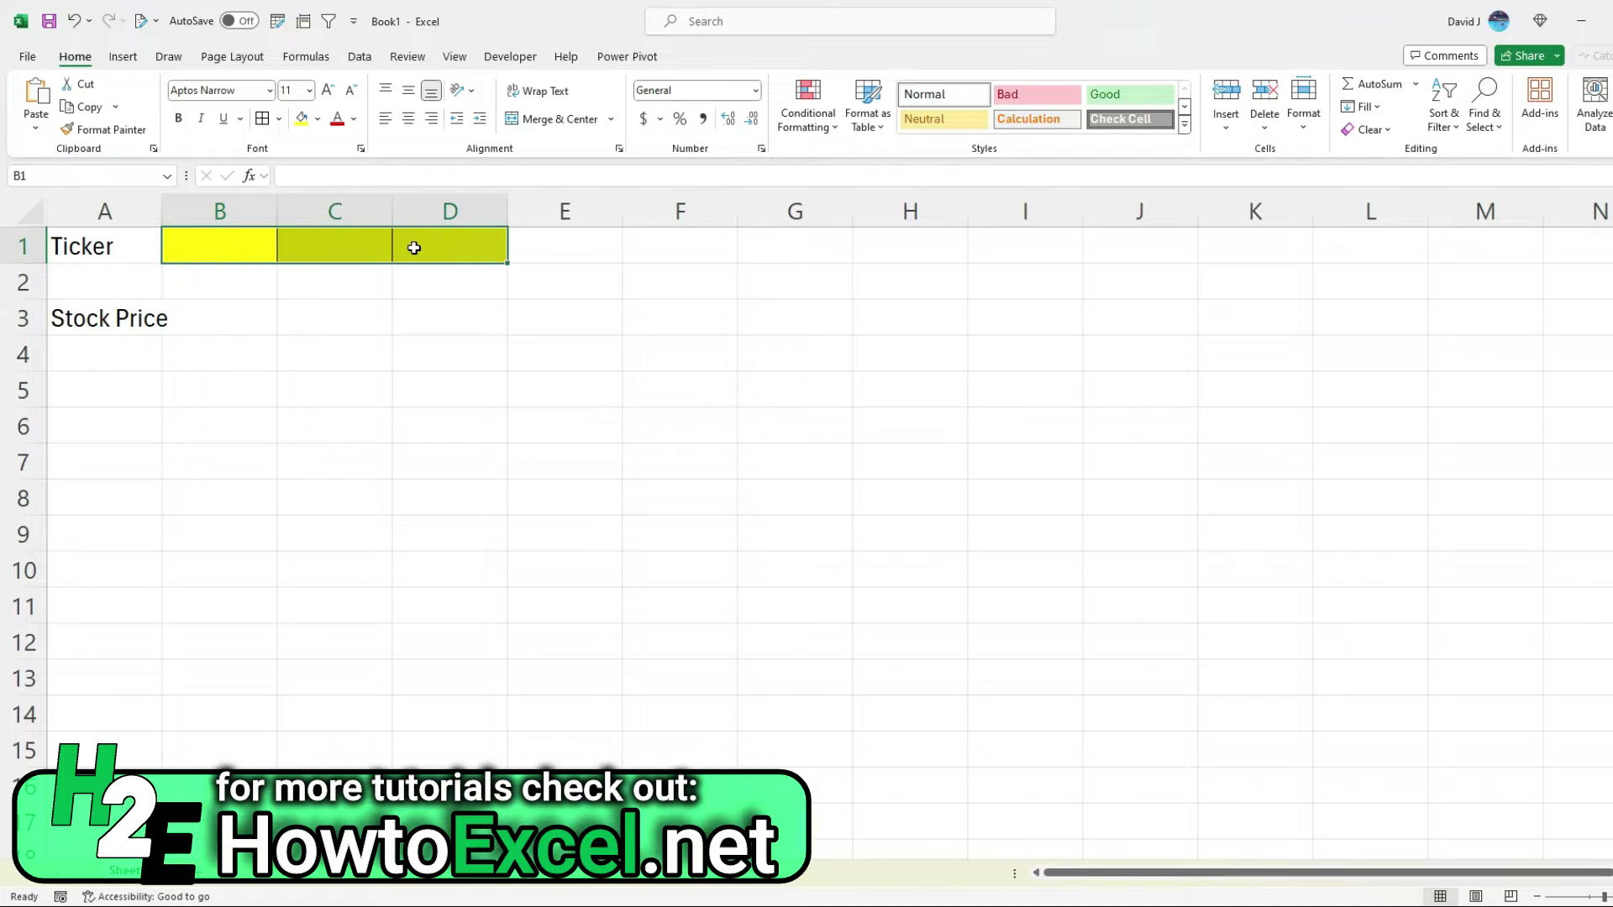
key(ctrl+c)
click(206, 317)
key(ctrl+v)
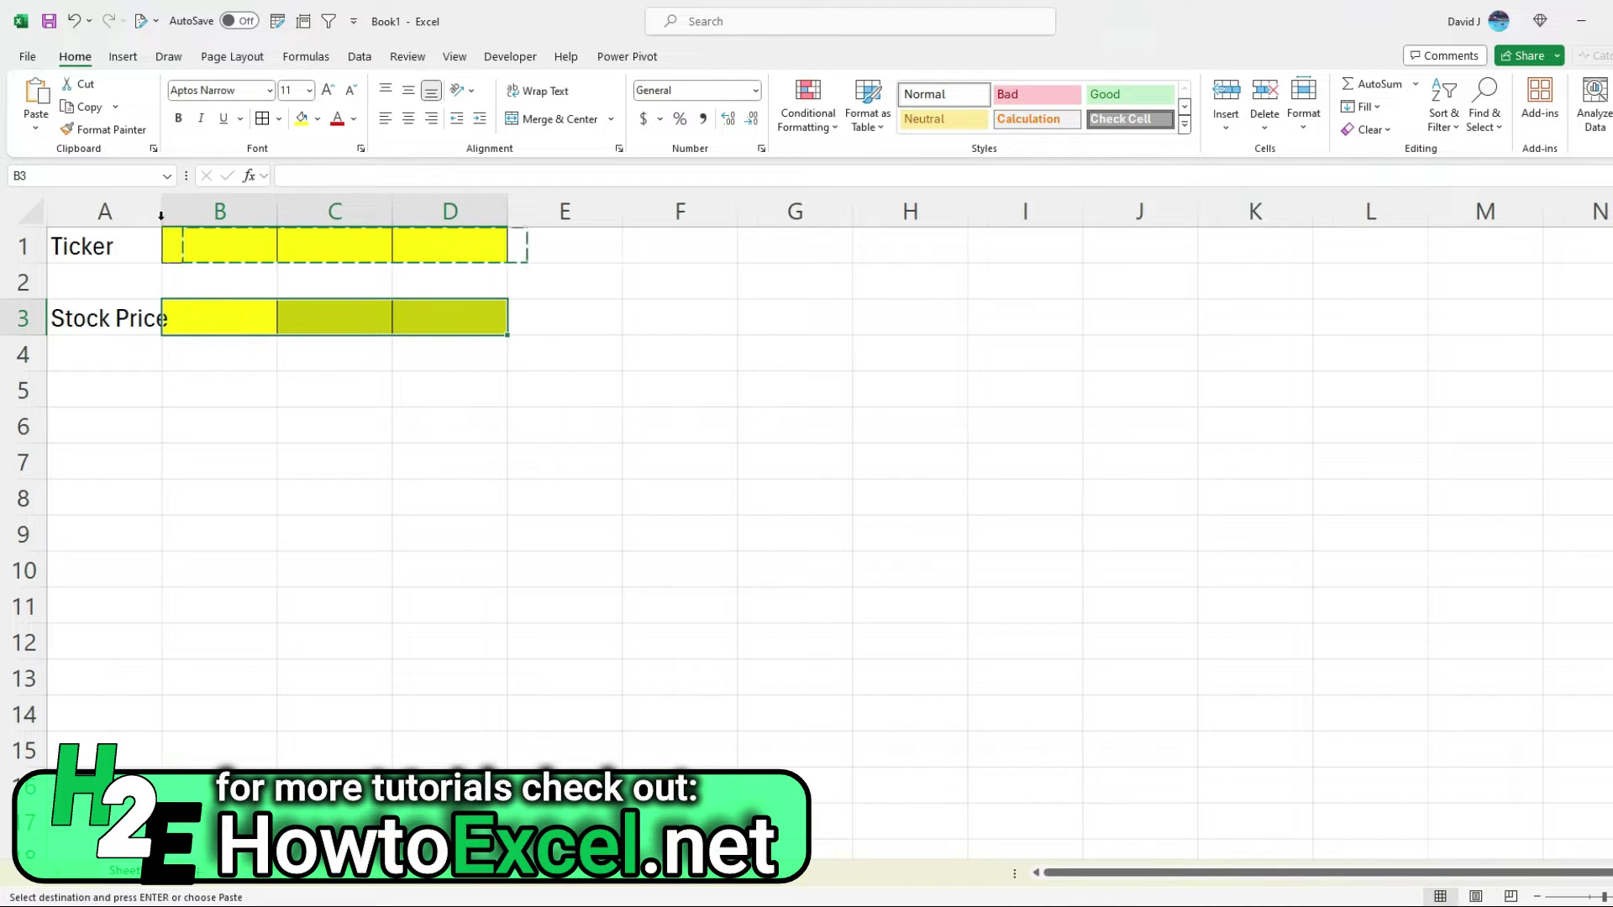
double_click(162, 212)
Step: Label A4 'EPS' and paste the yellow cells into rows 4 and 5
click(88, 364)
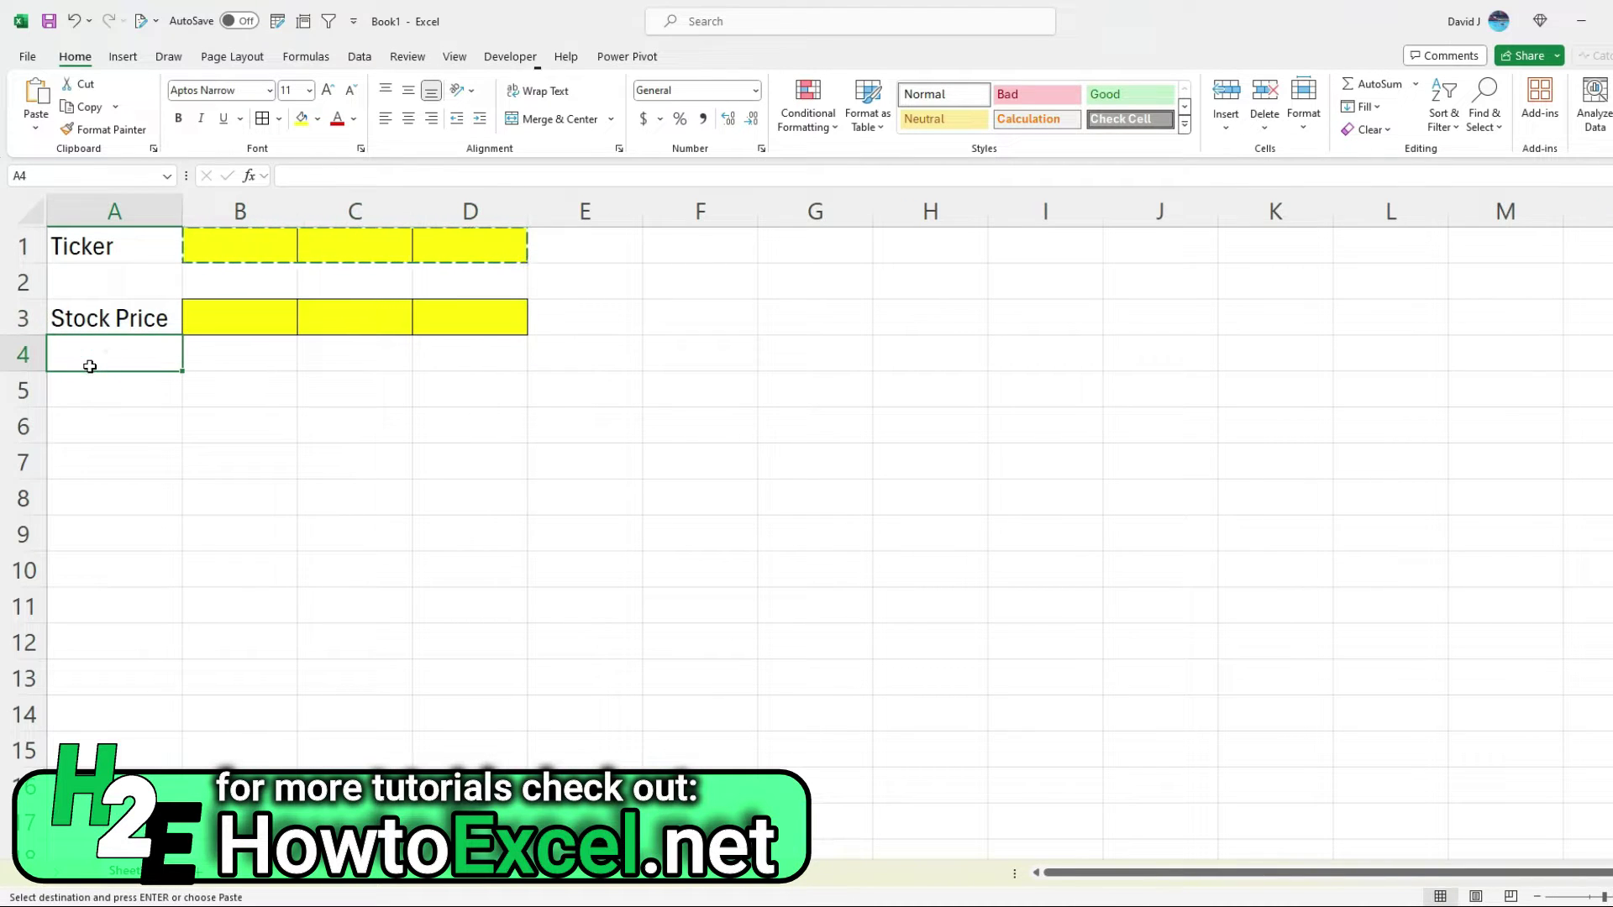
text(EPS)
key(Tab)
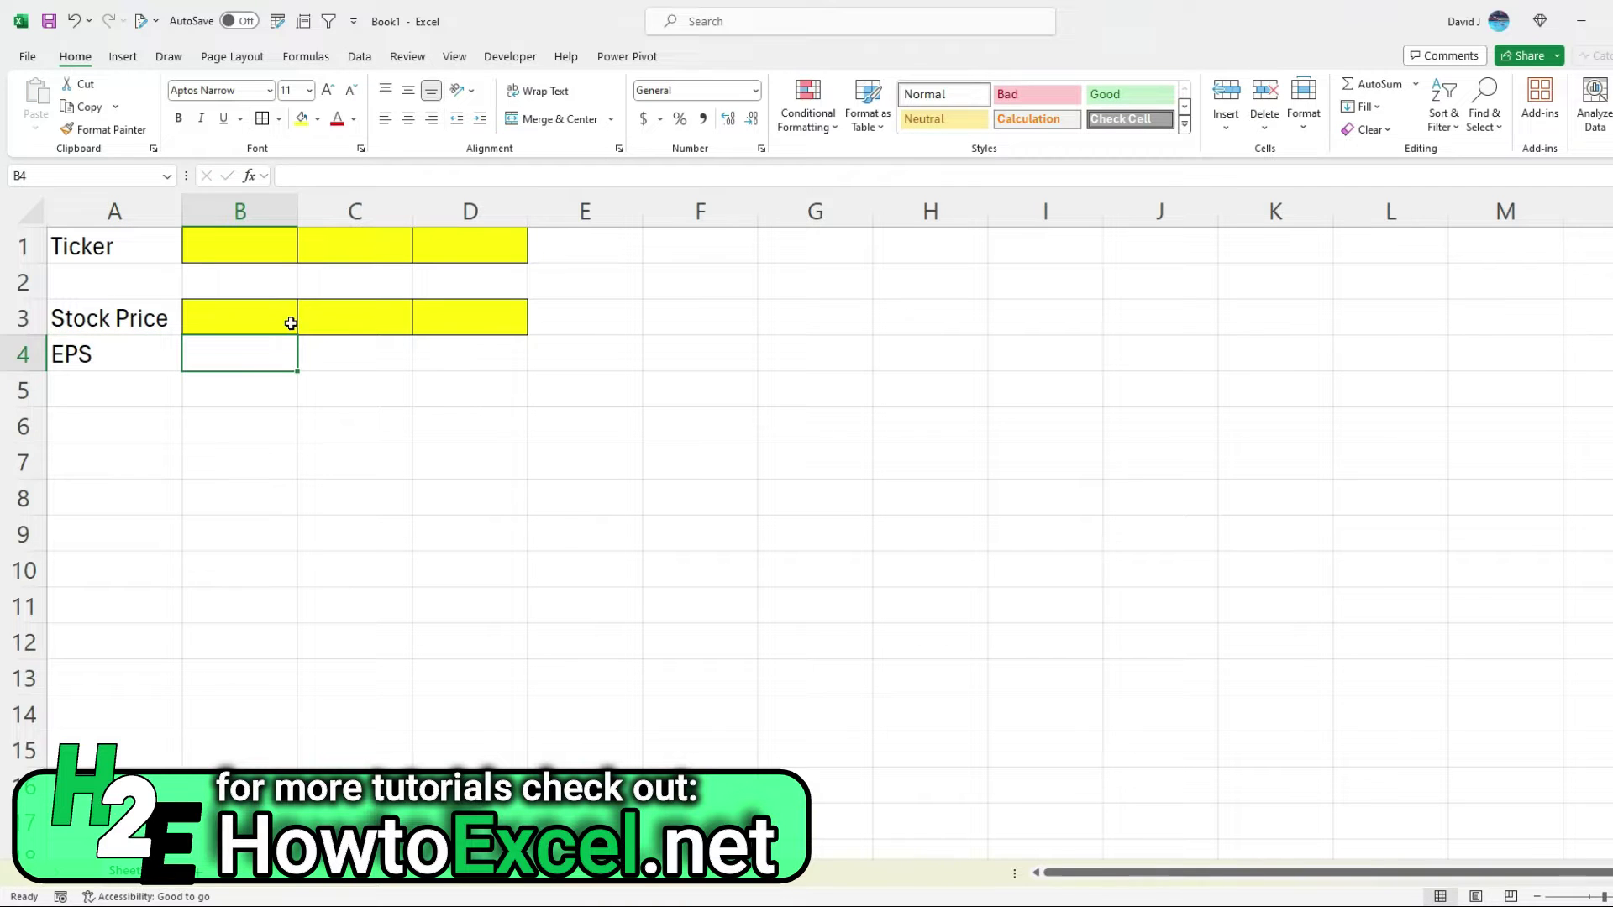
drag(288, 317, 420, 323)
key(ctrl+c)
click(225, 347)
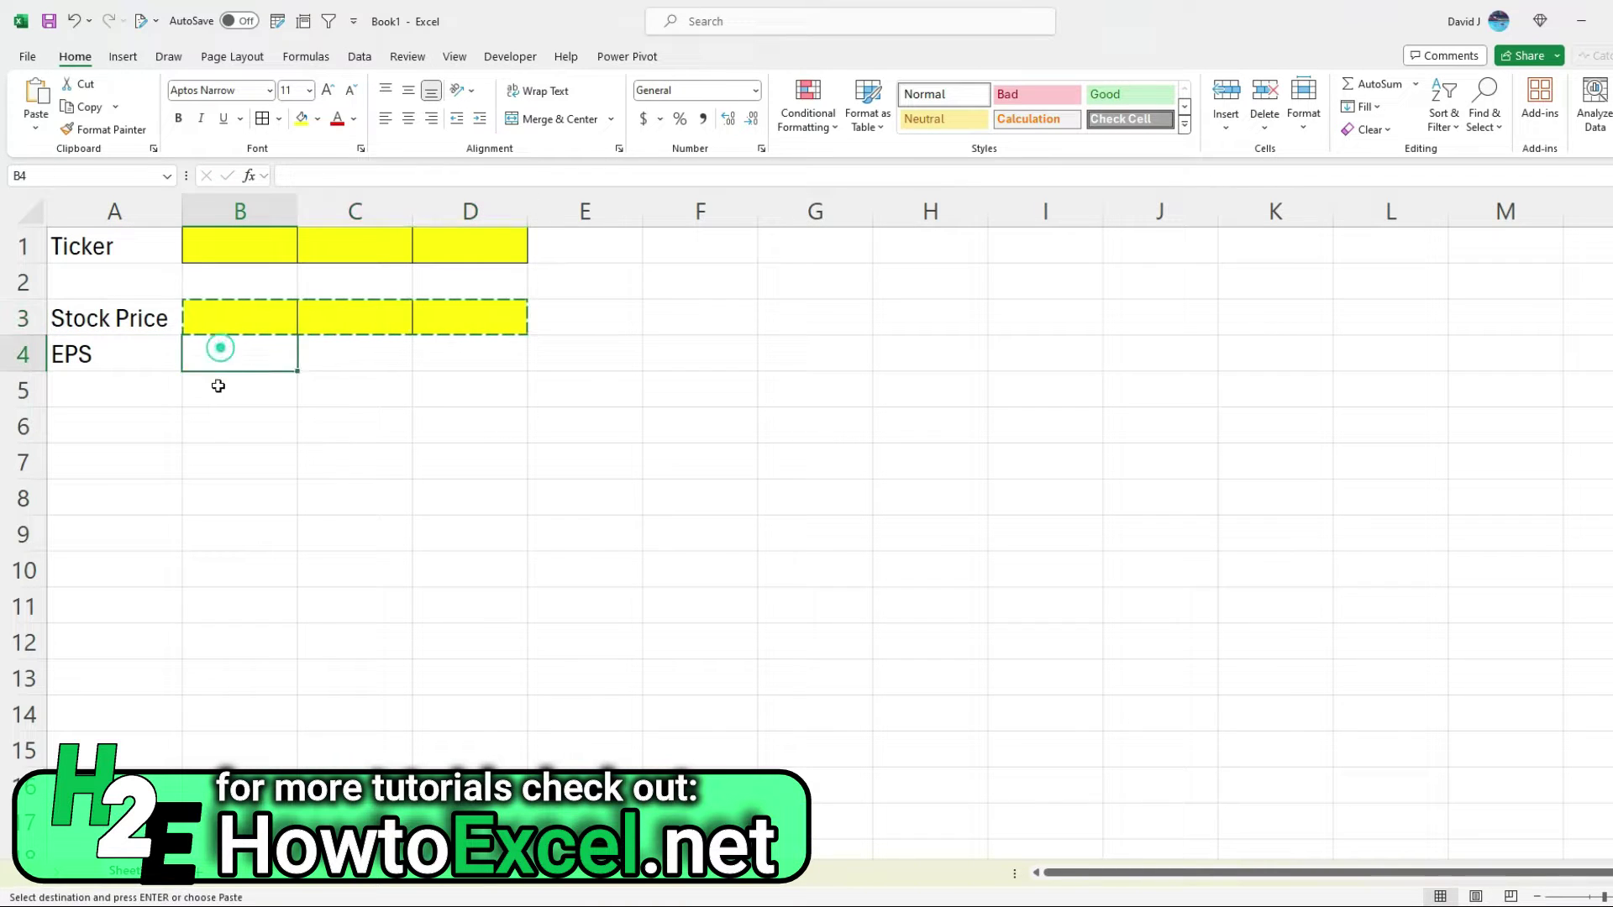
key(ctrl+v)
click(216, 390)
key(ctrl+v)
Step: Label A5 'Annual EPS Growth' and widen column A to fit it
click(134, 379)
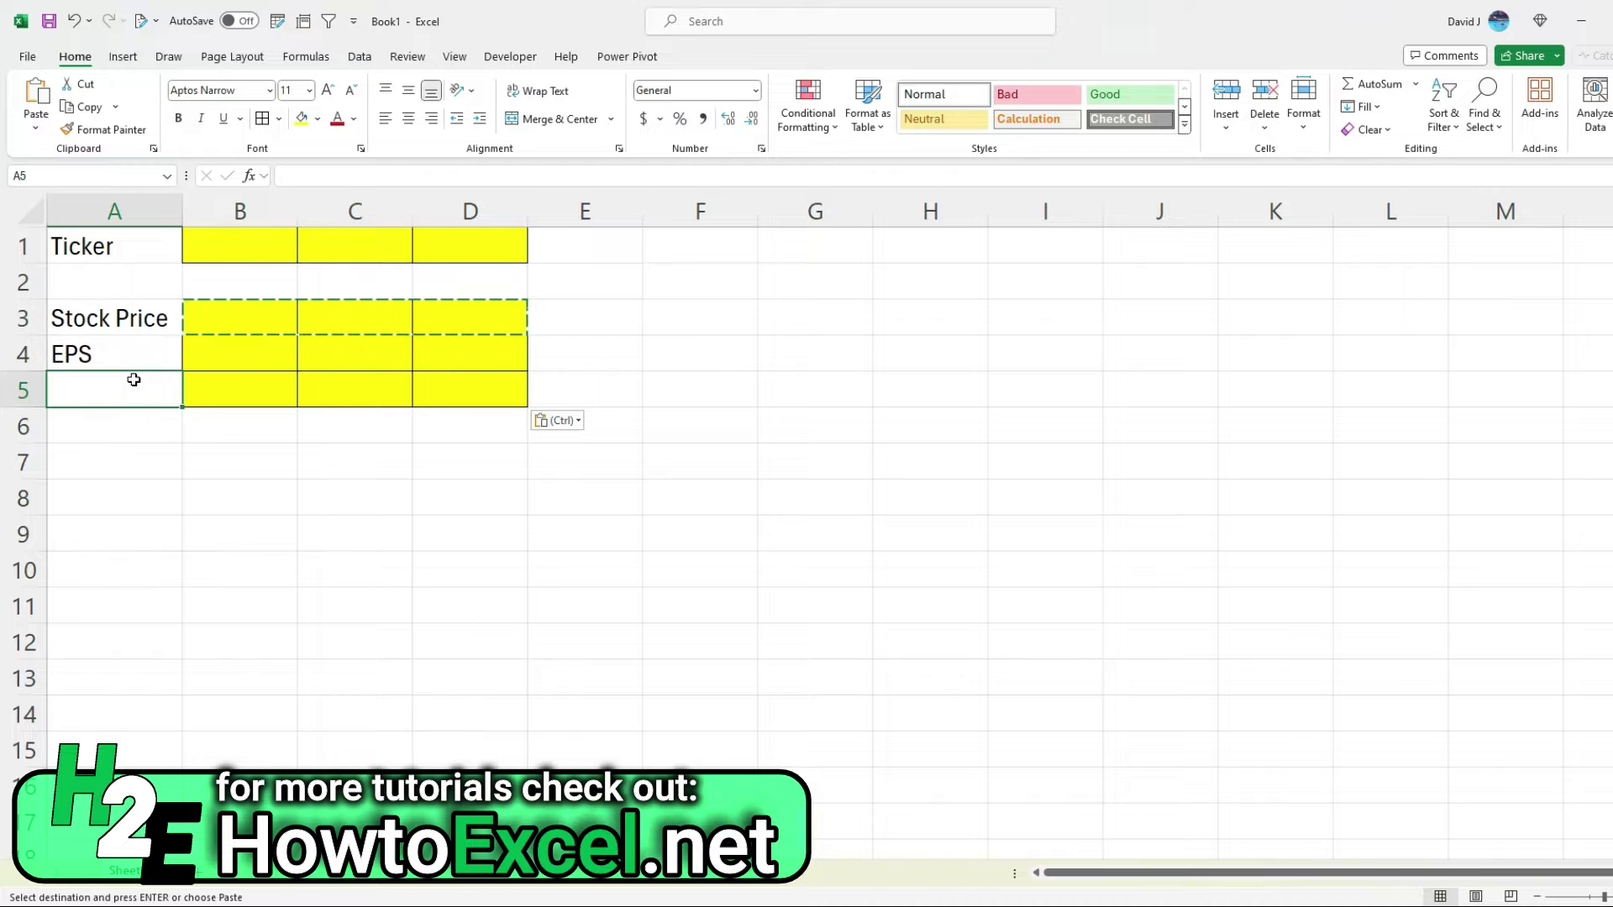
text(Annual EPS Growth)
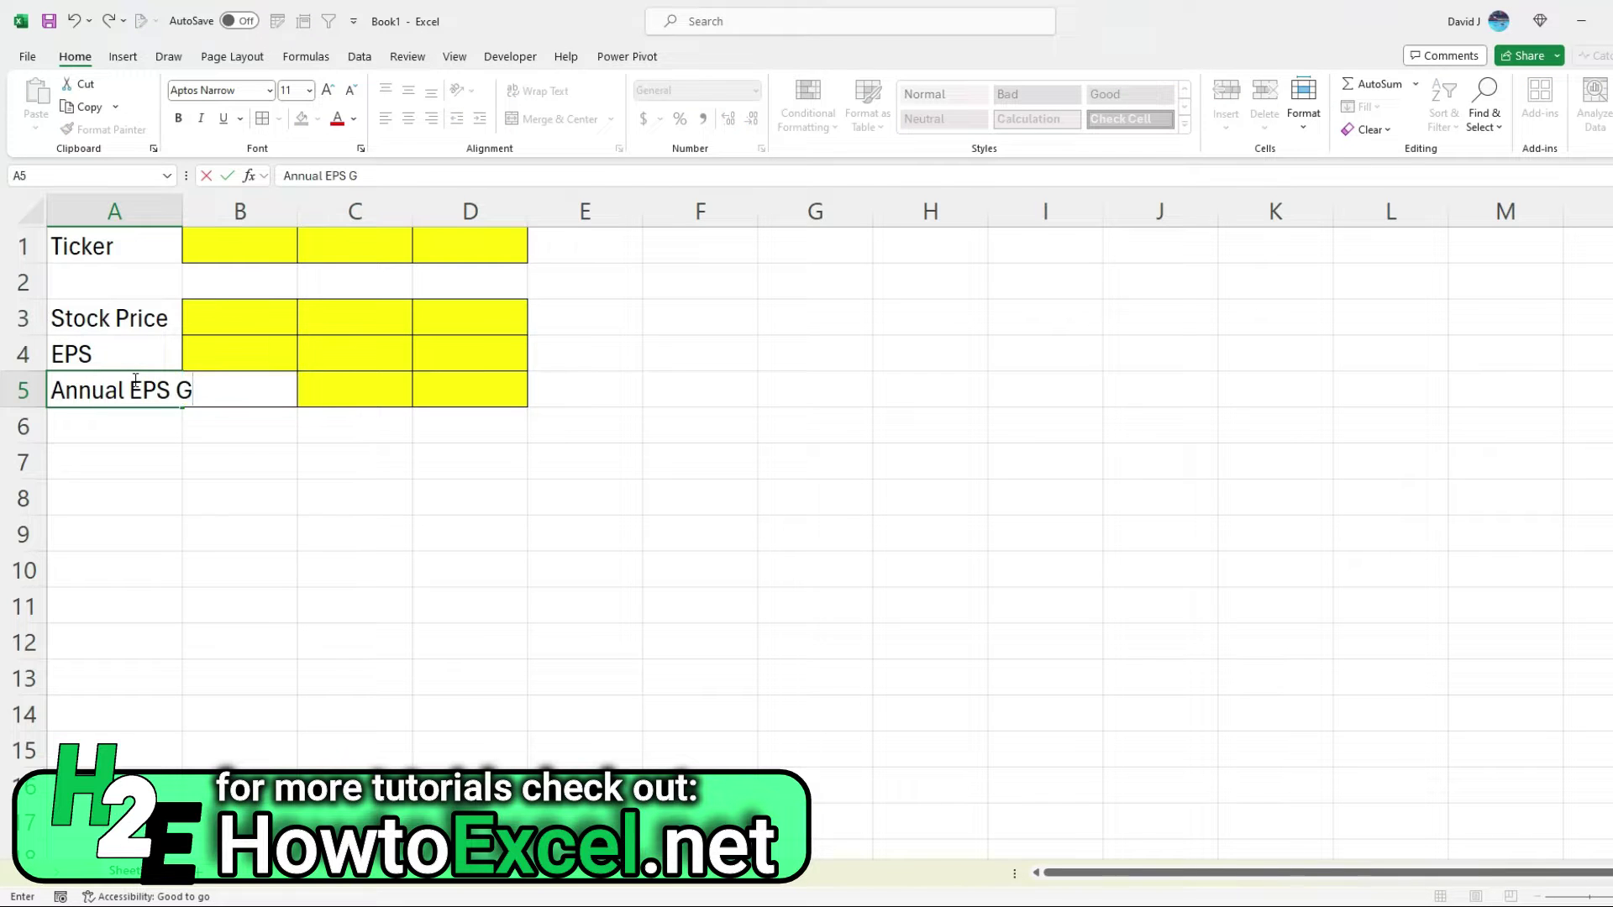
key(Return)
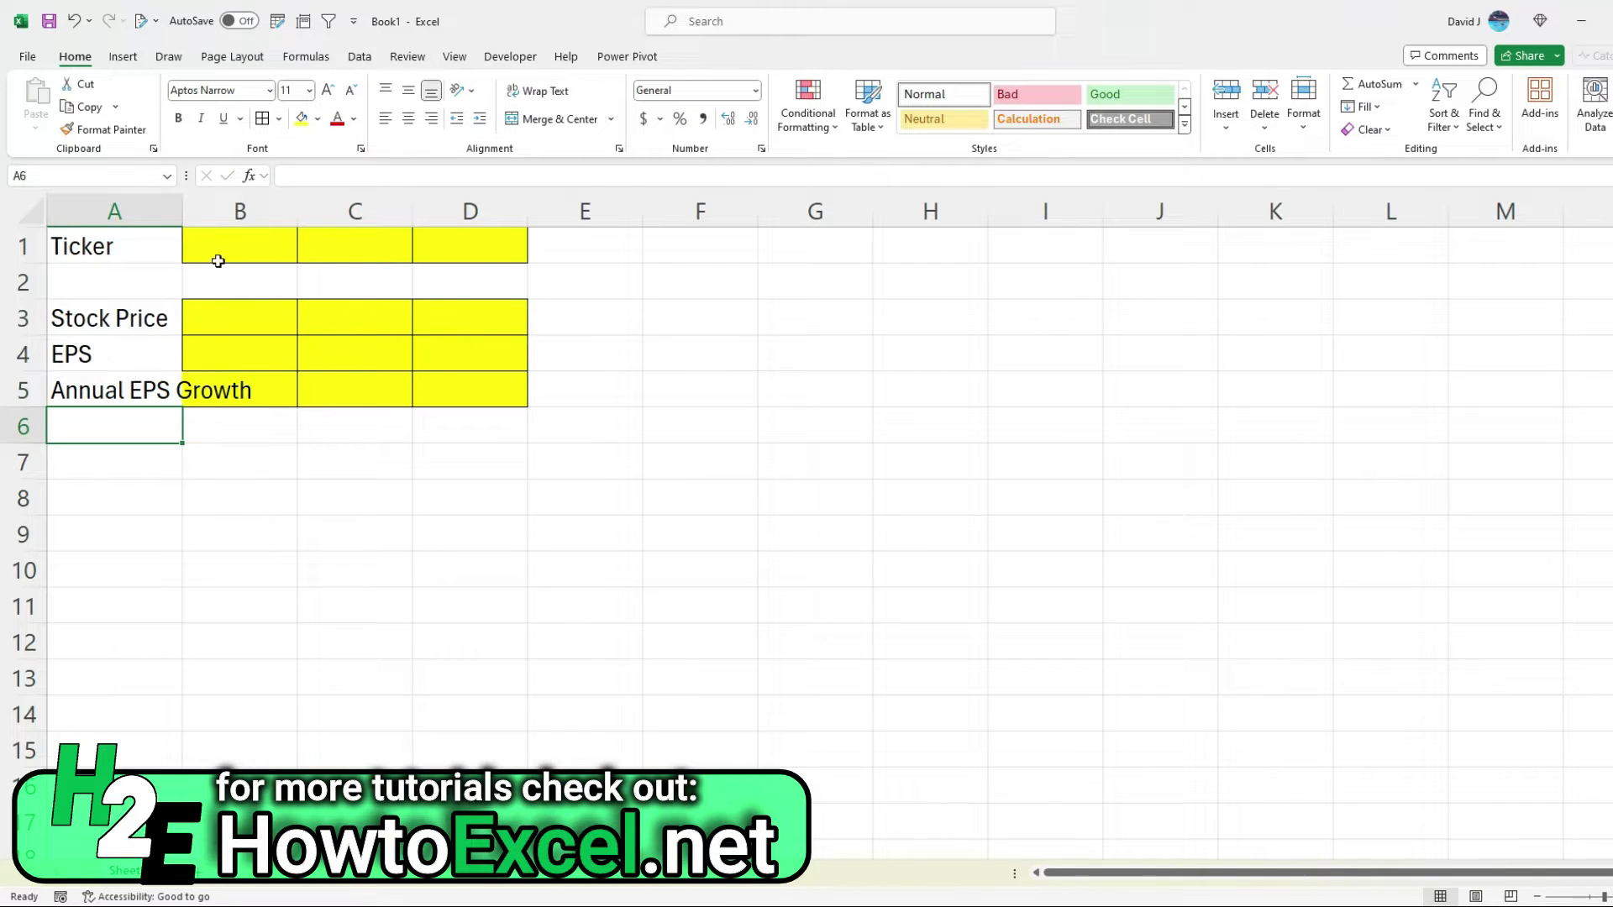
double_click(183, 211)
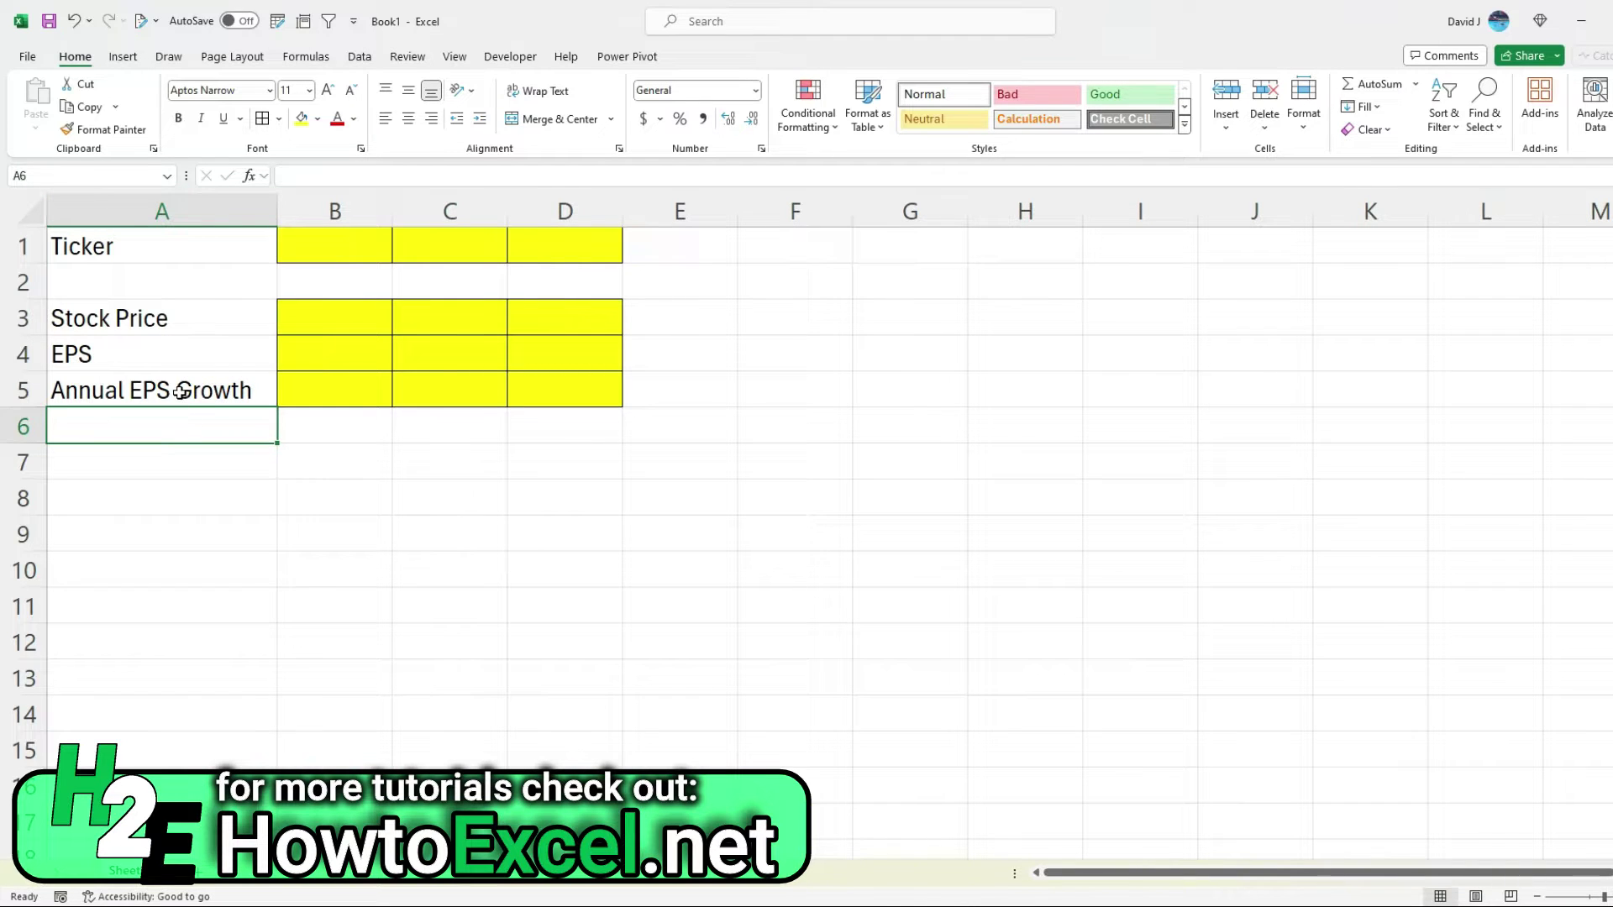
Step: Copy row 5 with its yellow cells into rows 6 and 7
drag(180, 391, 565, 390)
key(ctrl+c)
click(115, 425)
key(ctrl+v)
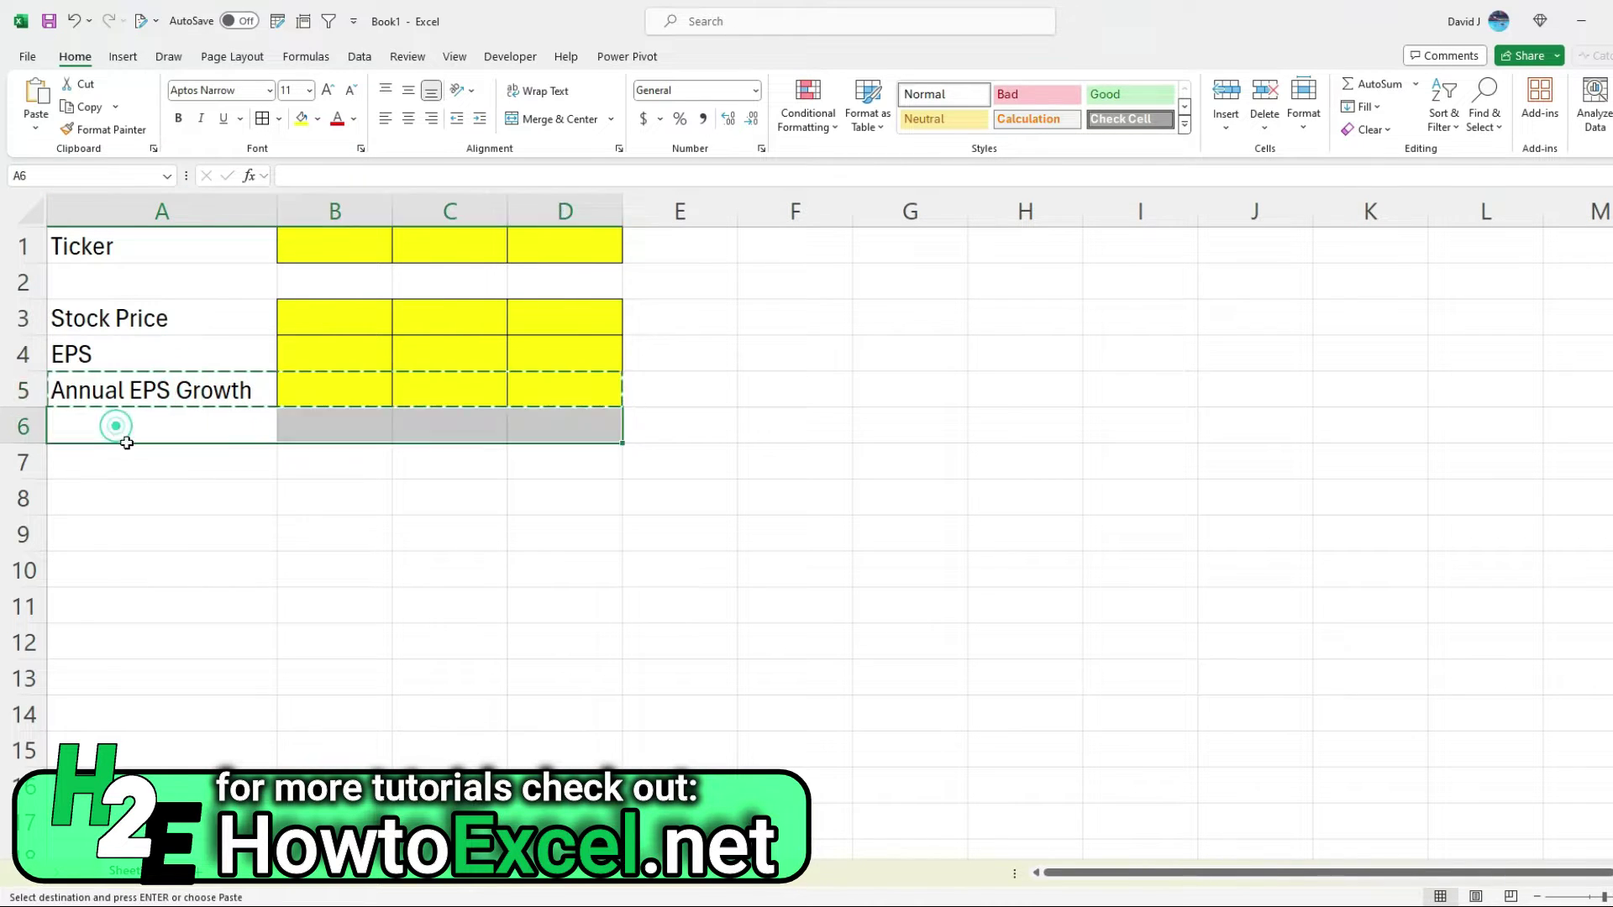
click(137, 457)
key(ctrl+v)
Step: Relabel A6 as 'P/E Ratio' and A7 as 'PEG Ratio'
click(143, 436)
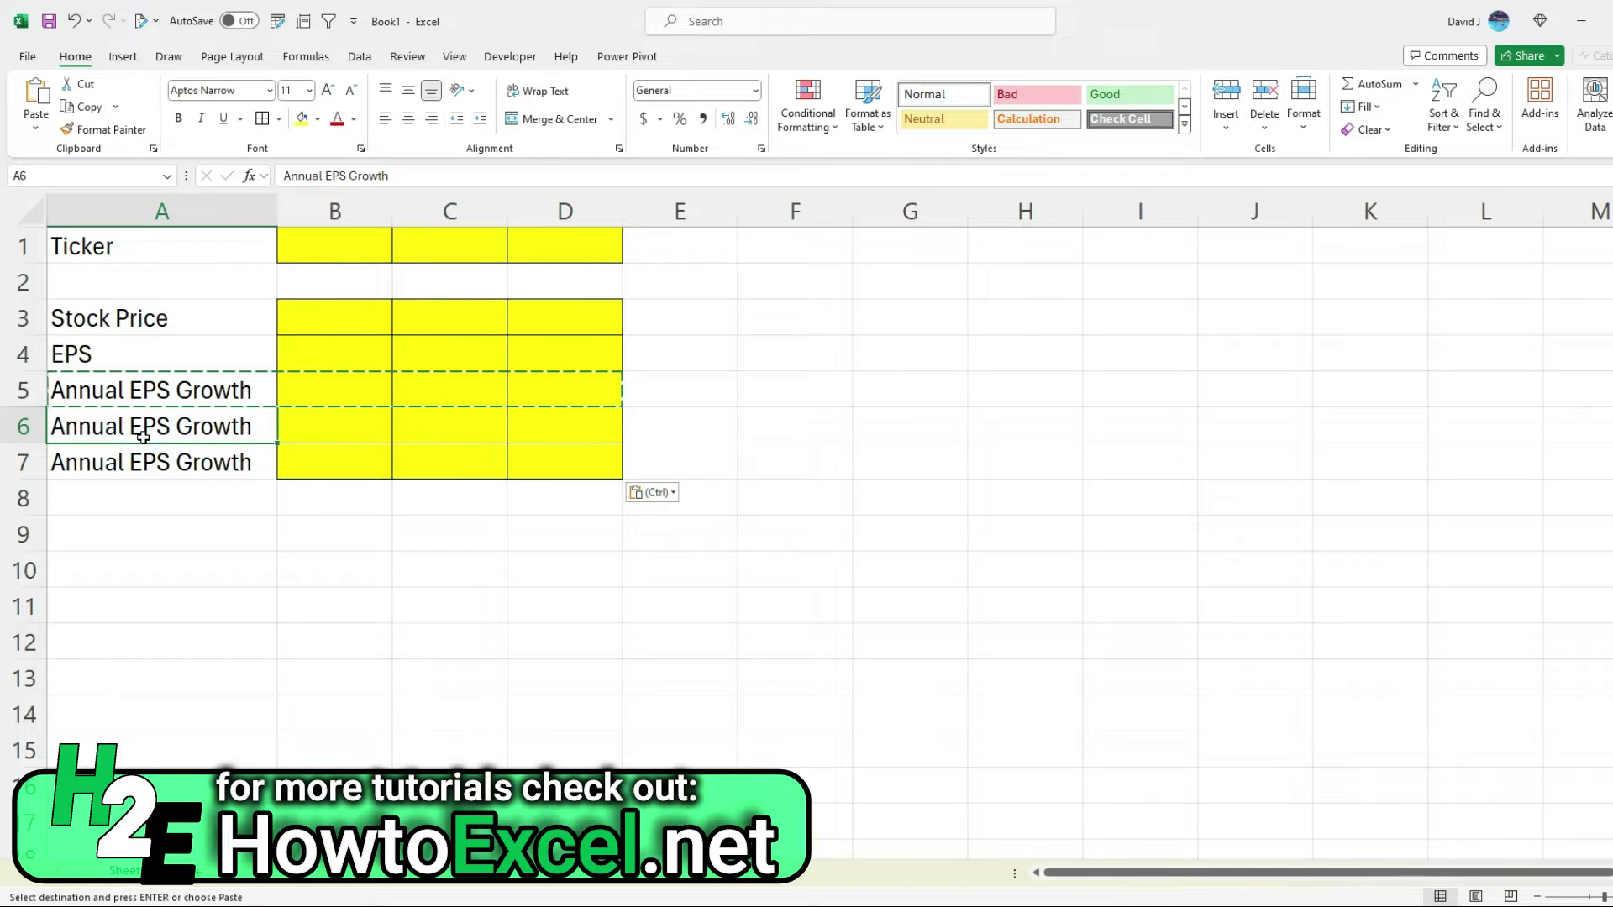
key(Escape)
text(P/E Ratio)
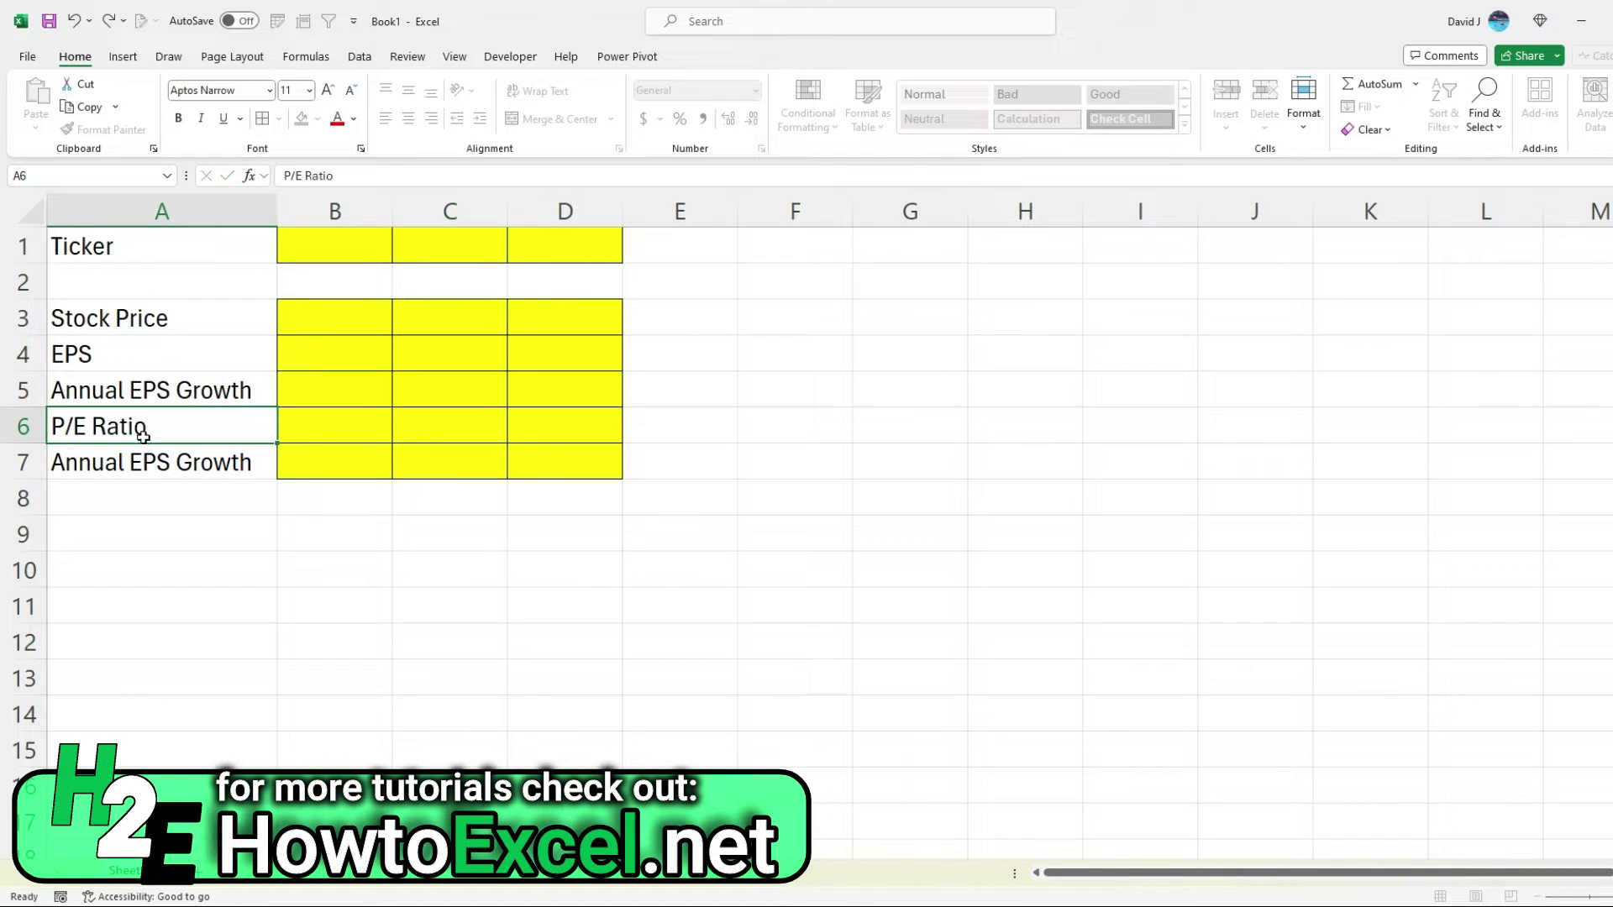
key(Return)
text(PEG Ratio)
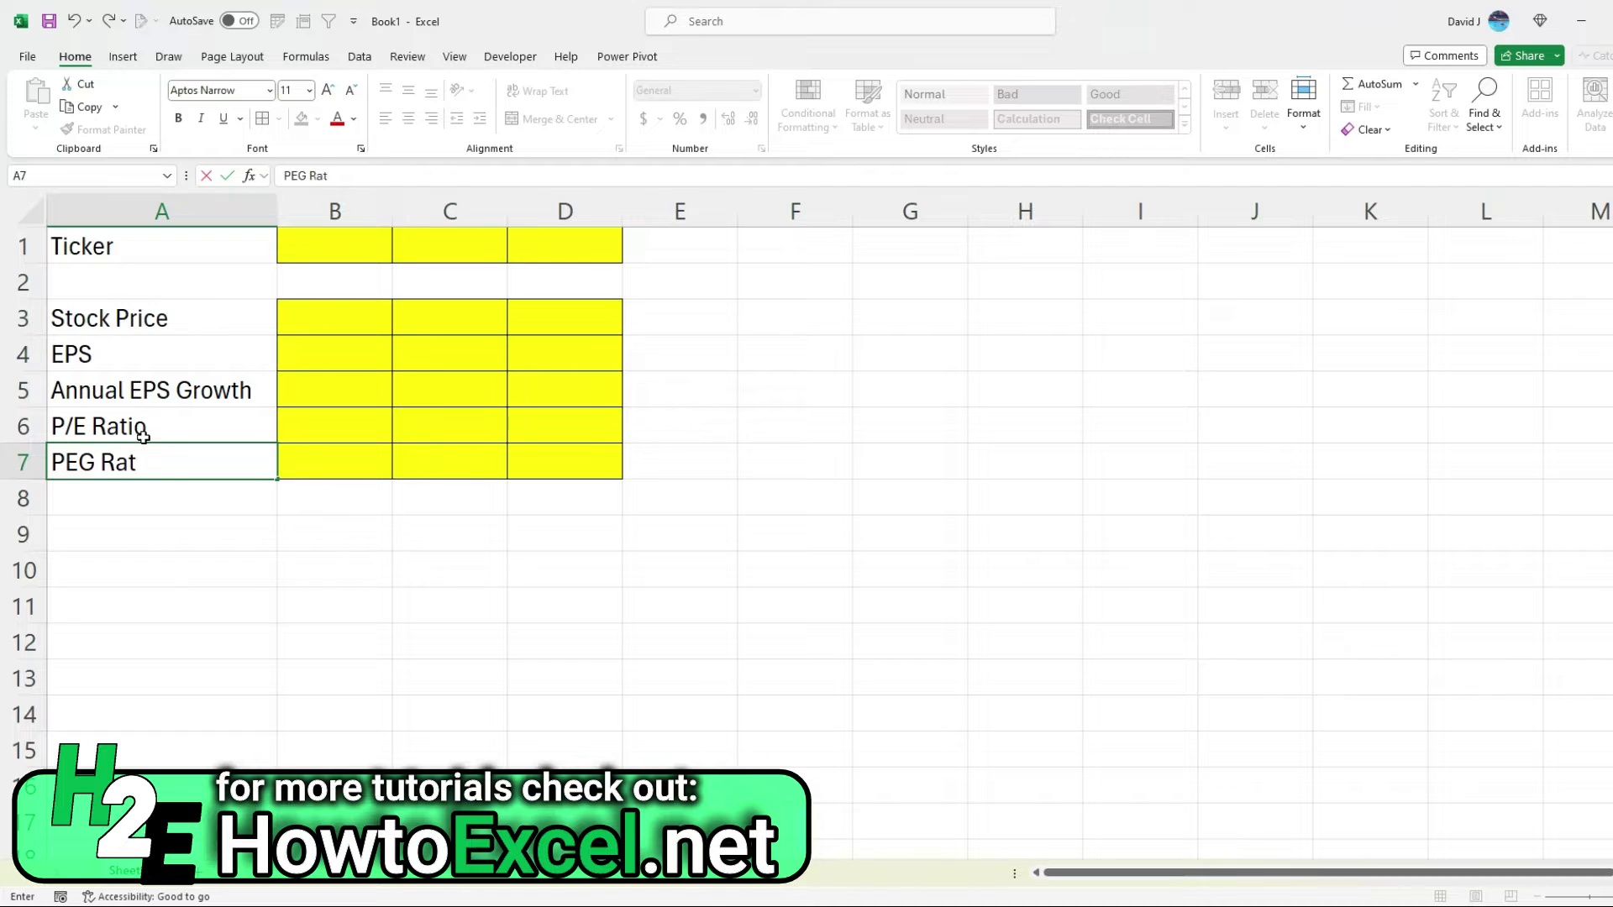
key(Return)
Step: Fill the P/E and PEG ratio cells B6:D7 light grey
drag(291, 436, 537, 468)
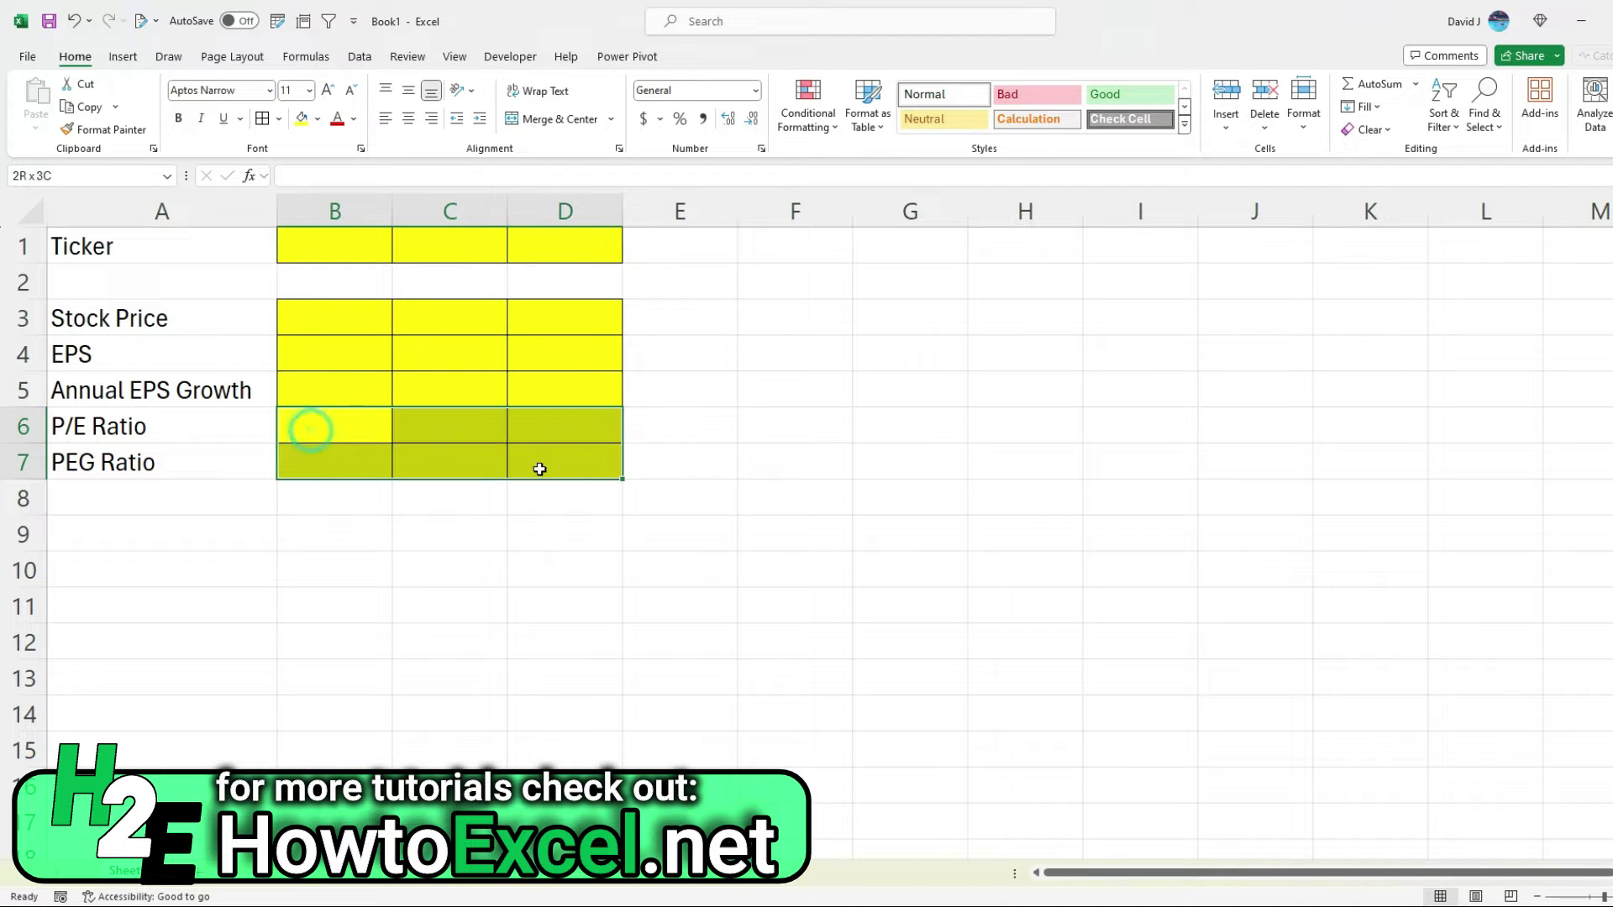
click(317, 118)
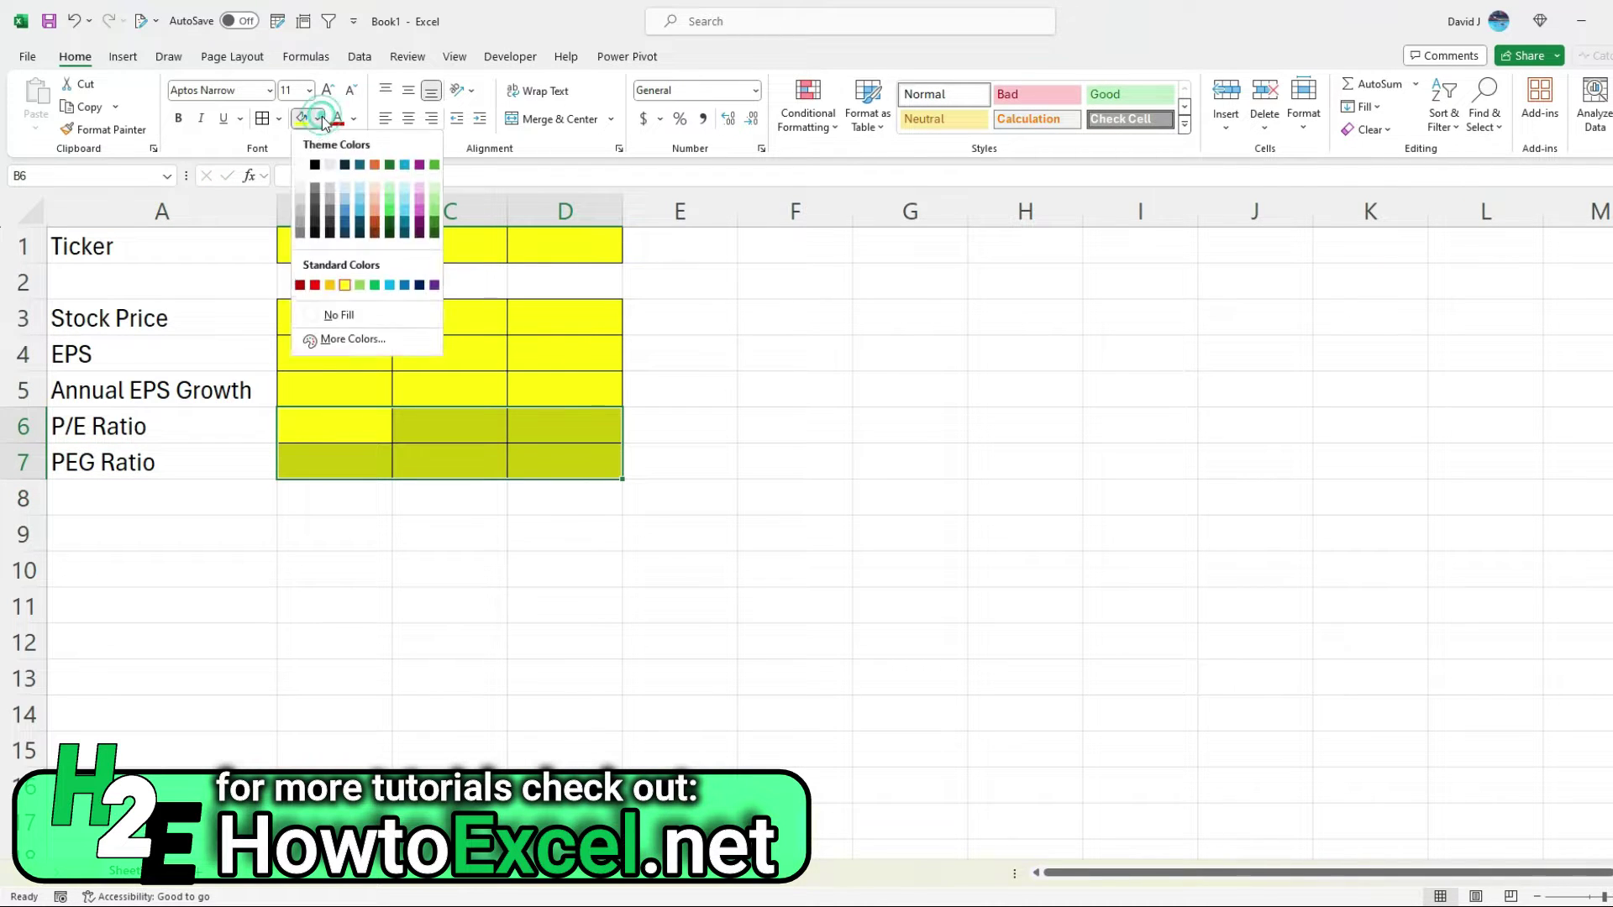
click(298, 197)
click(326, 470)
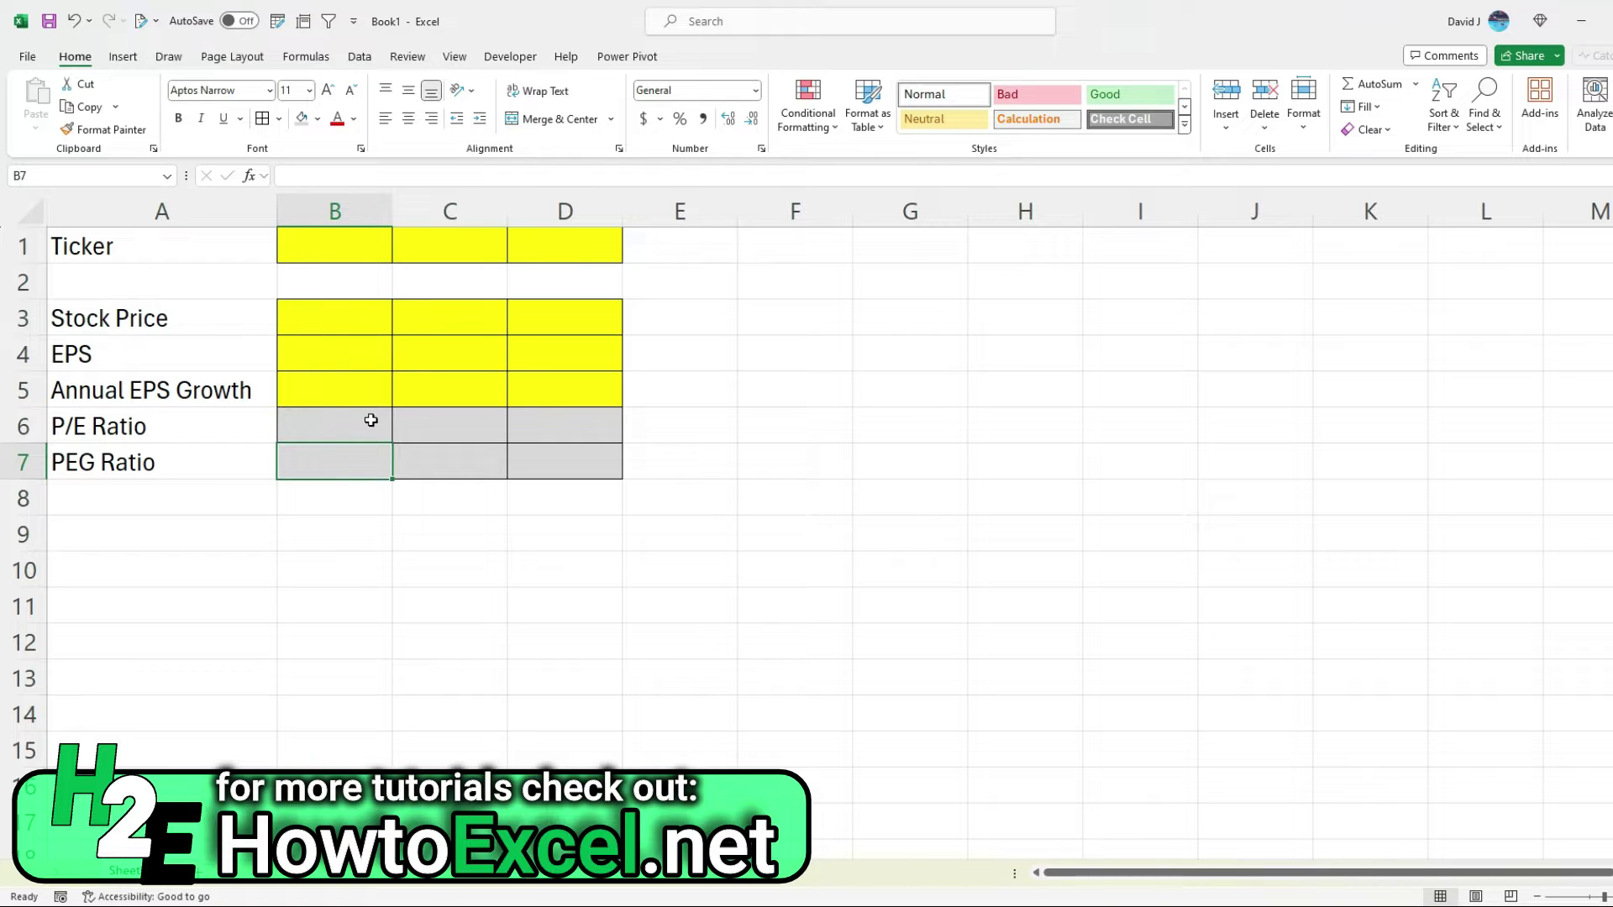
Step: Enter the tickers NVDA, AAPL and KO in B1:D1
click(336, 246)
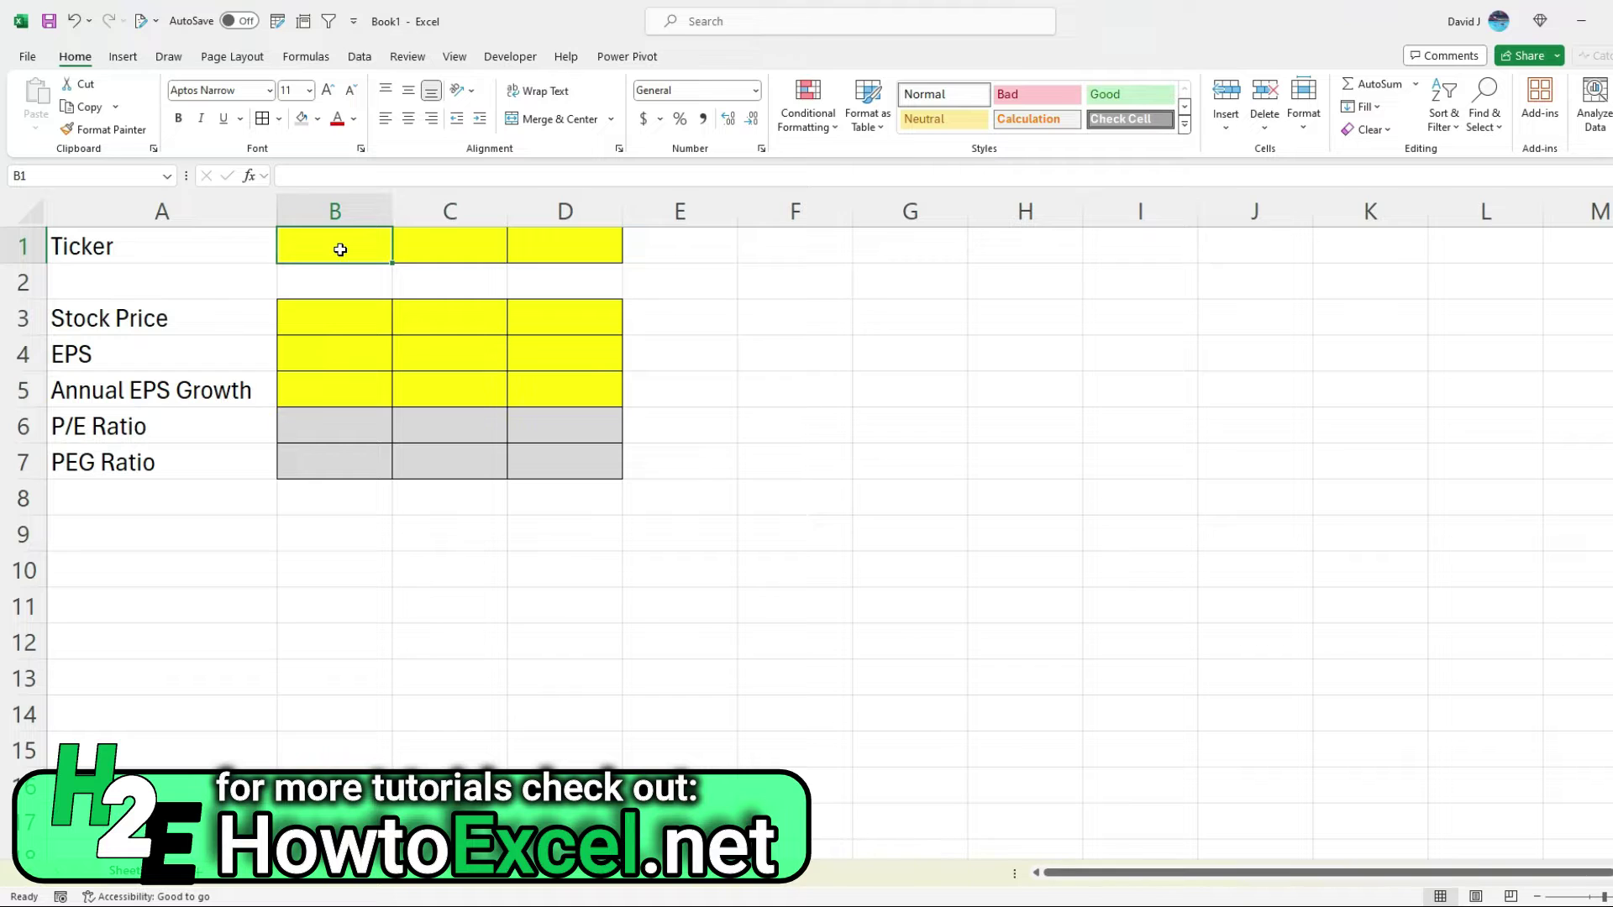
text(NVDA)
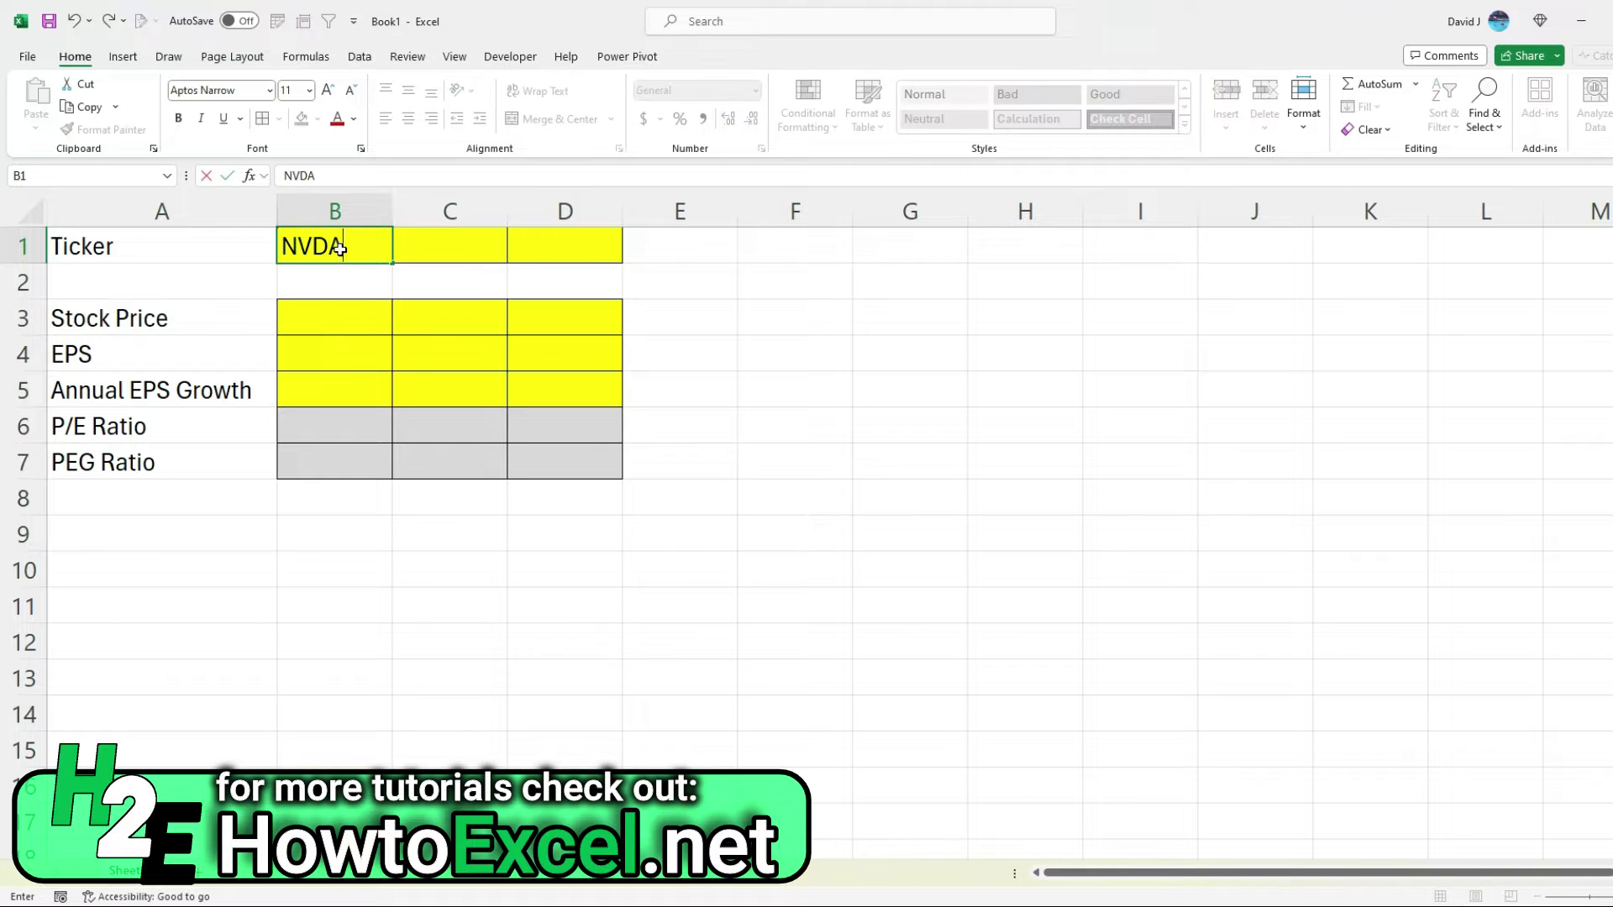
key(Tab)
text(AAPL)
key(Tab)
text(KO)
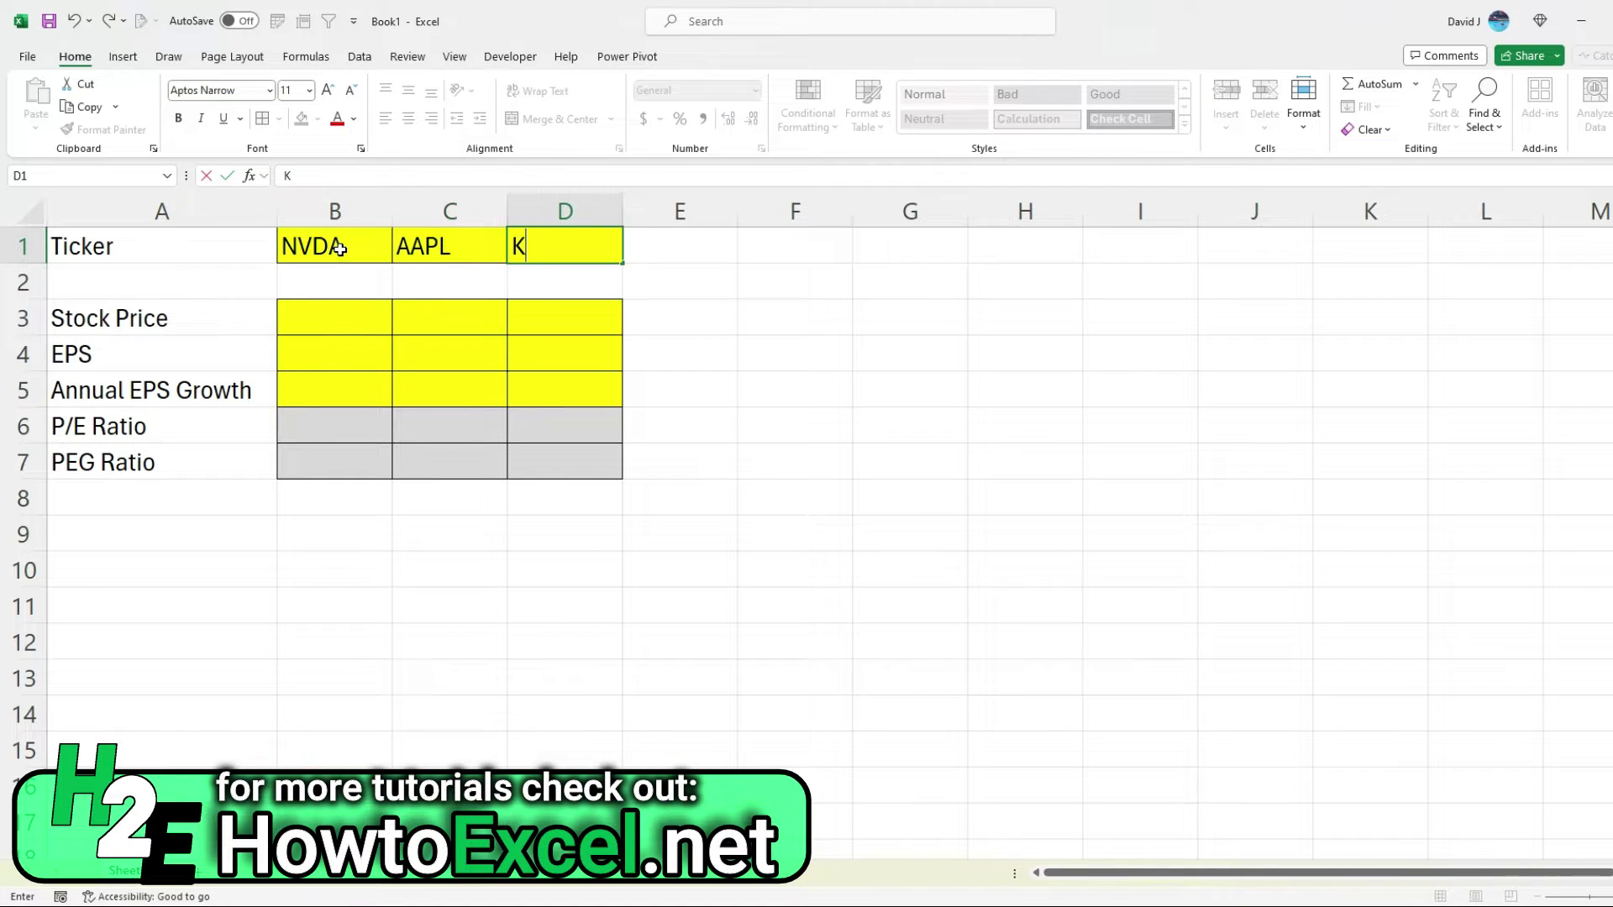
key(Return)
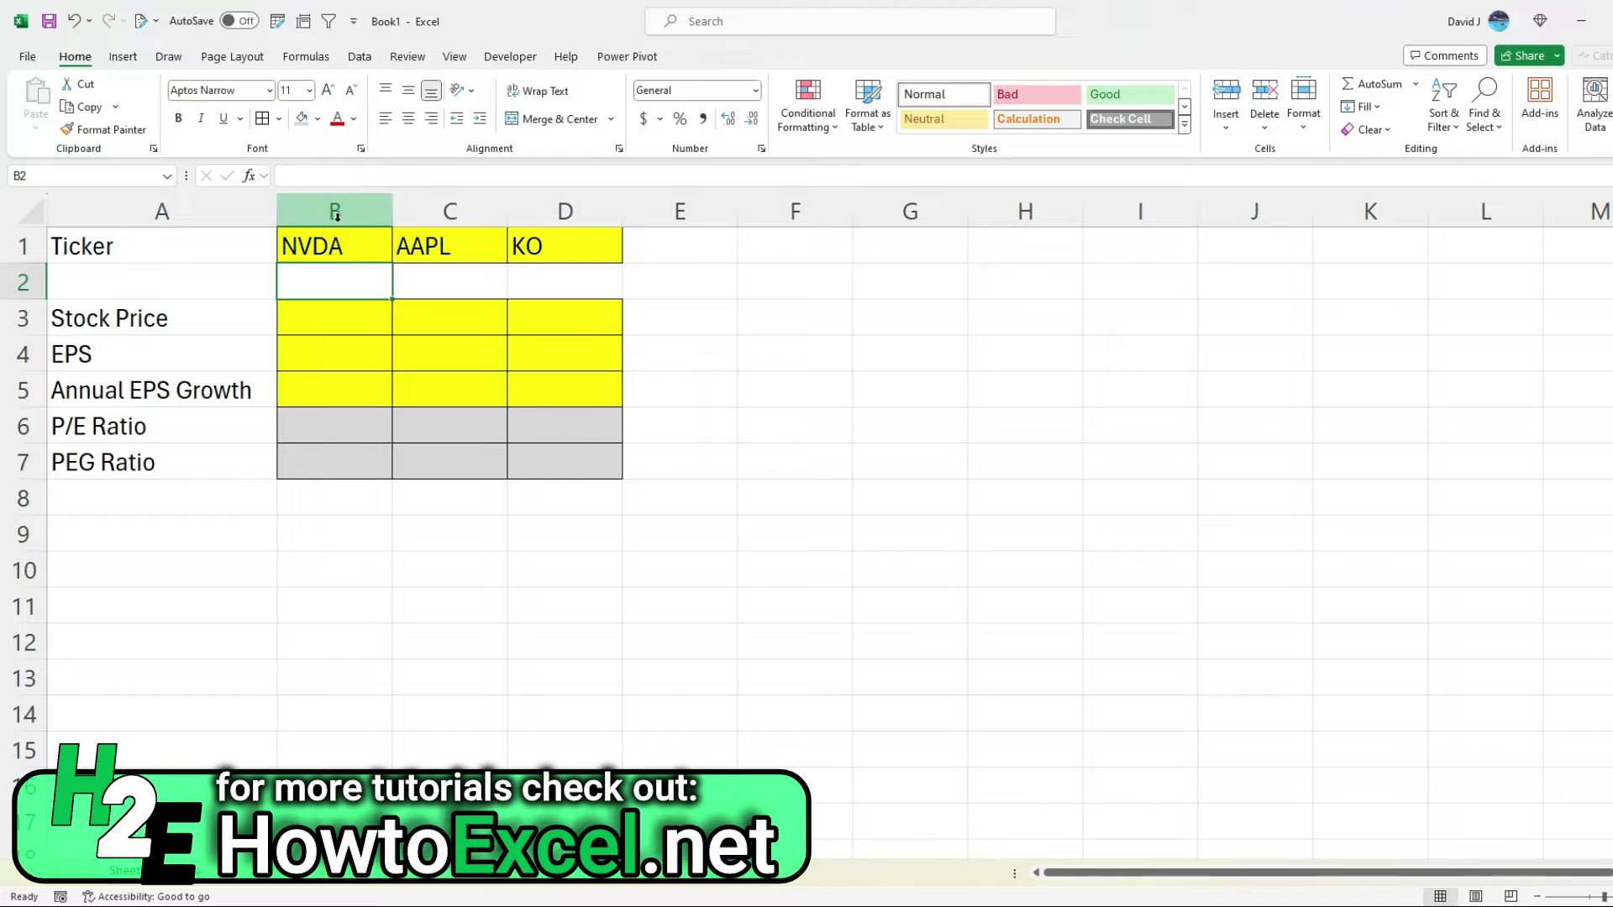
Step: Centre the contents of columns B through D
drag(335, 211, 566, 211)
click(410, 121)
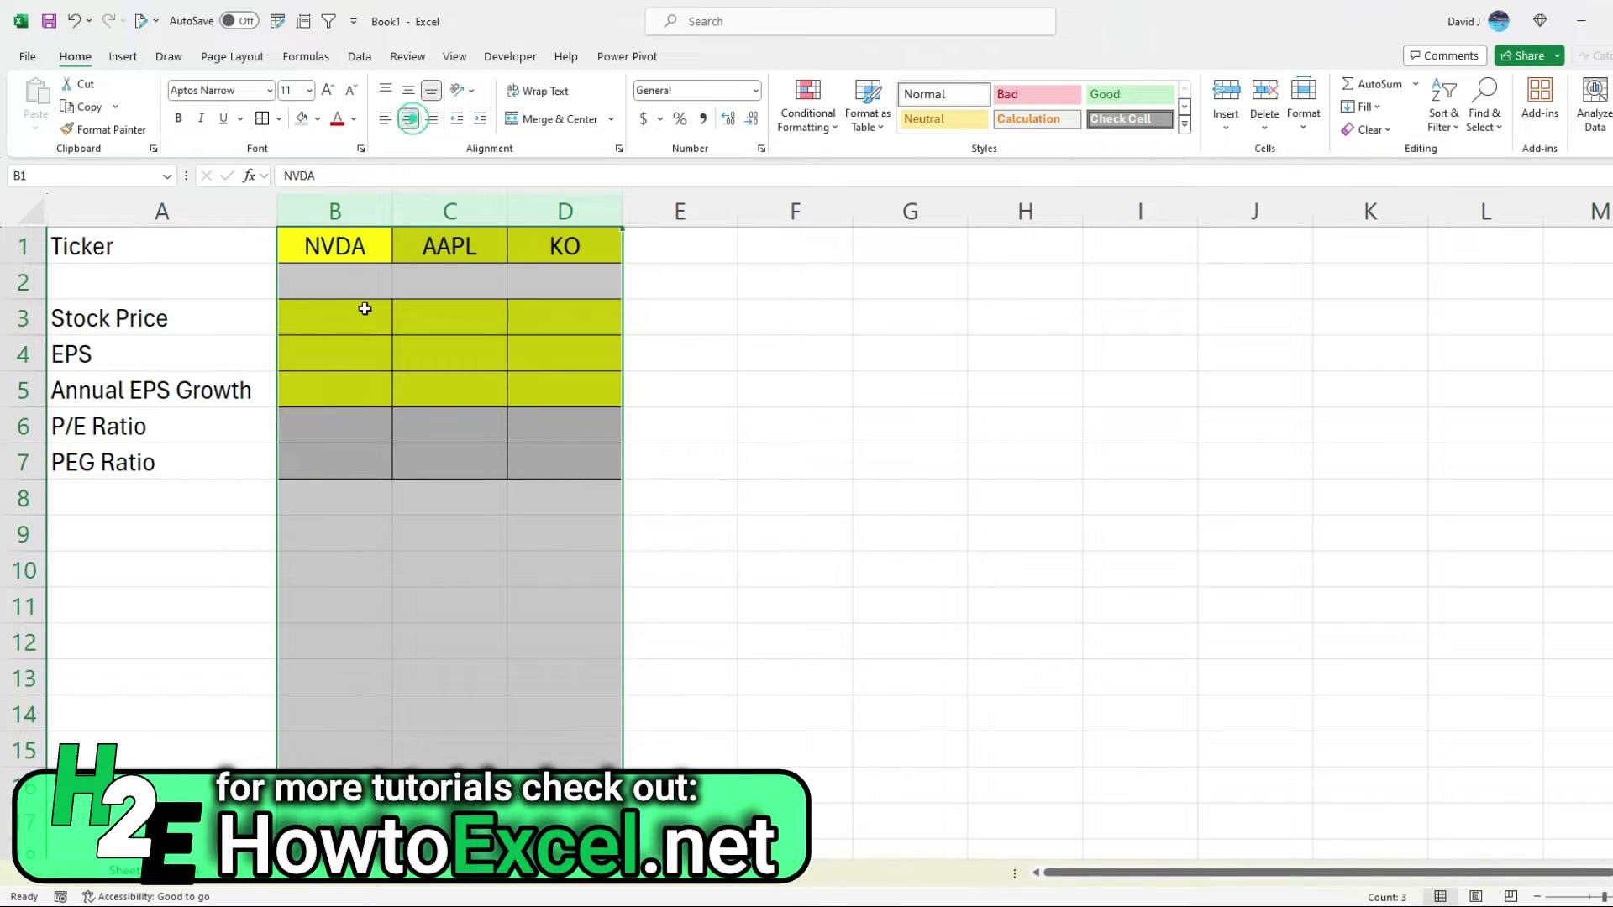
click(346, 330)
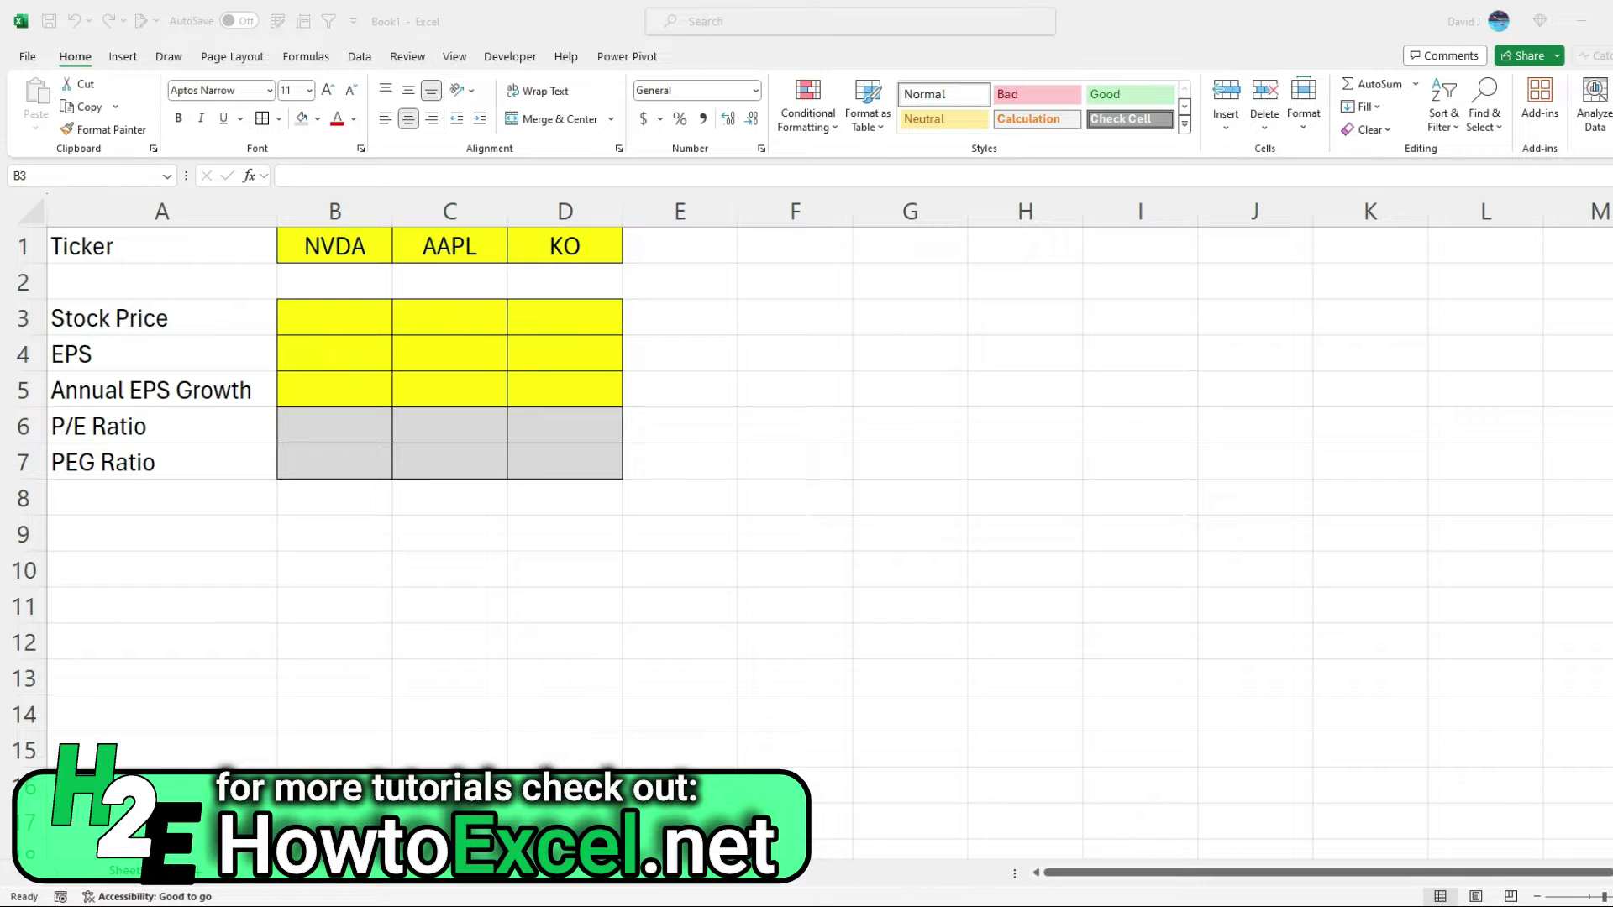
click(339, 329)
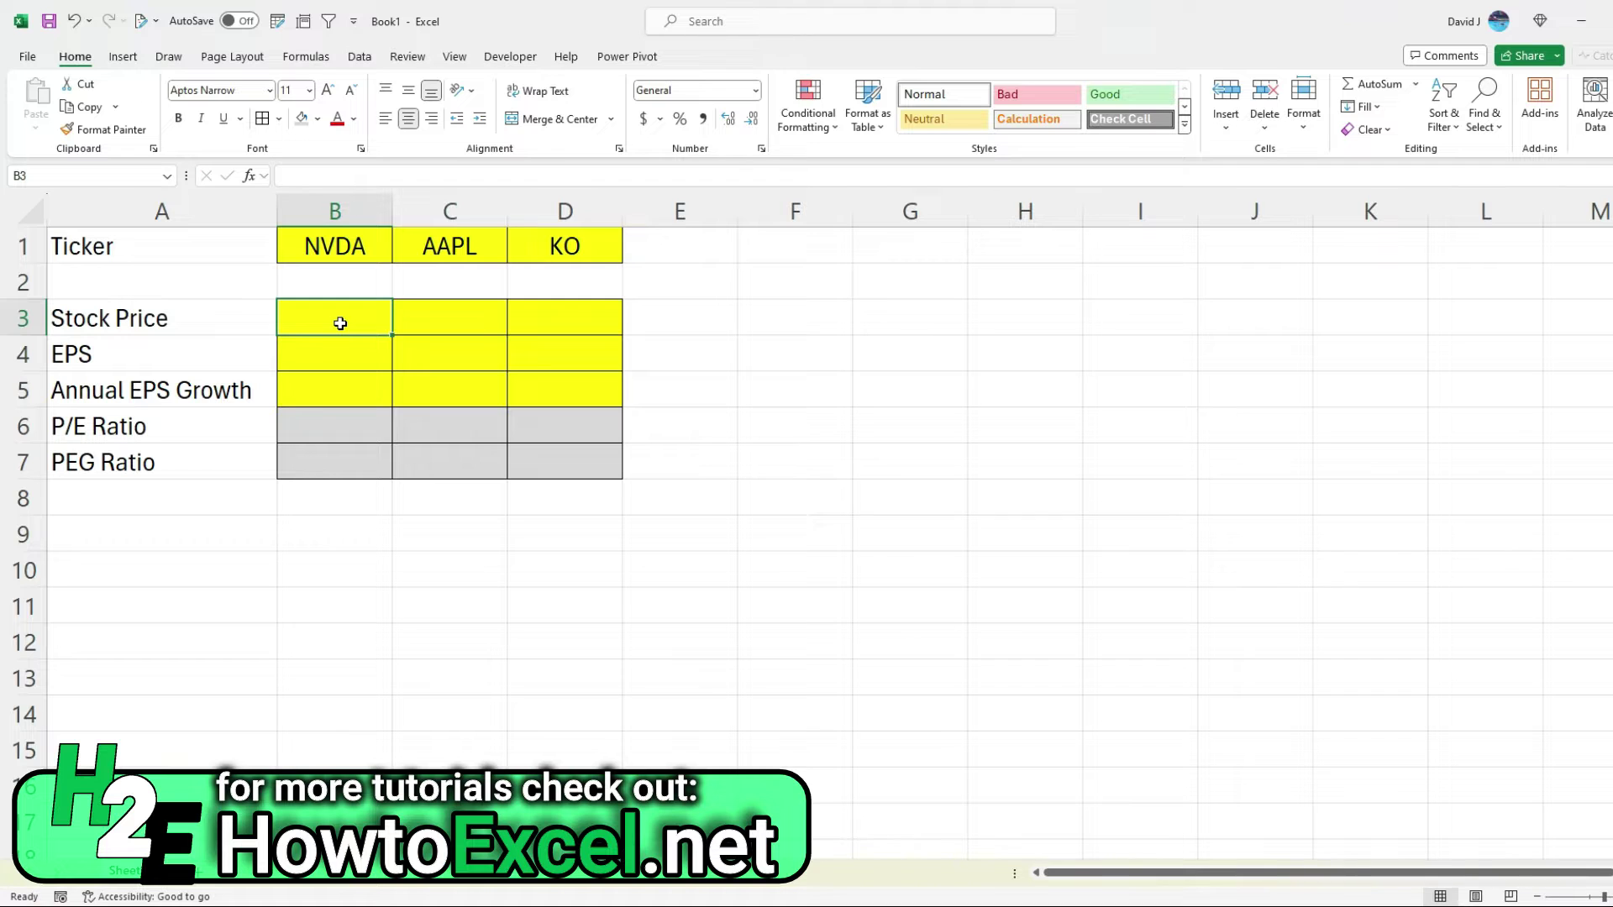
Step: Enter =STOCKHISTORY(B1,"Feb 1, 2024") in B3 to fetch NVDA's $630.27 close
text(=stockhi)
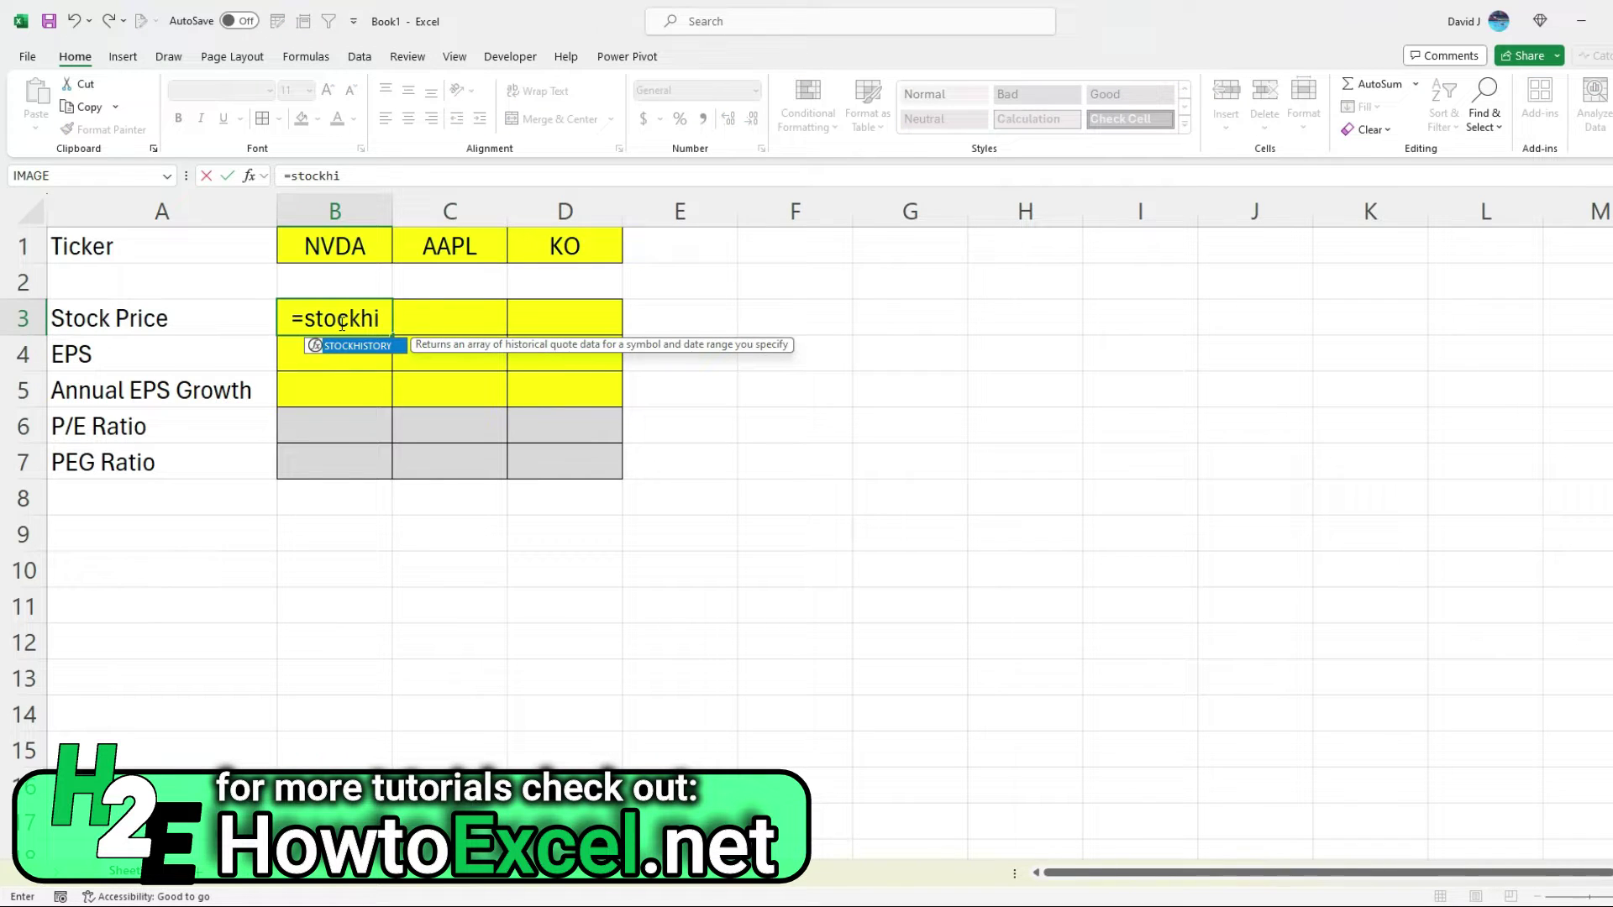
key(Tab)
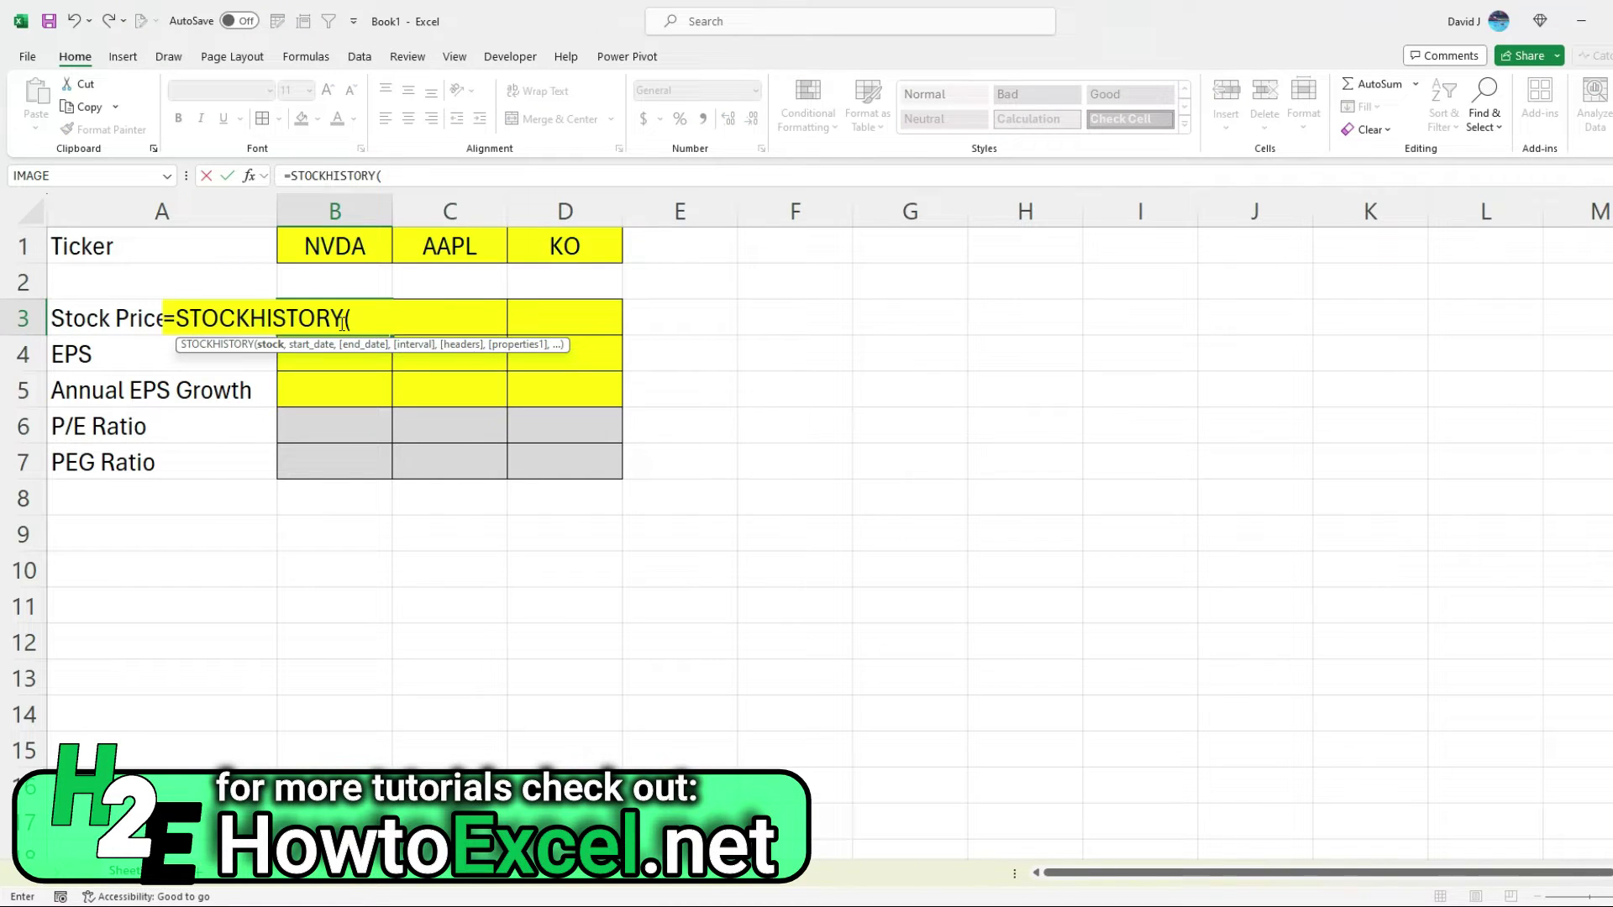
click(362, 247)
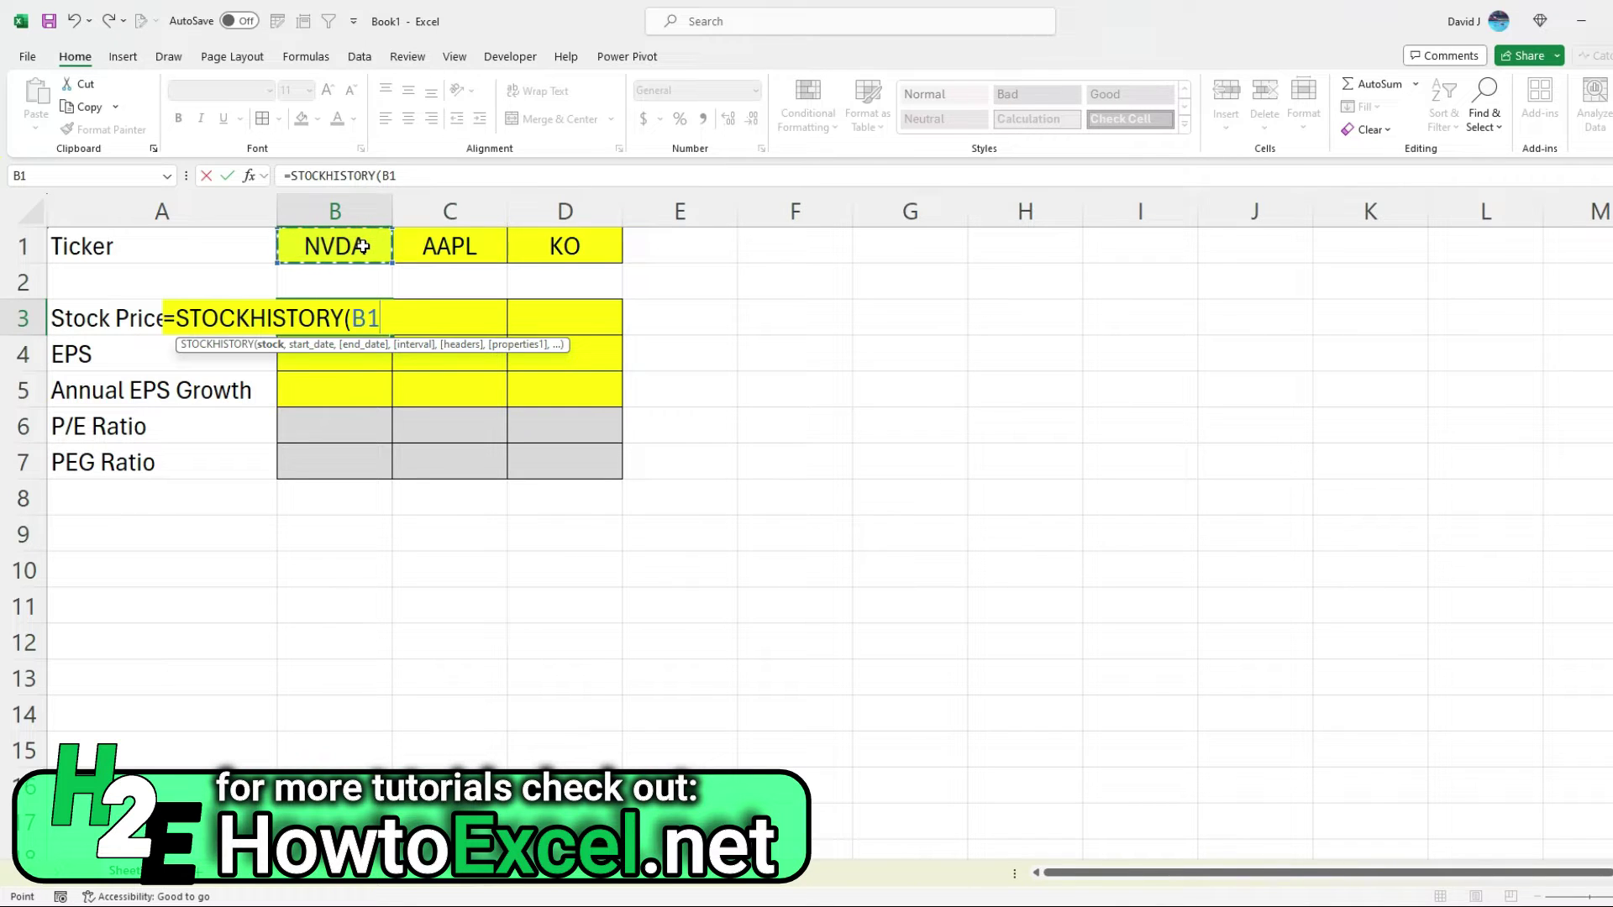
text(,"Feb 1, 2024)
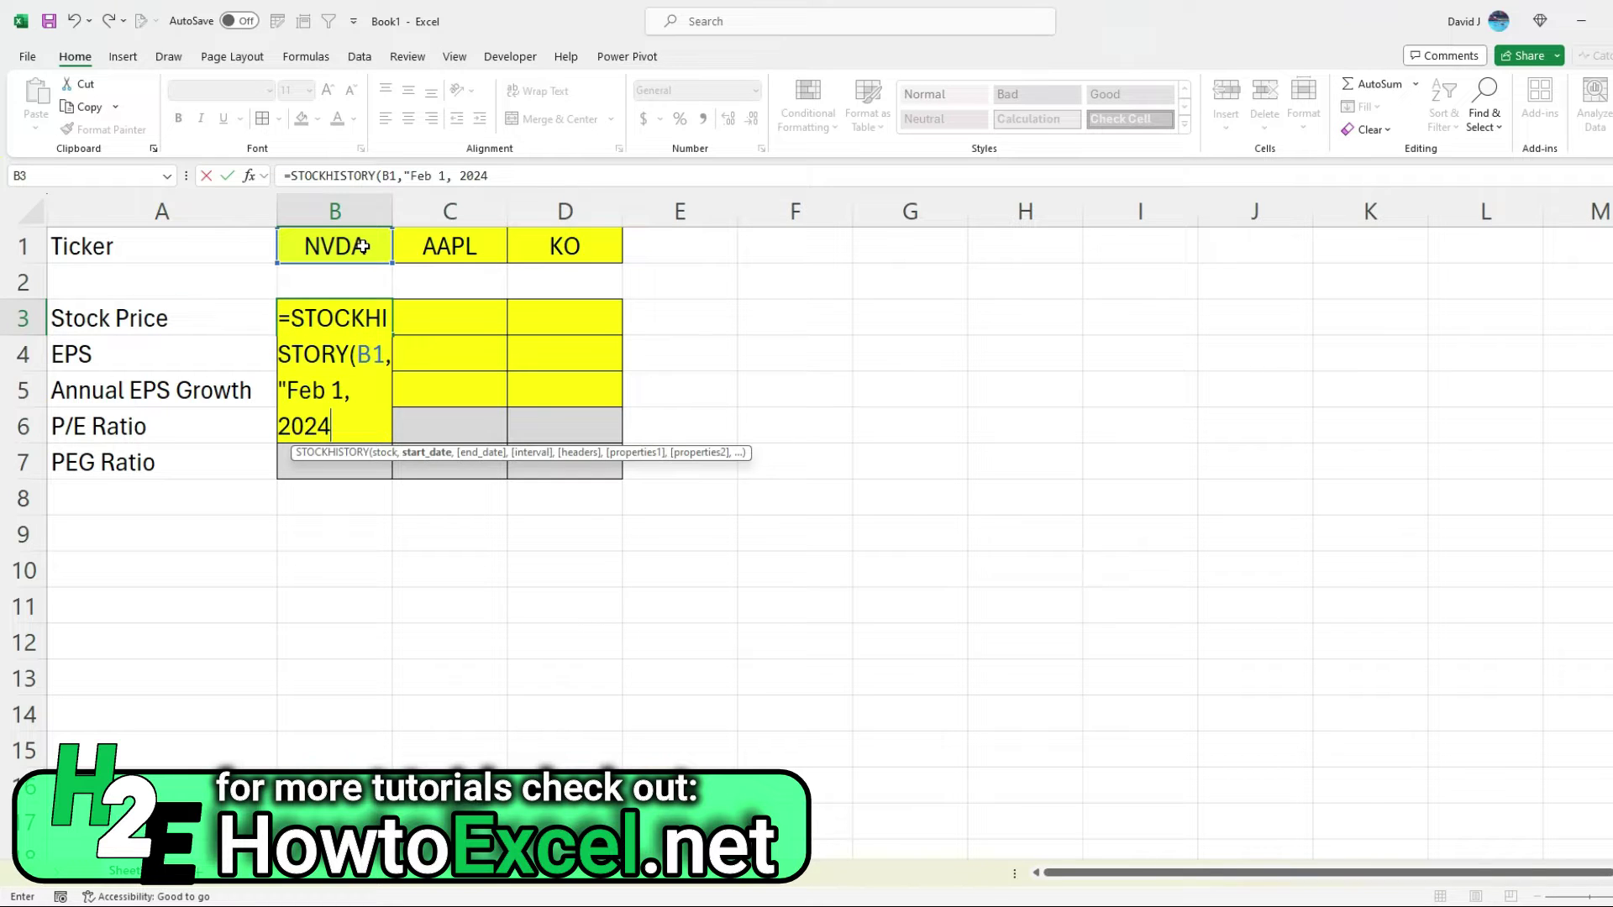
text("))
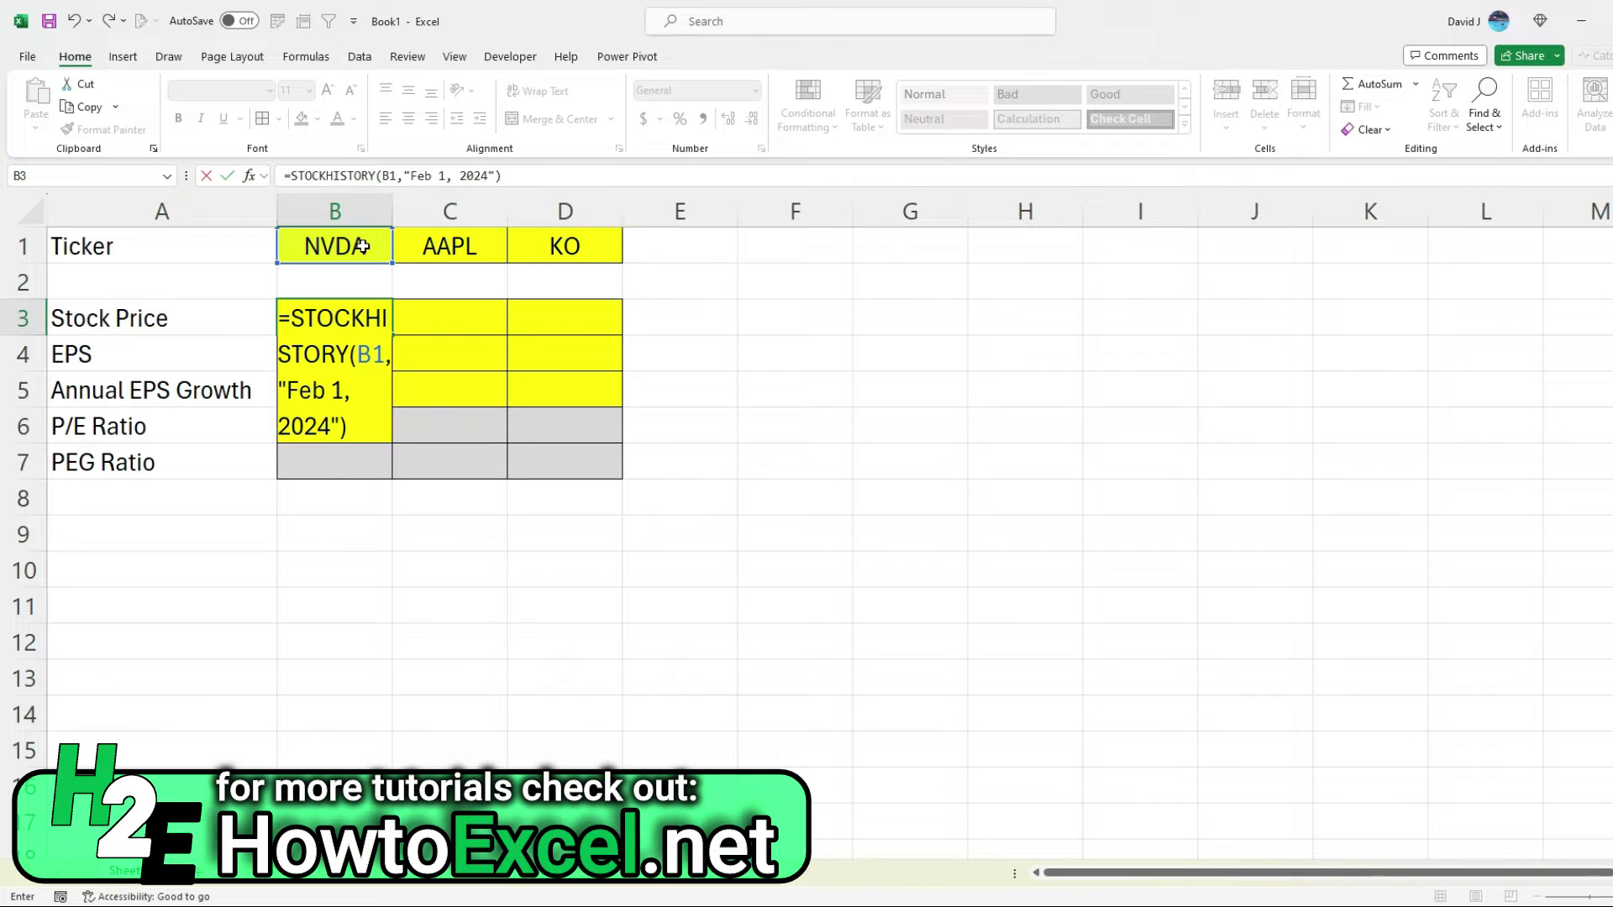
key(Return)
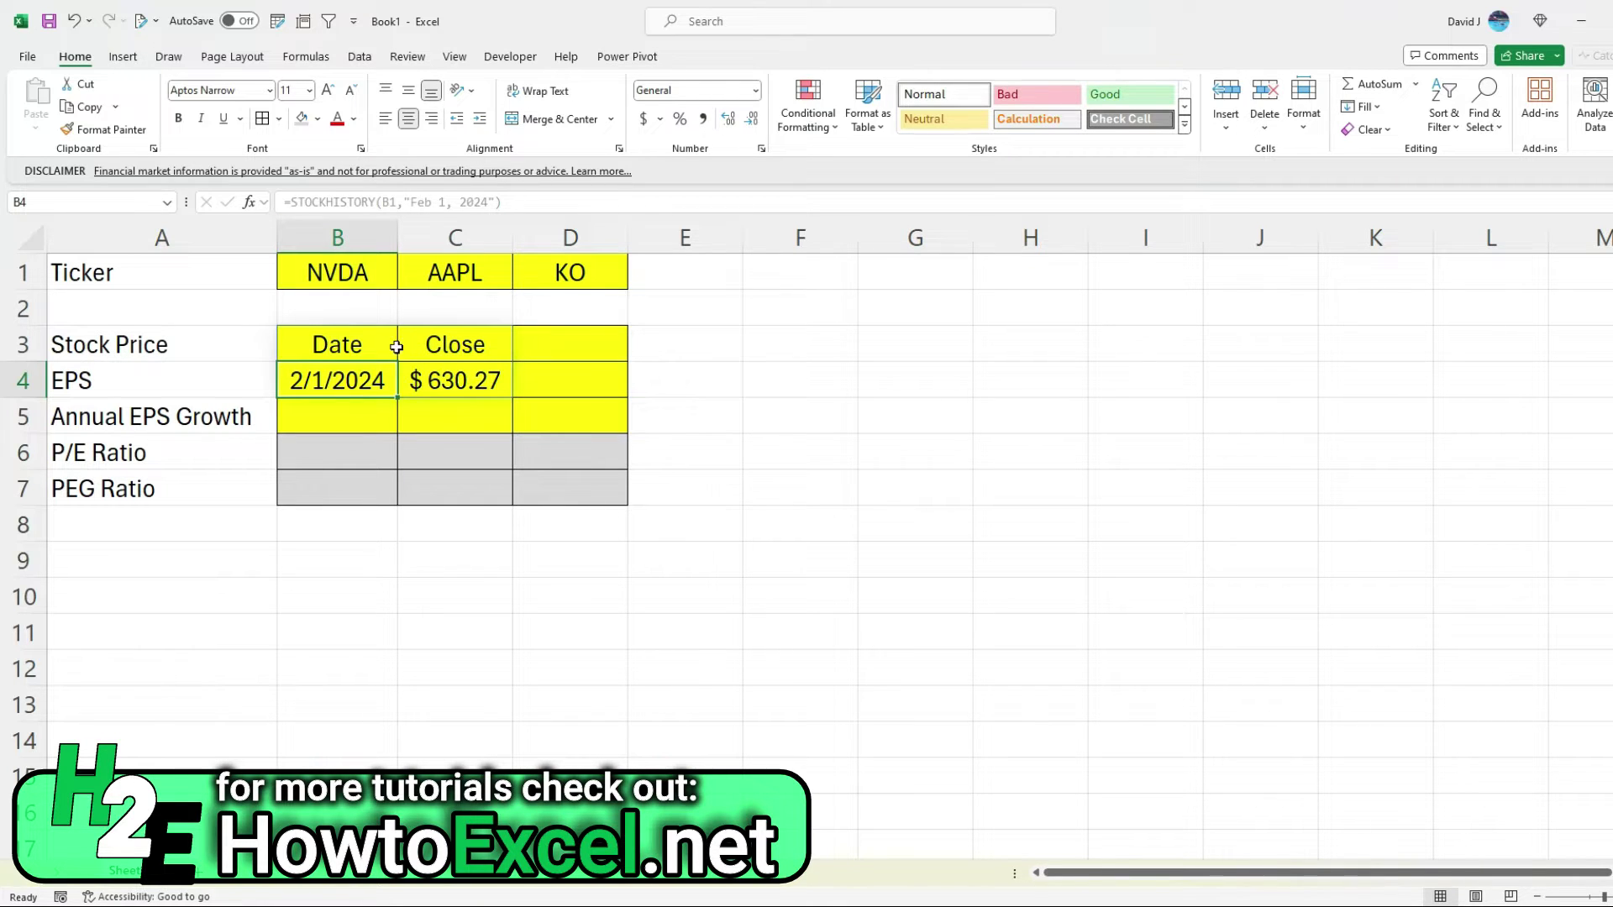
Step: Wrap B3's STOCKHISTORY formula in INDEX(...,2,2) so it shows only $630.27
click(368, 346)
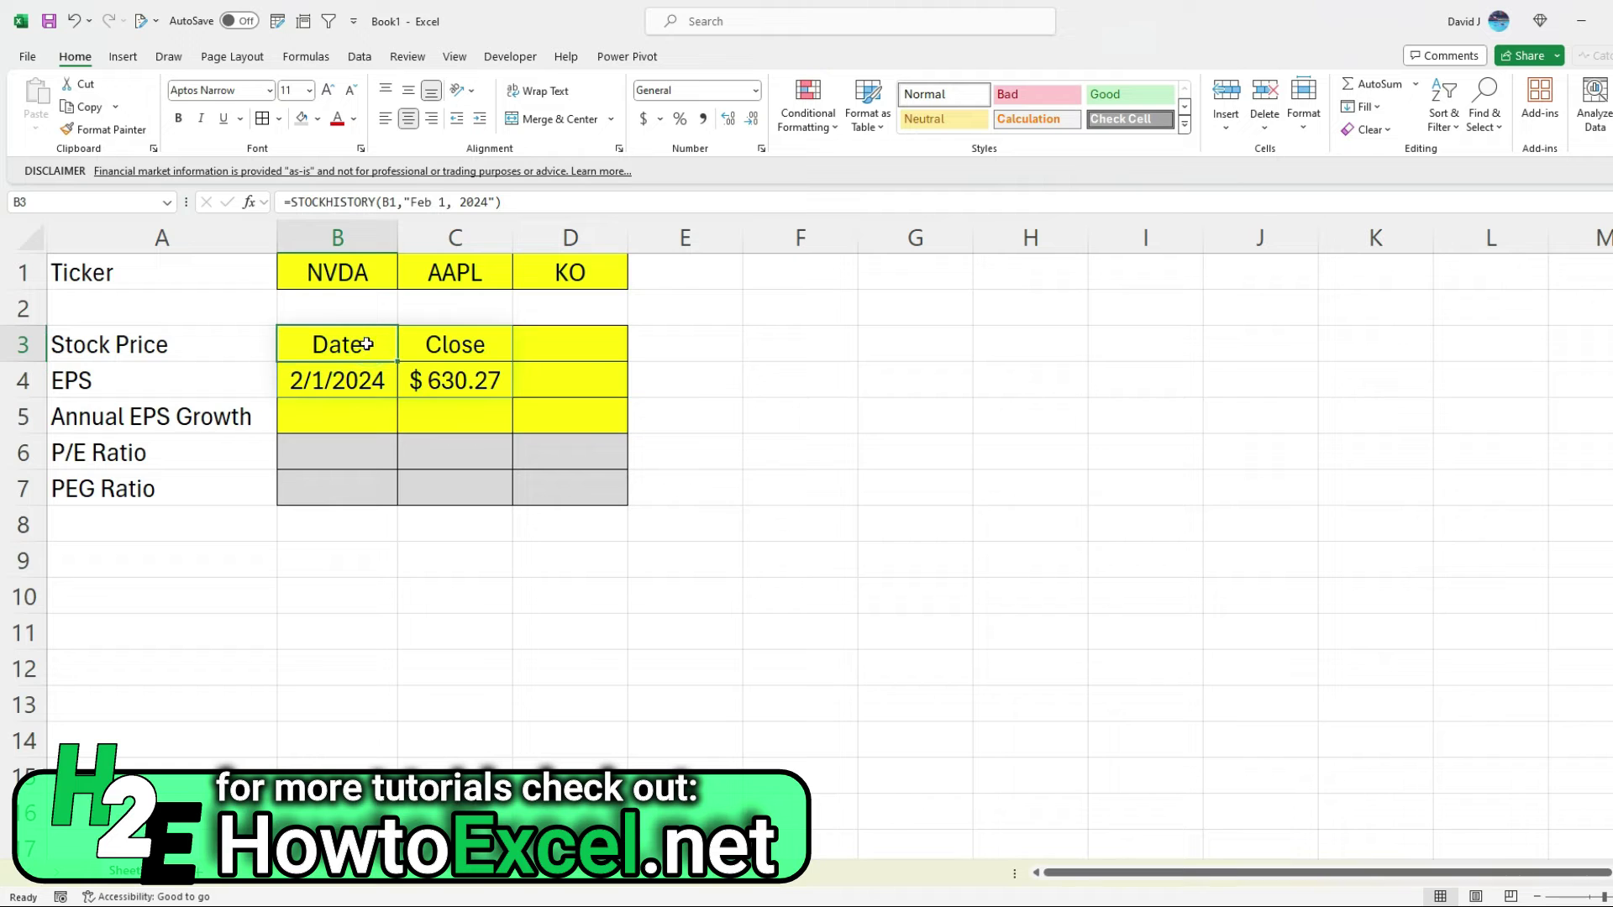
click(291, 202)
text(INDEX()
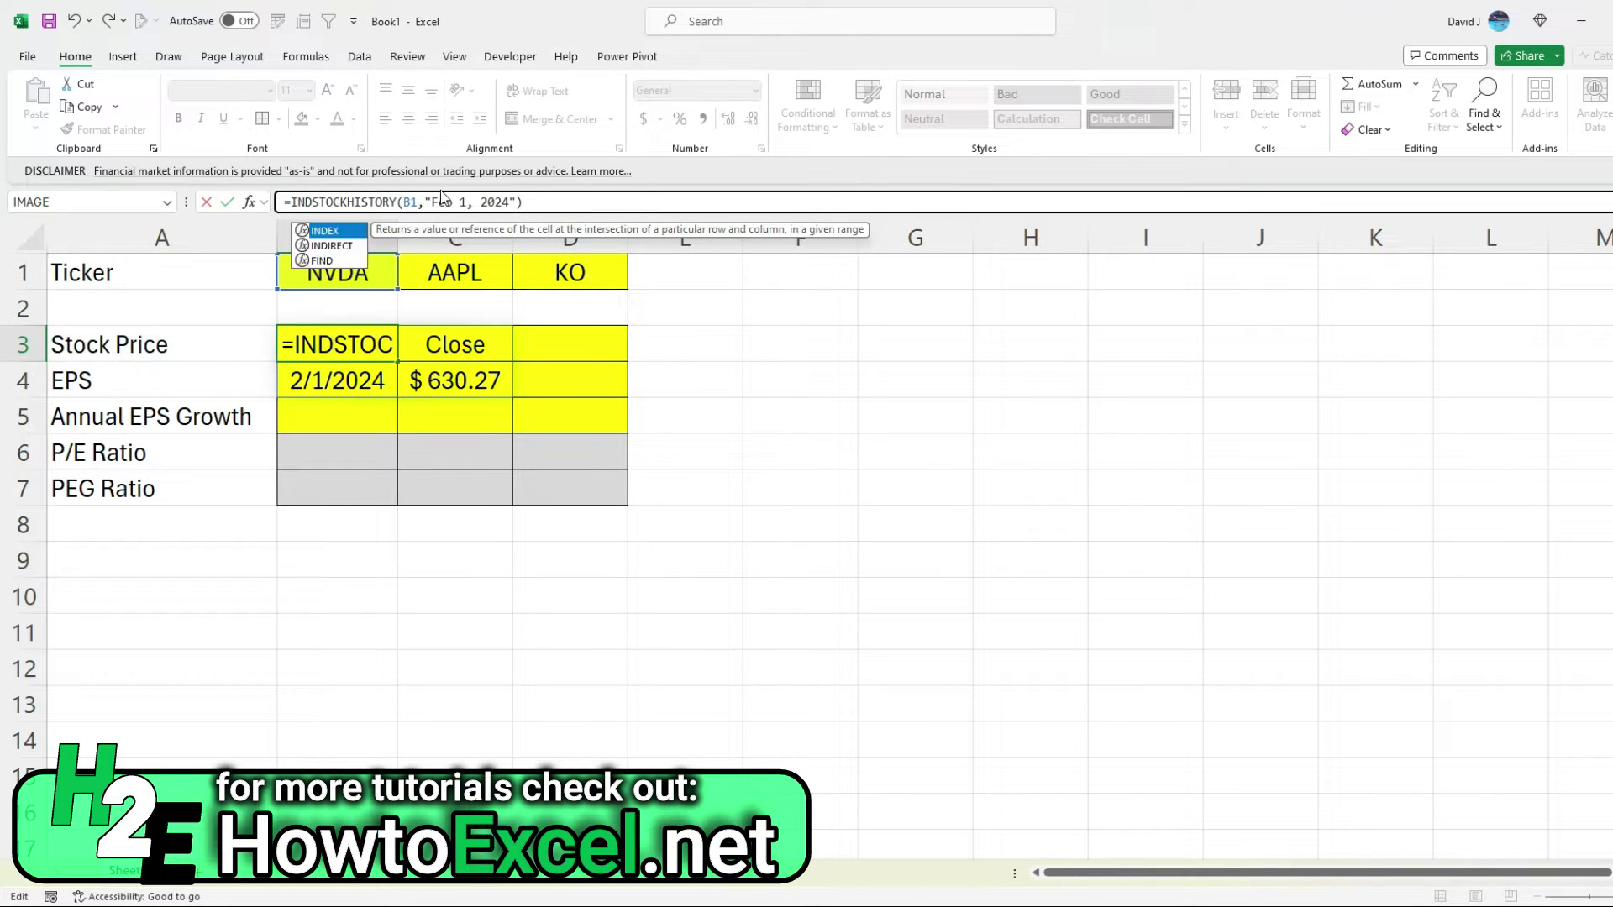
key(End)
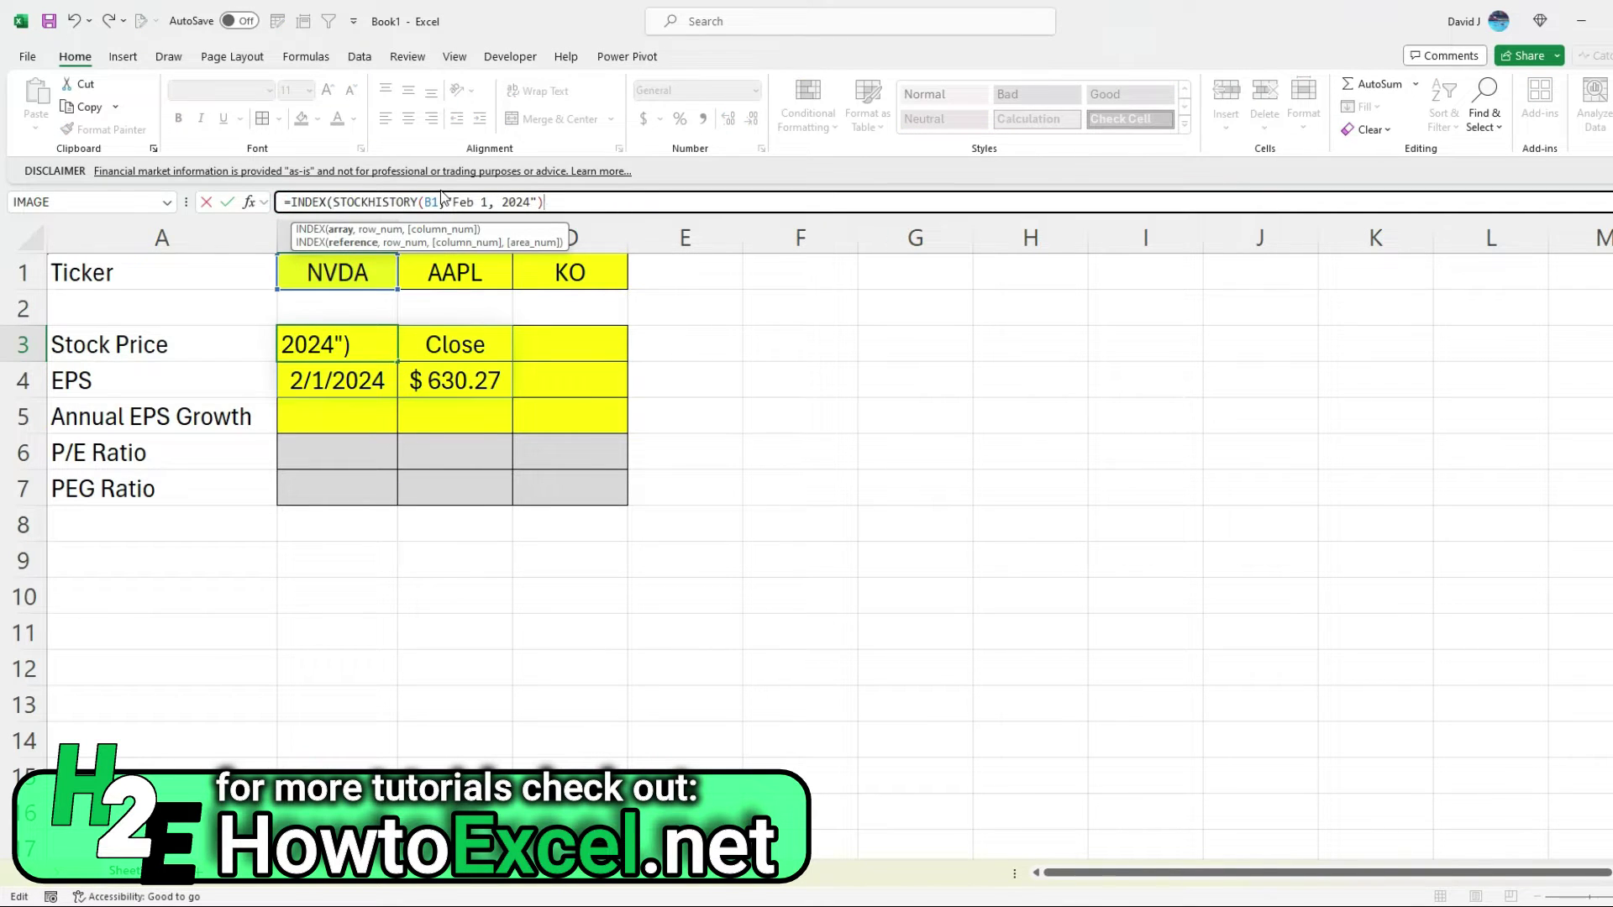
text(,2,2)
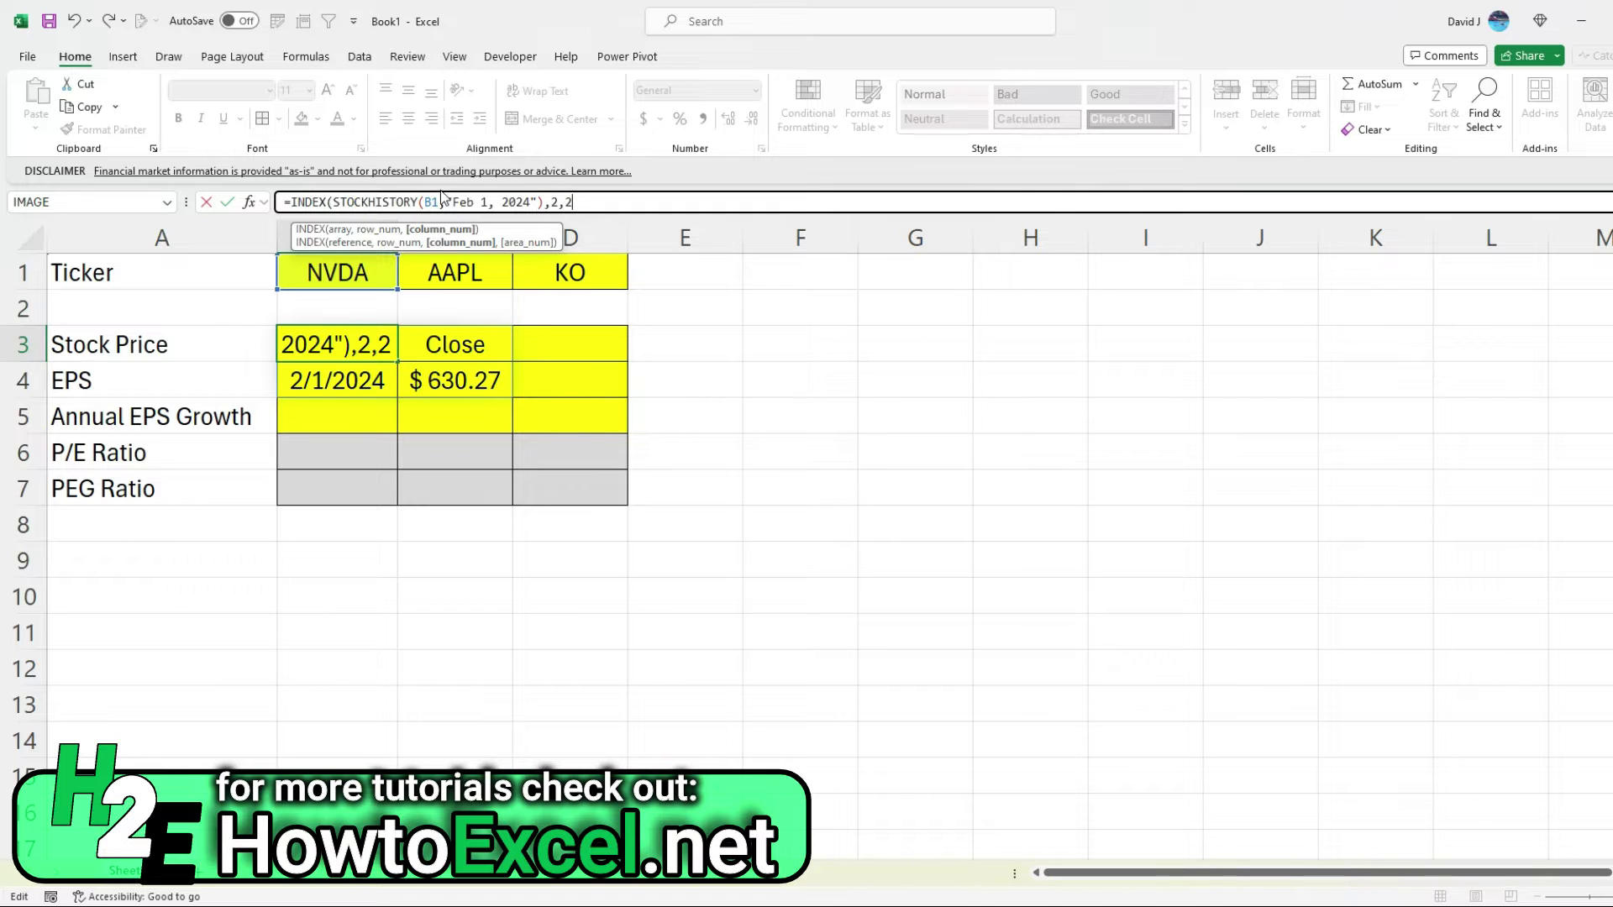
text())
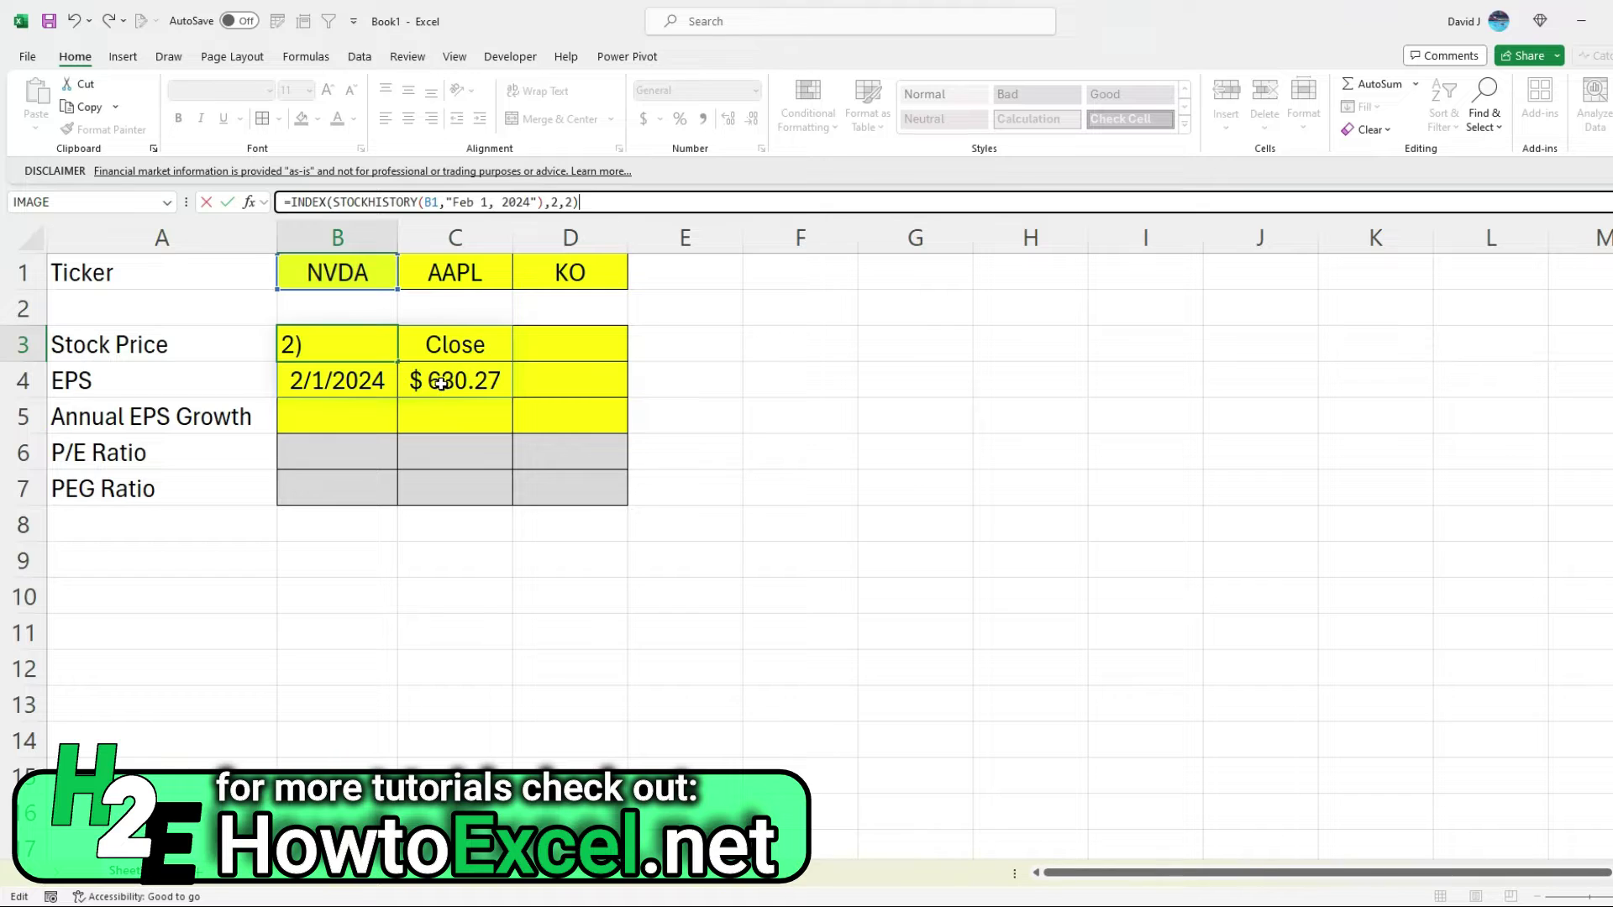
key(Return)
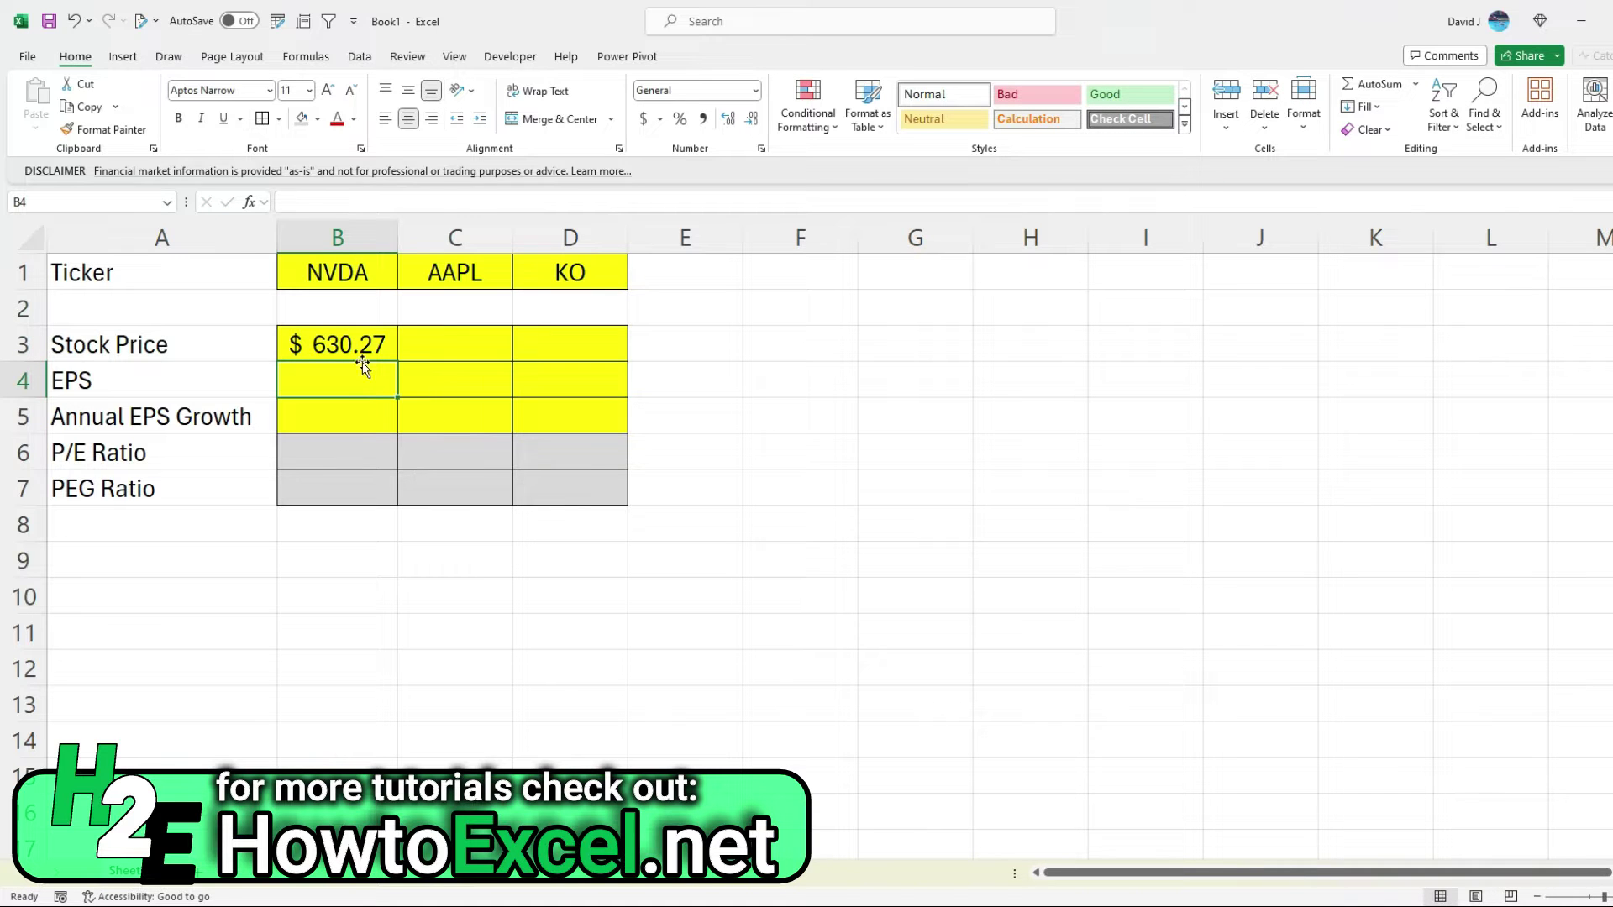
click(351, 336)
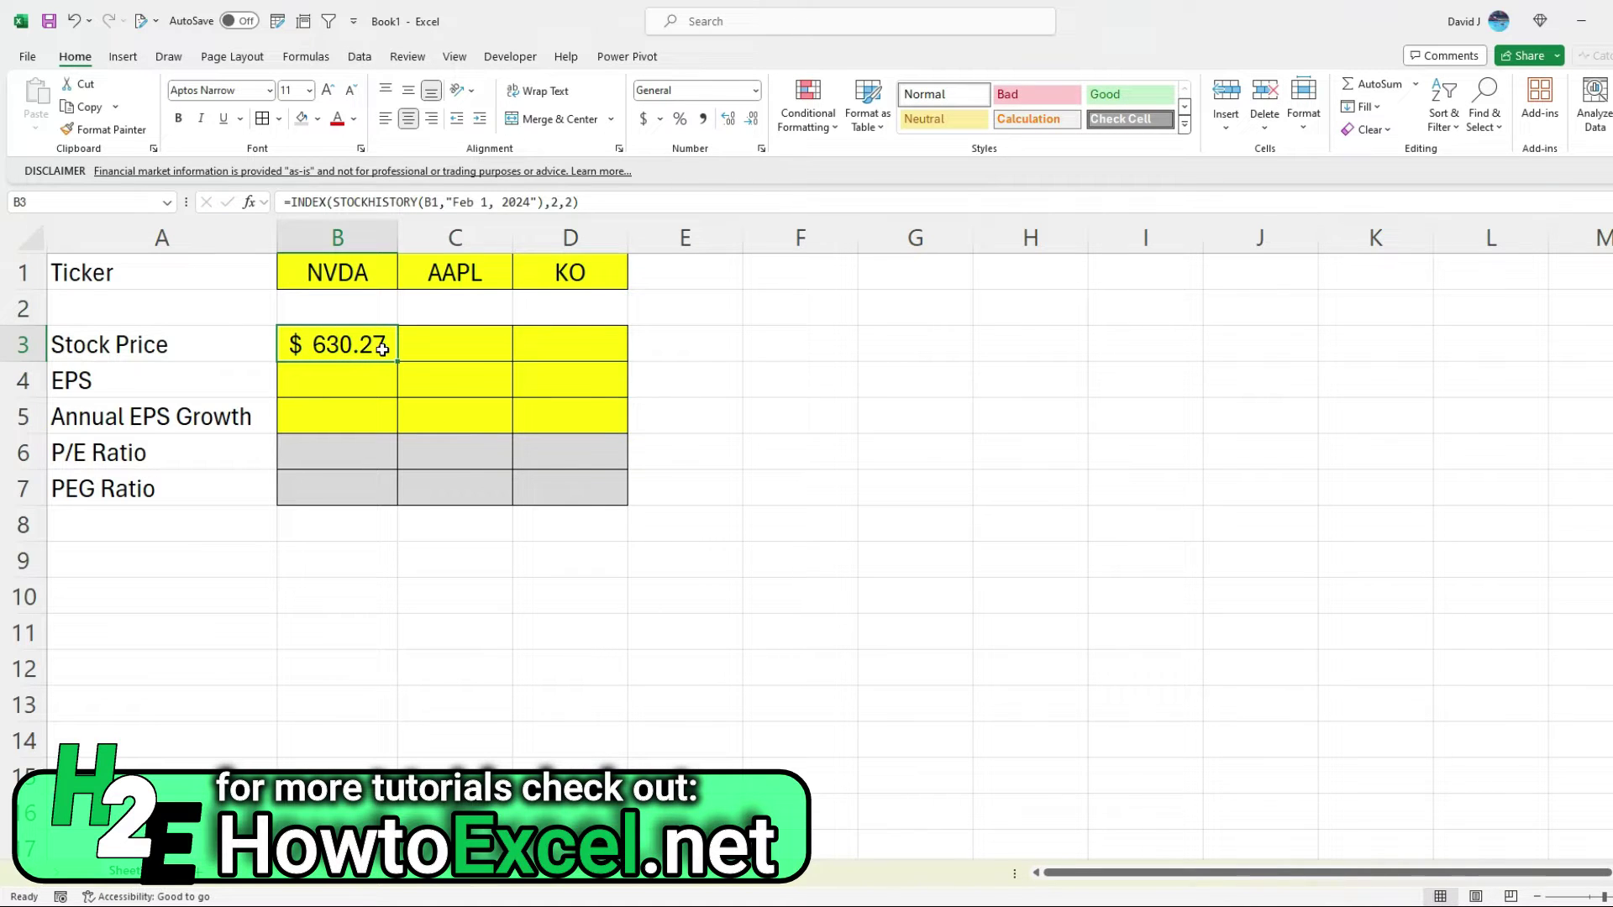
click(435, 202)
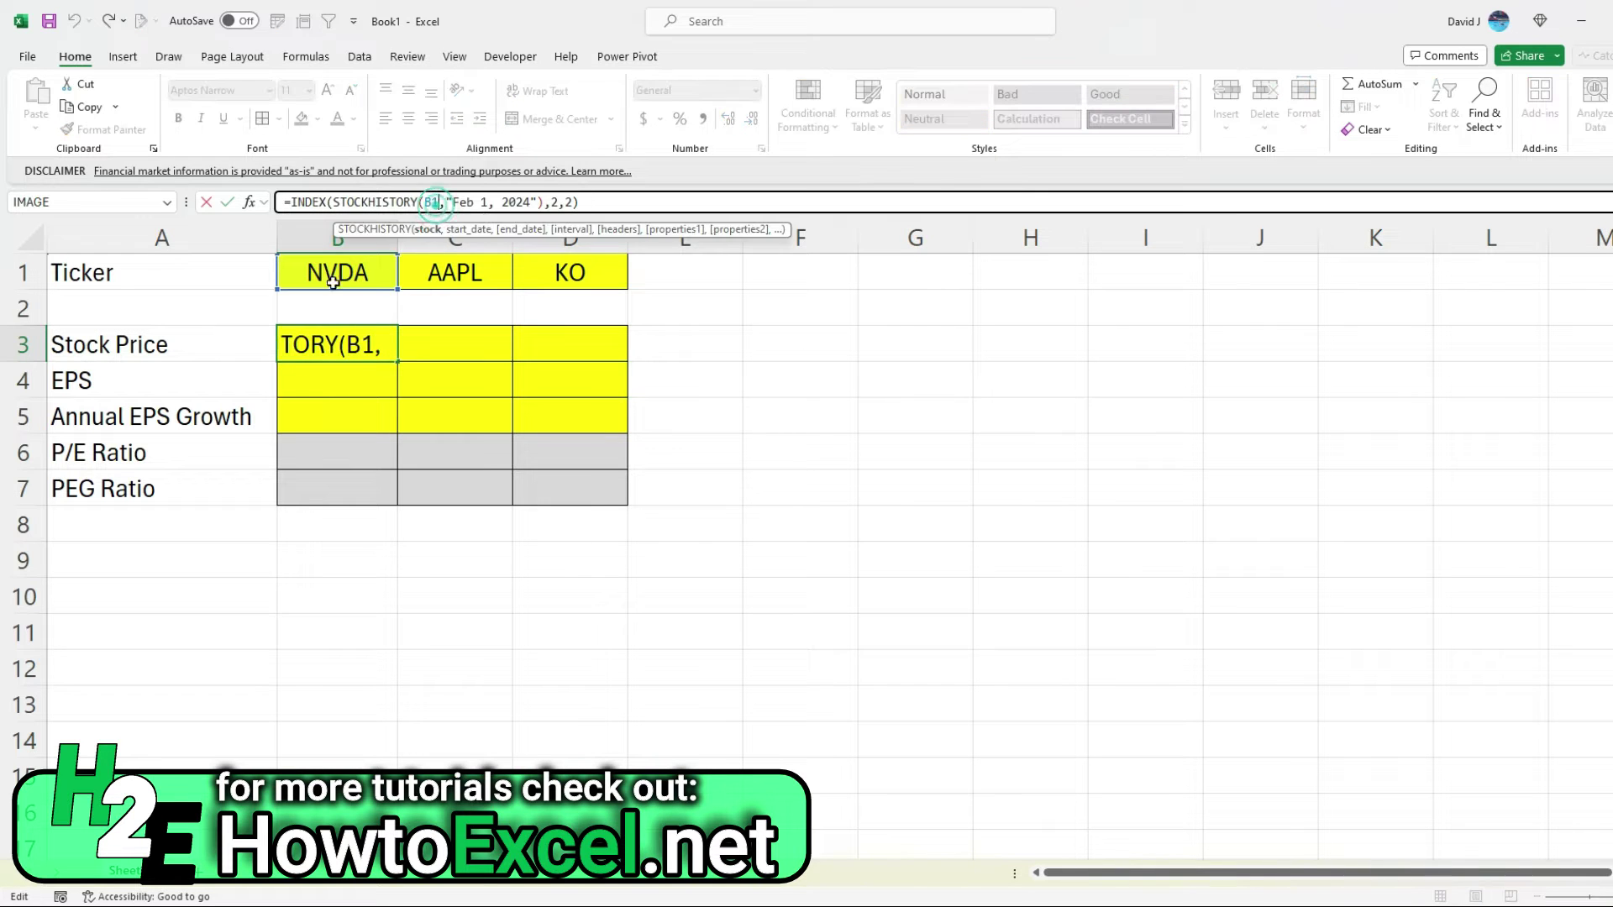
click(430, 343)
Step: Fill the price formula across to C3 and D3, giving $186.86 and $60.98
click(360, 351)
drag(397, 362, 598, 346)
click(466, 344)
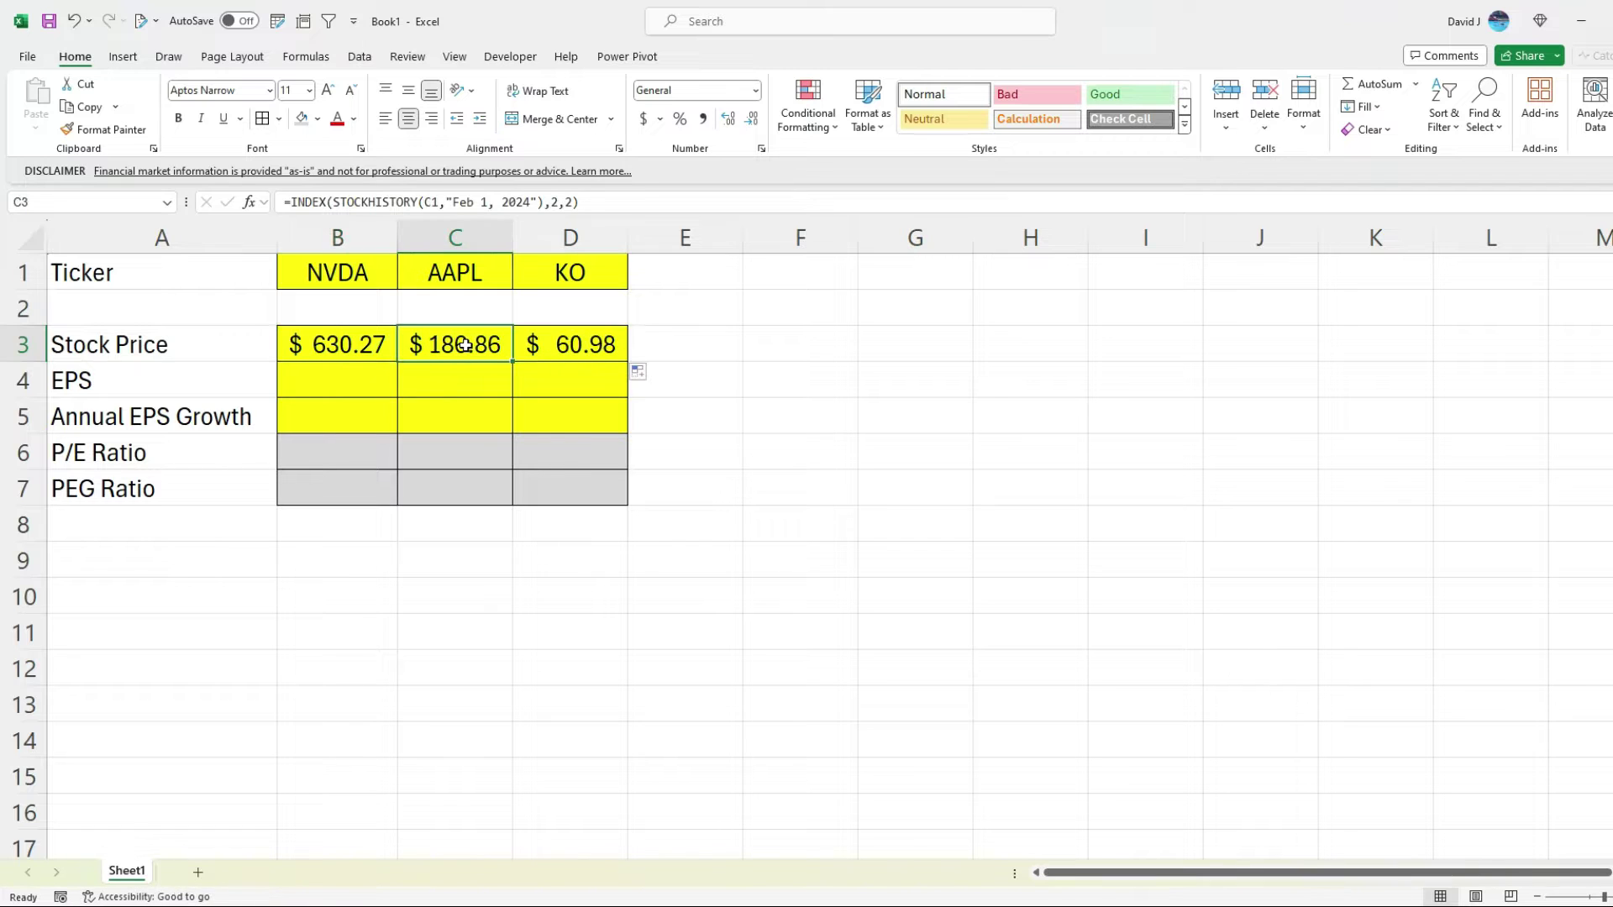
click(597, 345)
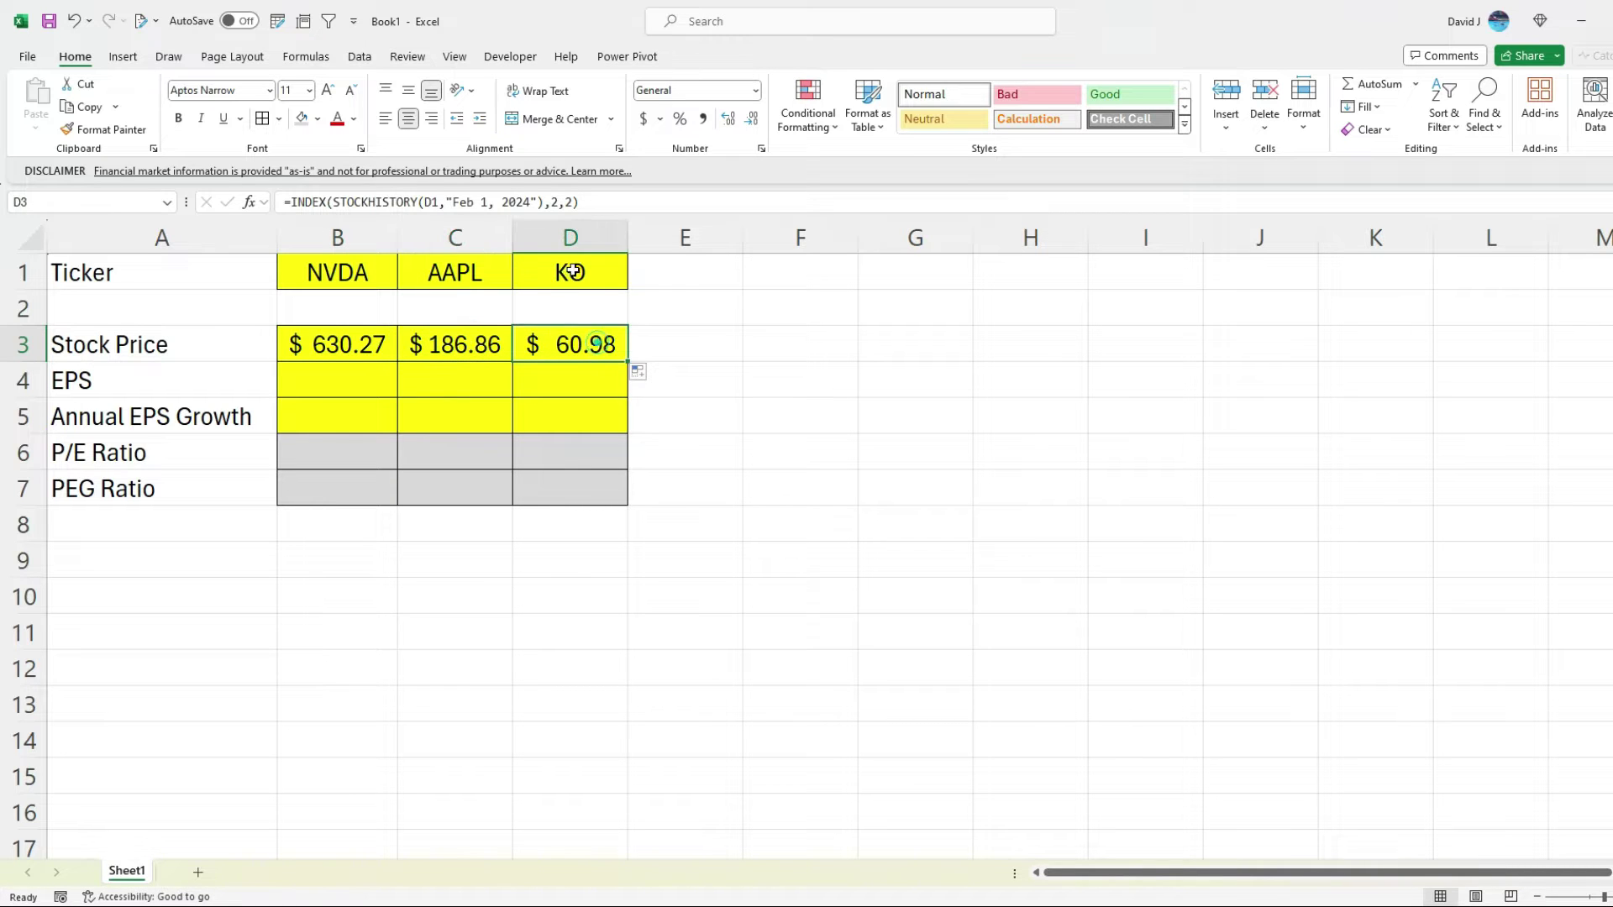
Step: Select NVDA's EPS cell B4, then the growth cell B5
click(359, 387)
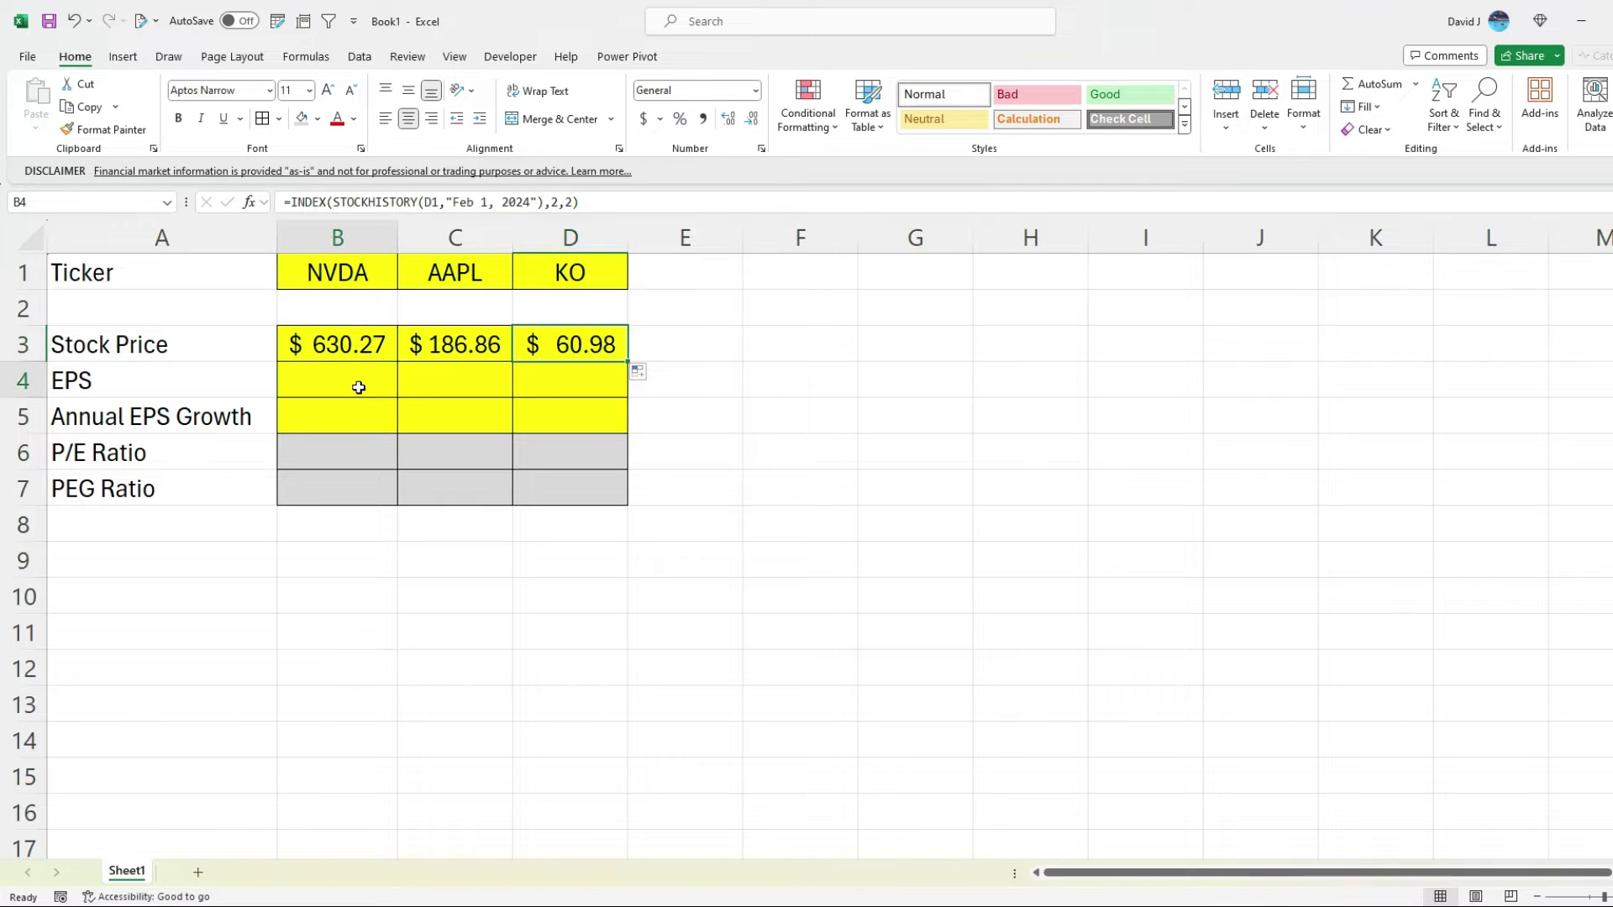
click(347, 410)
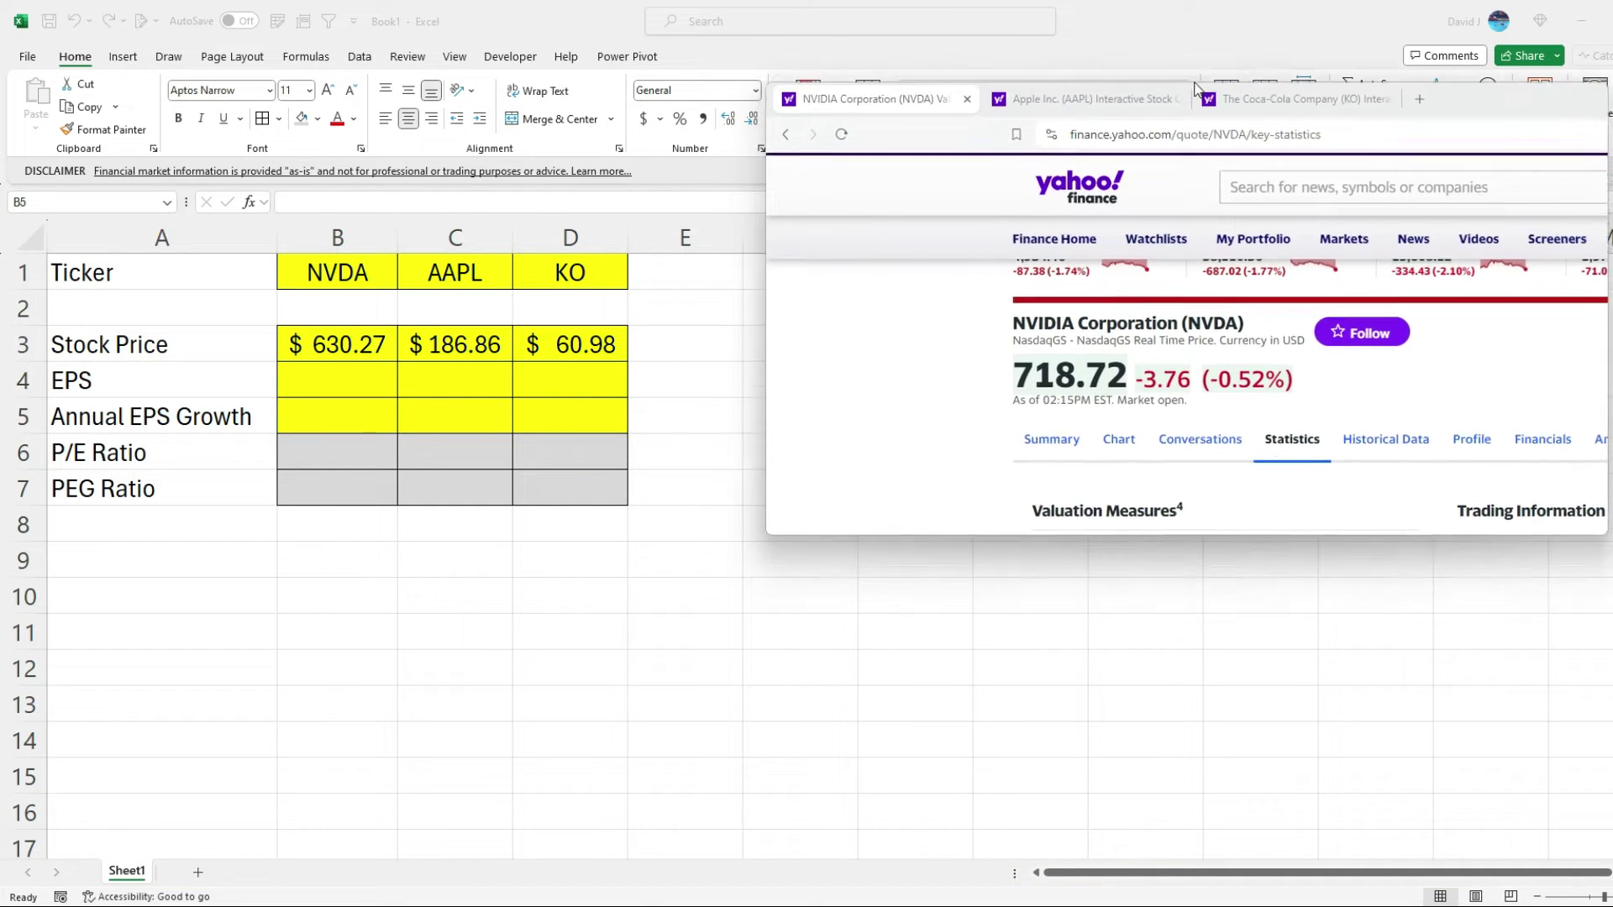
Step: Enlarge the browser and scroll NVDA's statistics down to Diluted EPS (ttm) 7.59
drag(1317, 520, 1372, 845)
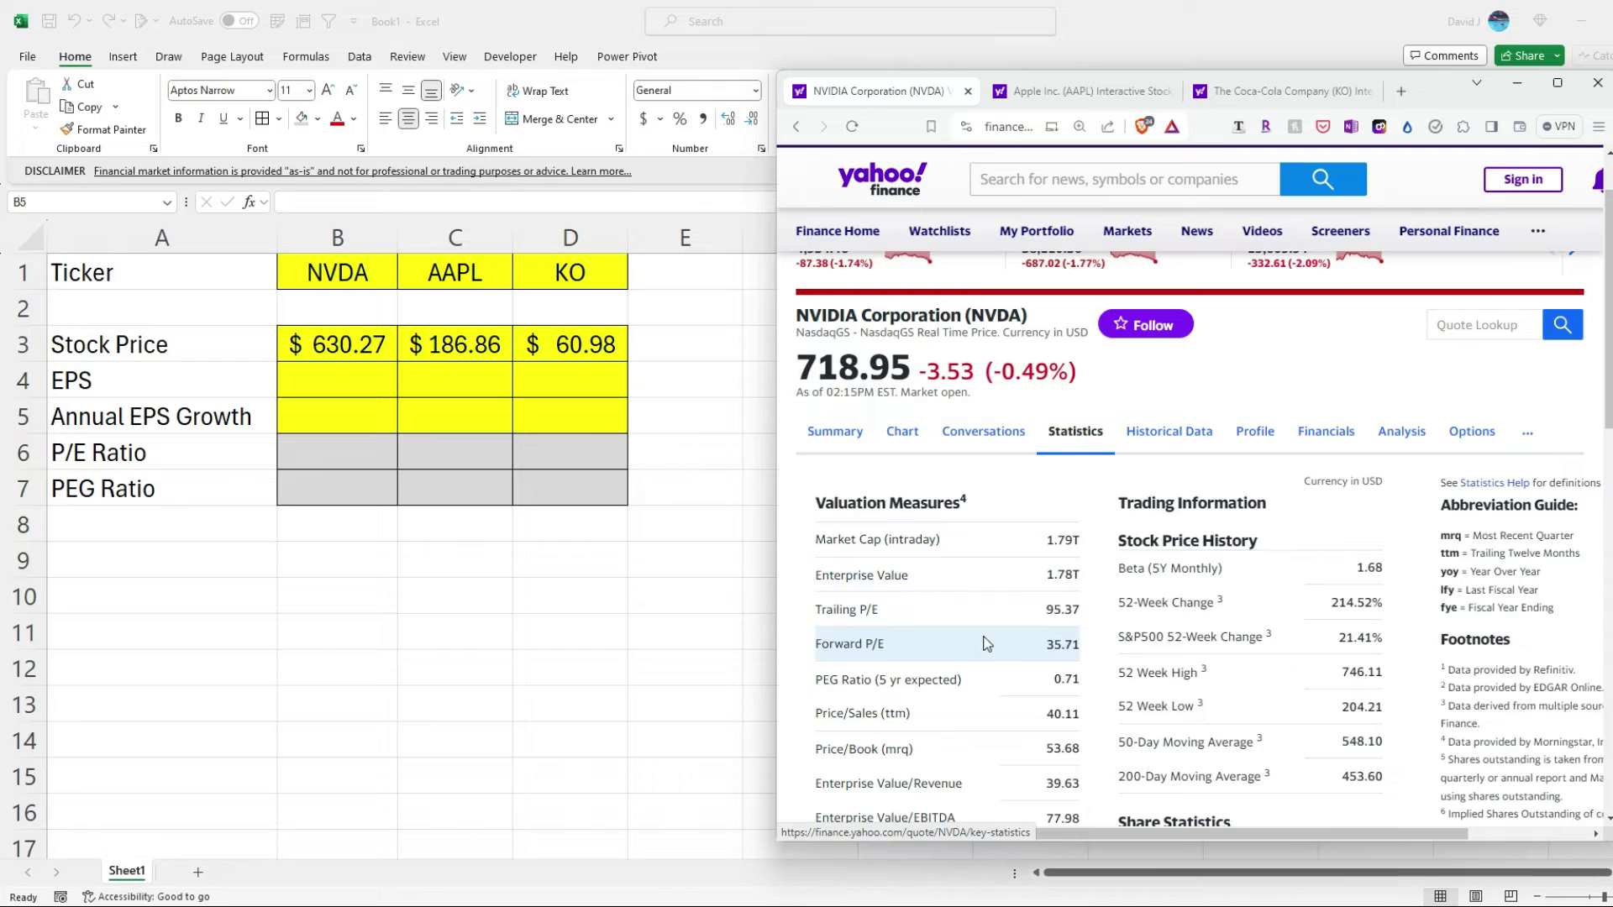
scroll(991, 608, down, 3)
scroll(991, 608, down, 6)
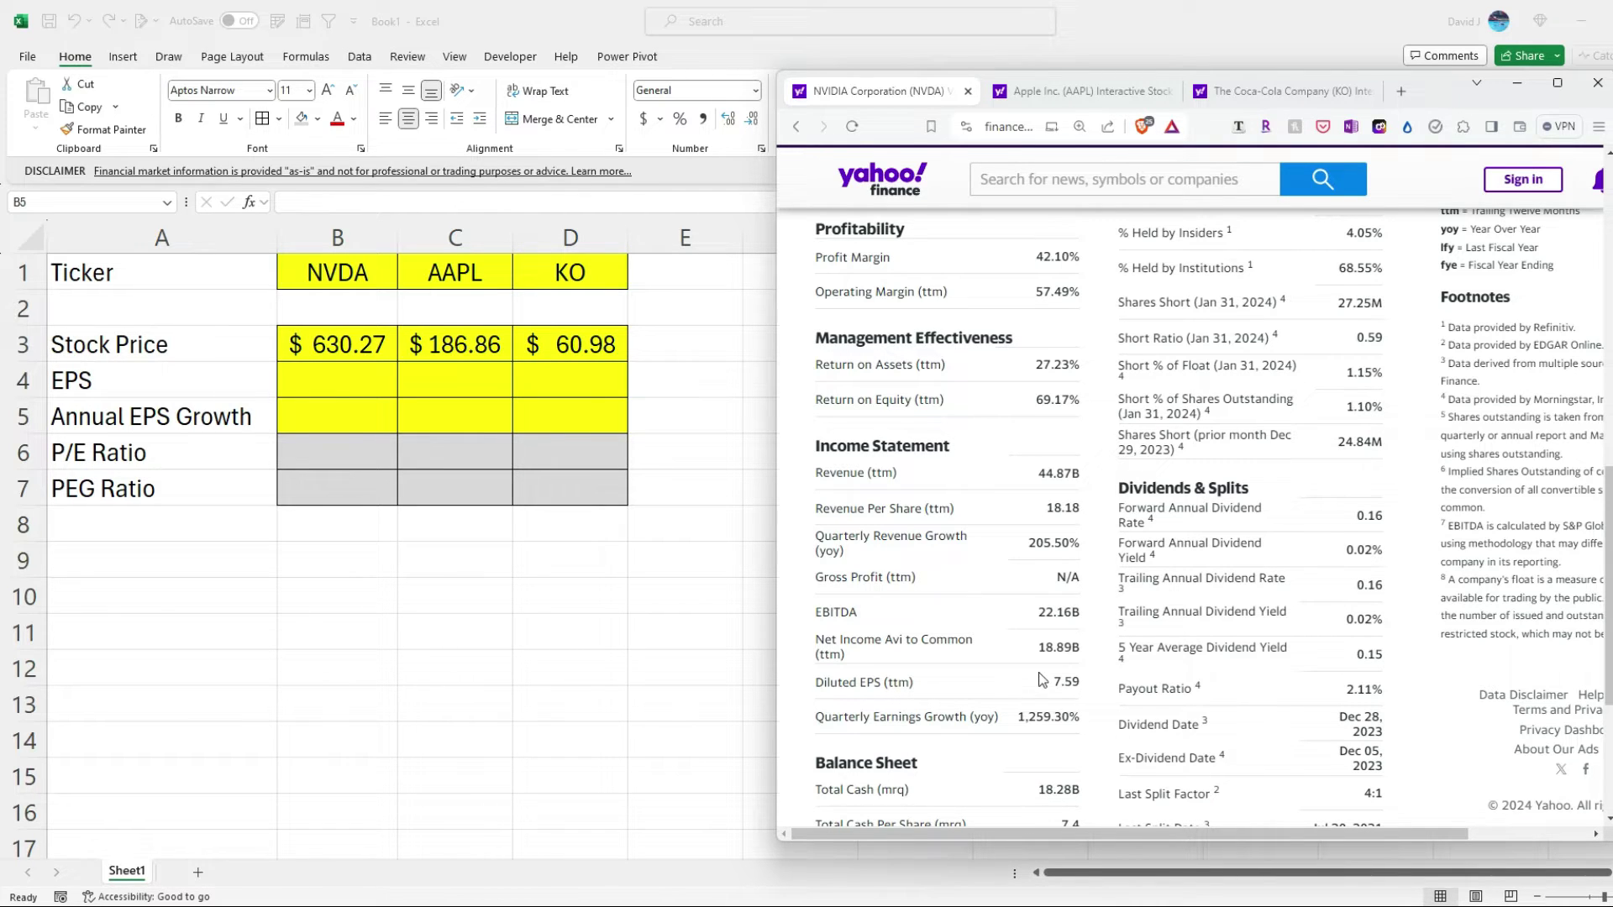
click(355, 391)
Step: Enter NVDA's EPS 7.59 in B4 and Apple's Diluted EPS 6.42 in C4
text(7)
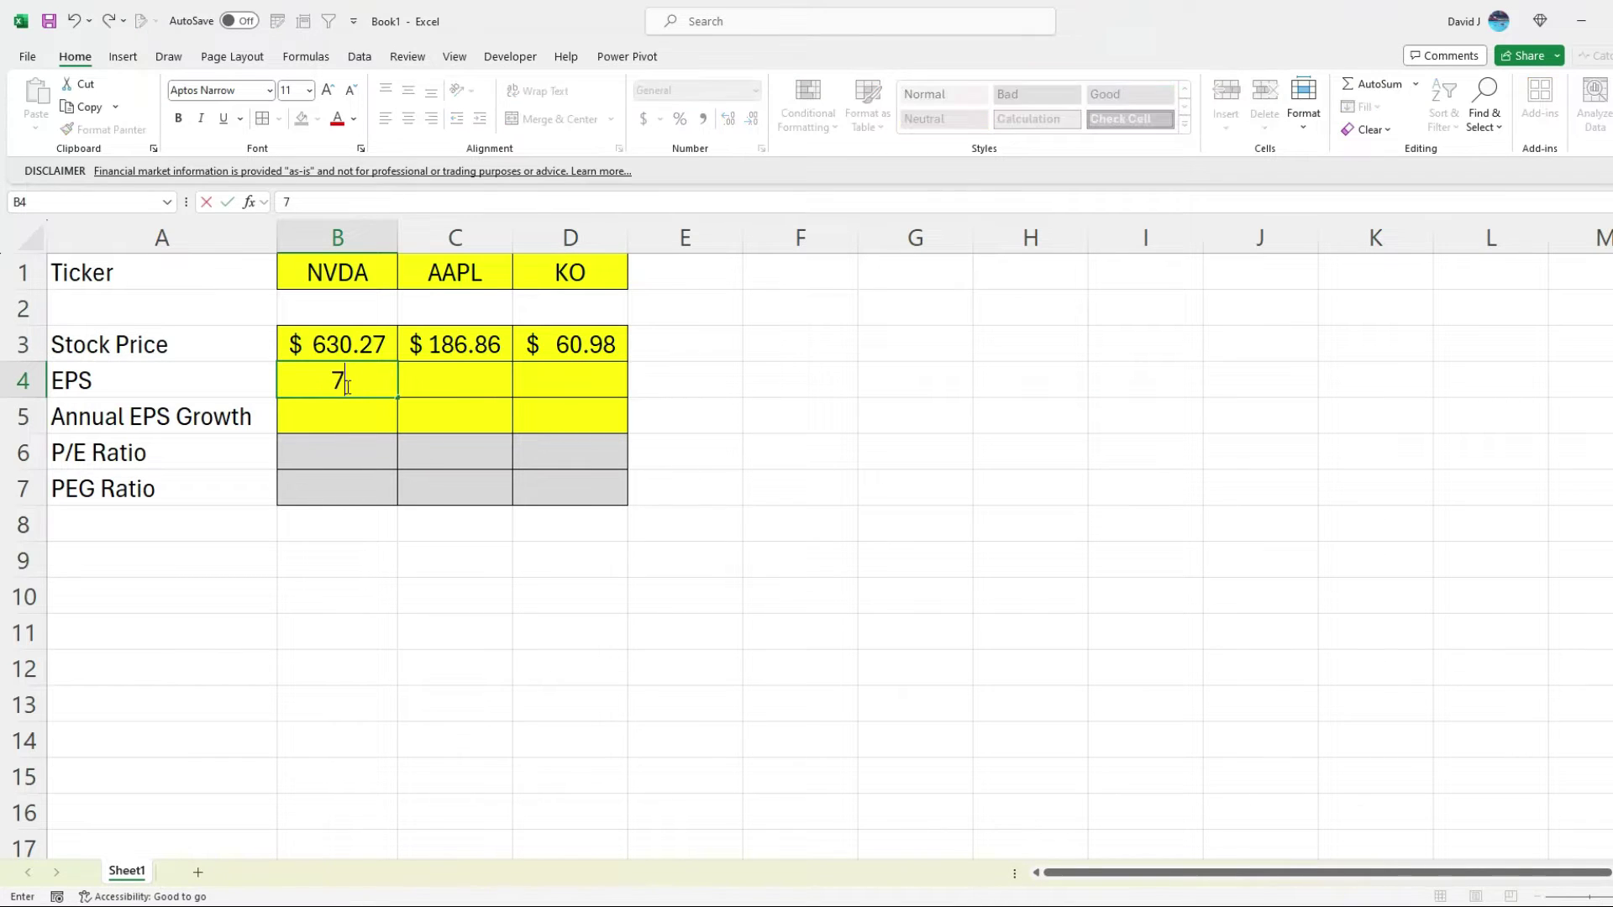
text(.59)
key(Return)
key(alt+Tab)
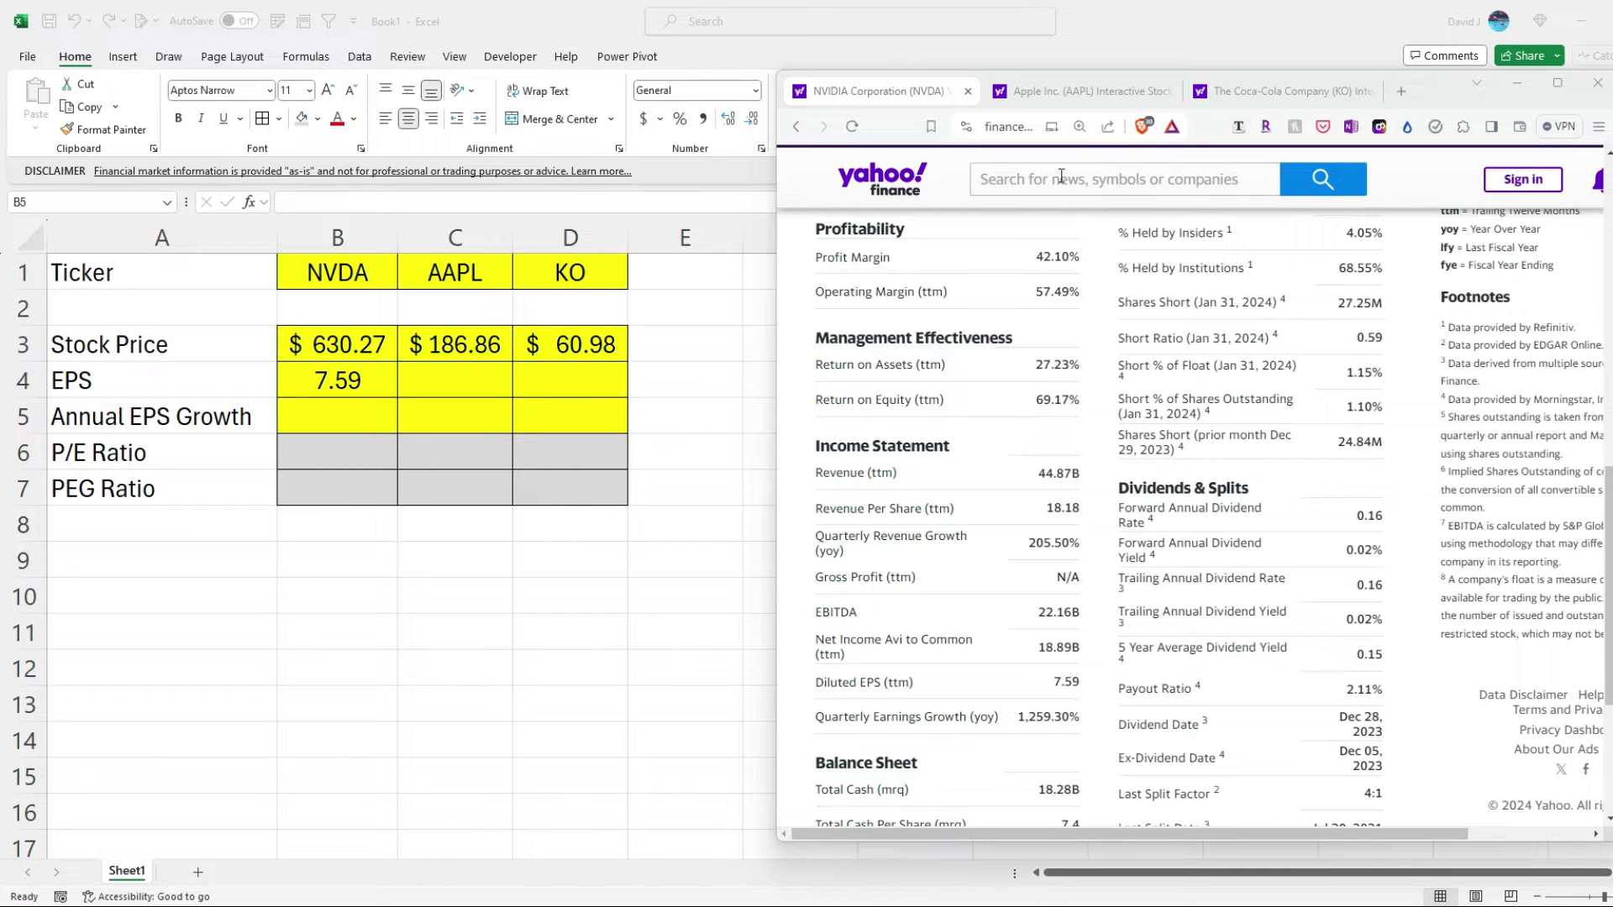
click(1082, 91)
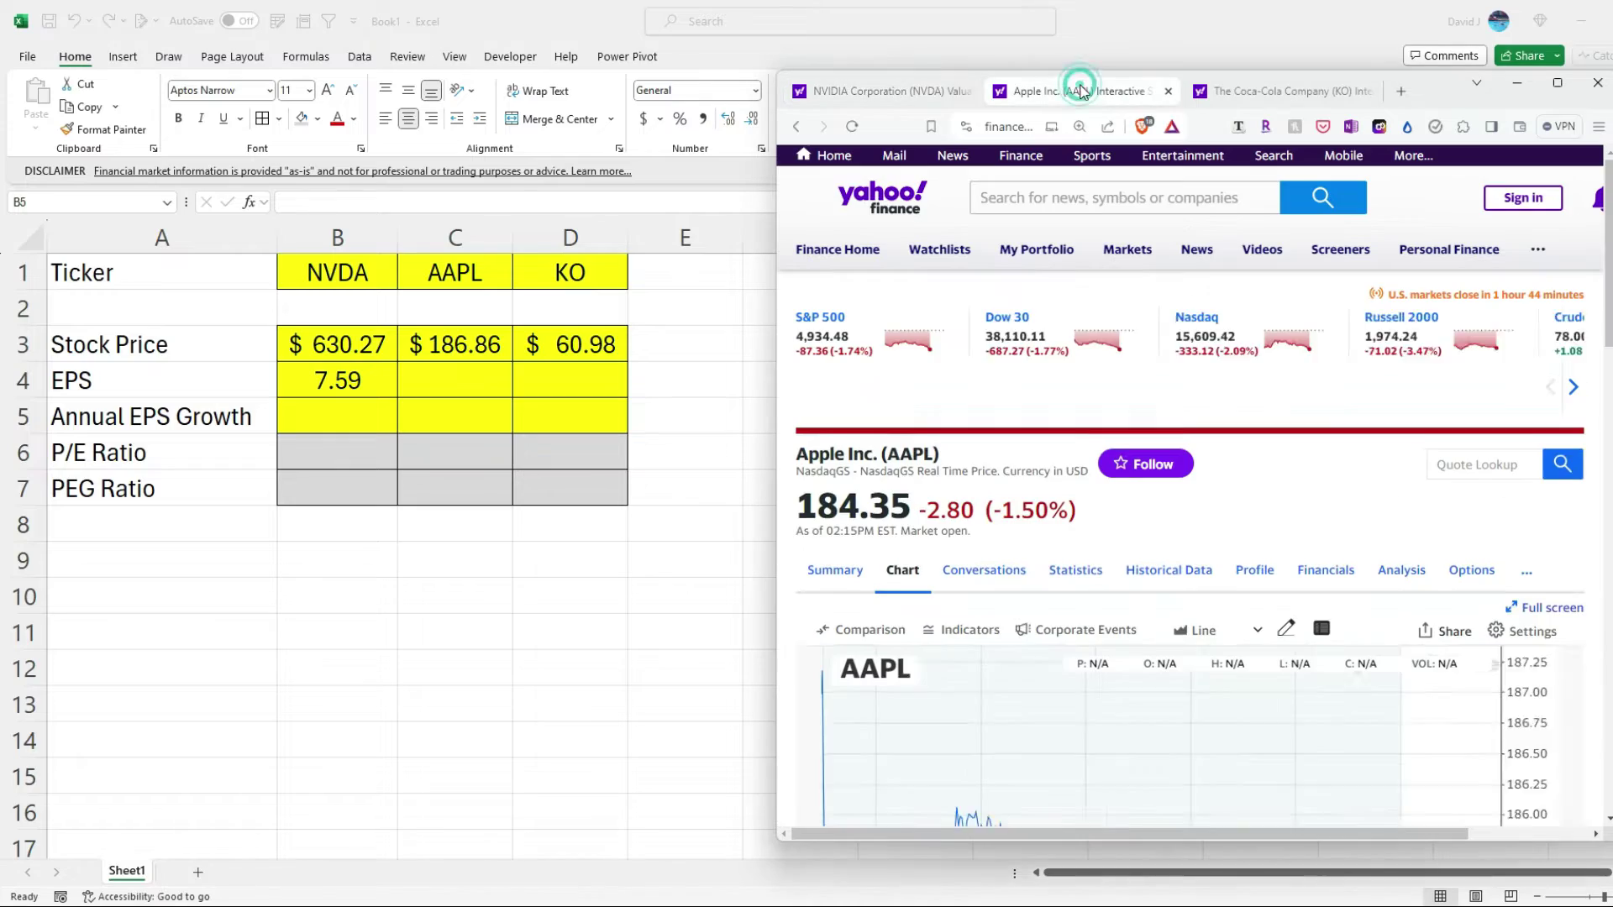
click(1051, 518)
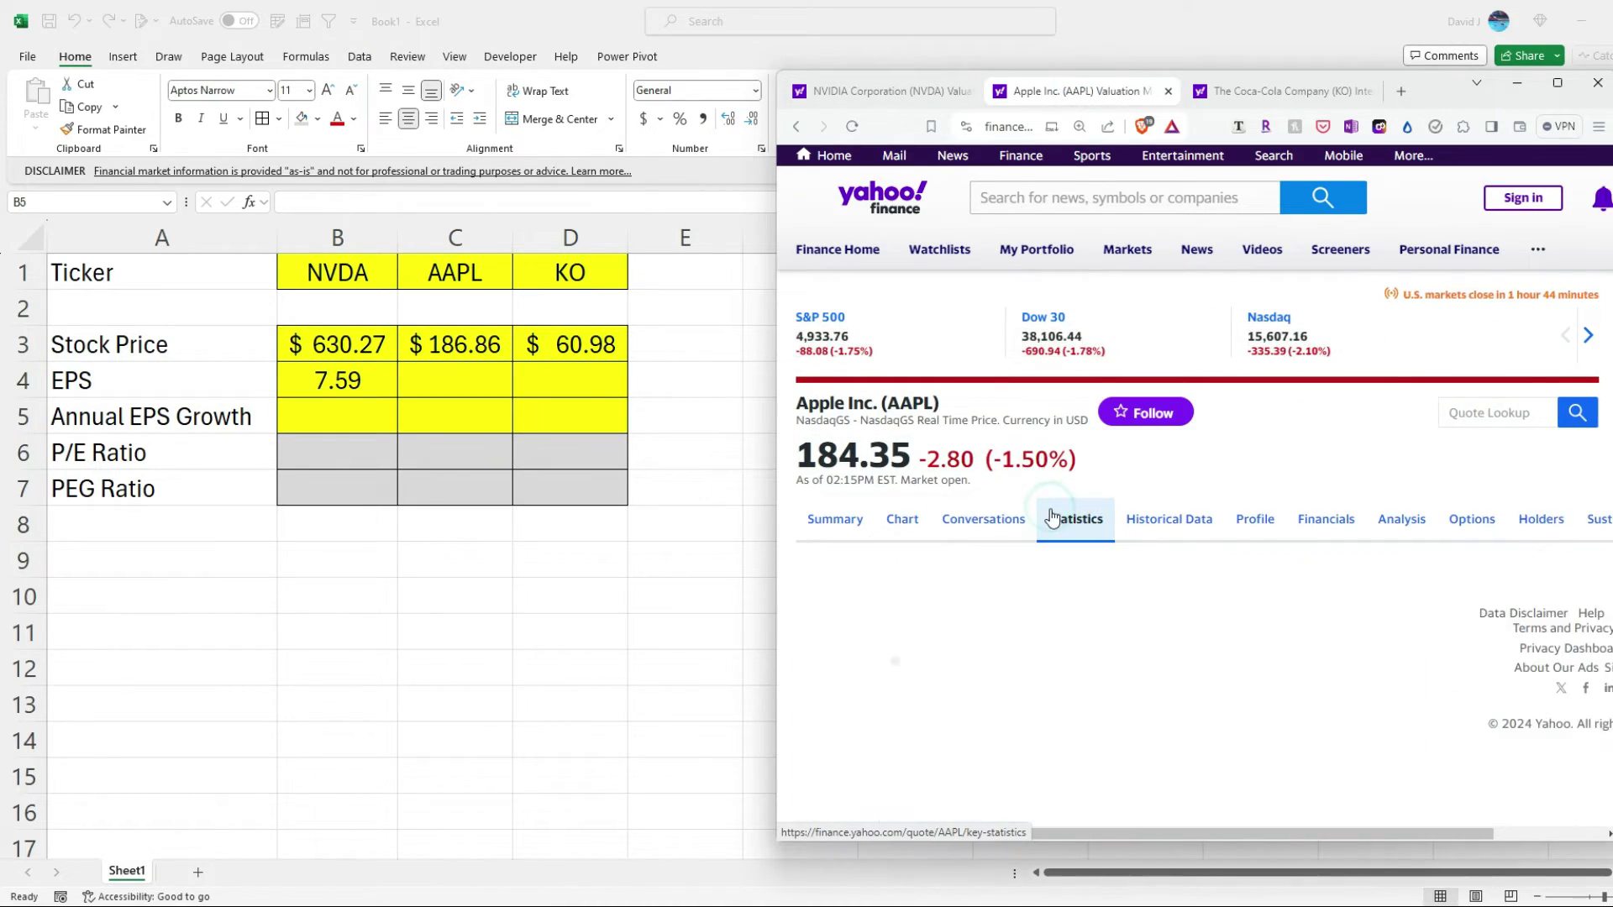
scroll(1003, 550, down, 3)
scroll(1000, 551, down, 6)
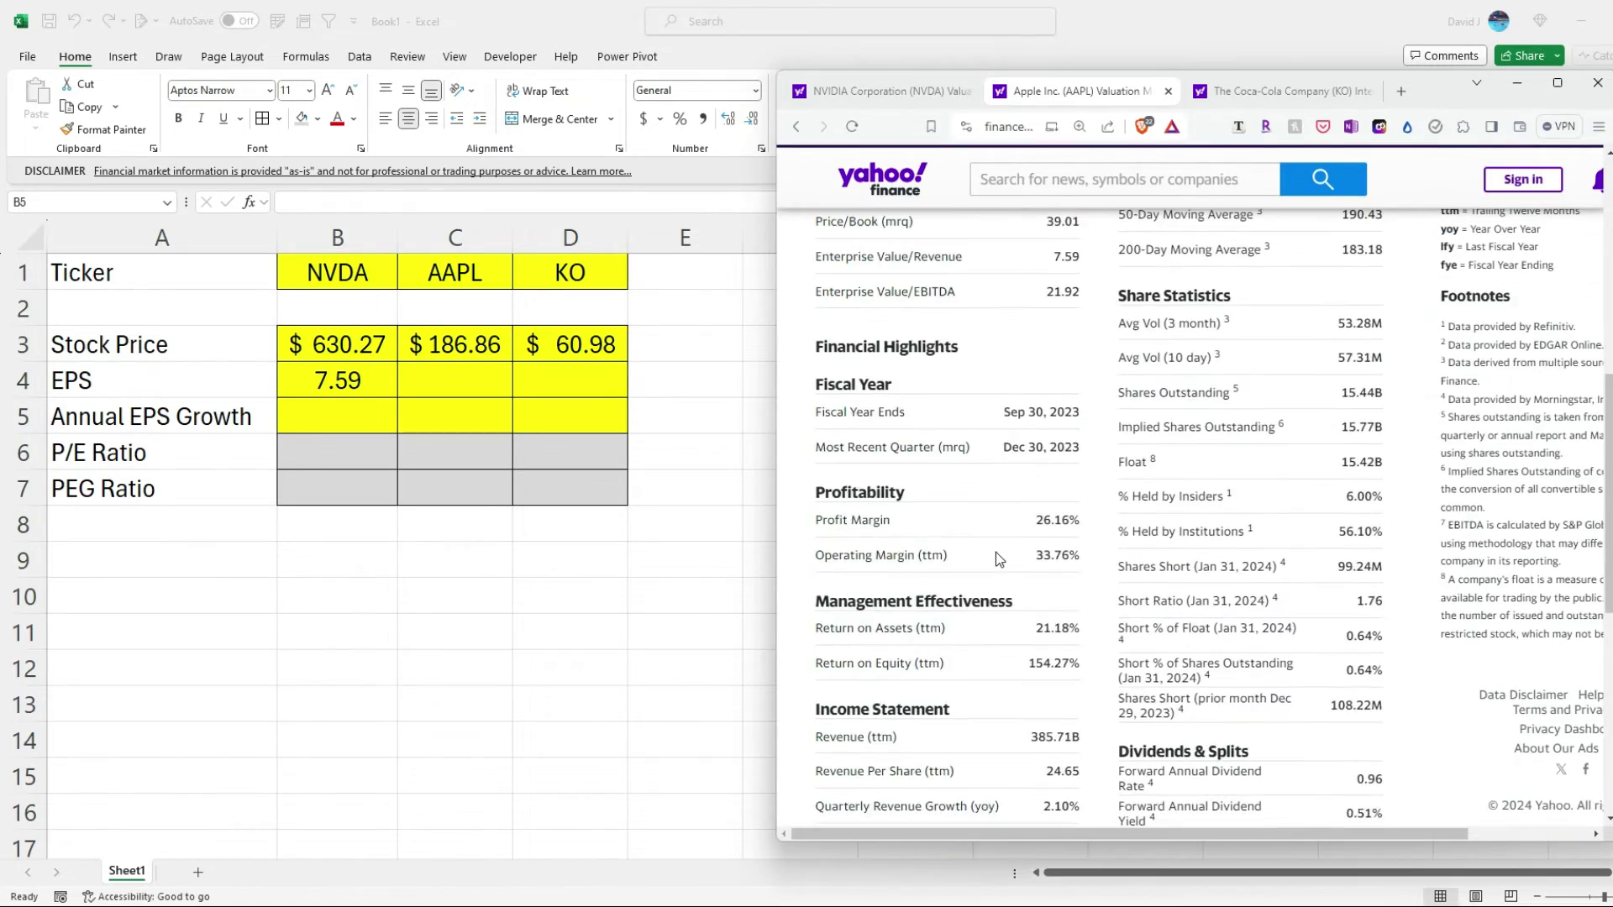
scroll(994, 556, down, 2)
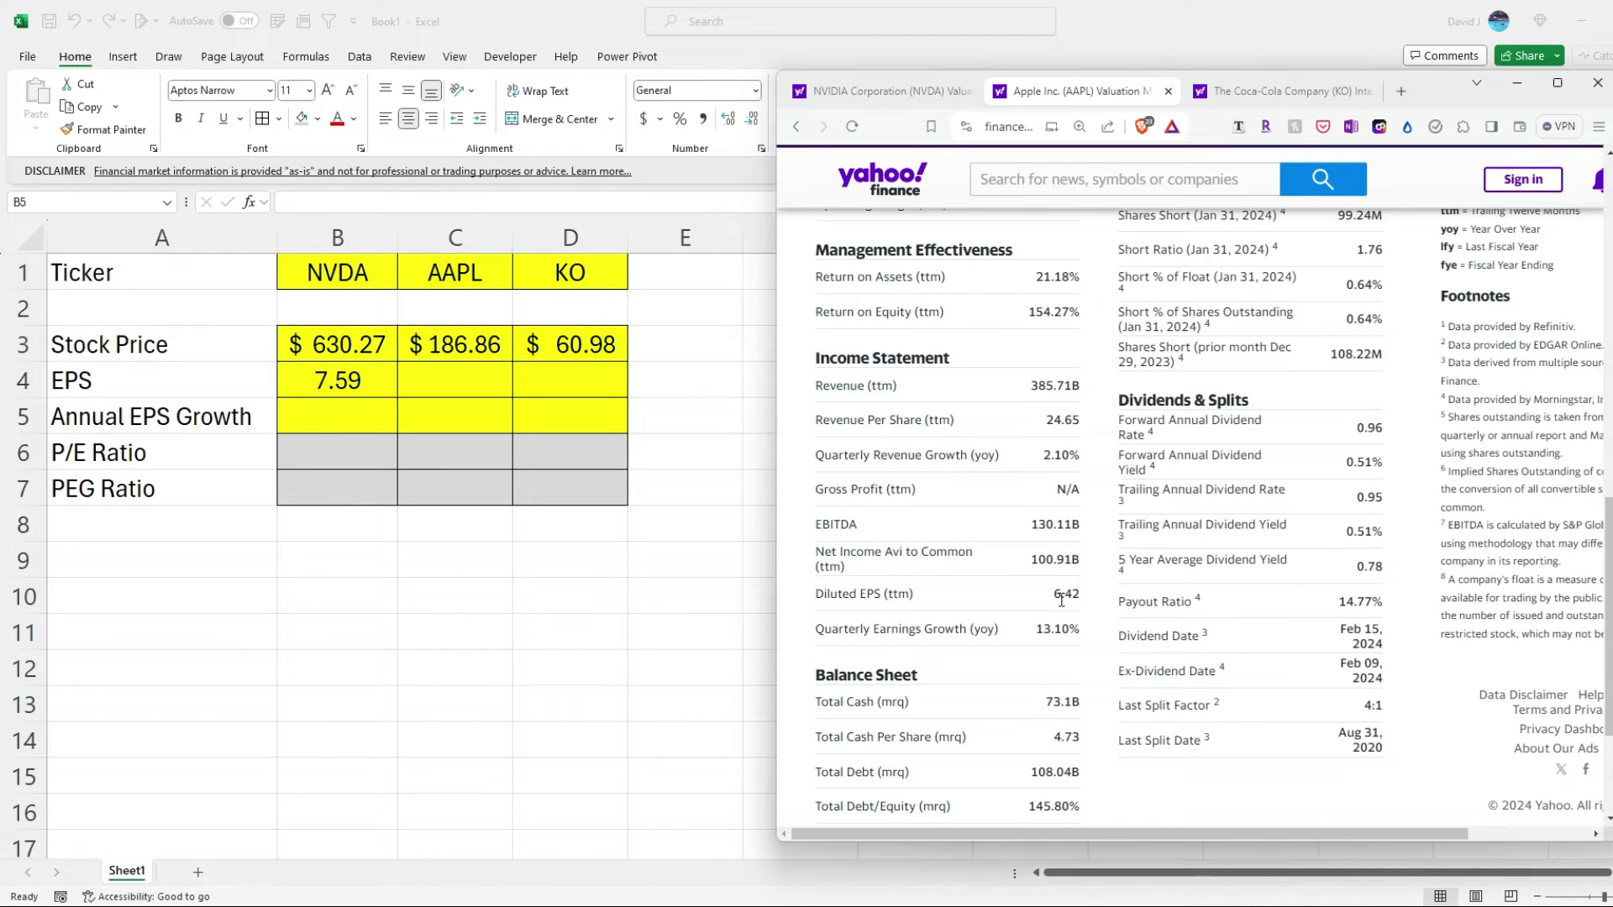
key(alt+Tab)
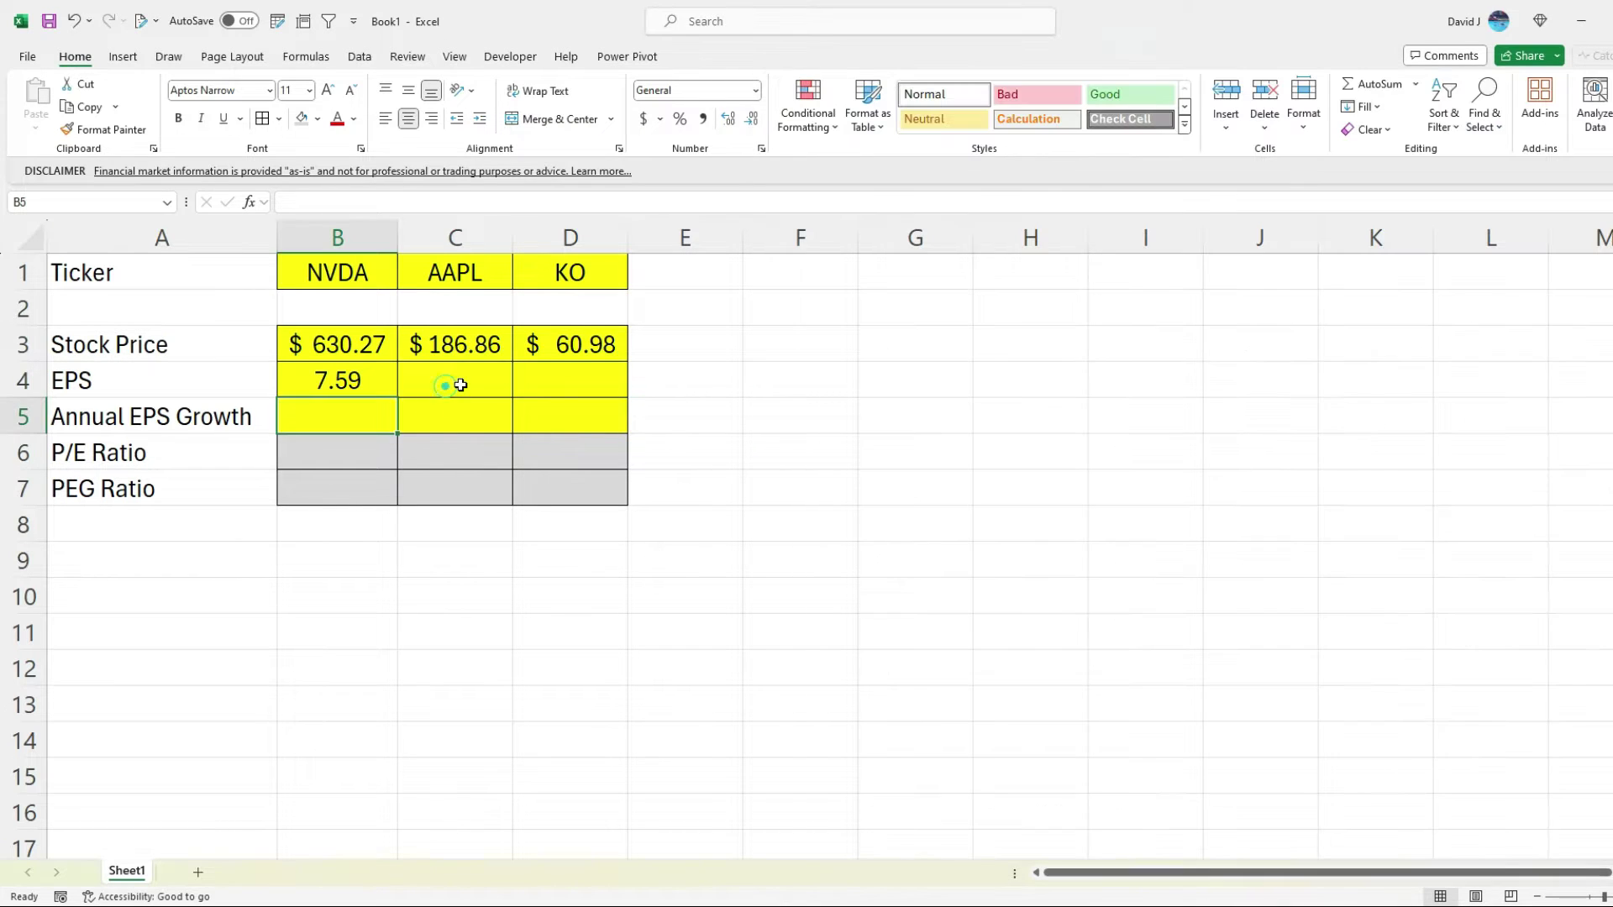
click(464, 379)
text(6.42)
key(Return)
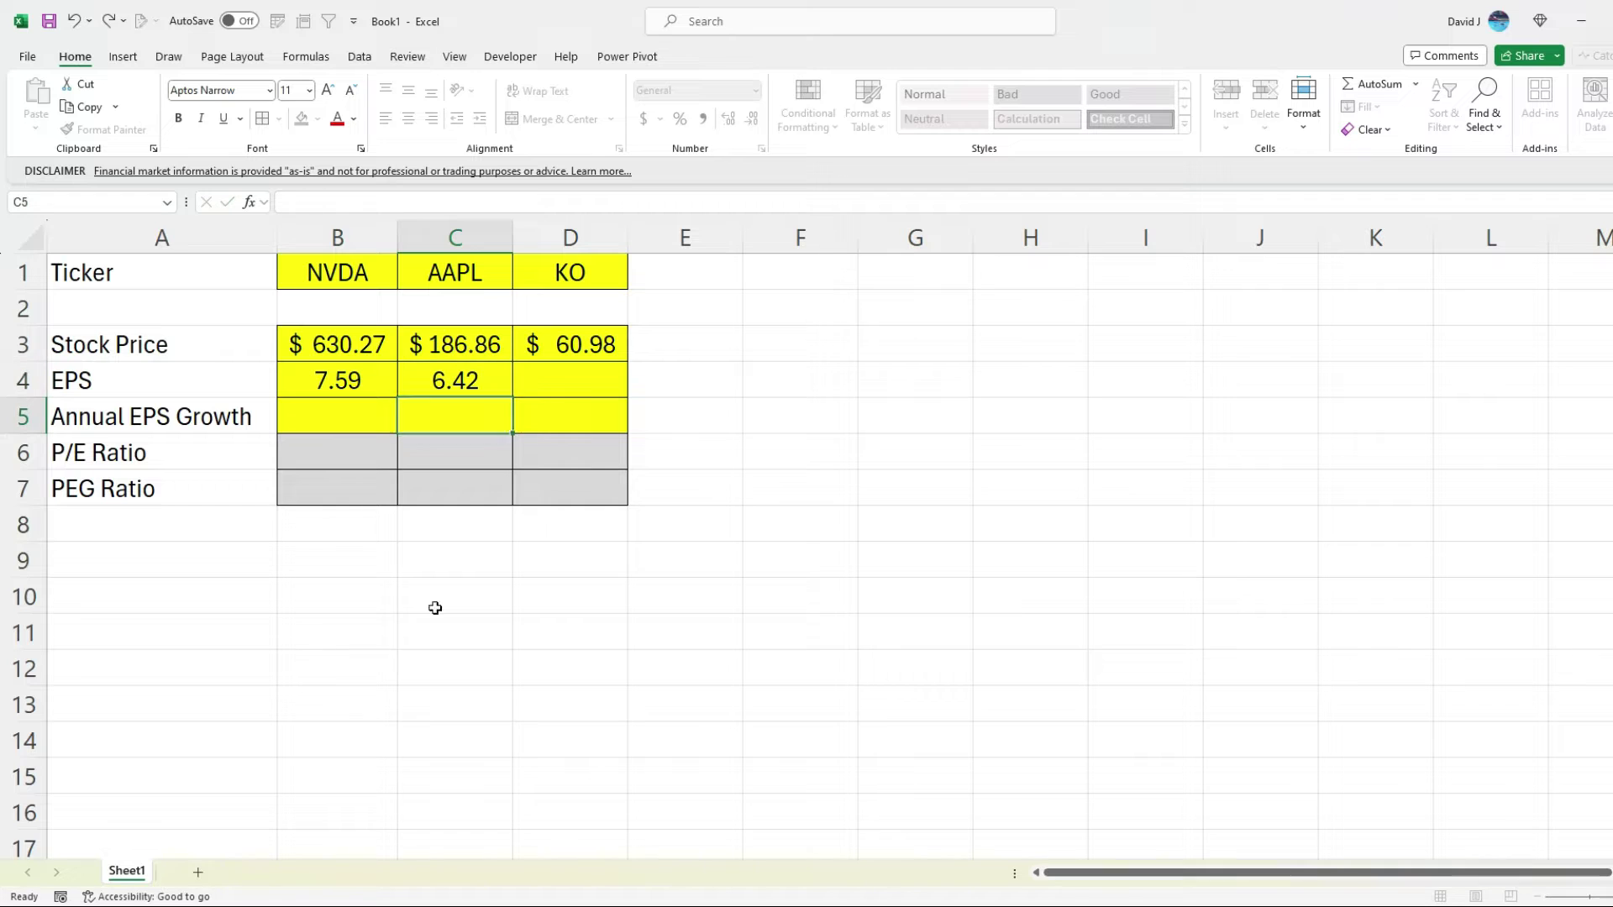
Step: Look up Coca-Cola's Diluted EPS on Yahoo Finance and enter 2.47 in D4
key(alt+Tab)
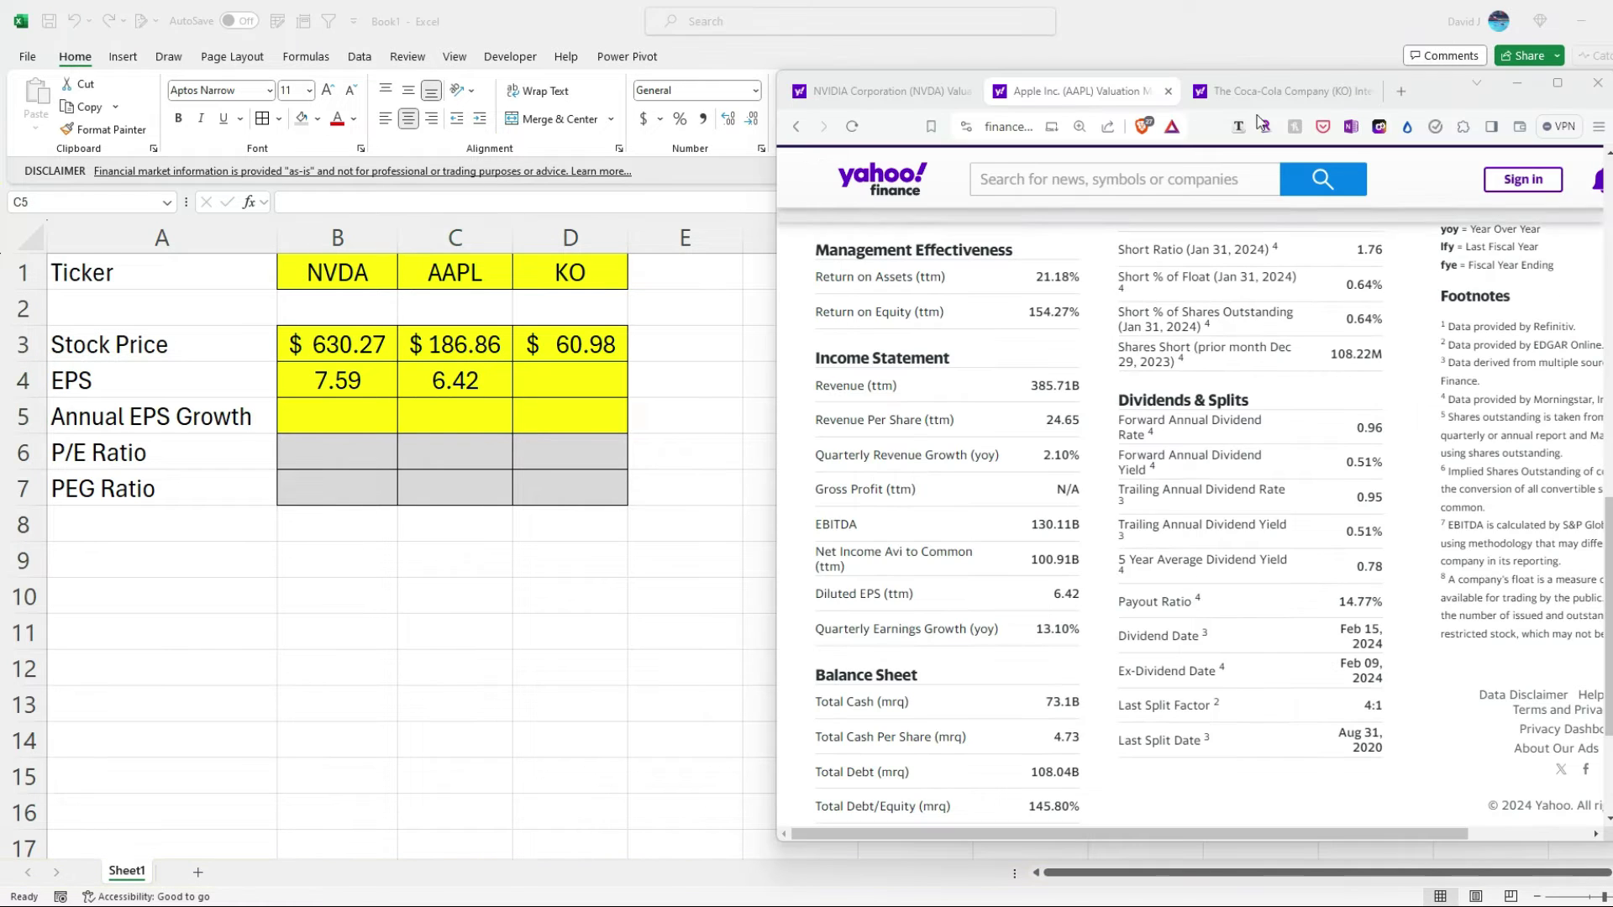
click(1262, 90)
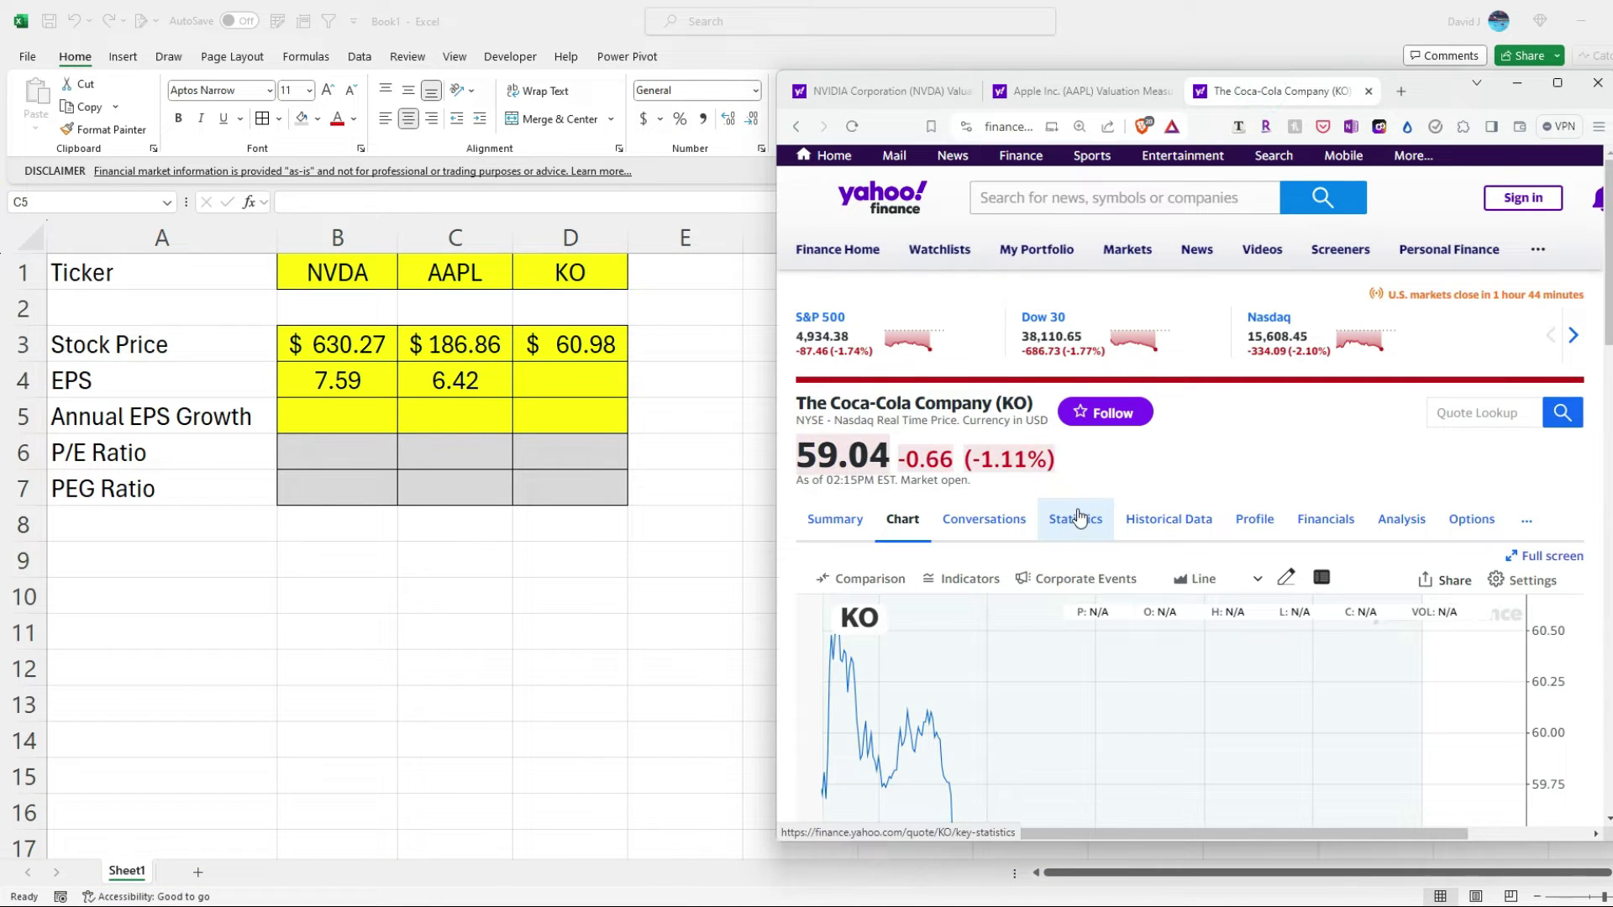
click(1076, 521)
scroll(991, 530, down, 8)
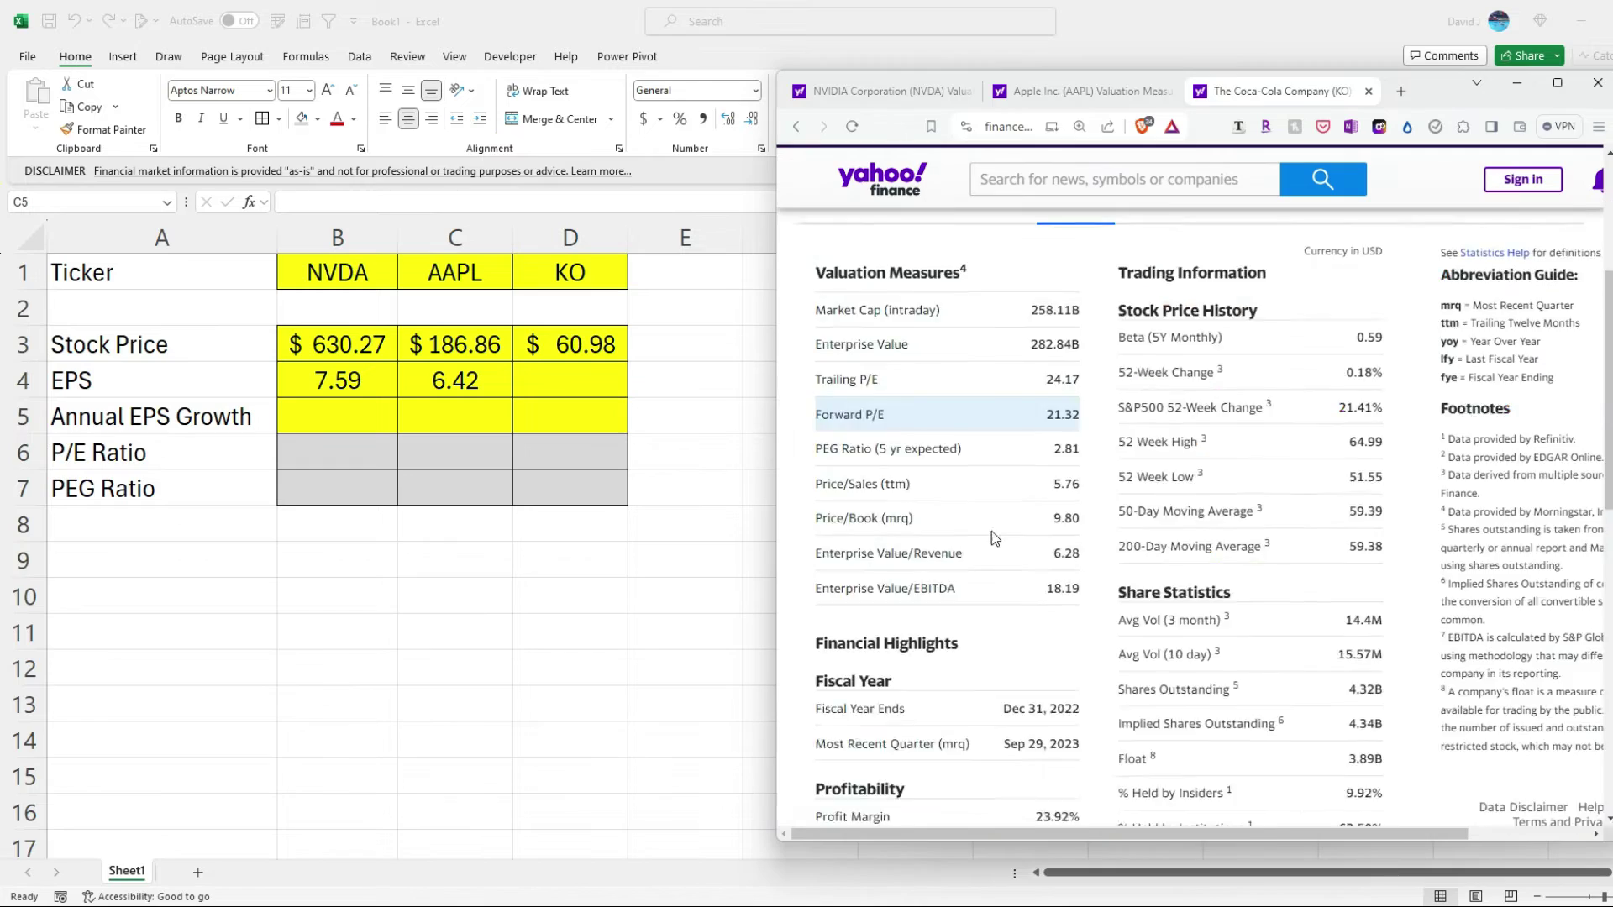
scroll(989, 538, down, 2)
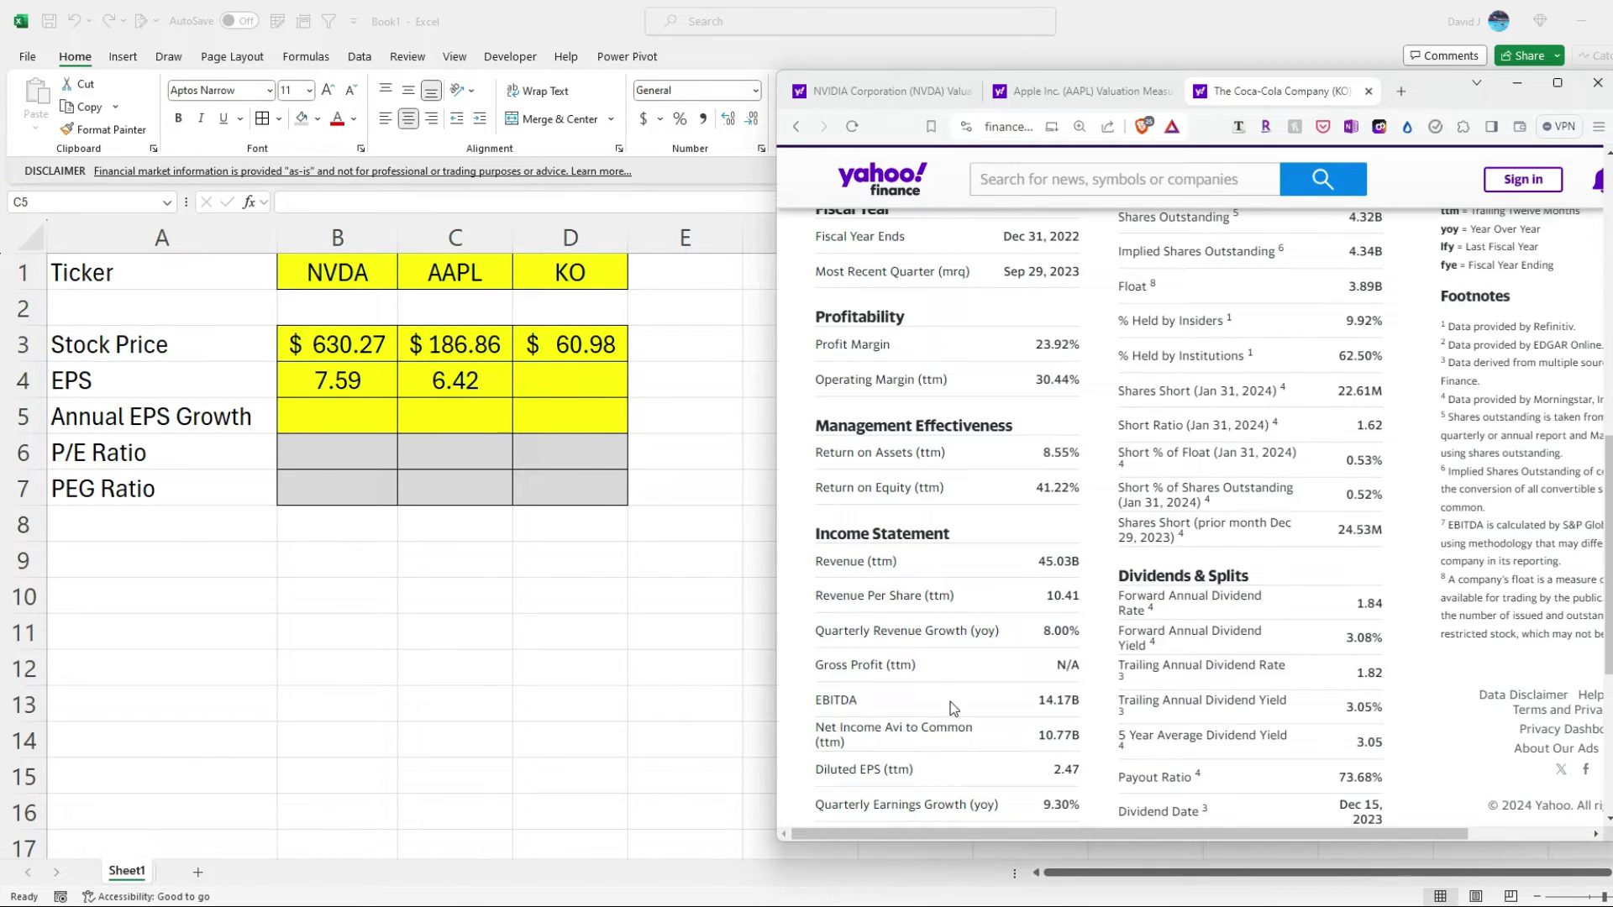
click(592, 383)
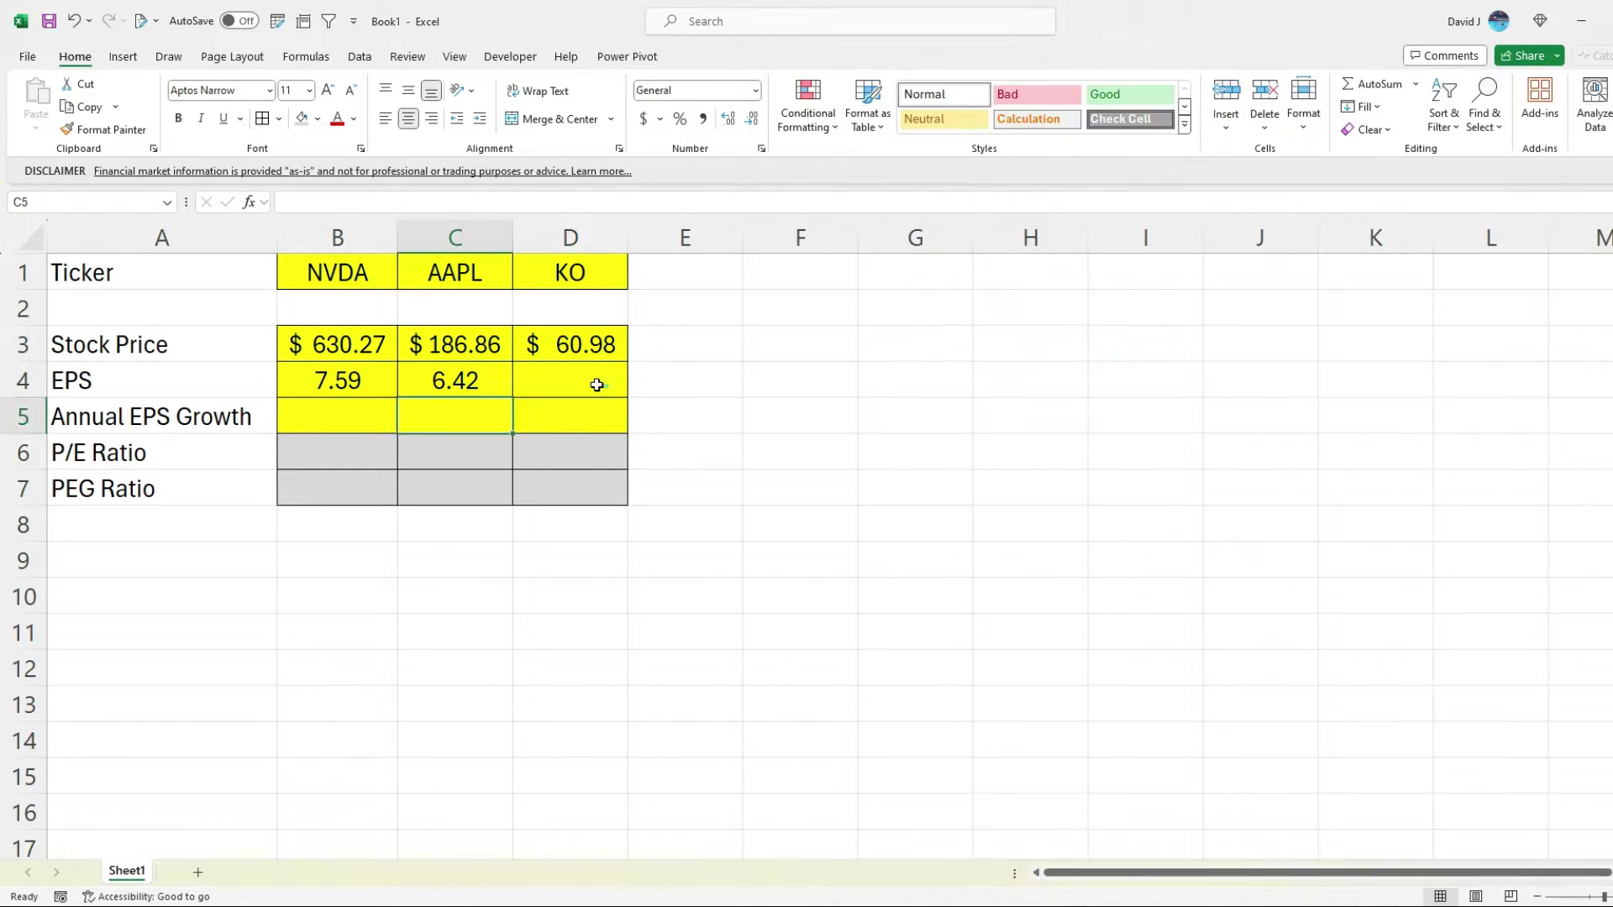
click(592, 383)
text(2.4)
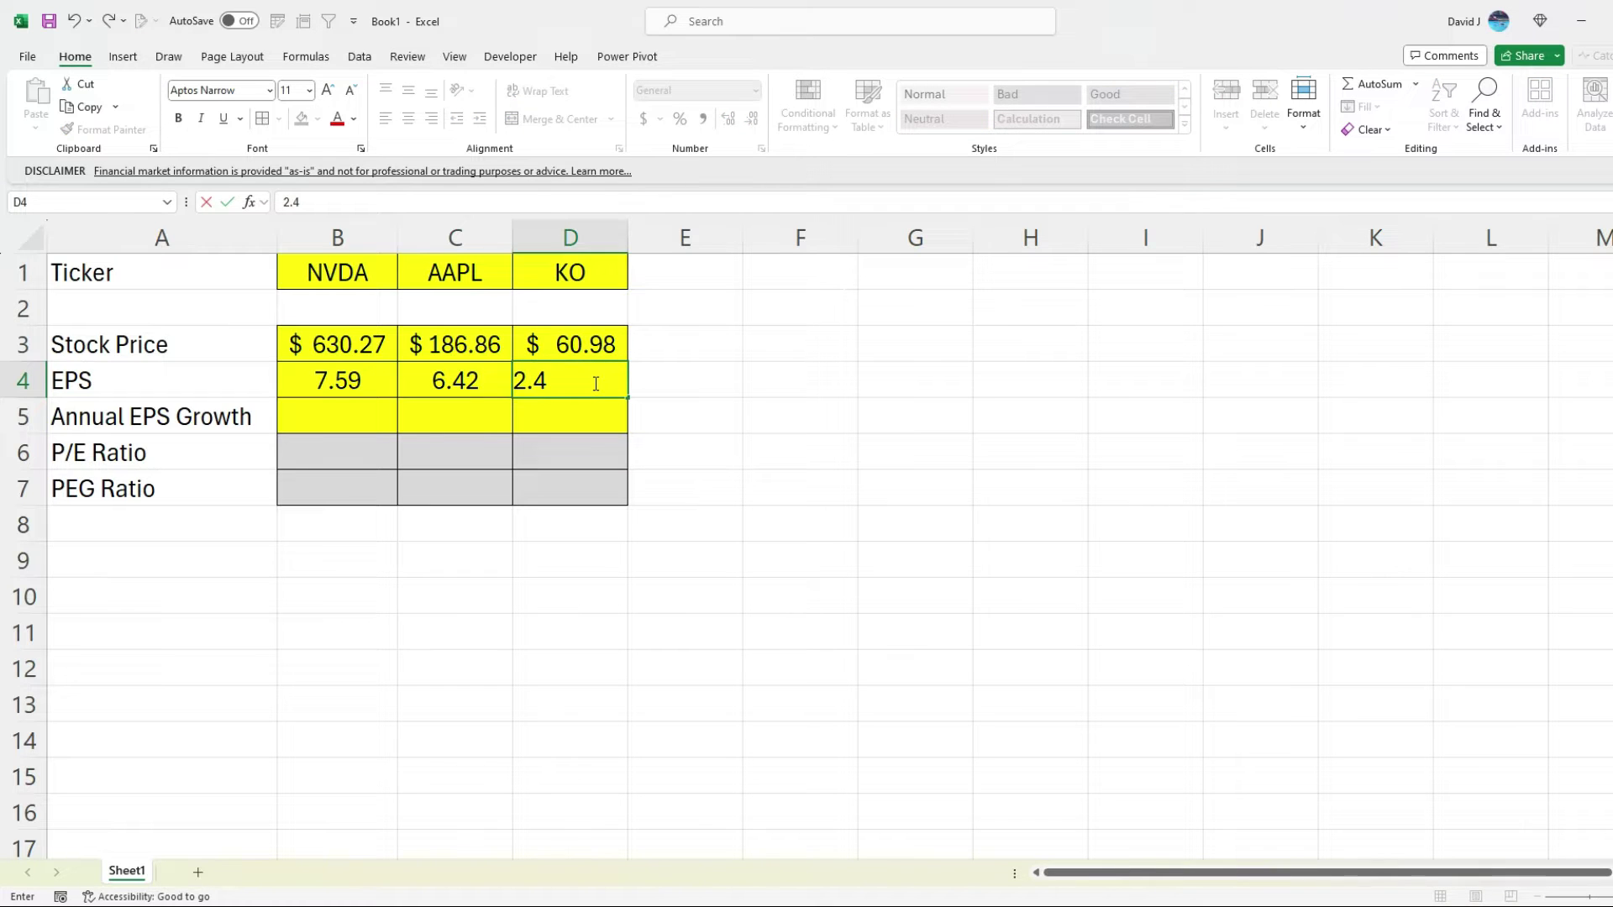
text(7)
key(Return)
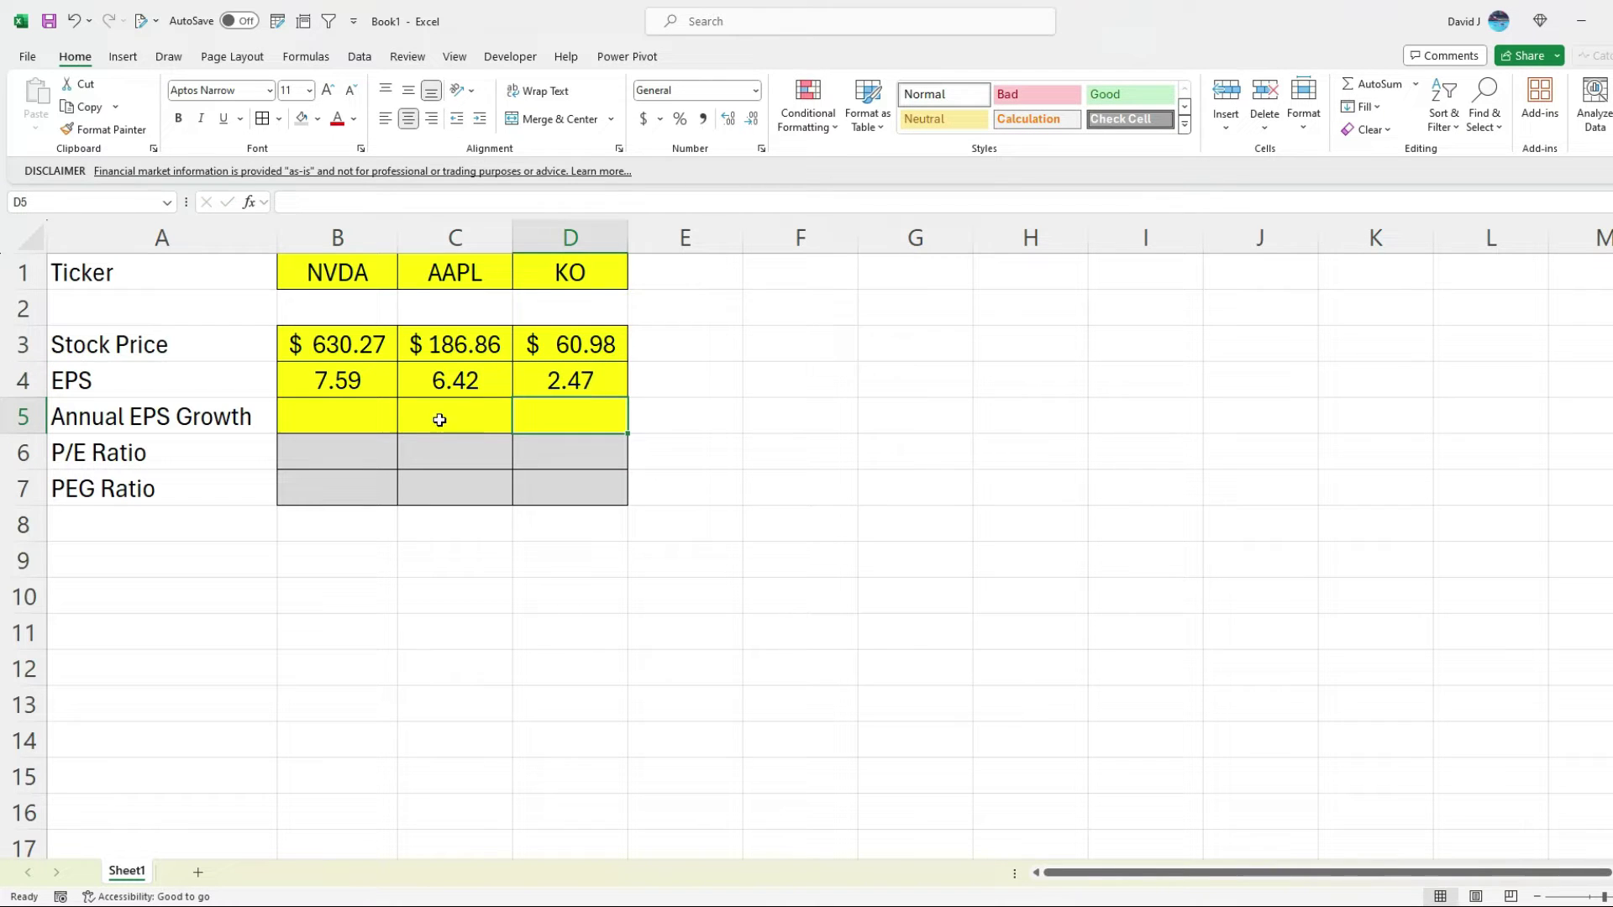
Step: Enter =B3/B4 in B6 with Comma Style, showing NVDA's P/E of 83.04
click(363, 451)
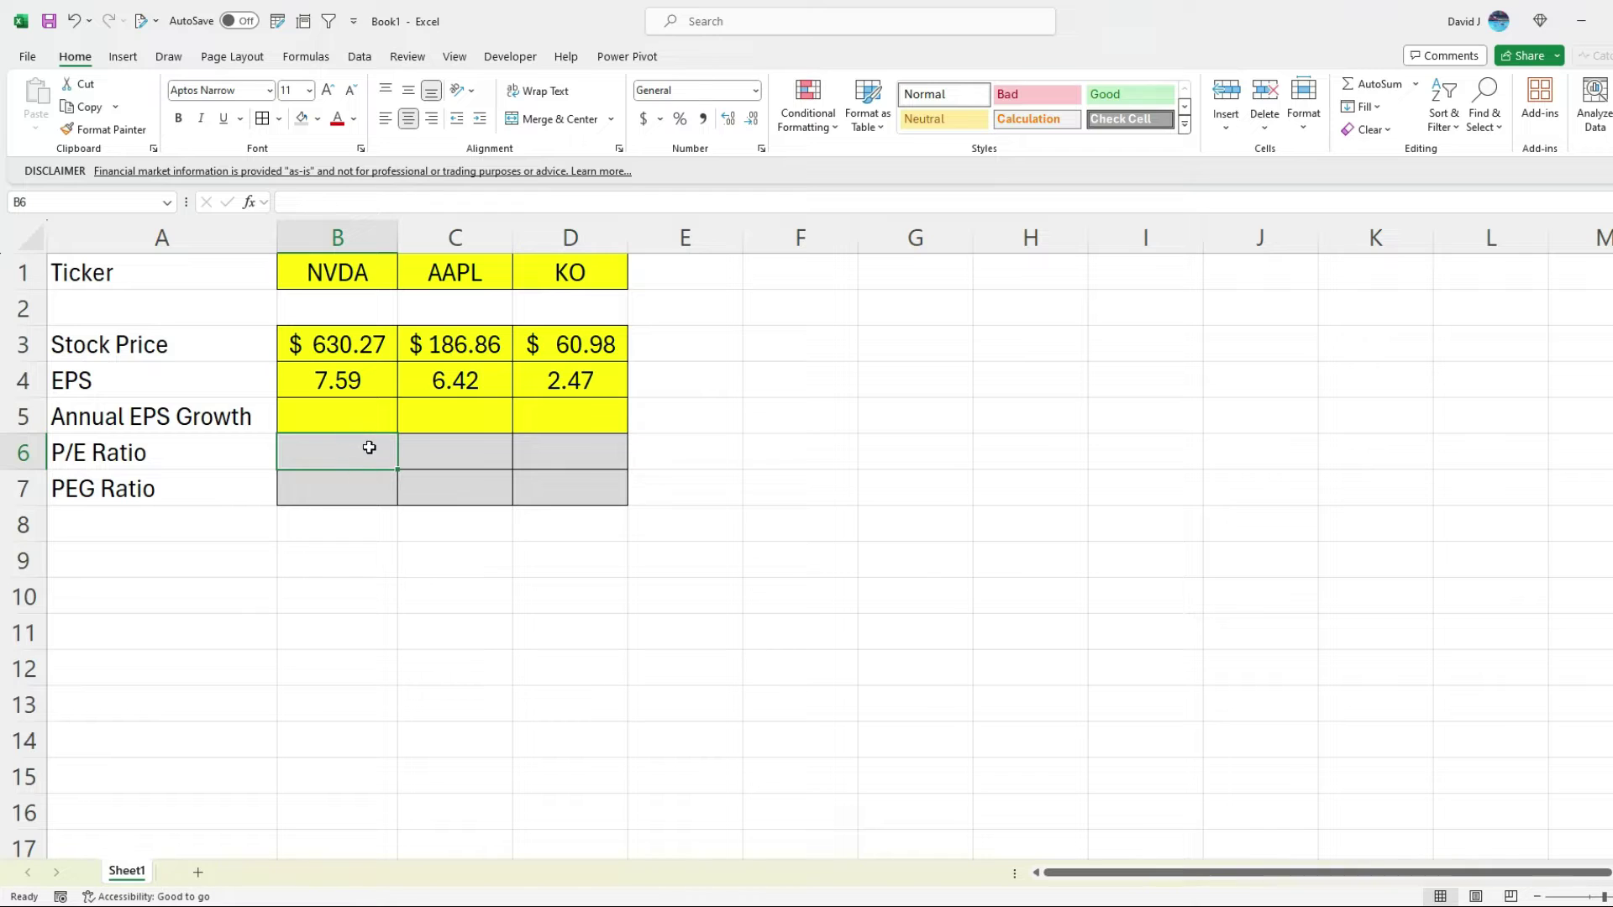
text(=)
click(355, 344)
text(/)
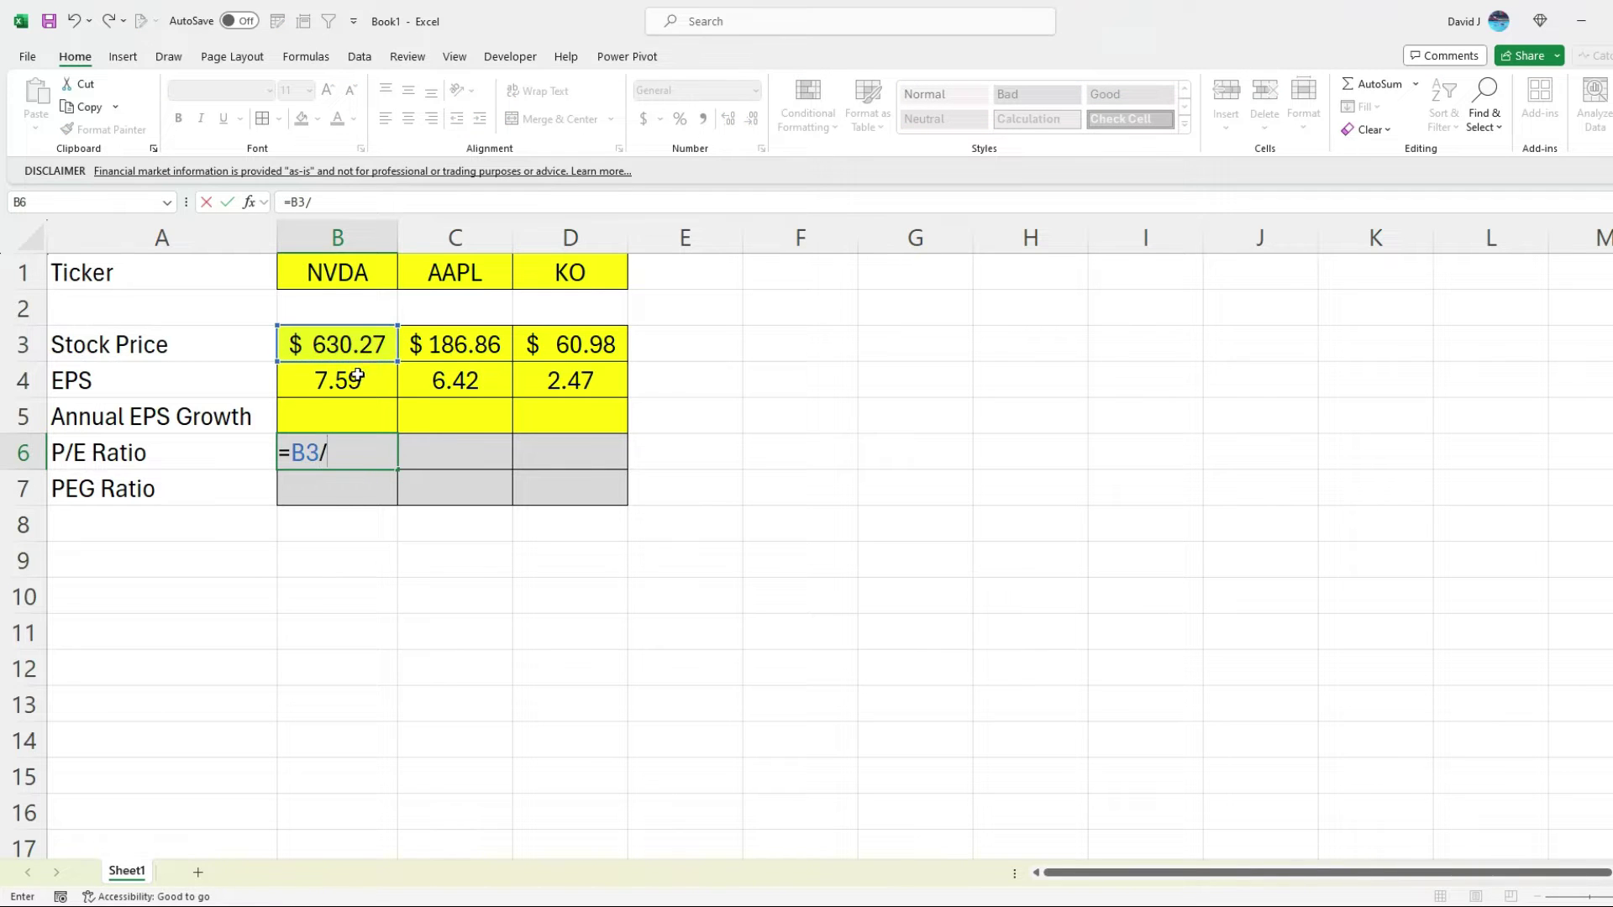
click(358, 377)
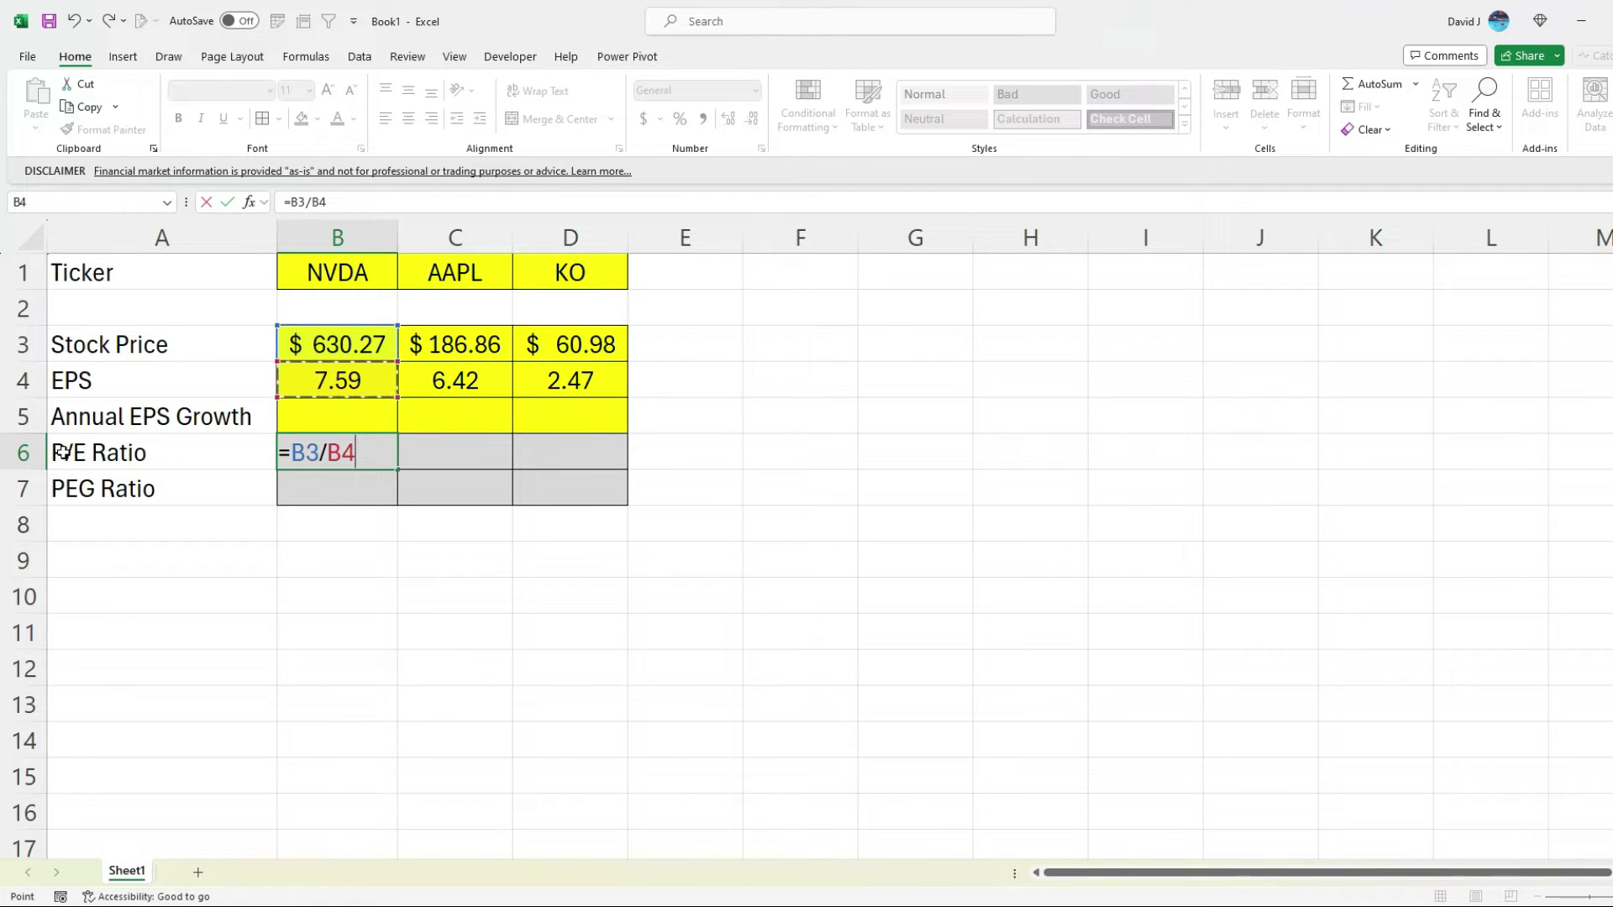
key(ctrl+Return)
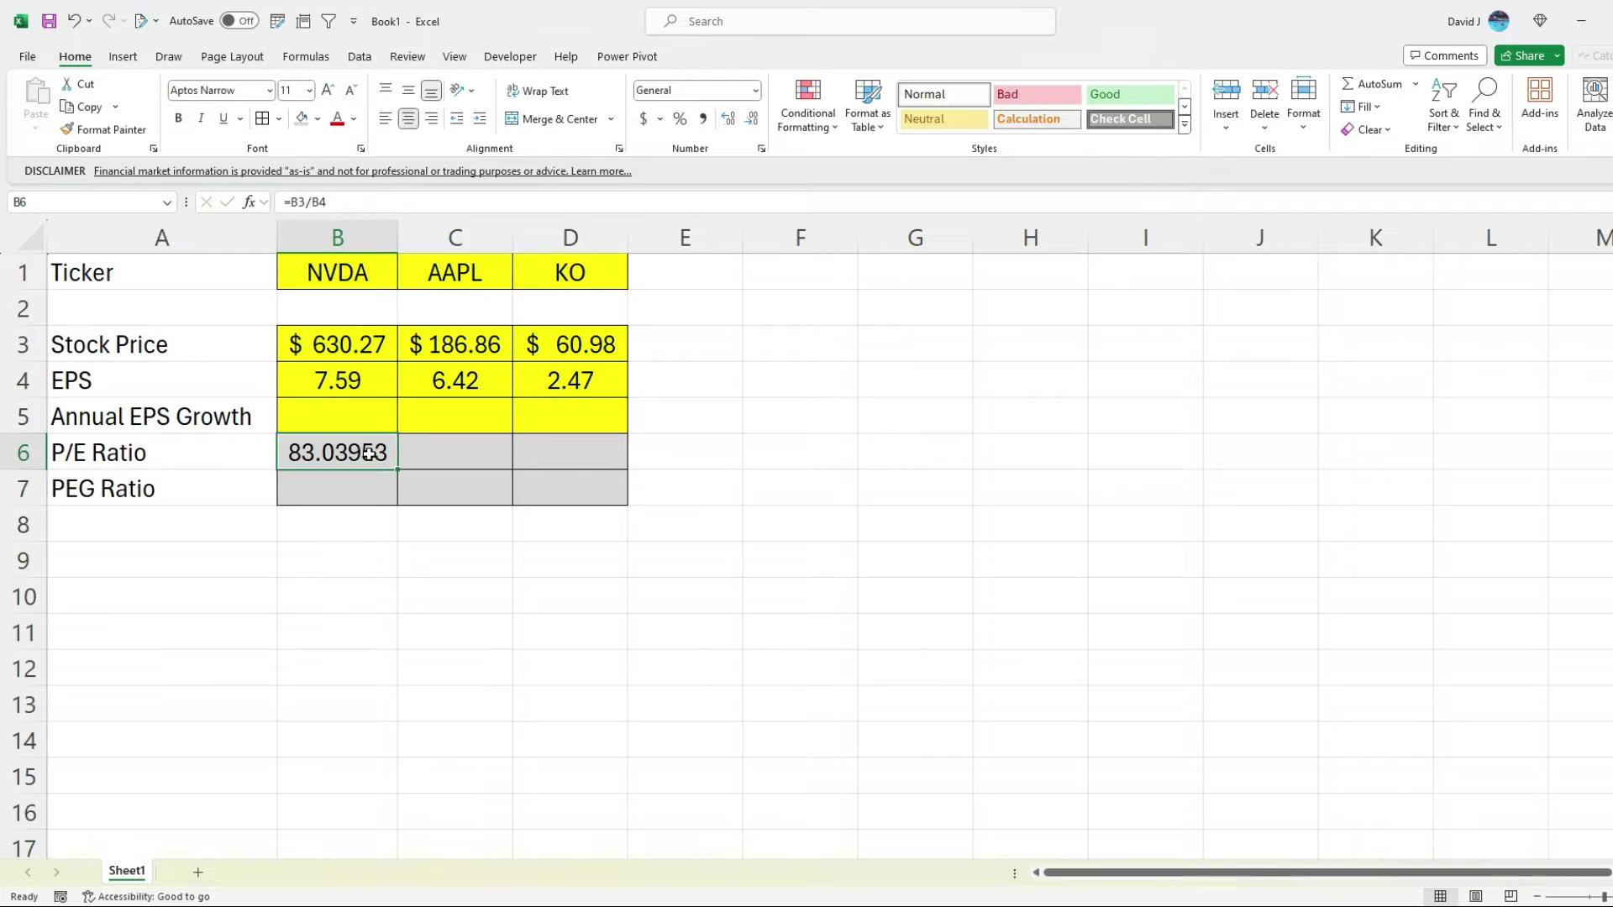
click(702, 118)
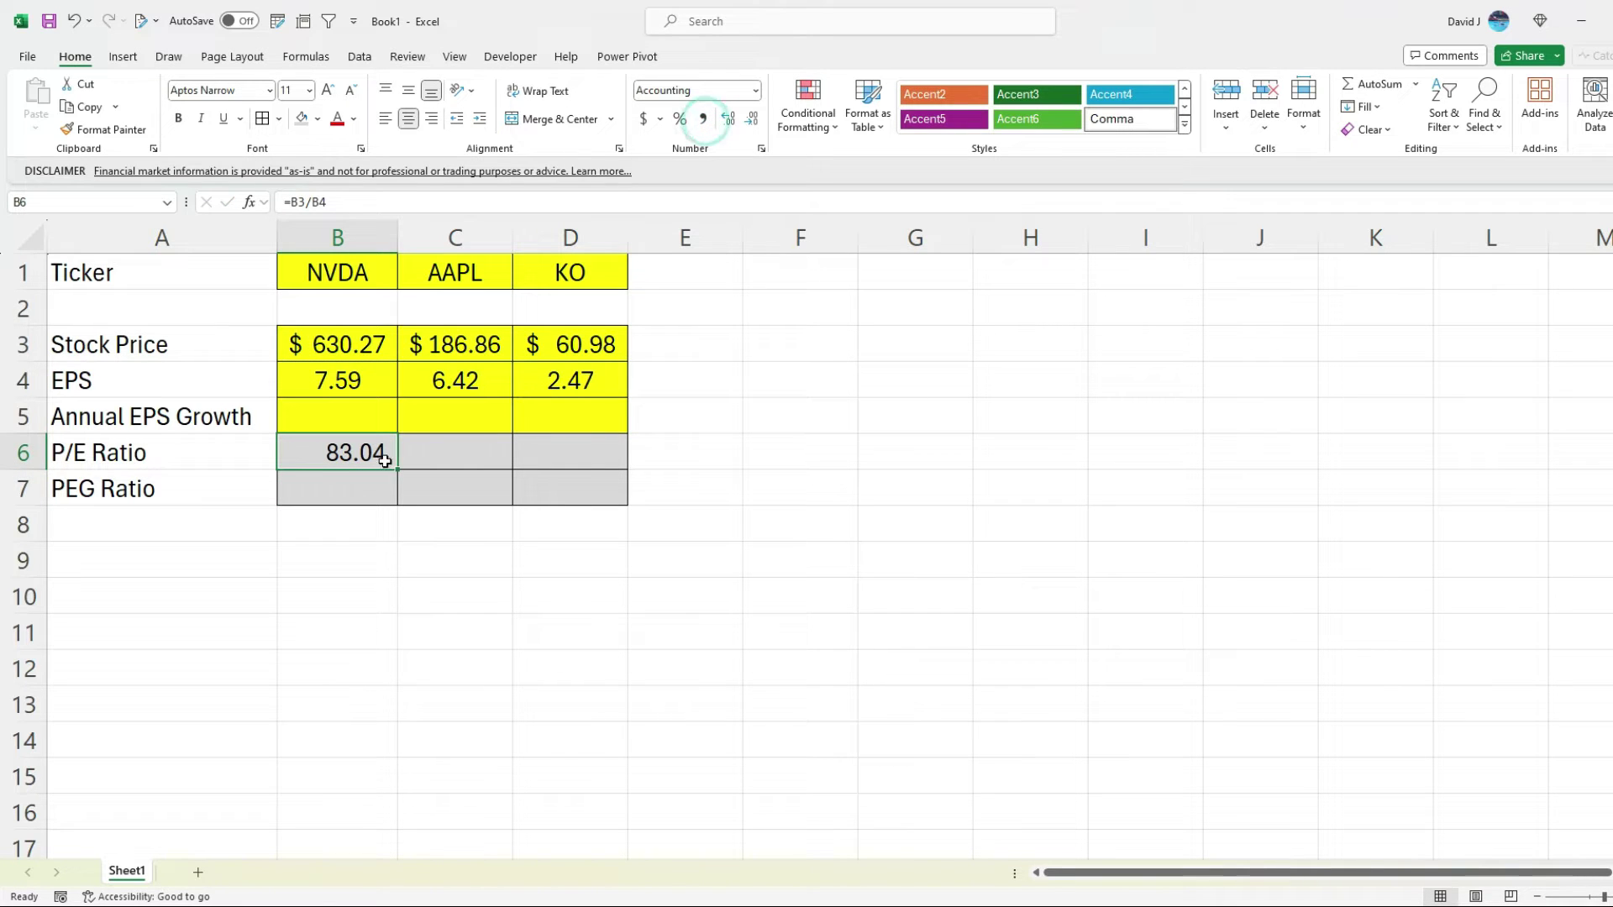
Step: Copy the P/E formula to C6 and D6, giving 29.11 and 24.69
drag(399, 471, 529, 458)
click(355, 453)
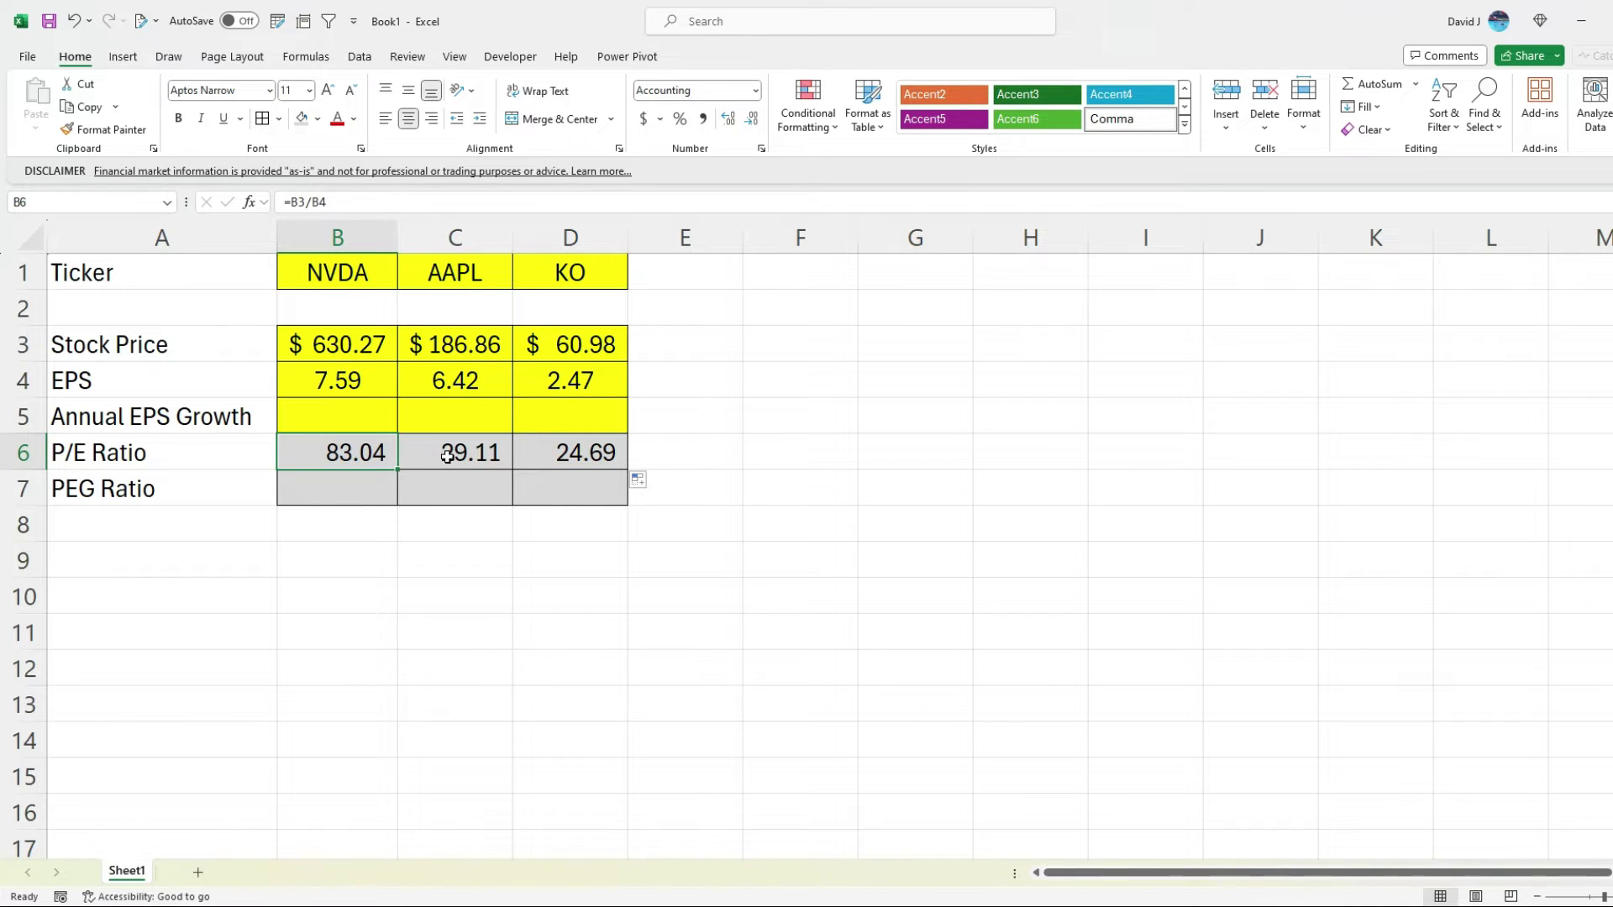
click(446, 455)
click(546, 454)
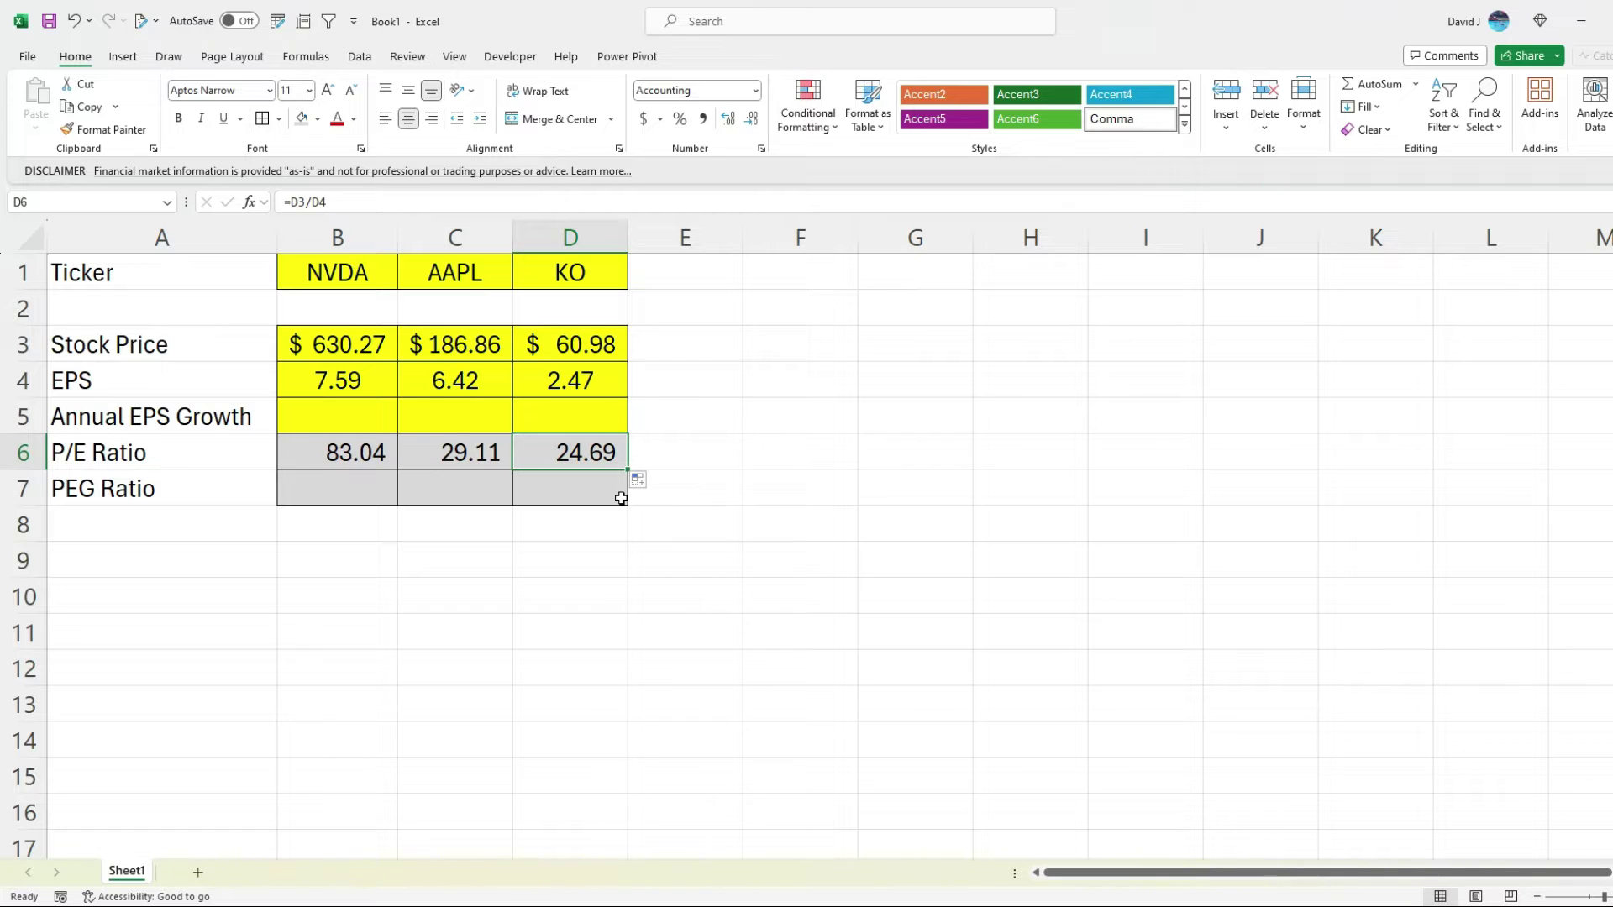
click(315, 452)
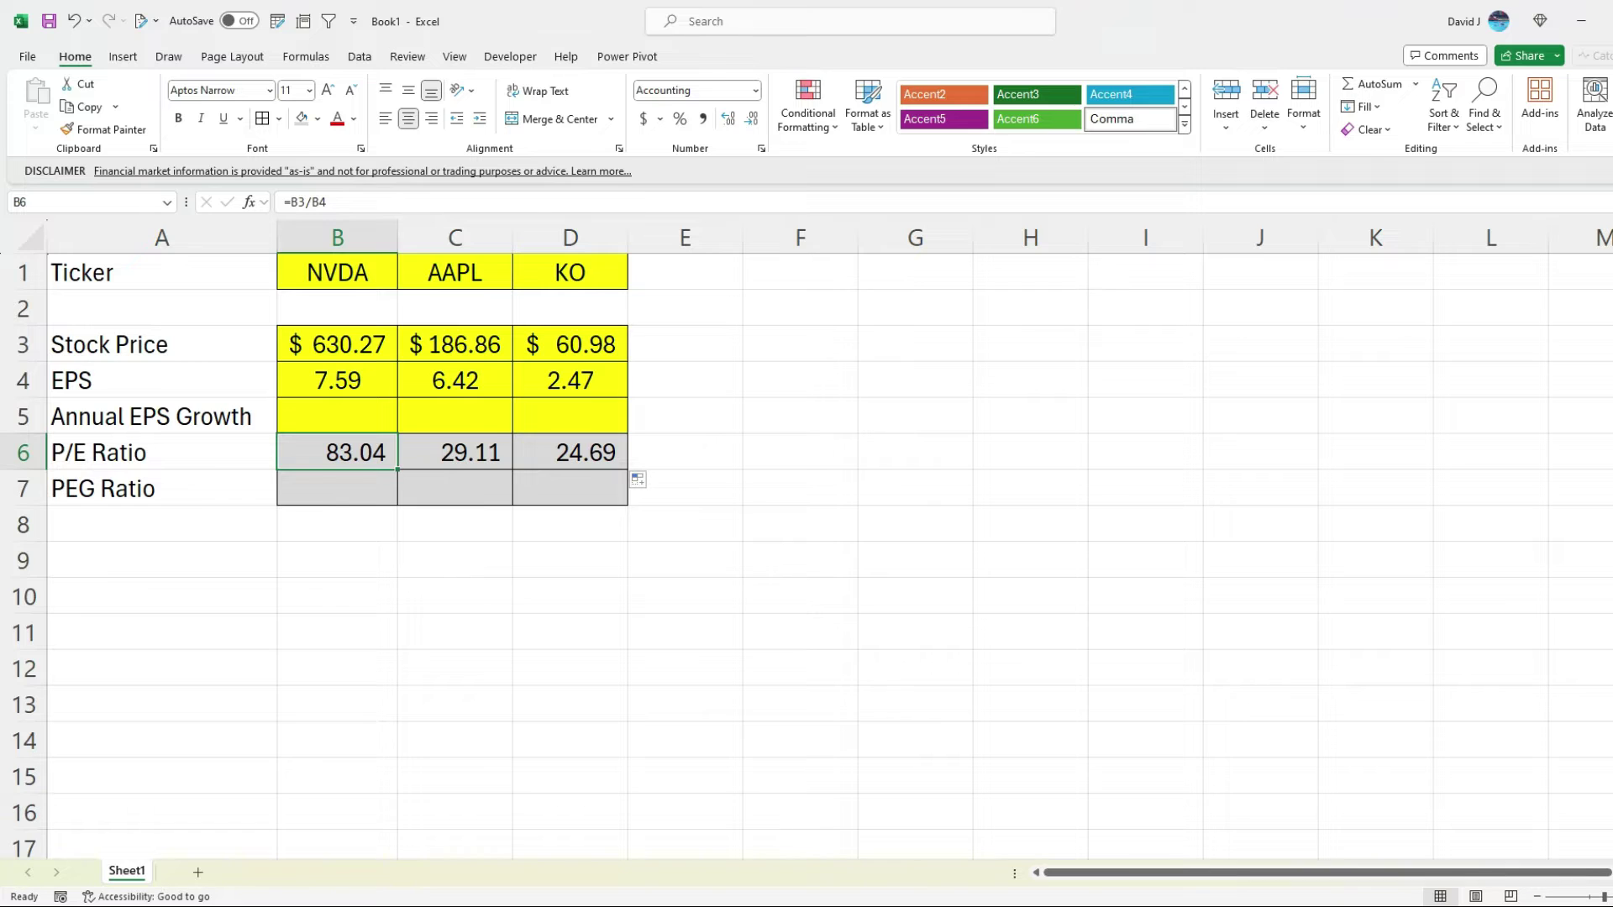
key(alt+Tab)
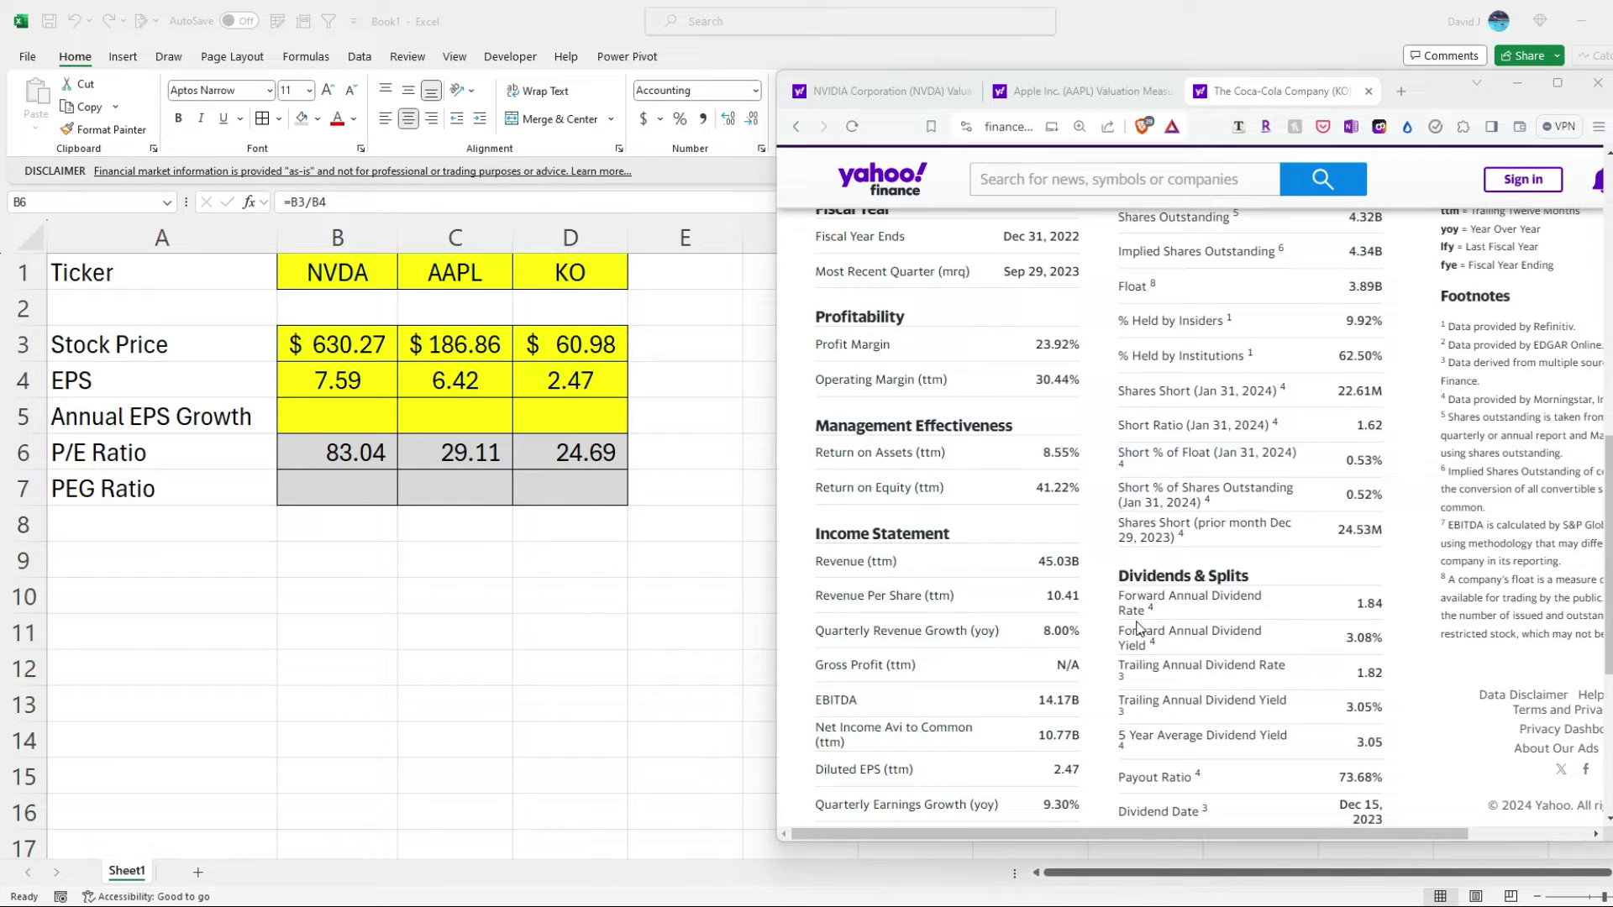
Step: Find KO's Growth Estimates on Yahoo's Analysis tab and type its 6.34 rate into D5
scroll(1092, 588, up, 3)
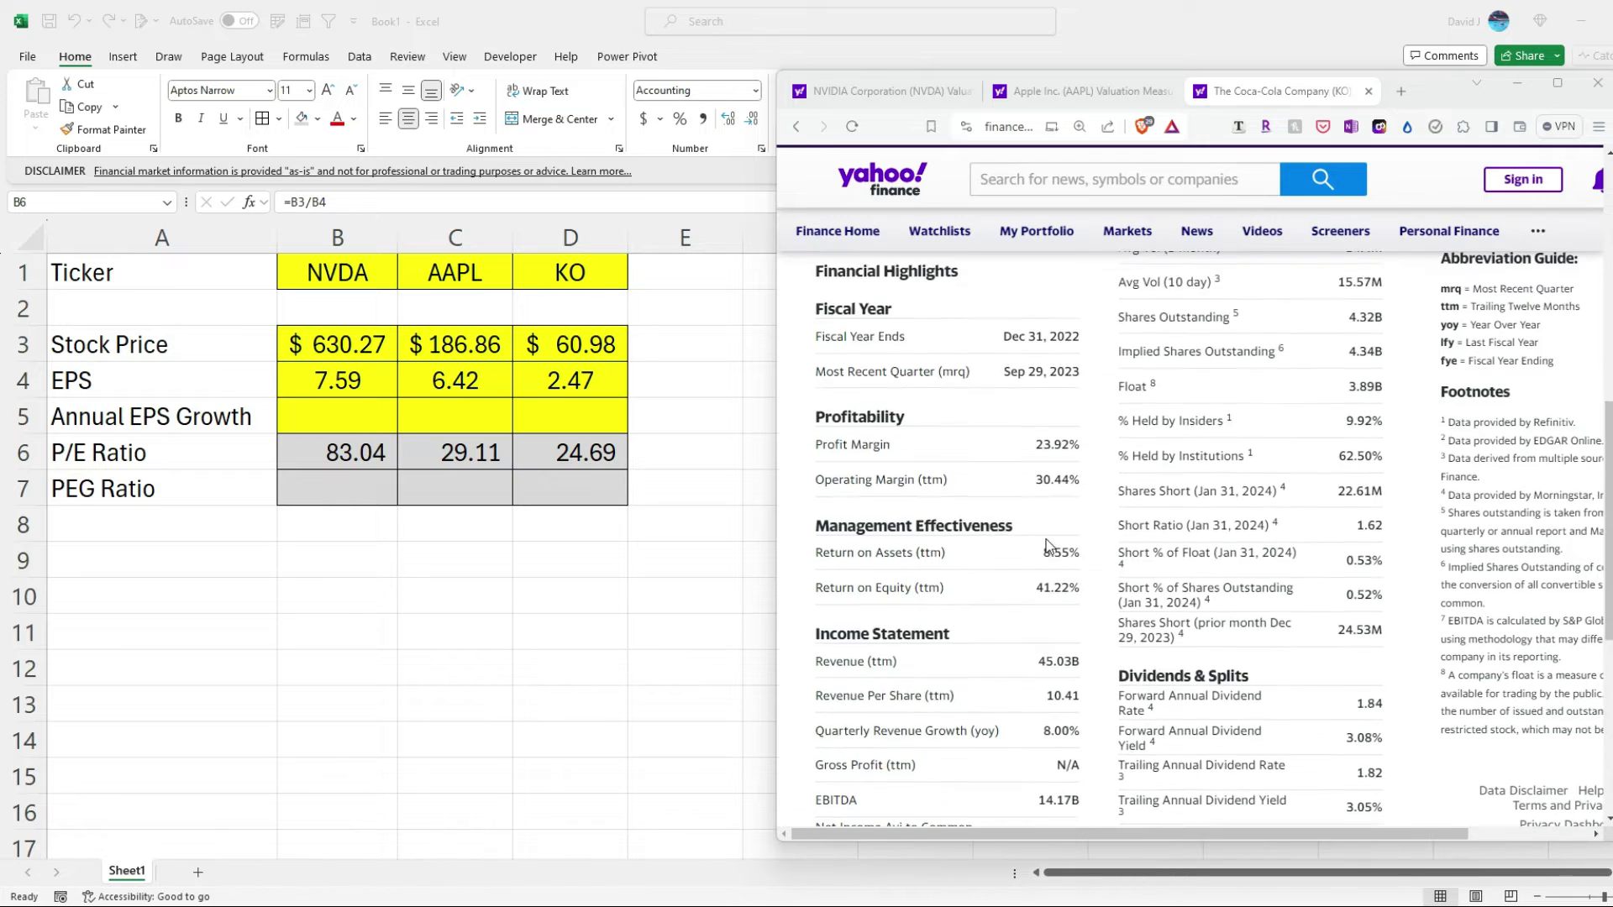
scroll(1049, 542, up, 4)
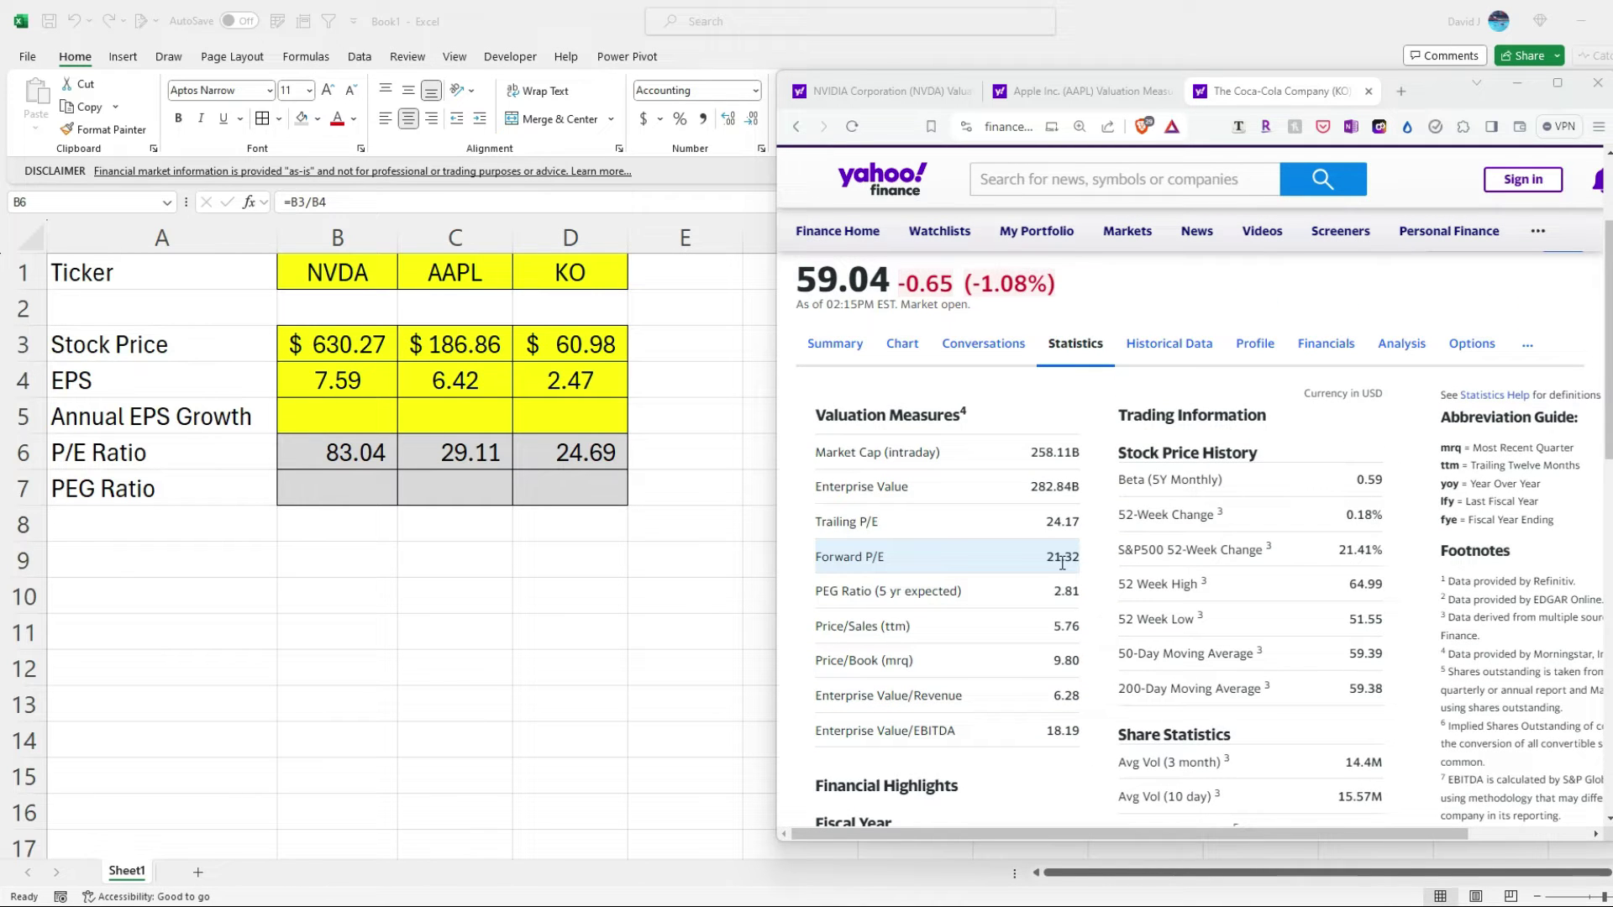
click(1400, 351)
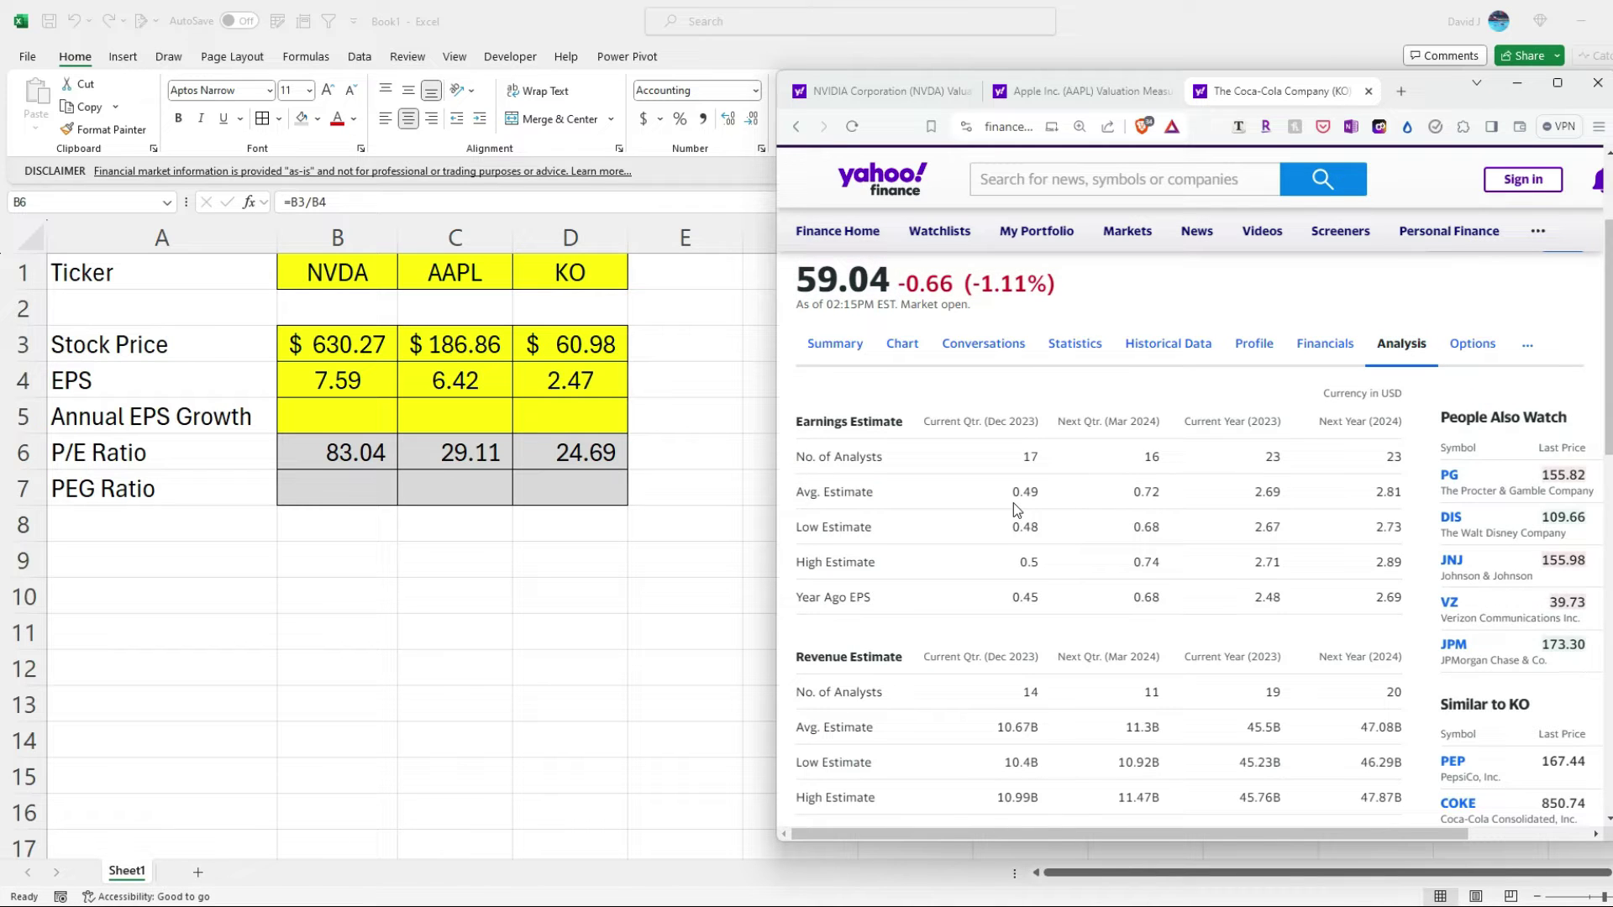
scroll(873, 513, down, 2)
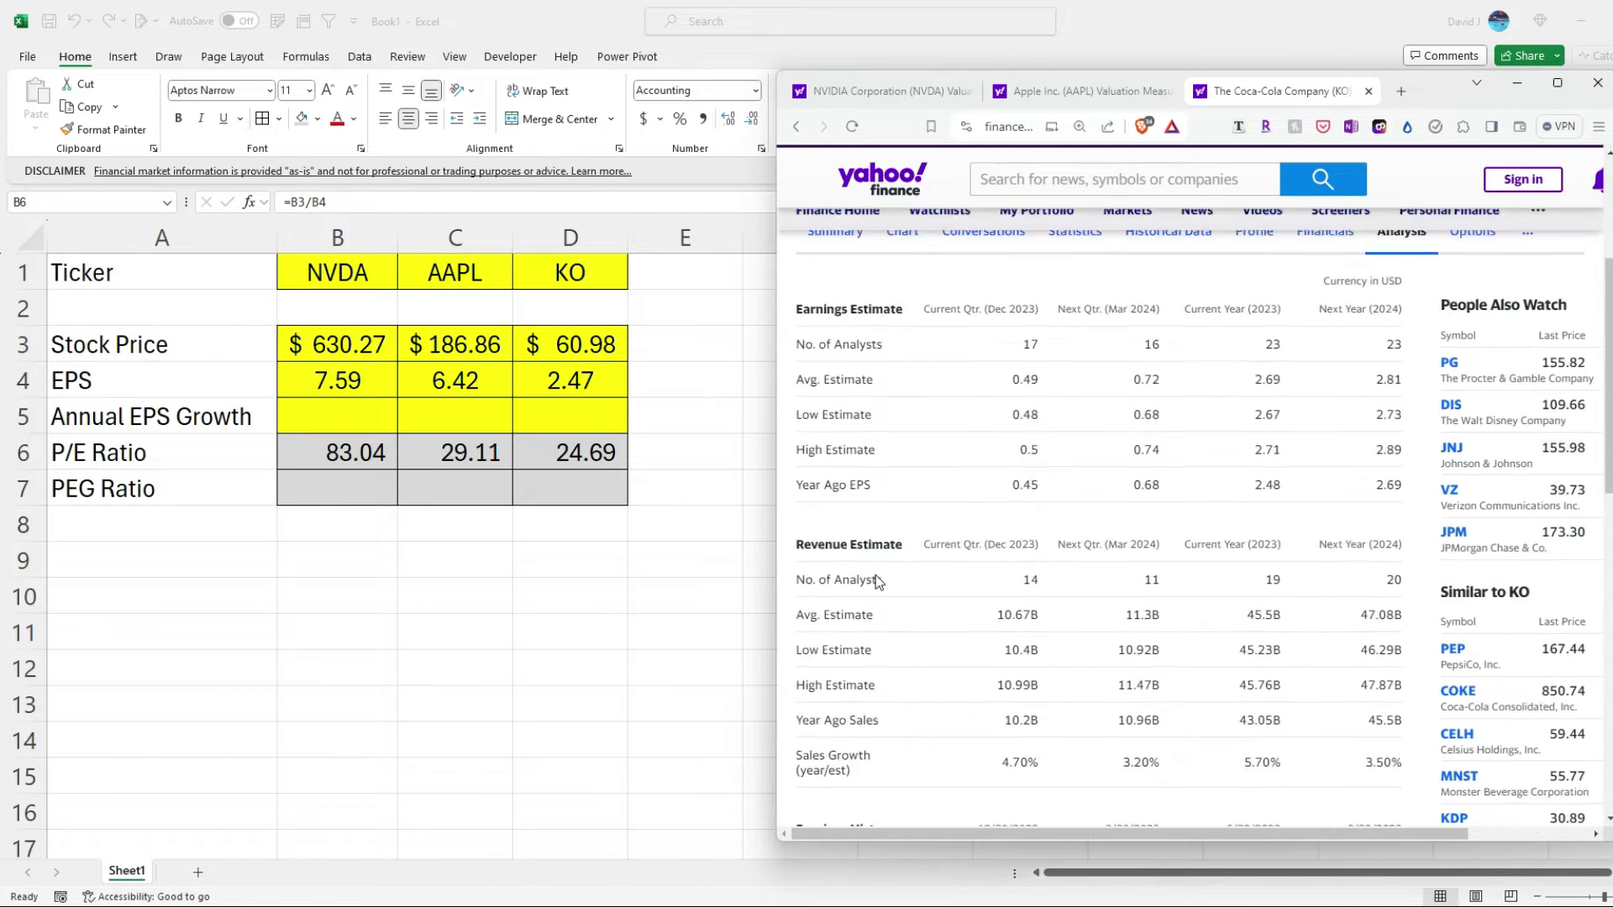
scroll(876, 514, down, 5)
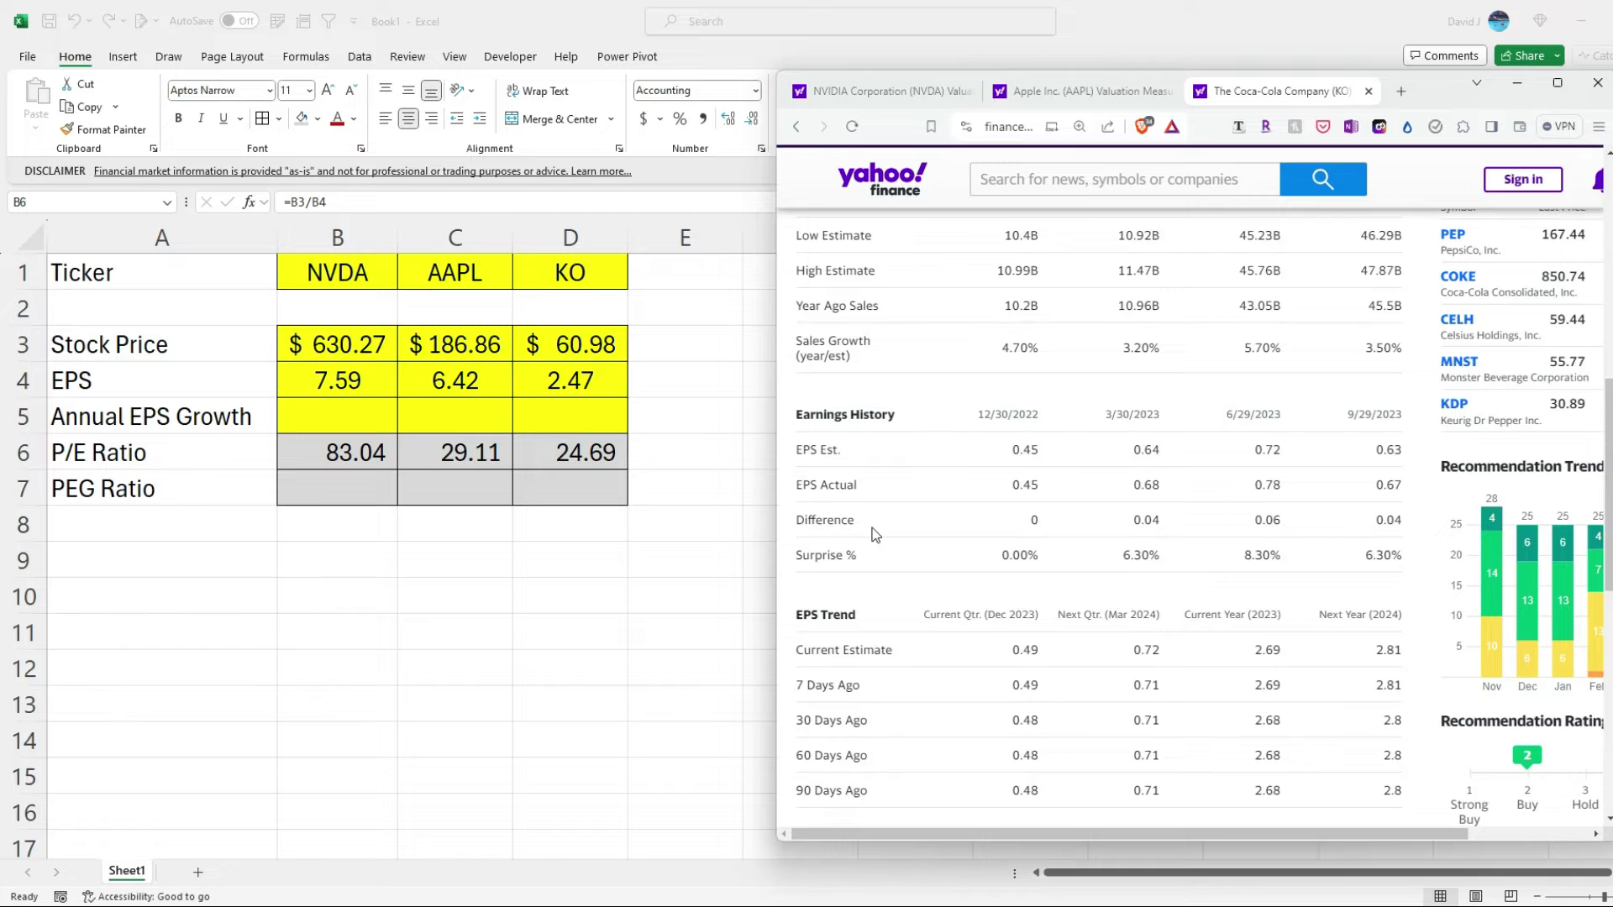
scroll(873, 526, down, 5)
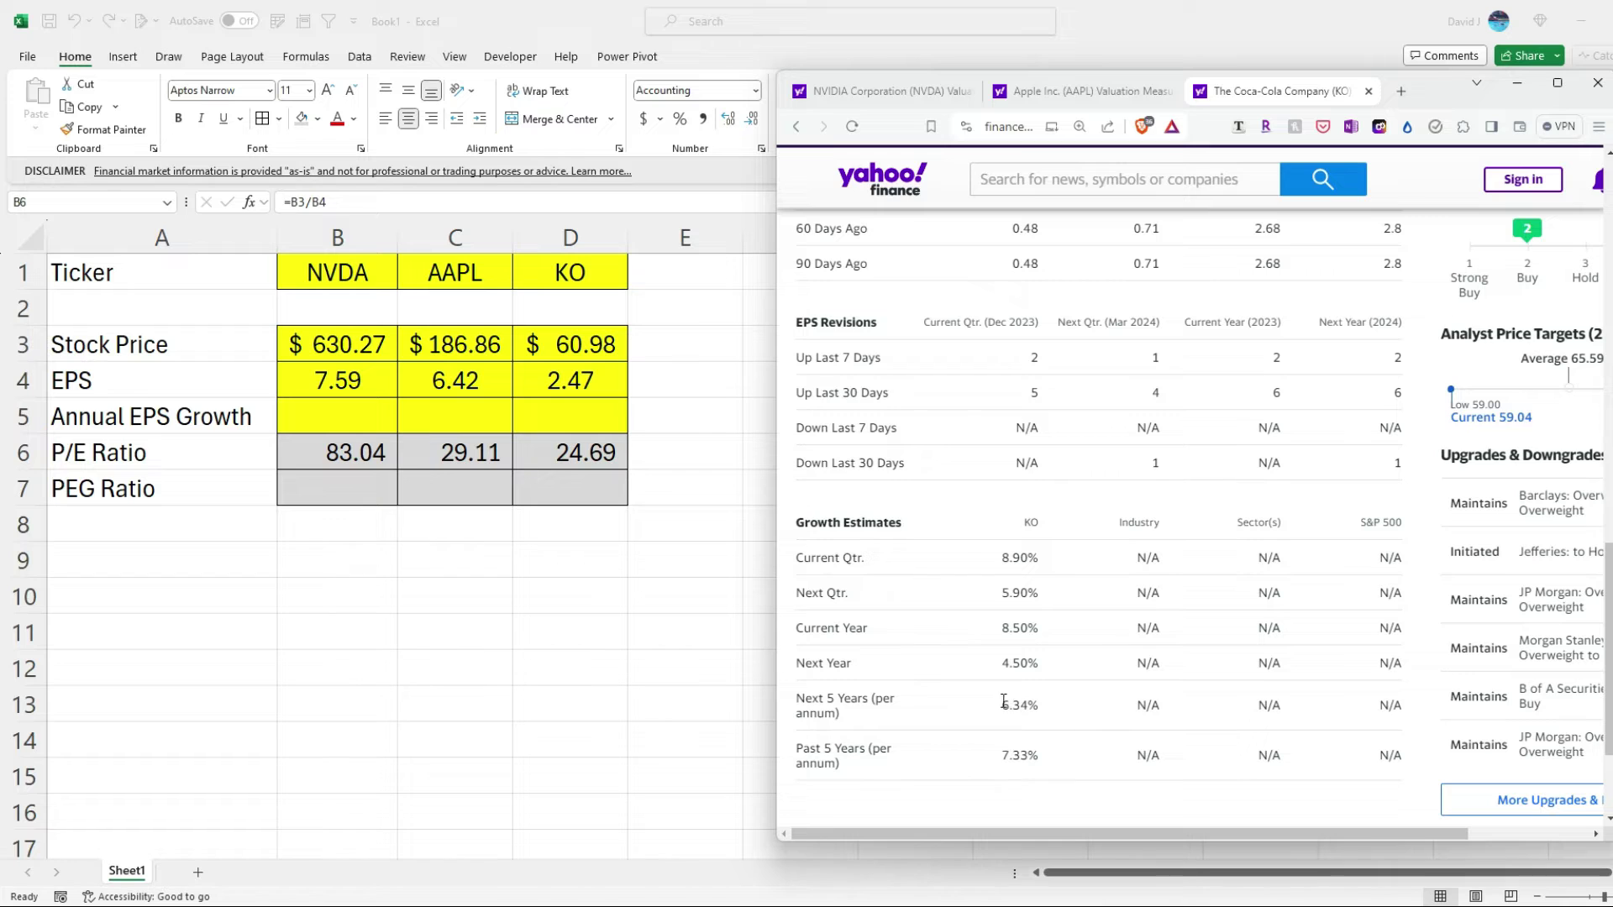
click(586, 409)
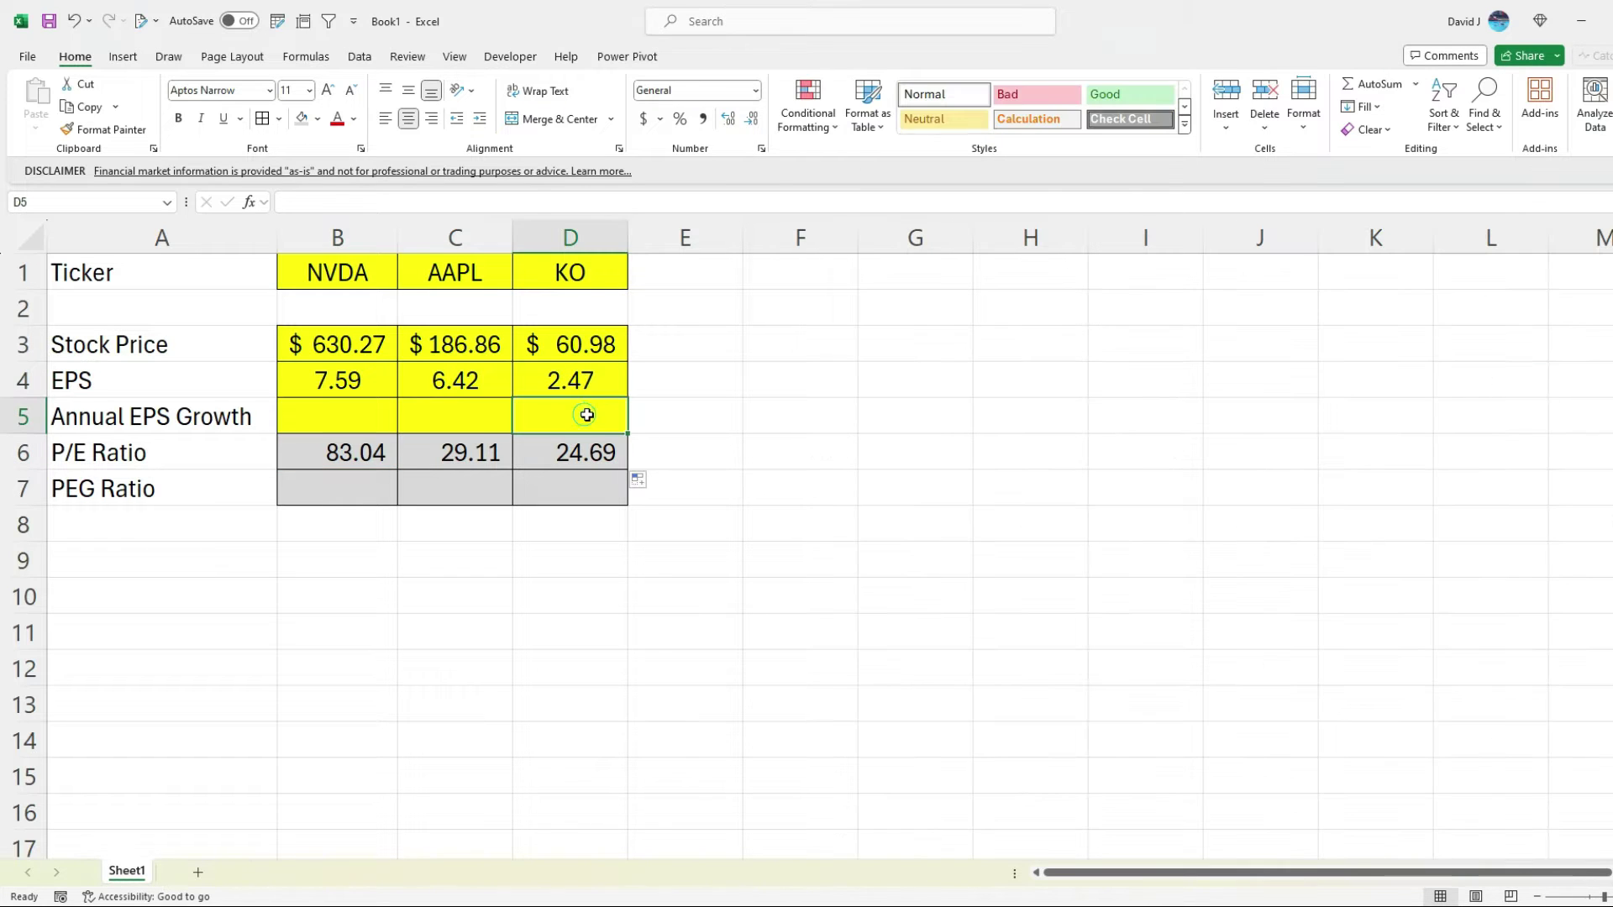
text(6.)
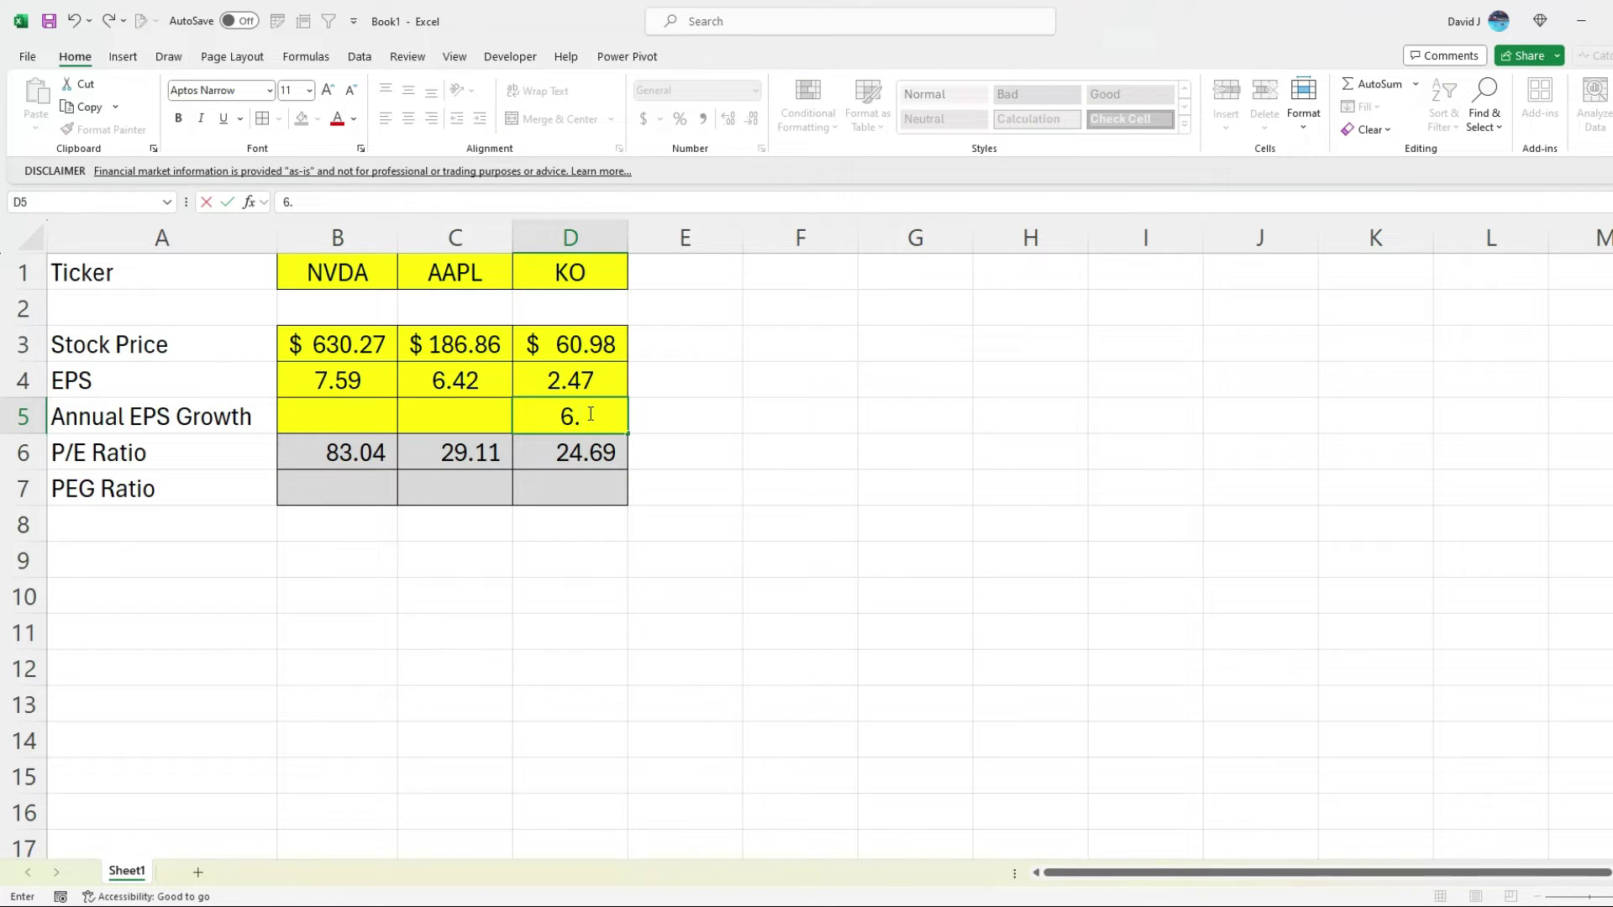
text(34)
Step: Confirm KO's 6.34 growth, then find Apple's next-5-year growth estimate on Yahoo Finance Analysis
click(607, 447)
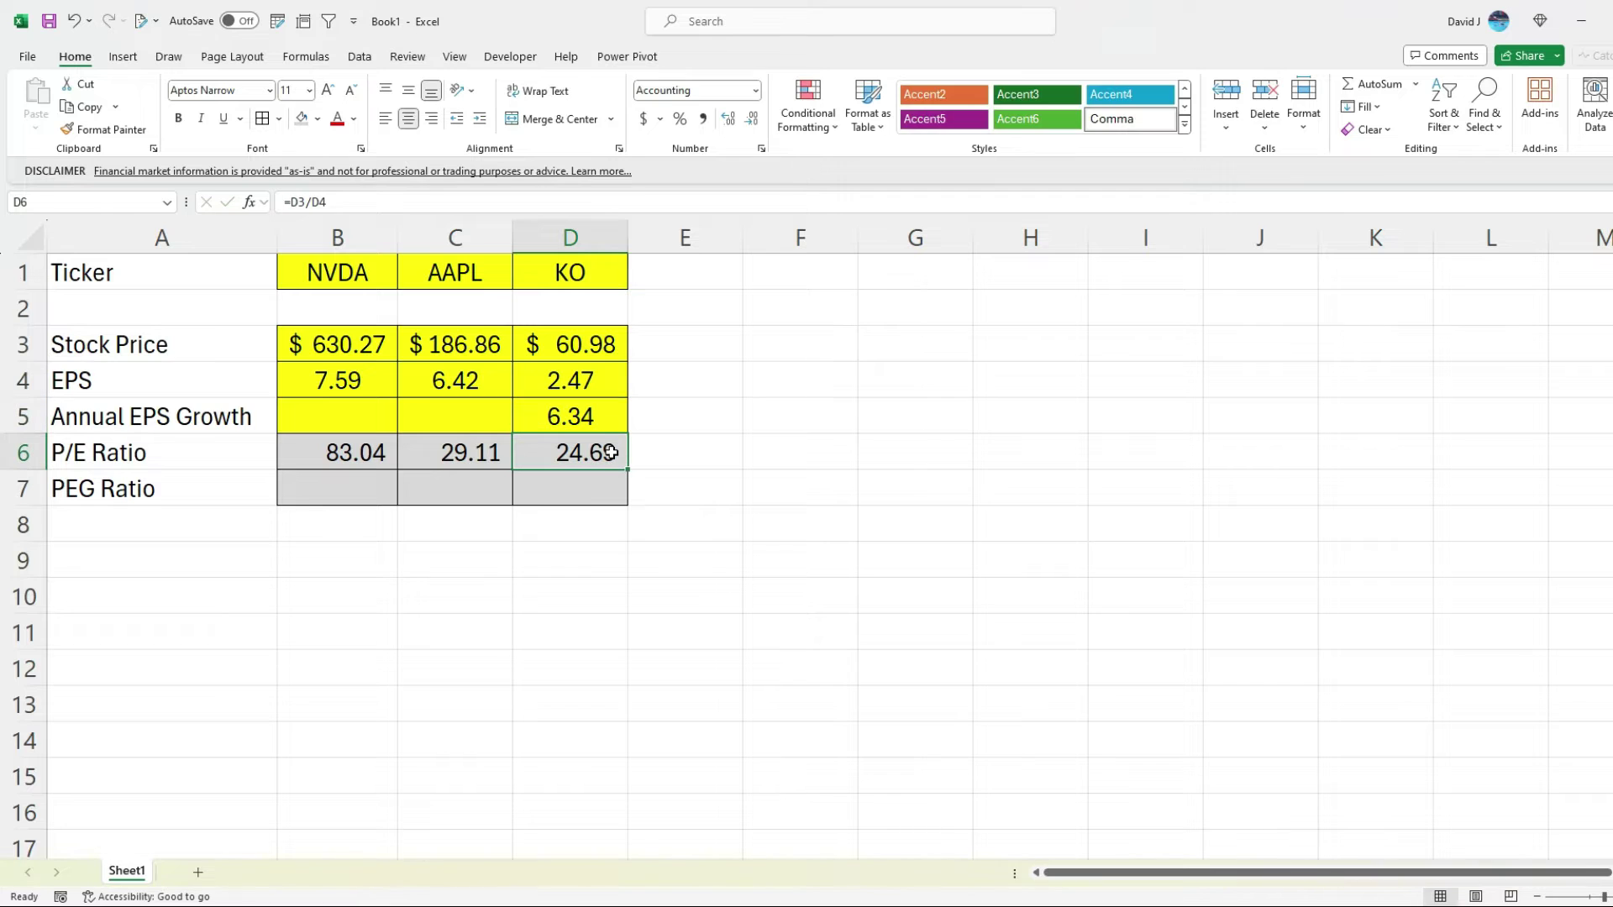
key(Down)
key(alt+Tab)
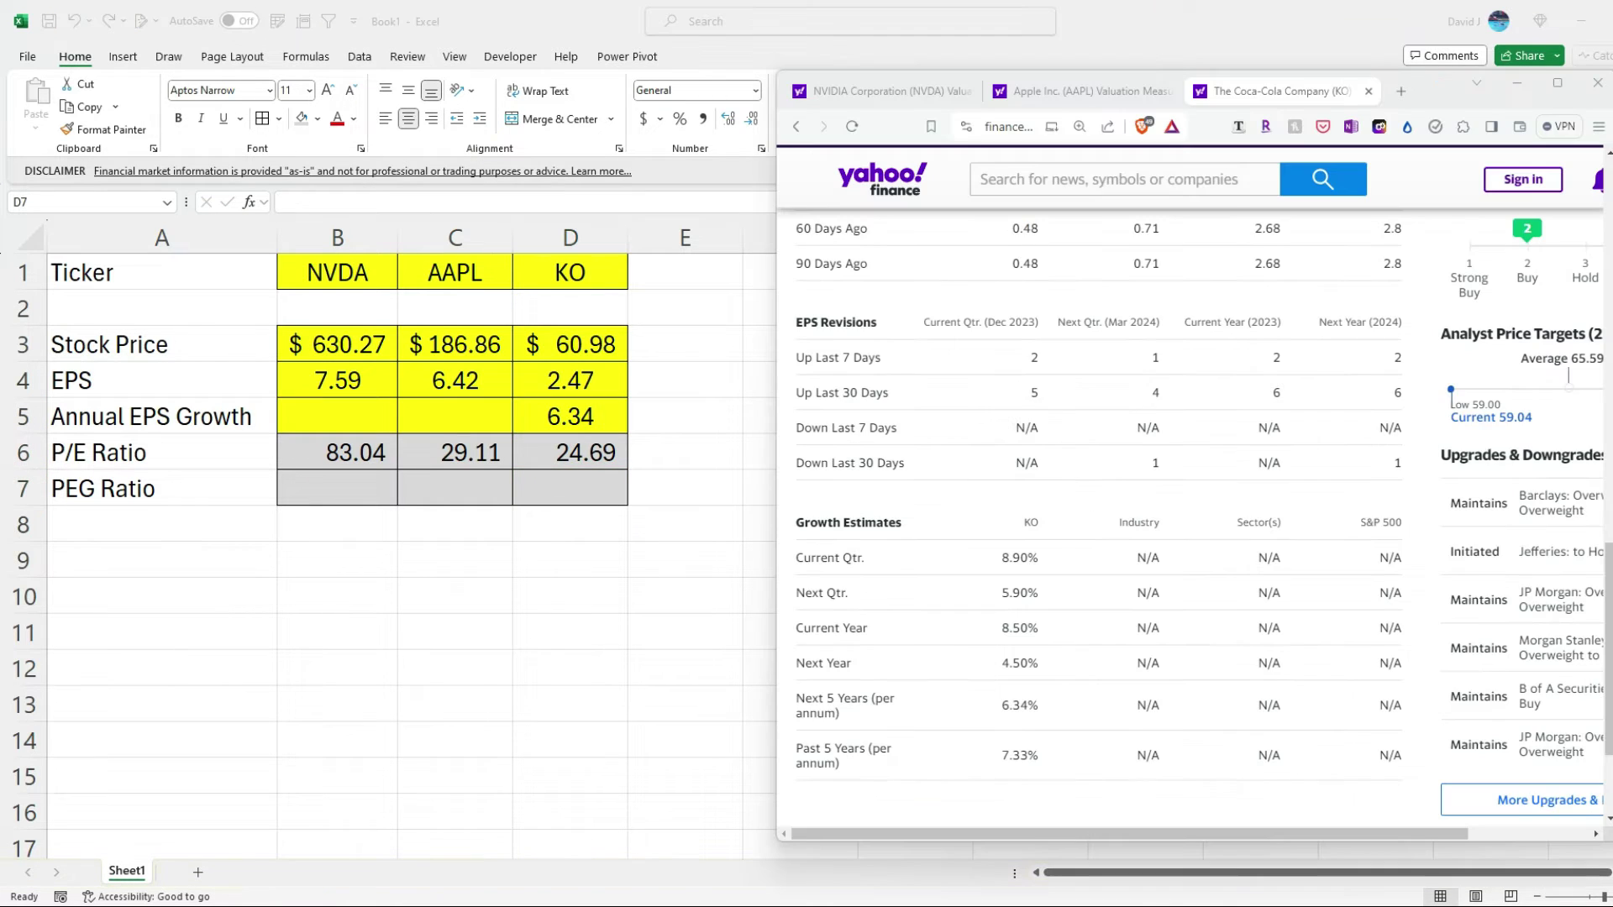
click(1114, 94)
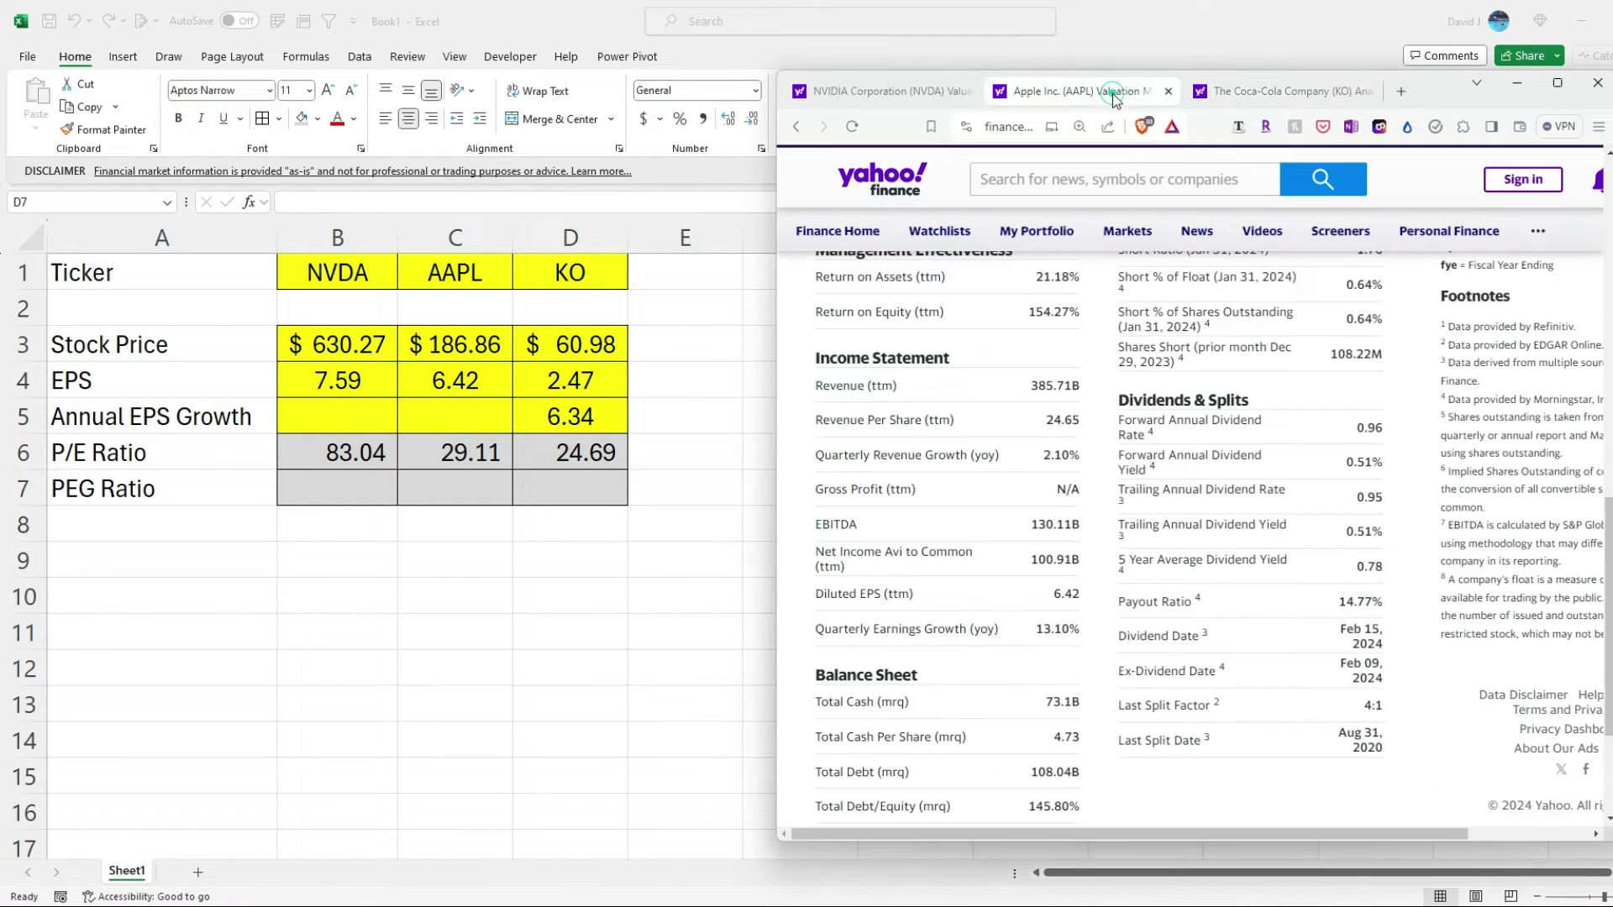
scroll(1090, 498, up, 1)
scroll(1091, 498, up, 10)
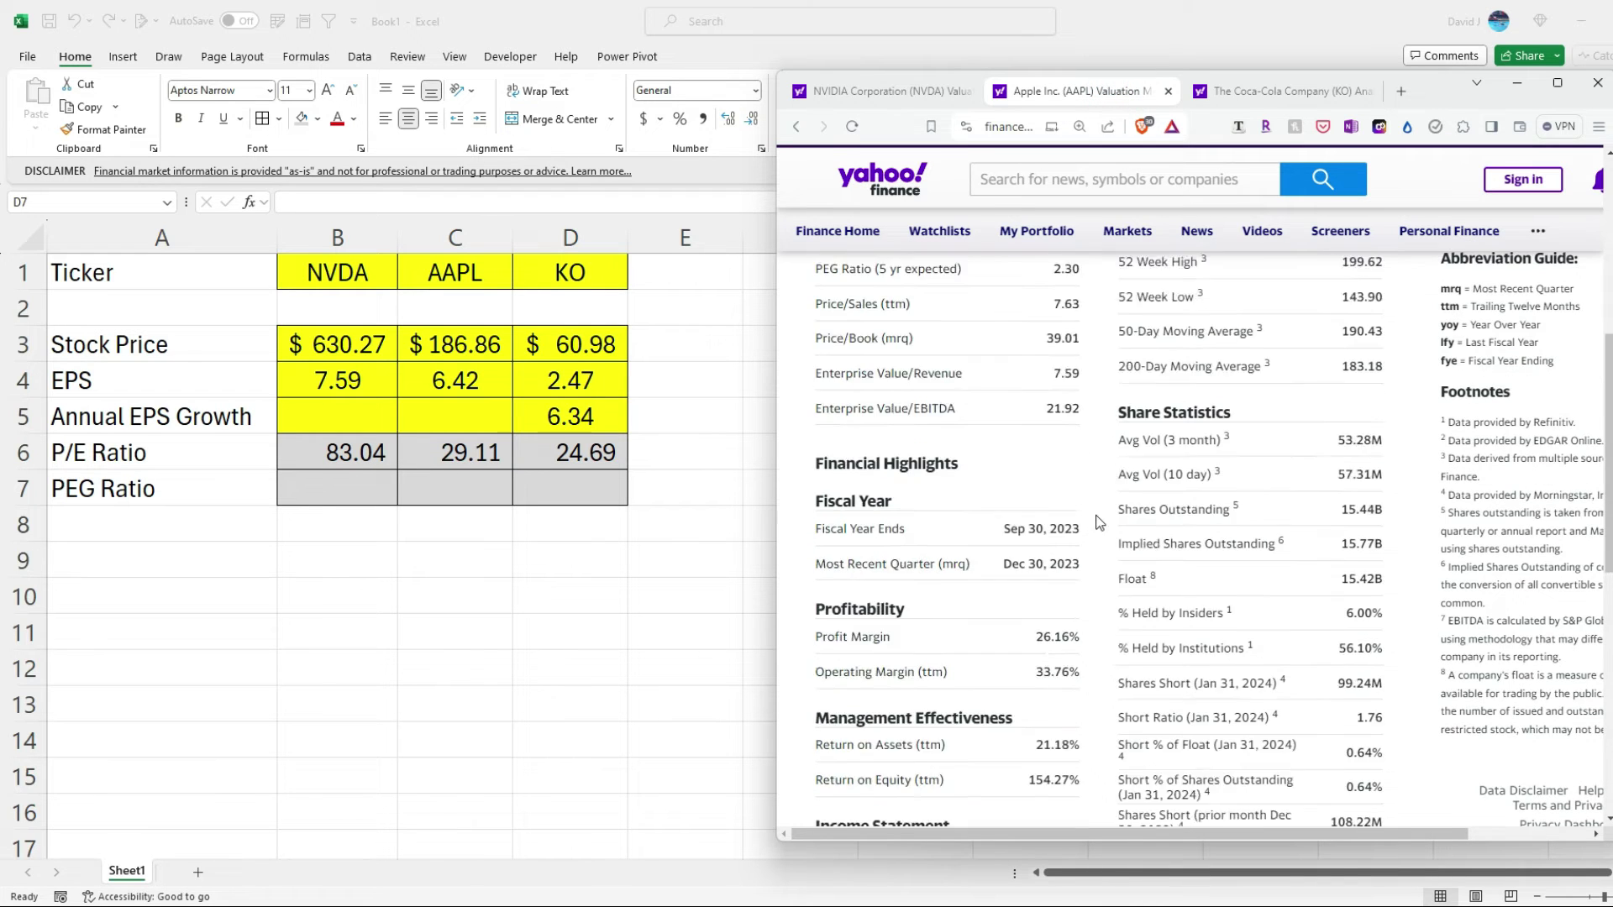
click(1390, 336)
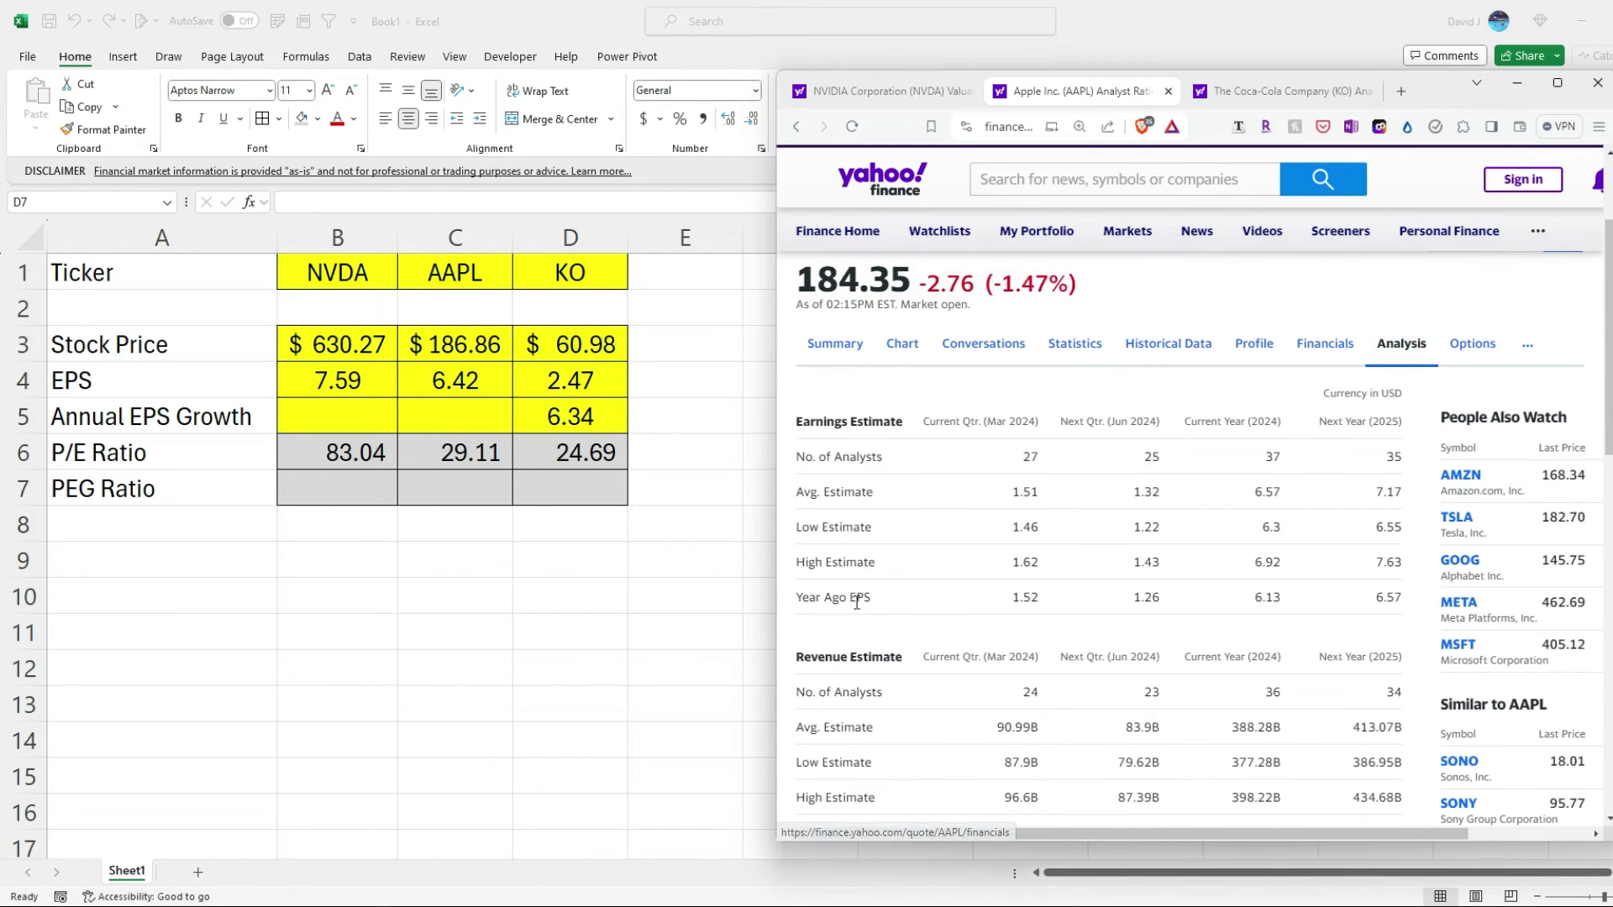
scroll(883, 593, down, 10)
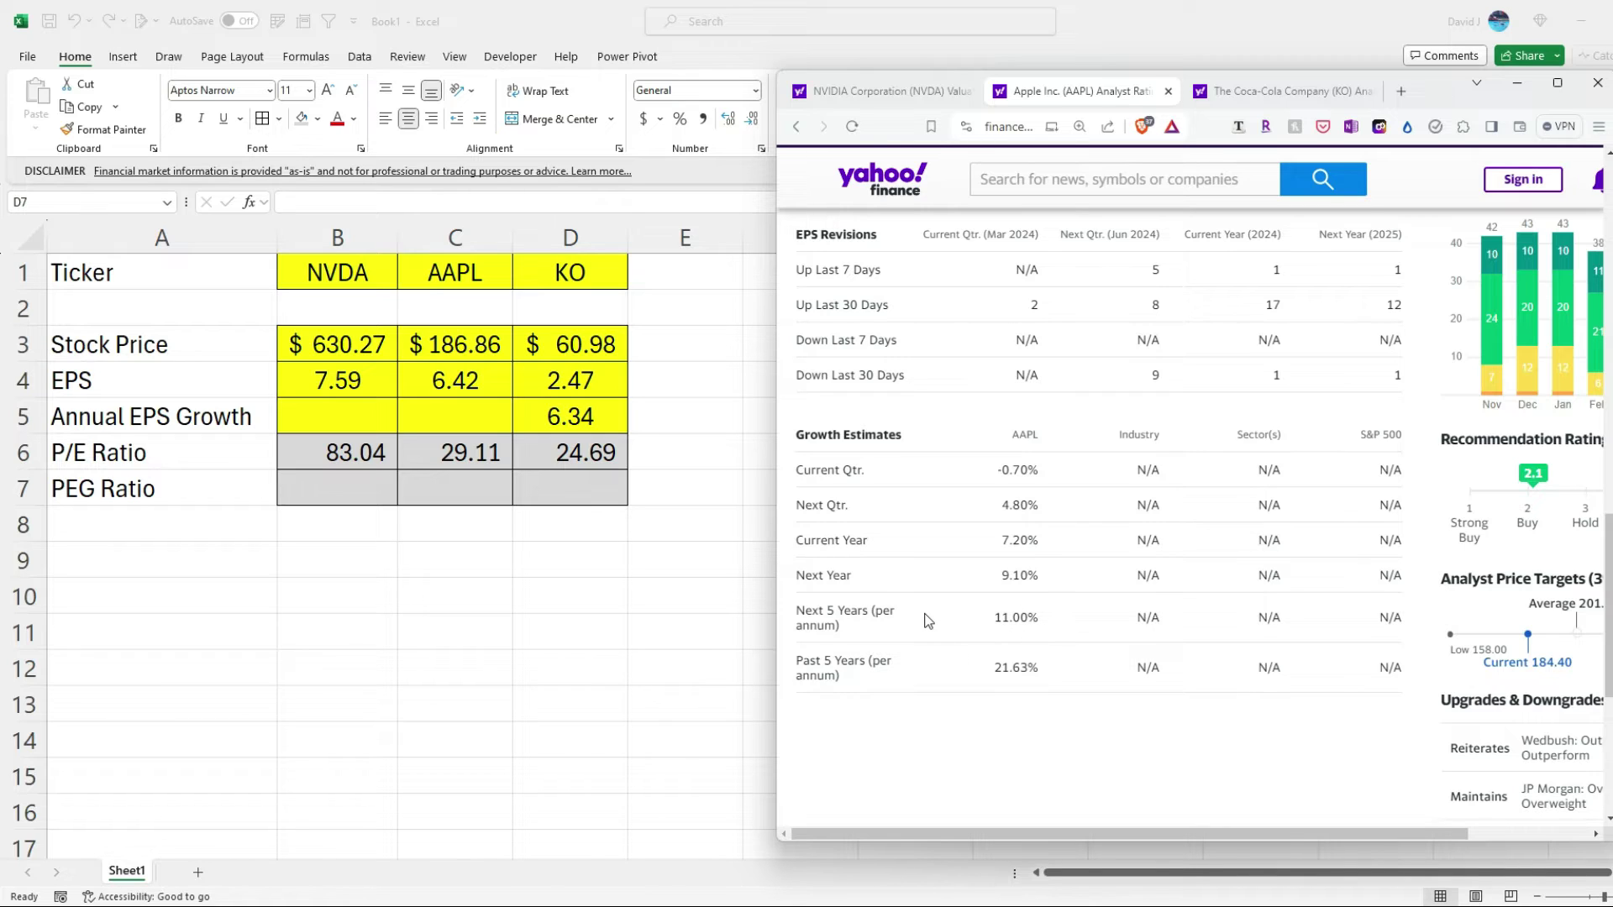
Step: Enter AAPL's Annual EPS Growth of 11 in cell C5
click(451, 407)
text(11)
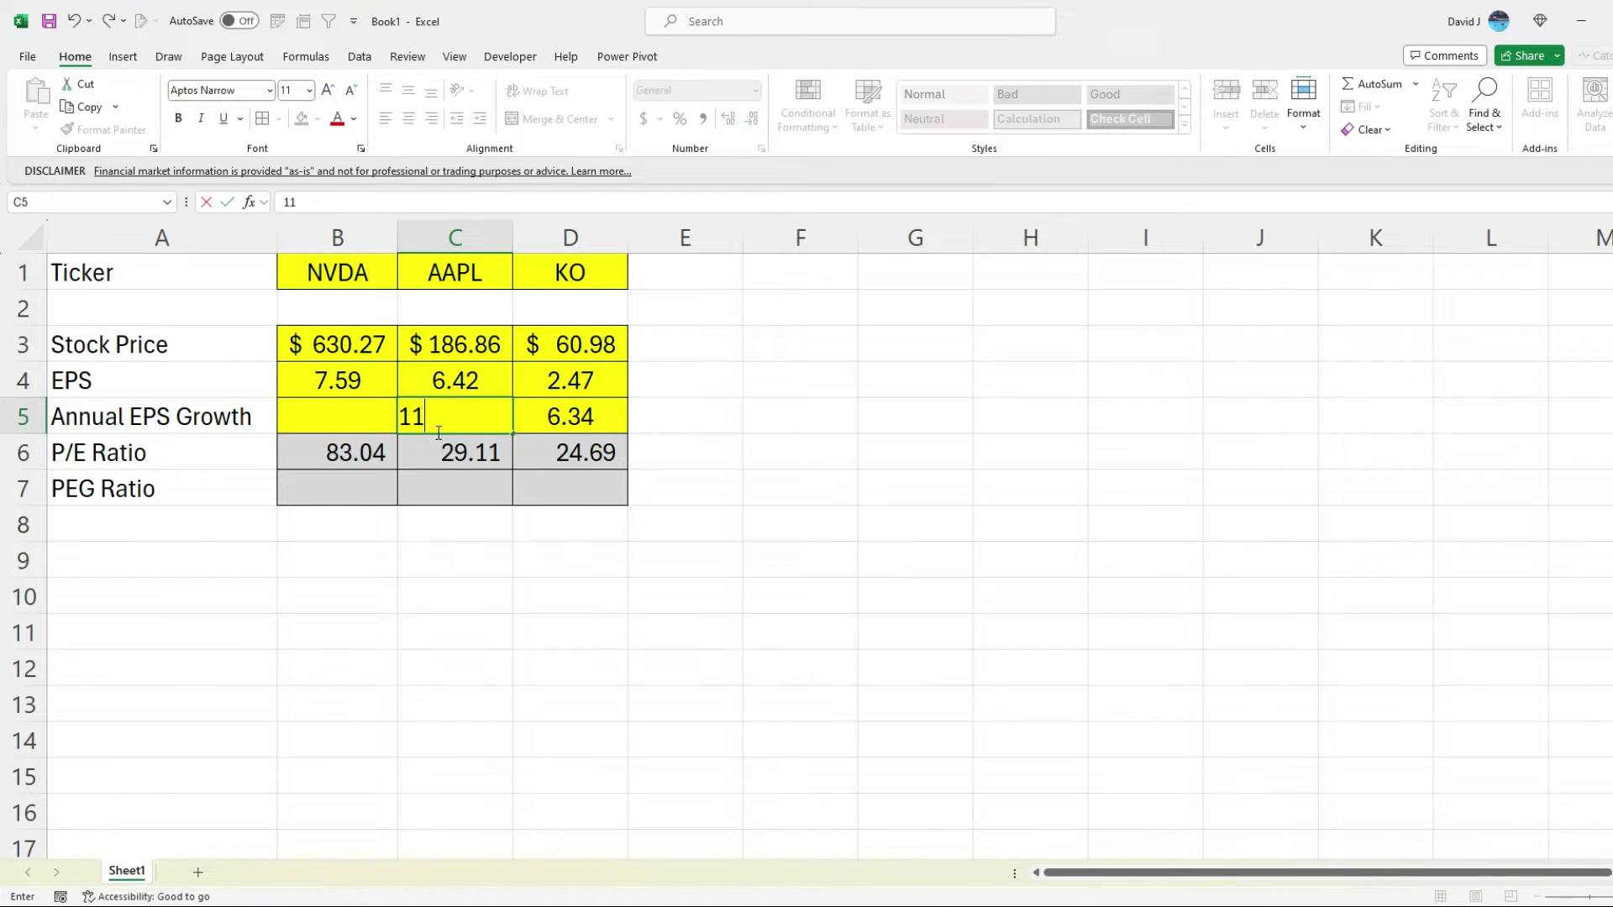
key(Return)
Step: Look up NVIDIA's next-5-year growth estimate on its Yahoo Finance Analysis page
key(alt+Tab)
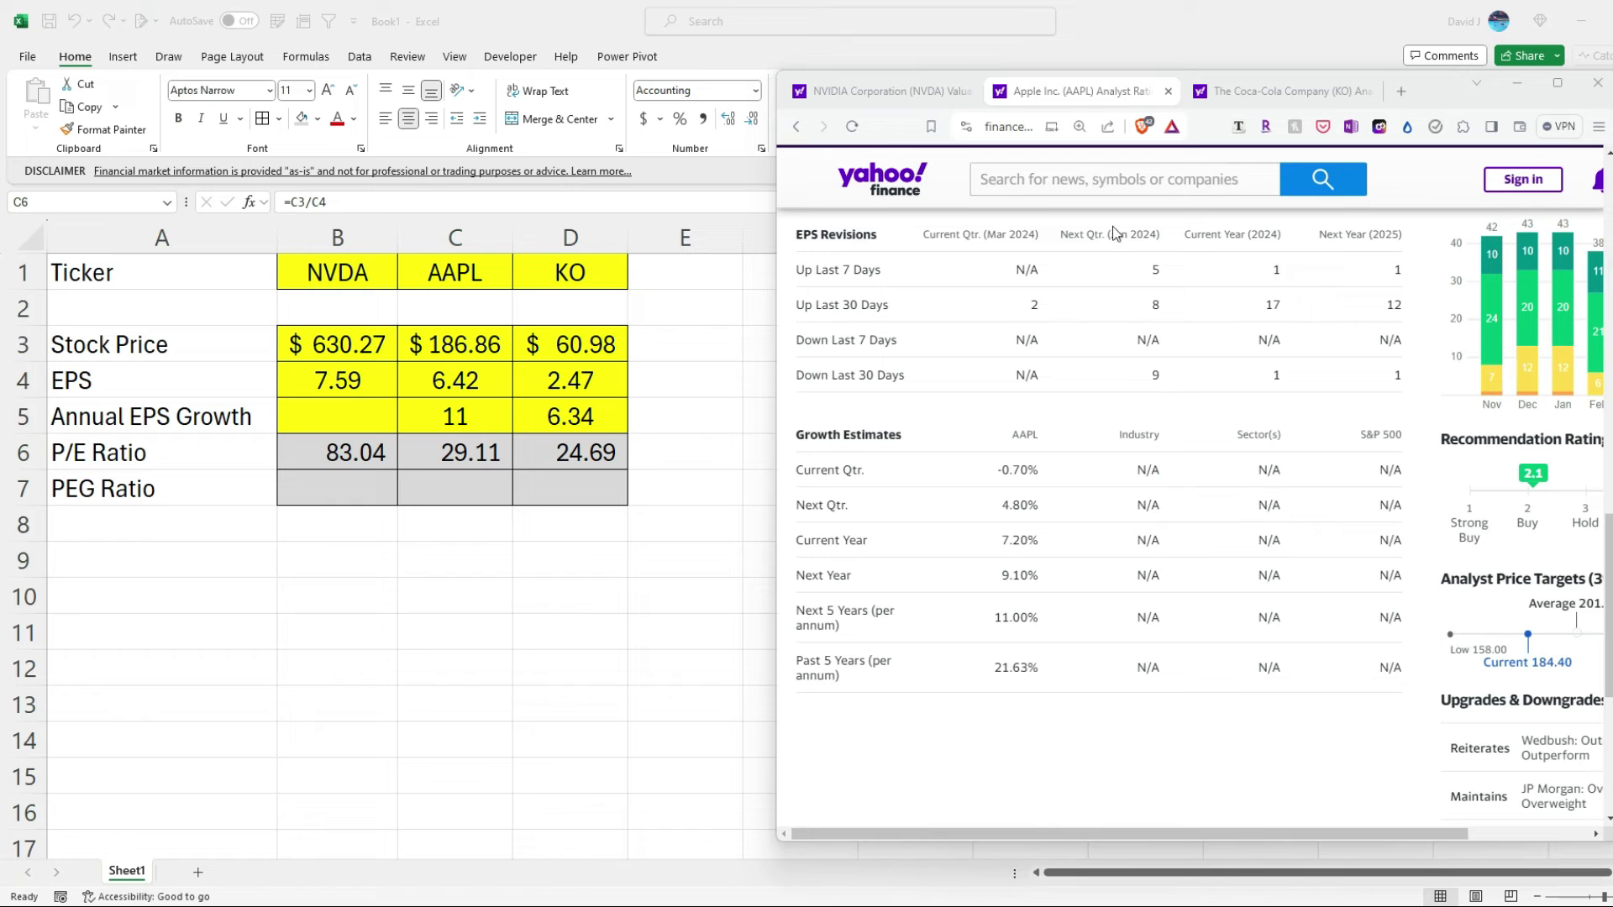
click(882, 93)
scroll(1262, 431, up, 10)
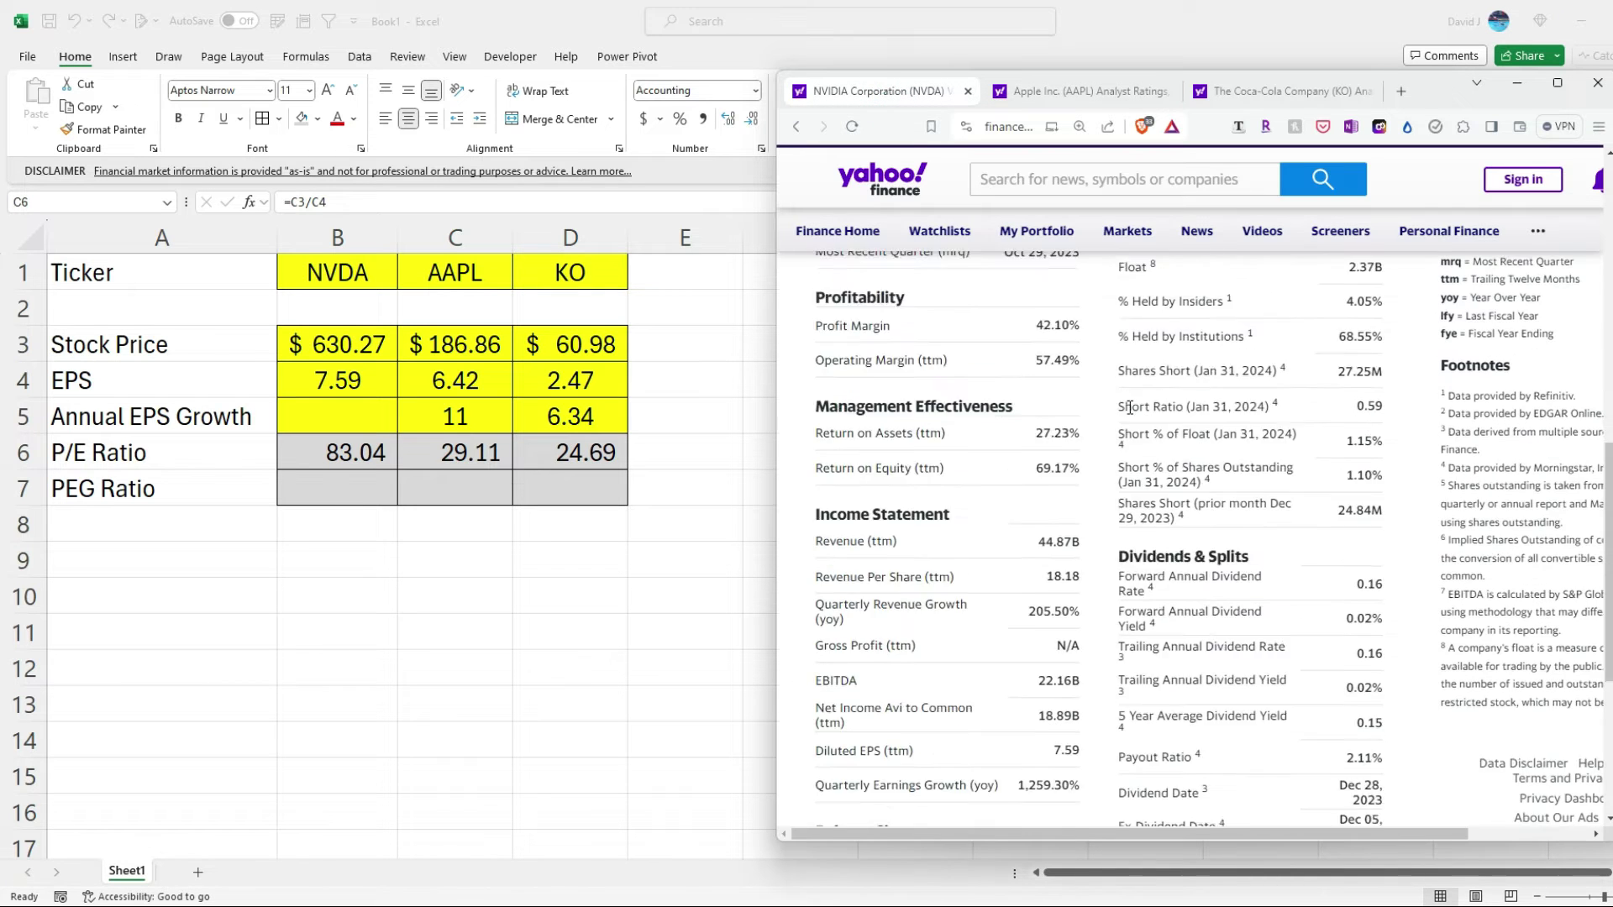
click(1397, 431)
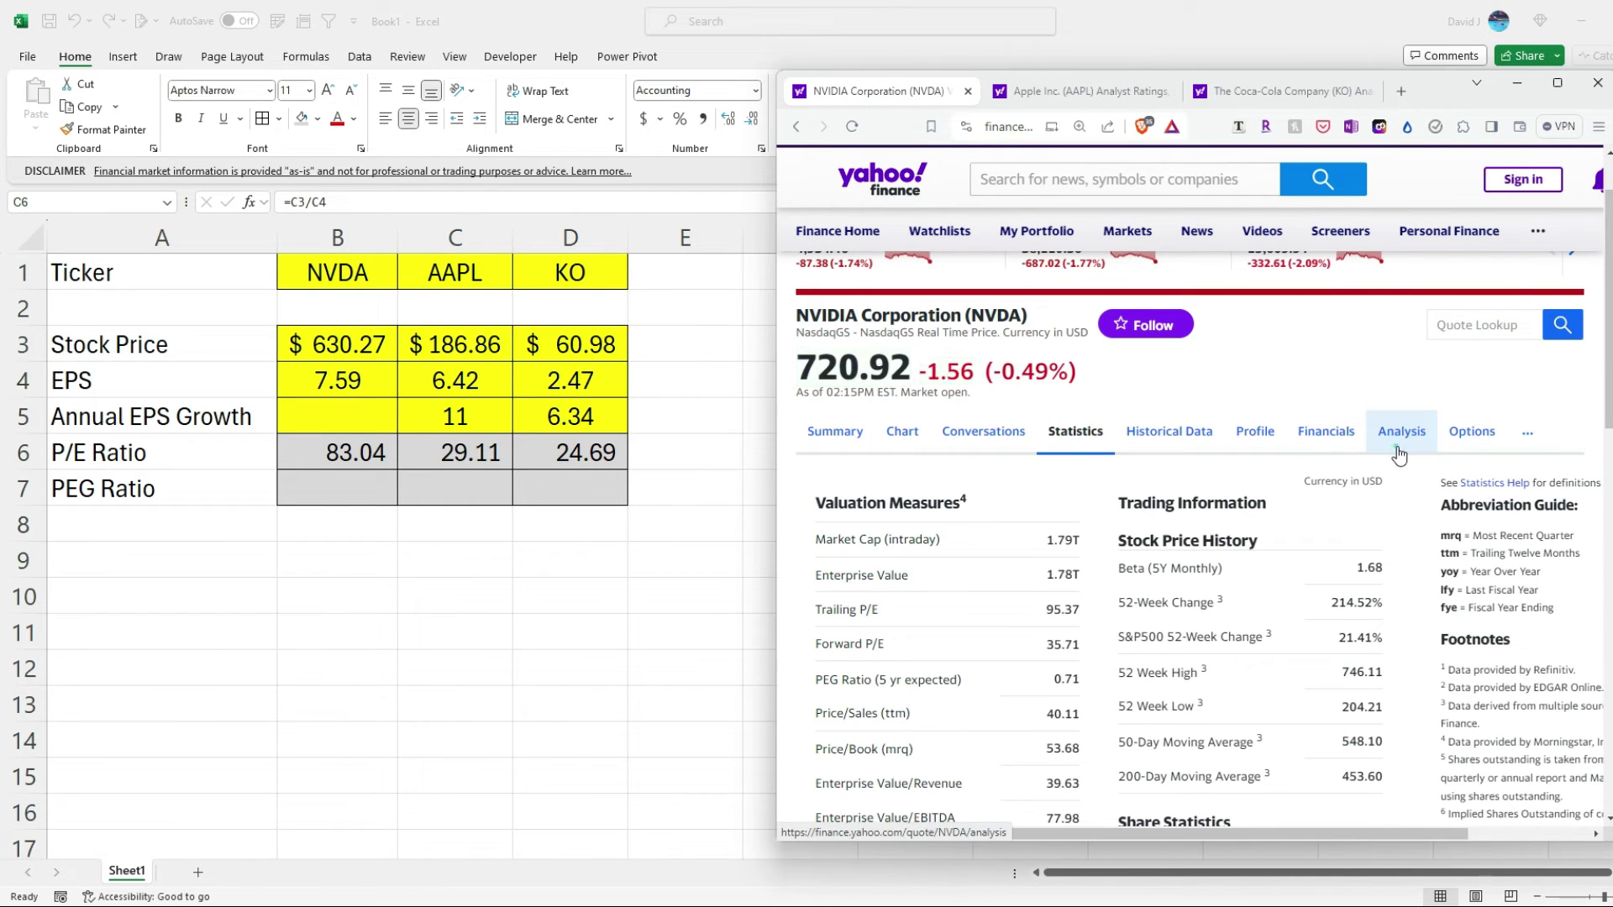
scroll(924, 546, down, 6)
scroll(914, 582, down, 4)
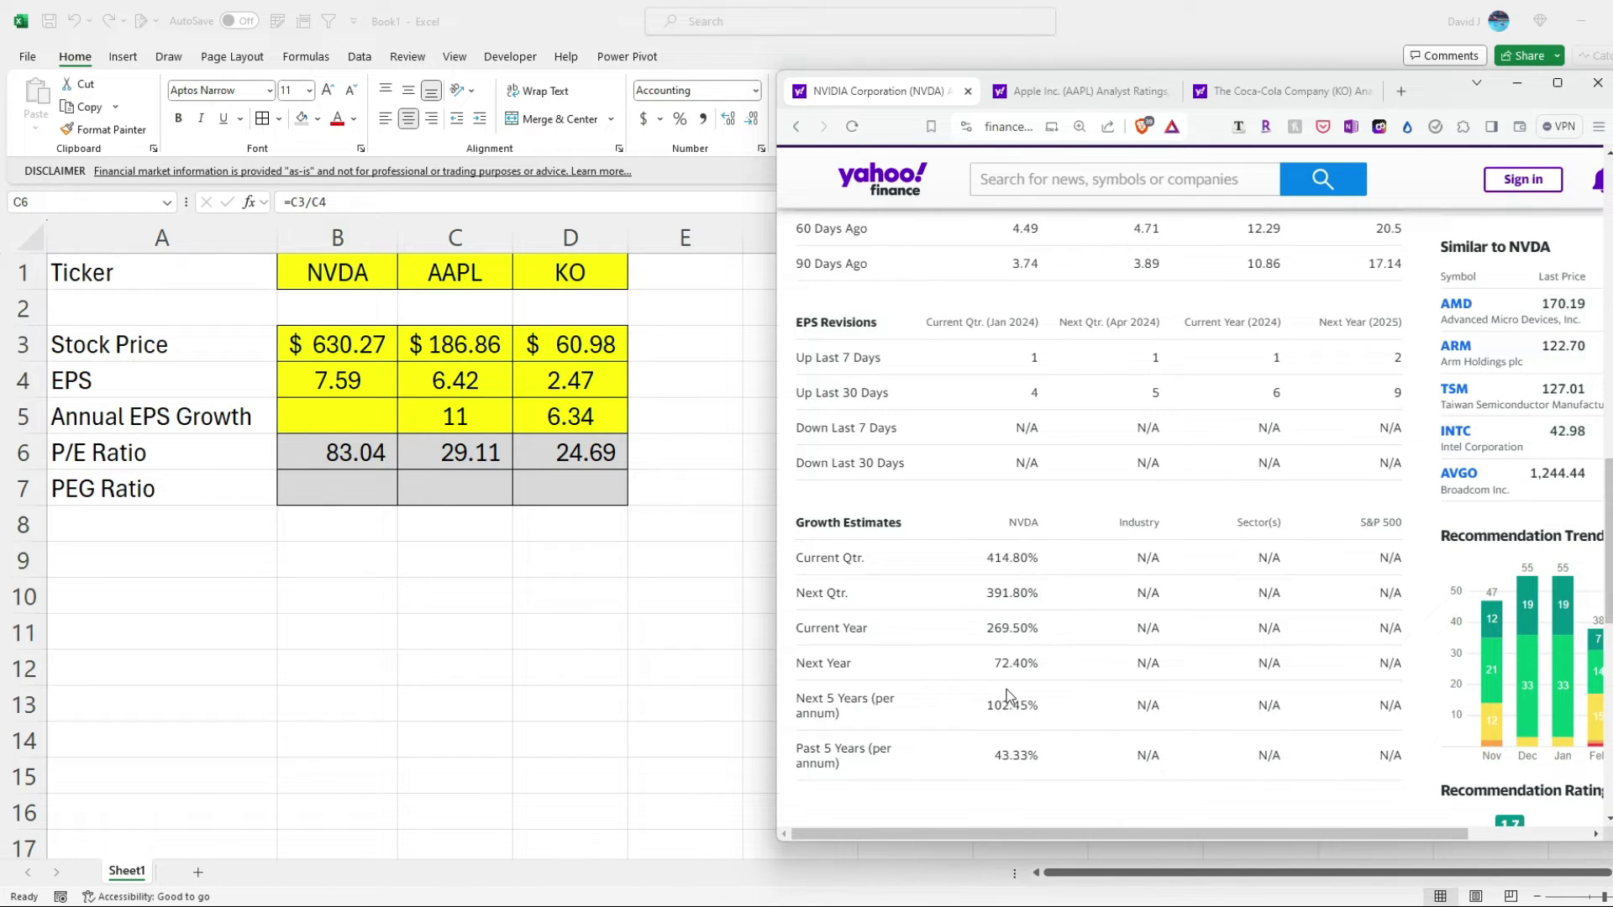
click(364, 420)
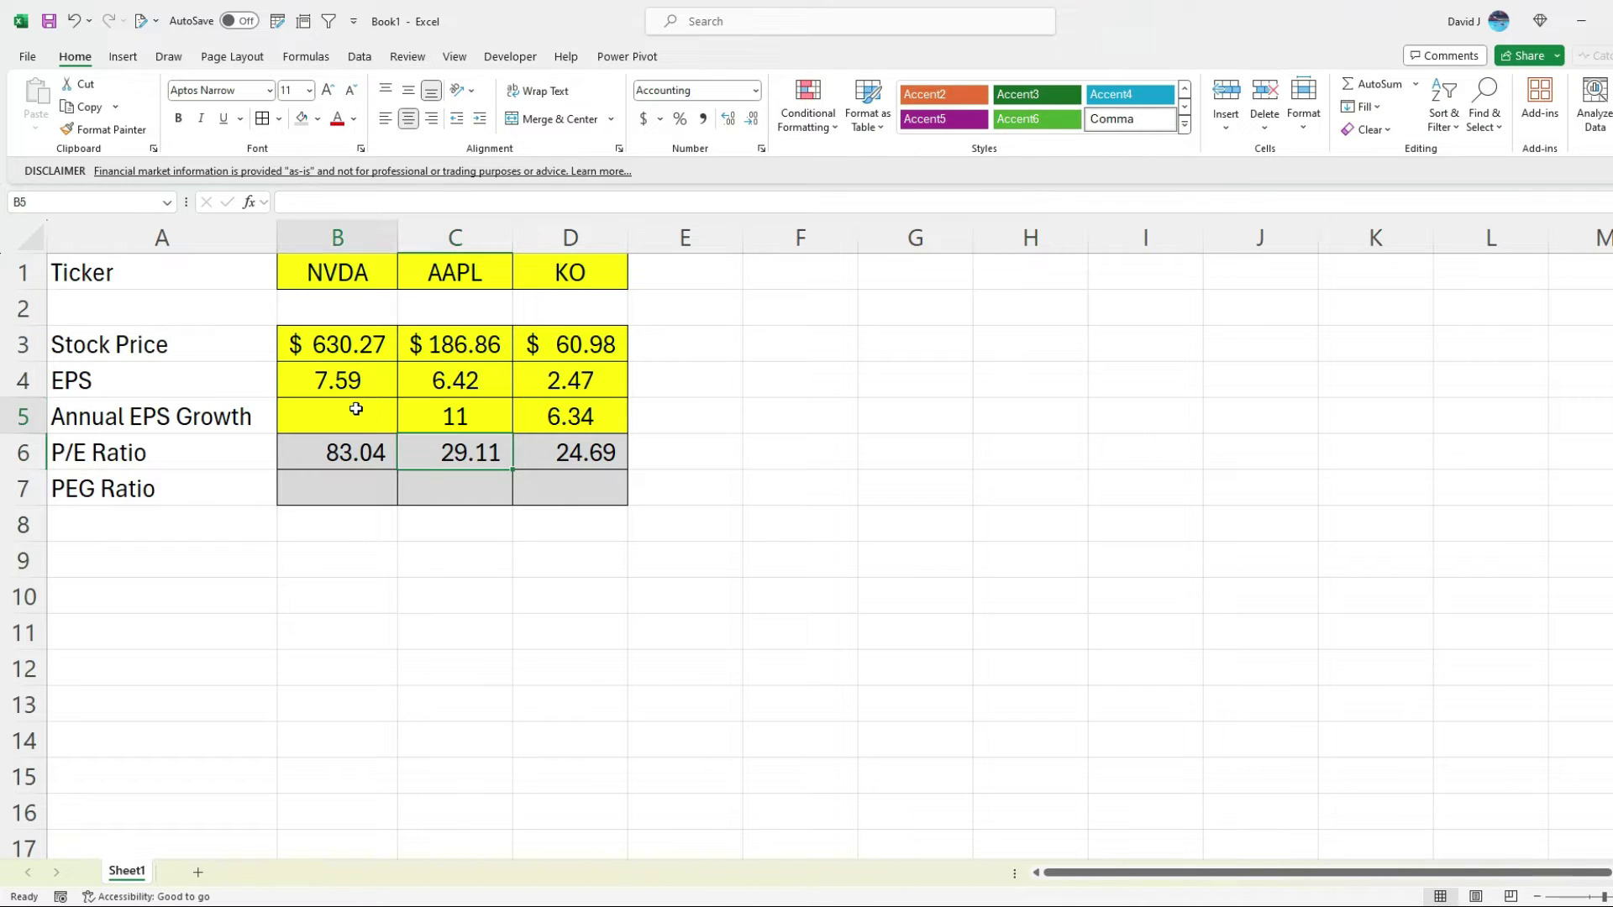
Step: Enter 102.45 in B5 and apply Comma Style to B5:C5 so AAPL shows 11.00
text(102.45)
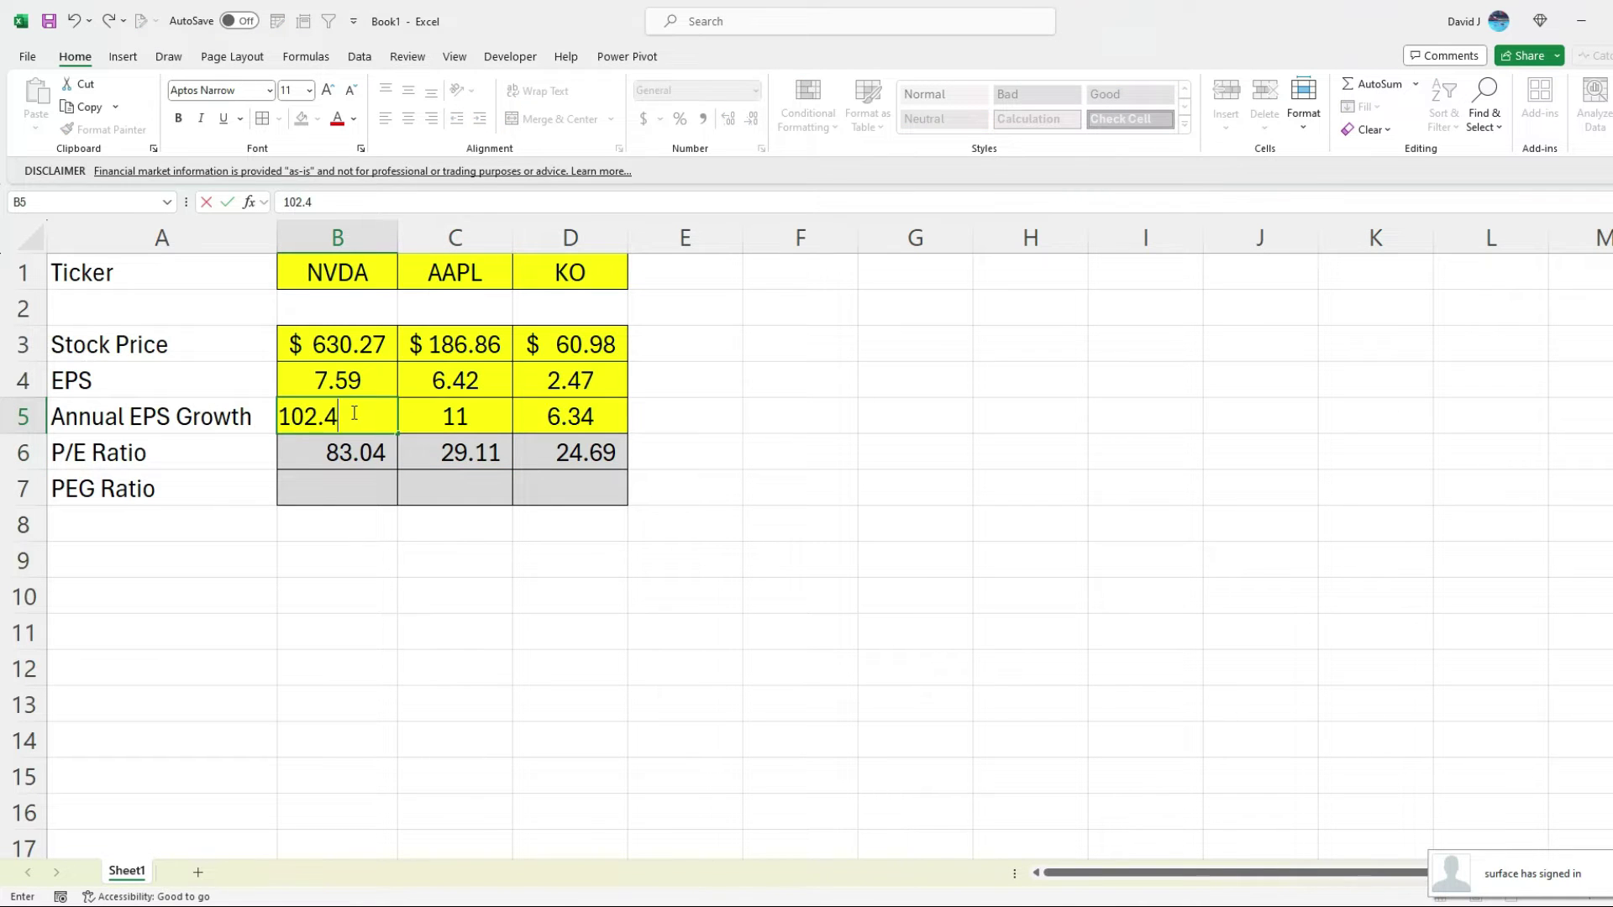
key(Return)
drag(368, 417, 420, 412)
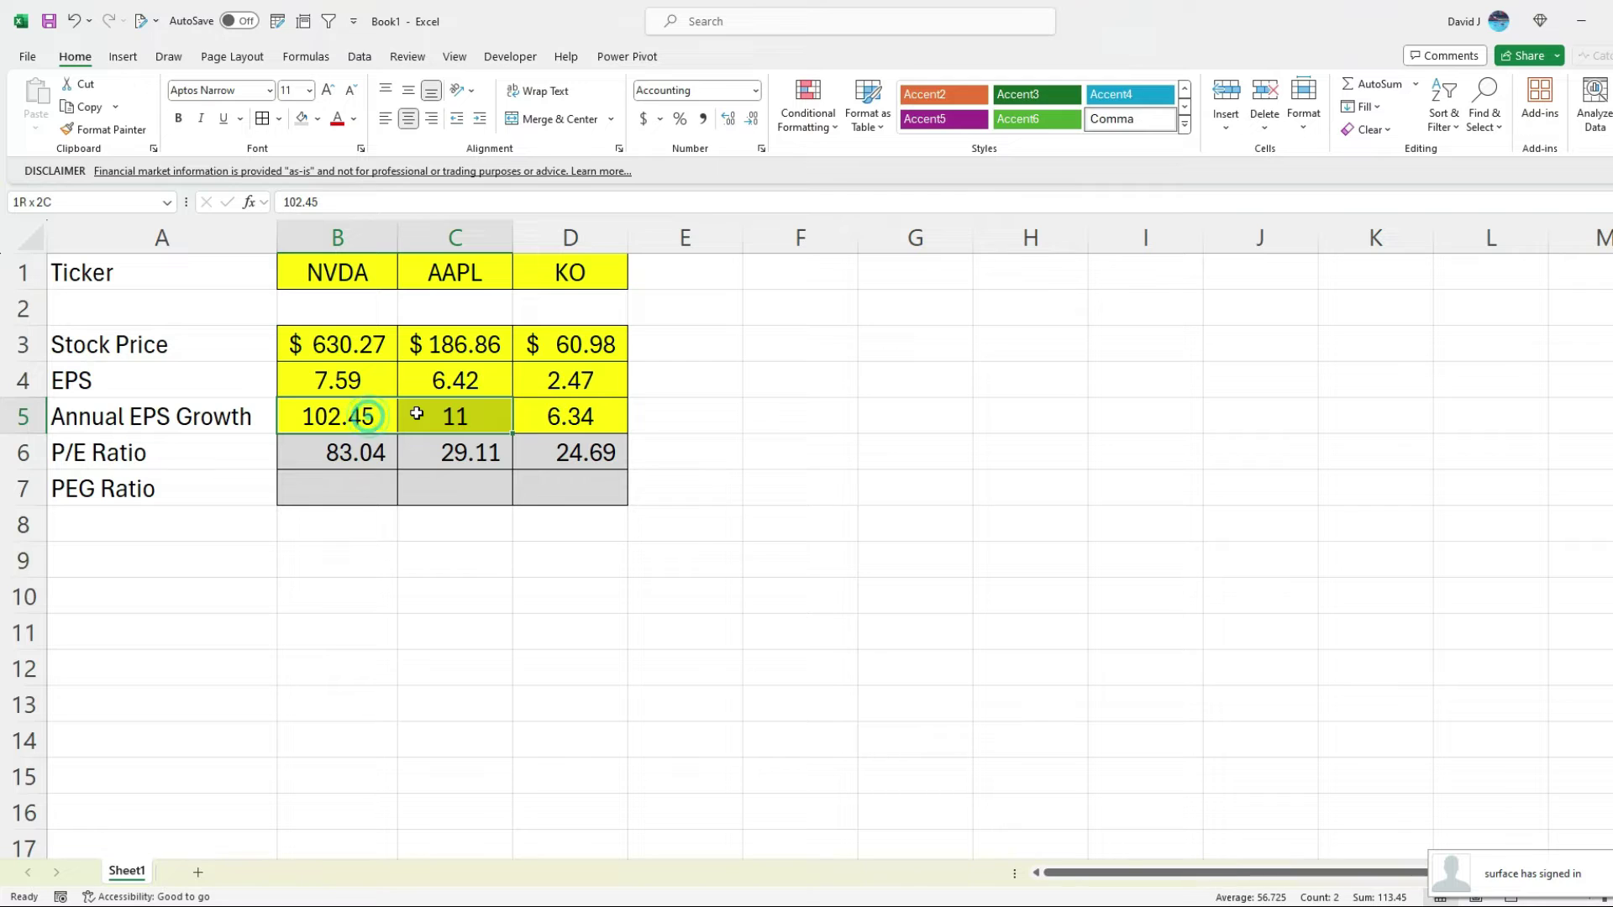
click(703, 119)
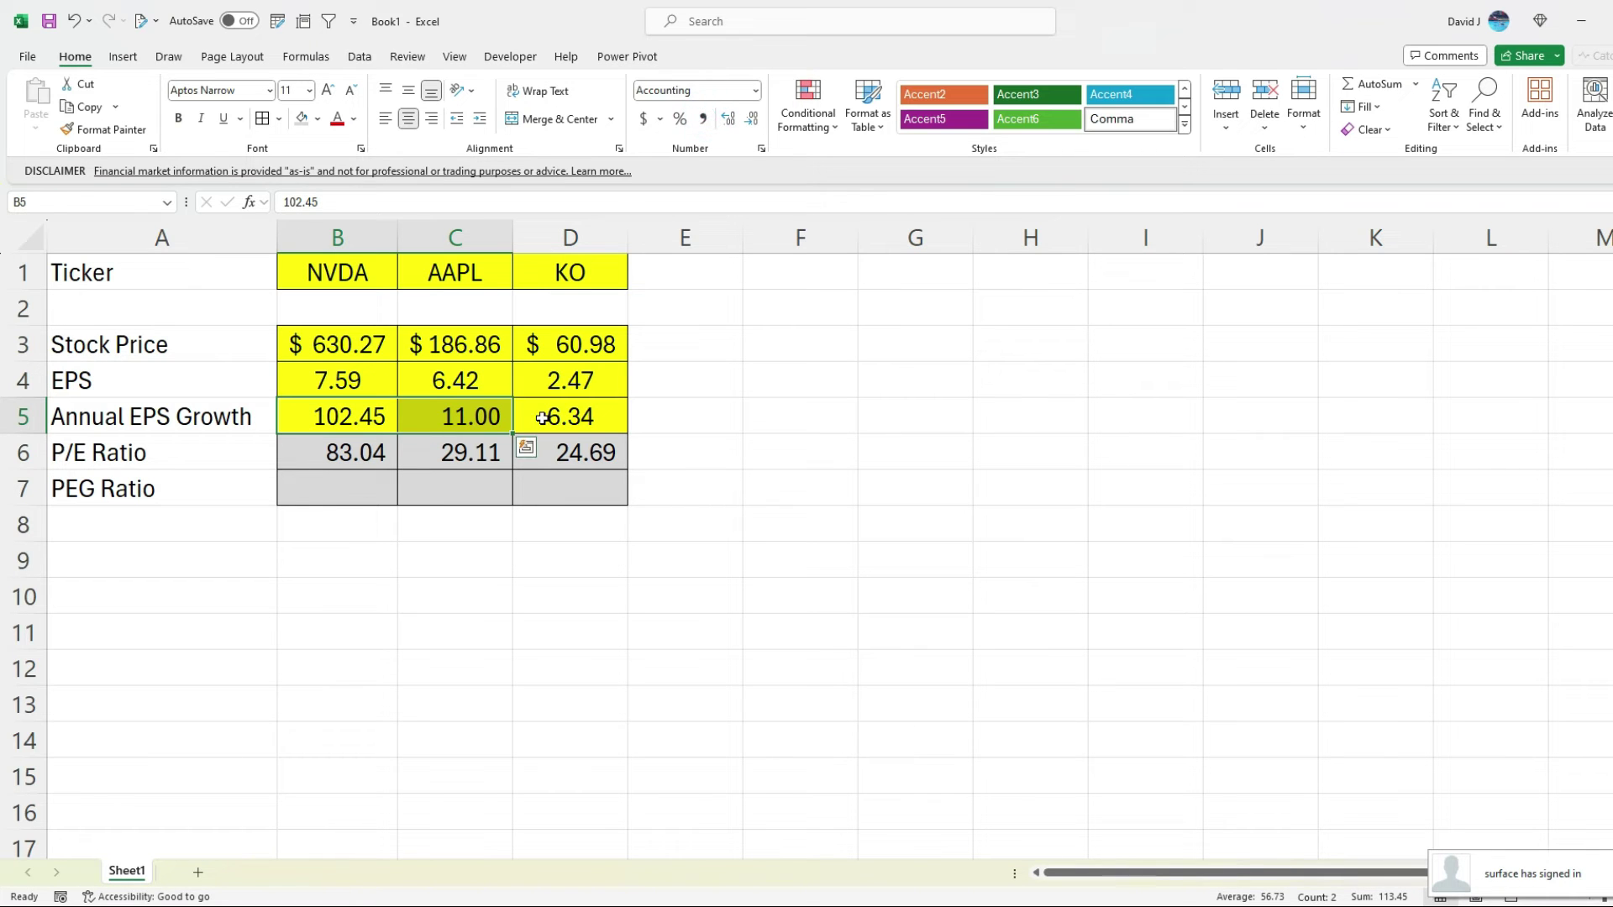
click(355, 412)
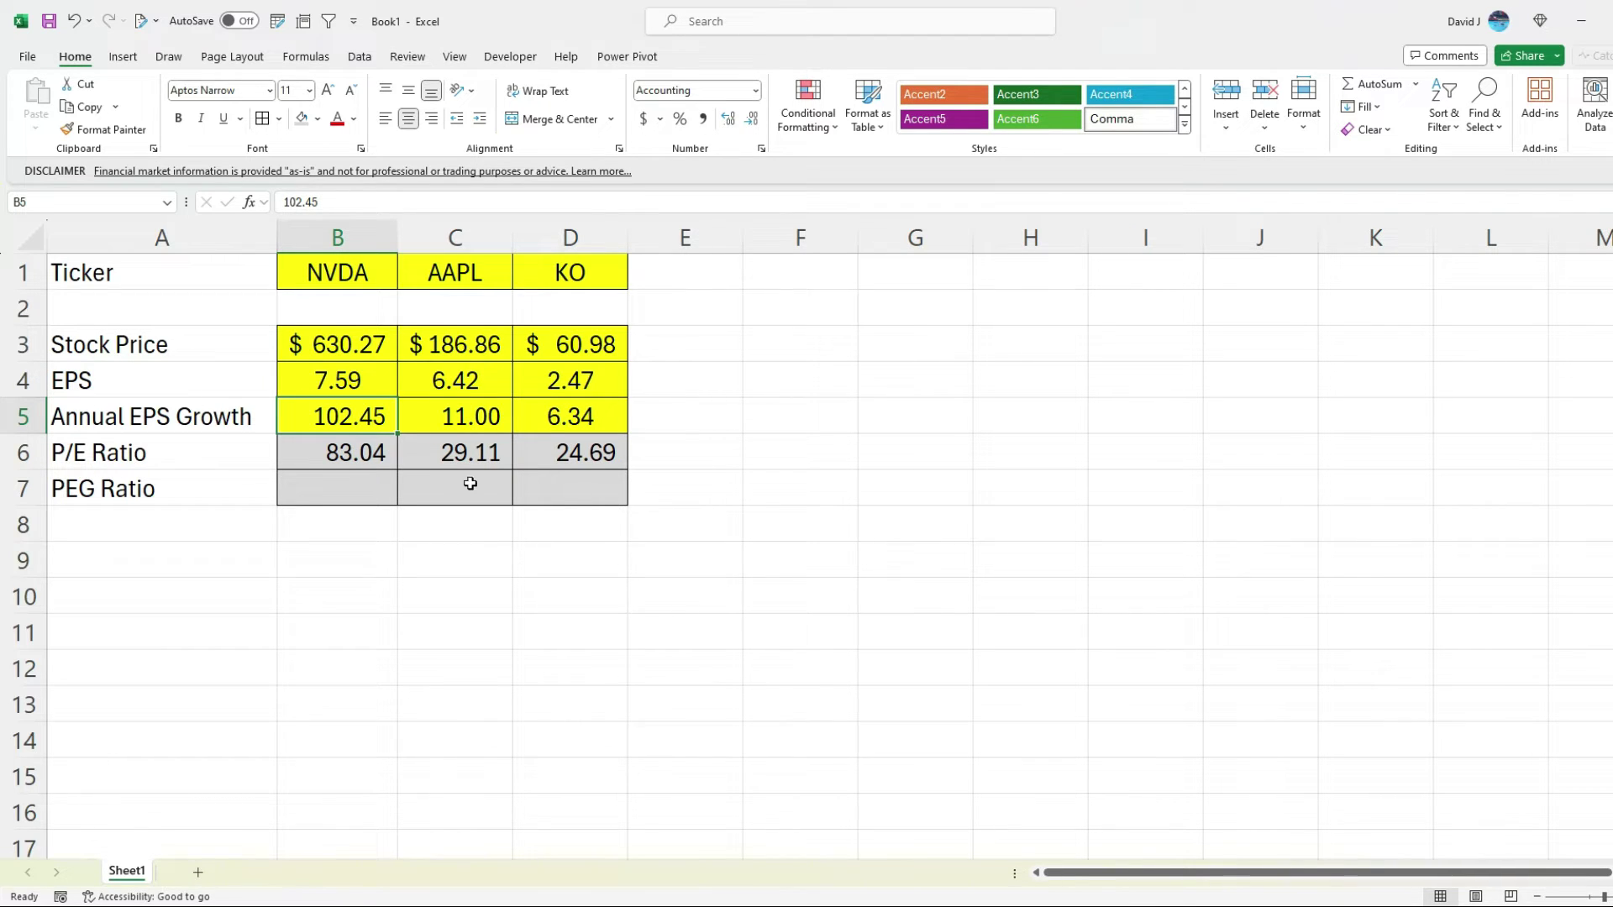
Step: Enter =D6/D5 in D7 for KO's PEG and fill it left into C7 and B7
click(602, 493)
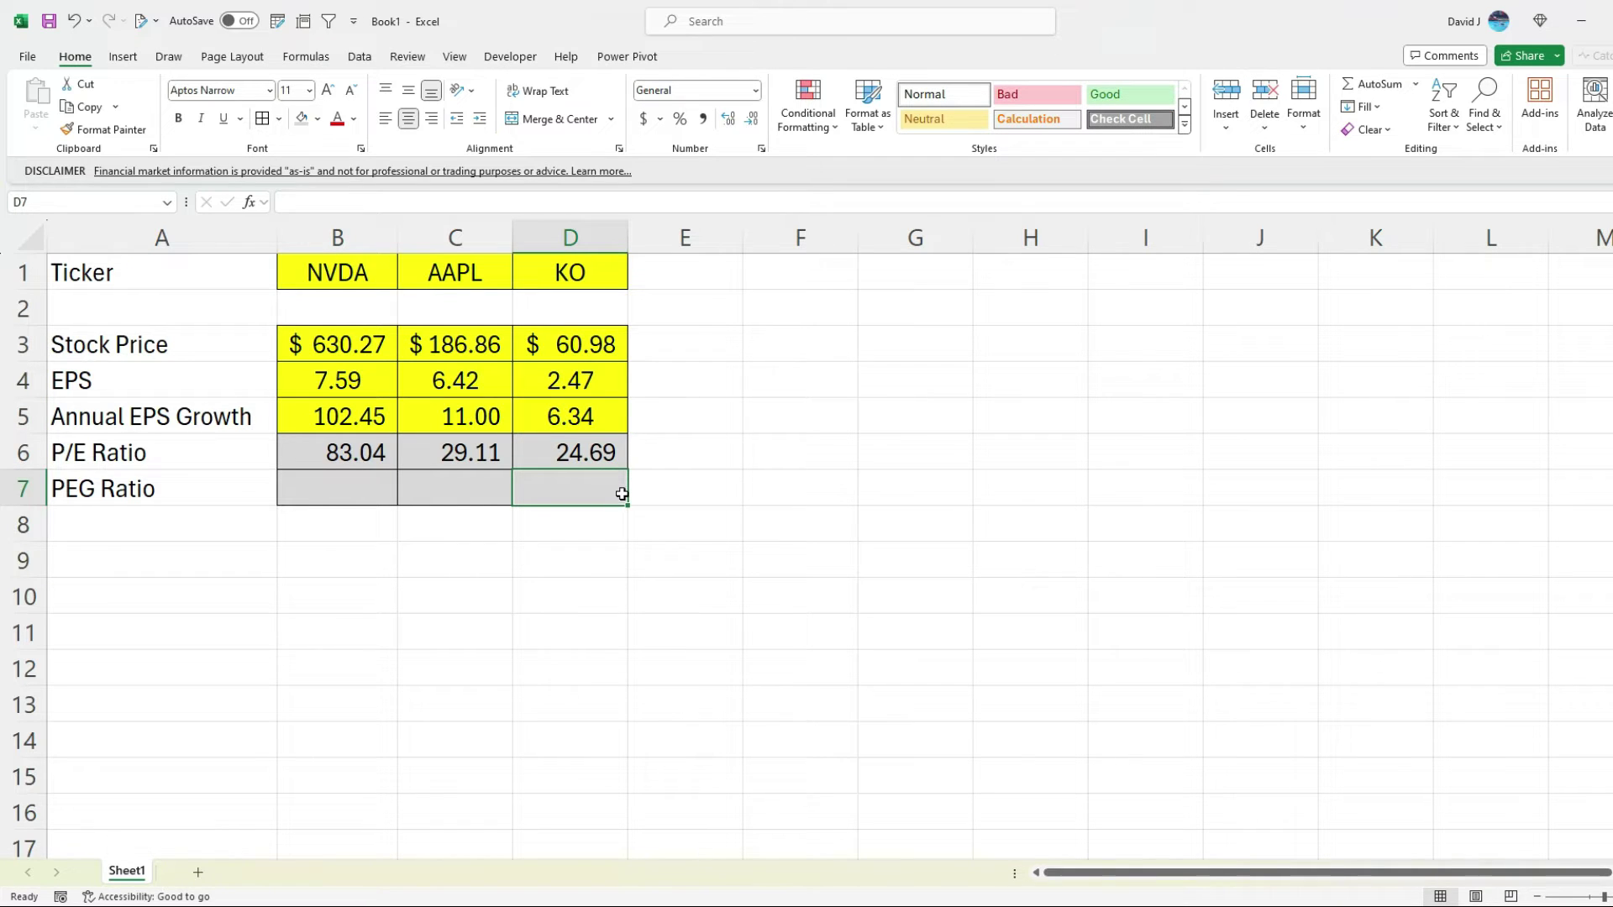
text(=)
click(579, 452)
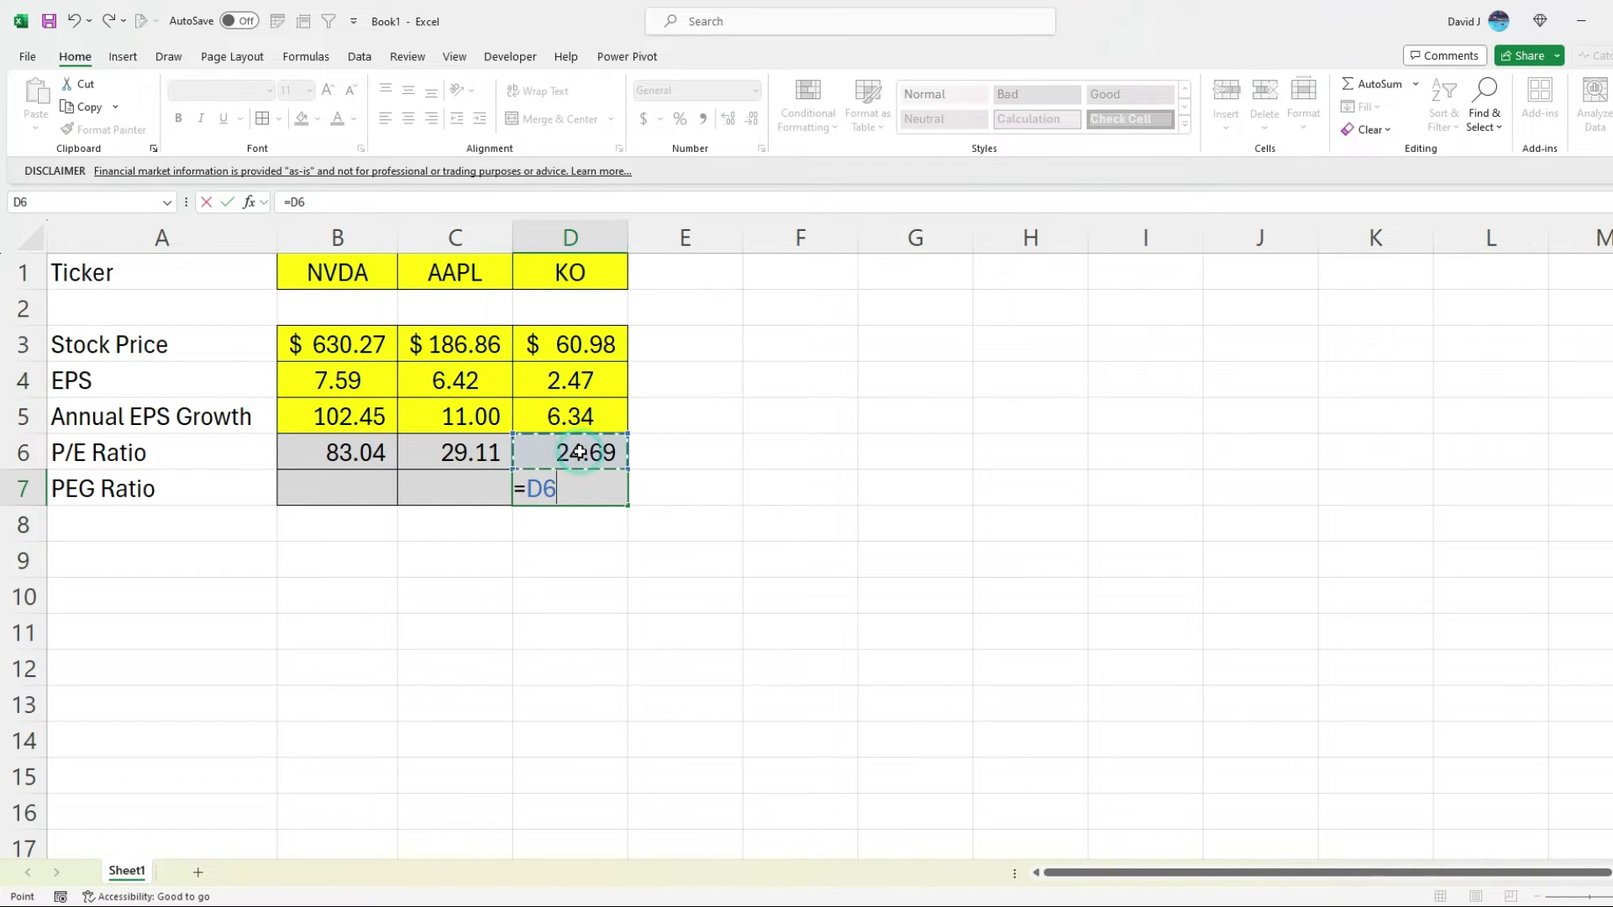
text(/)
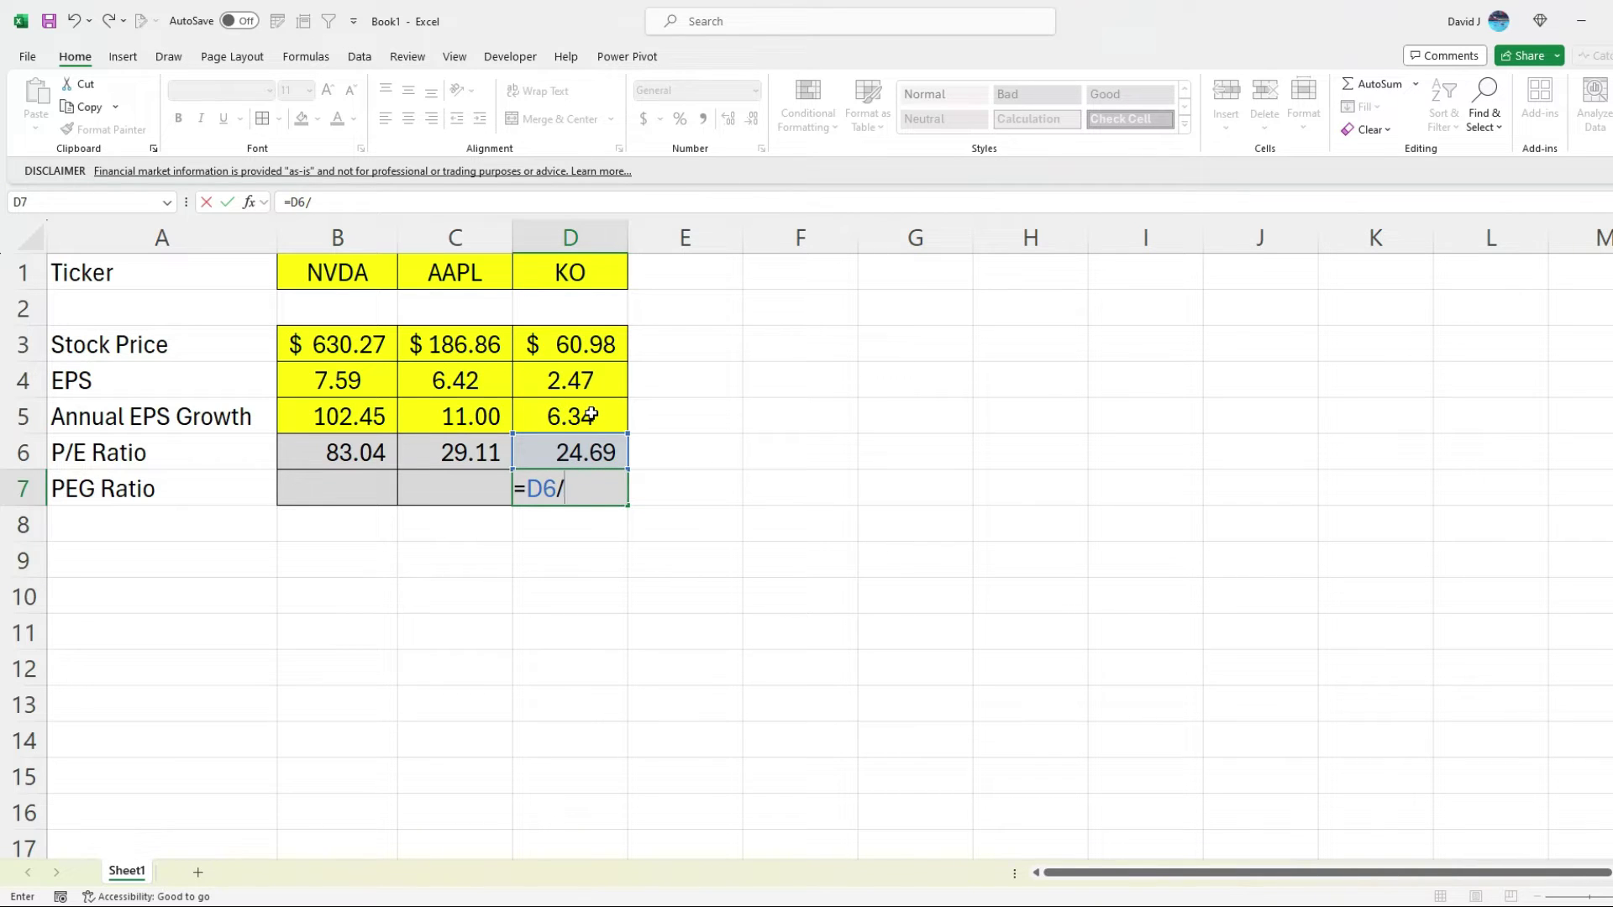
click(591, 415)
key(Return)
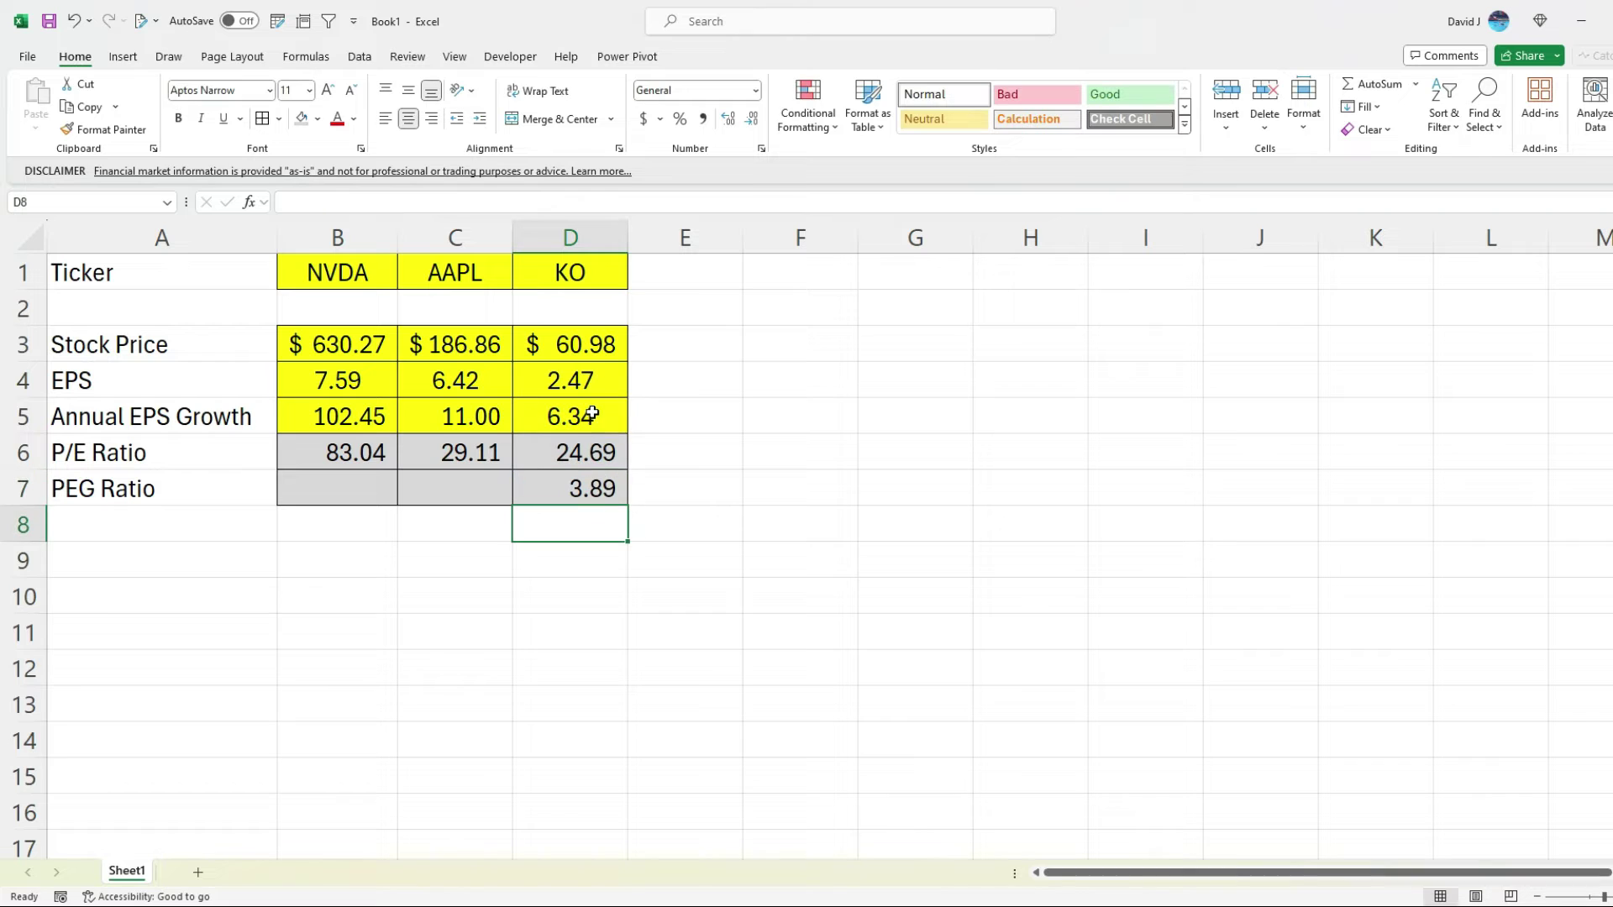
click(595, 494)
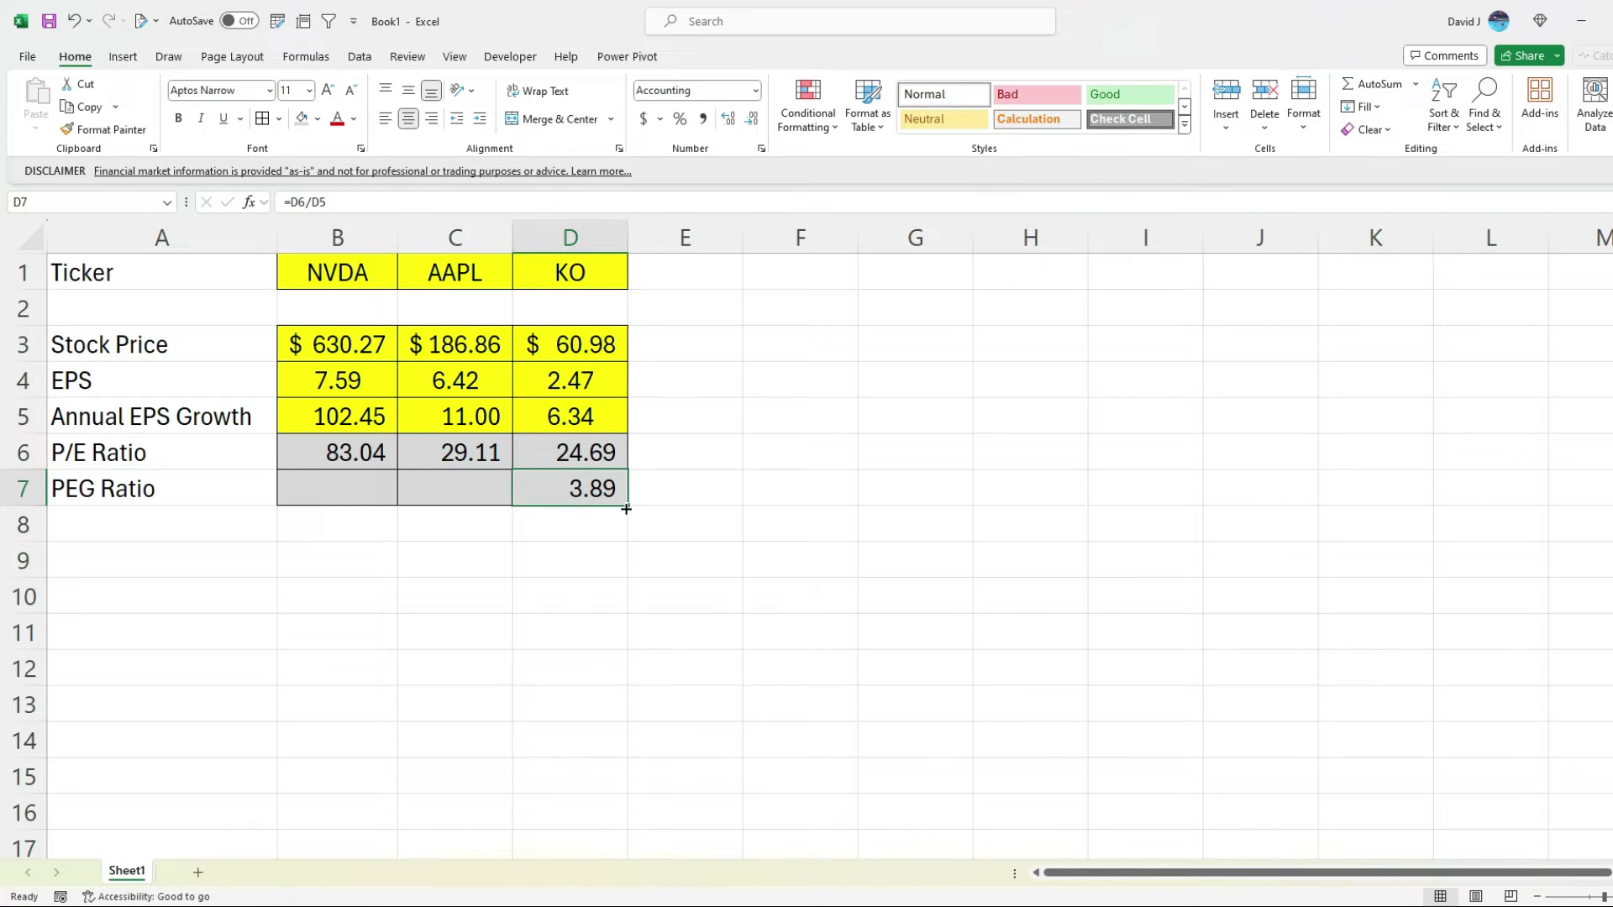
drag(625, 506, 317, 496)
click(452, 497)
click(298, 485)
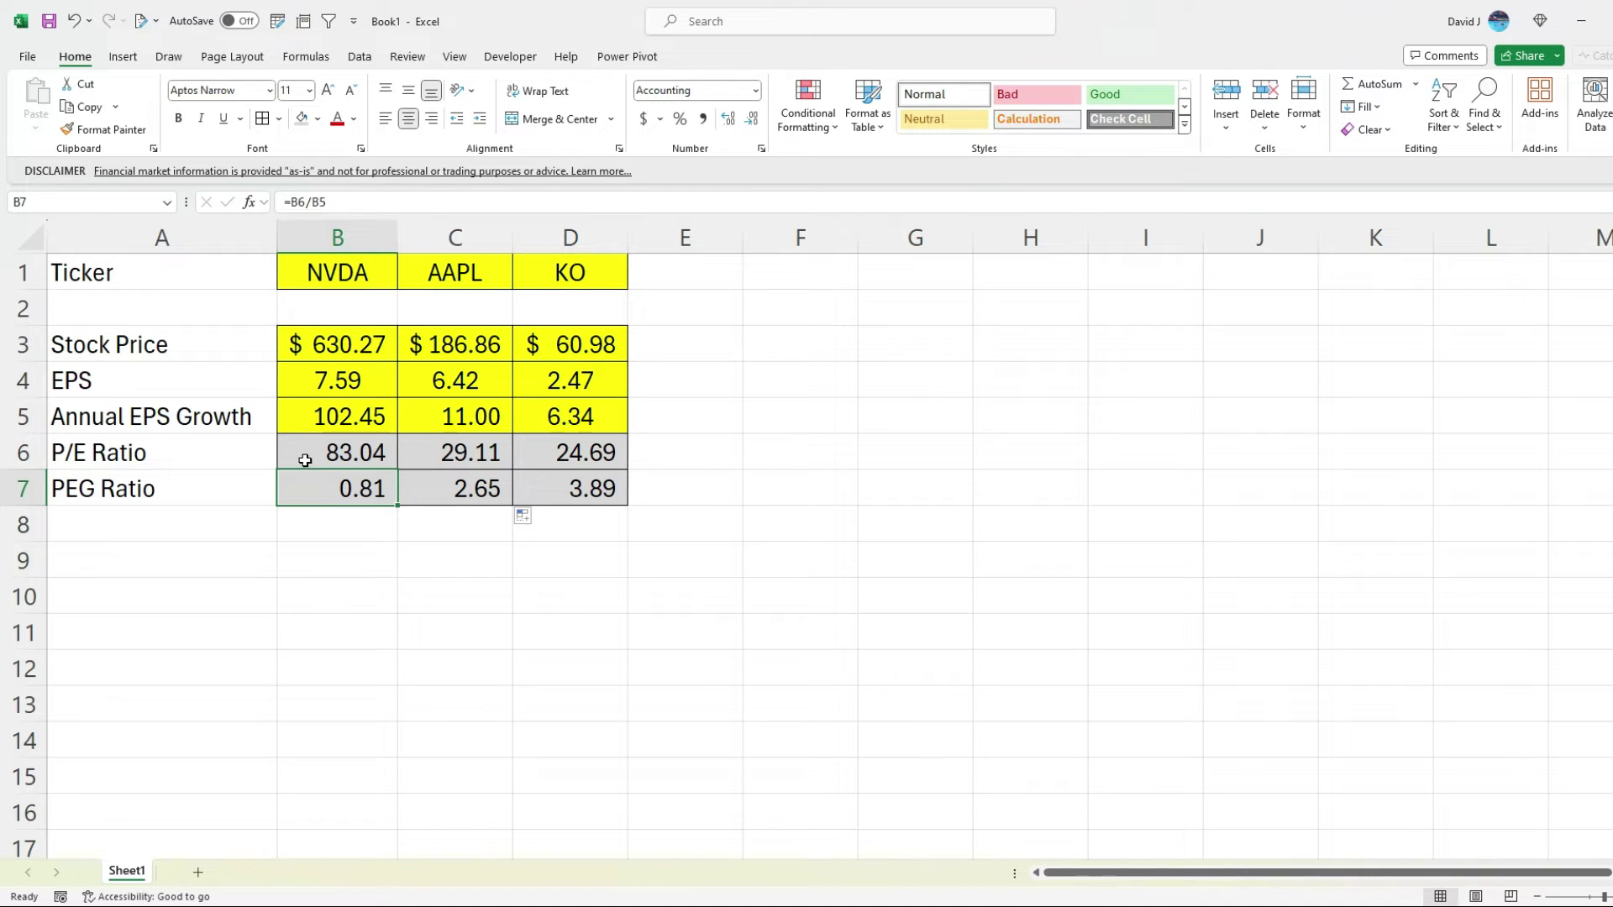
Step: Check NVDA's P/E, growth and PEG formulas in column B
click(314, 459)
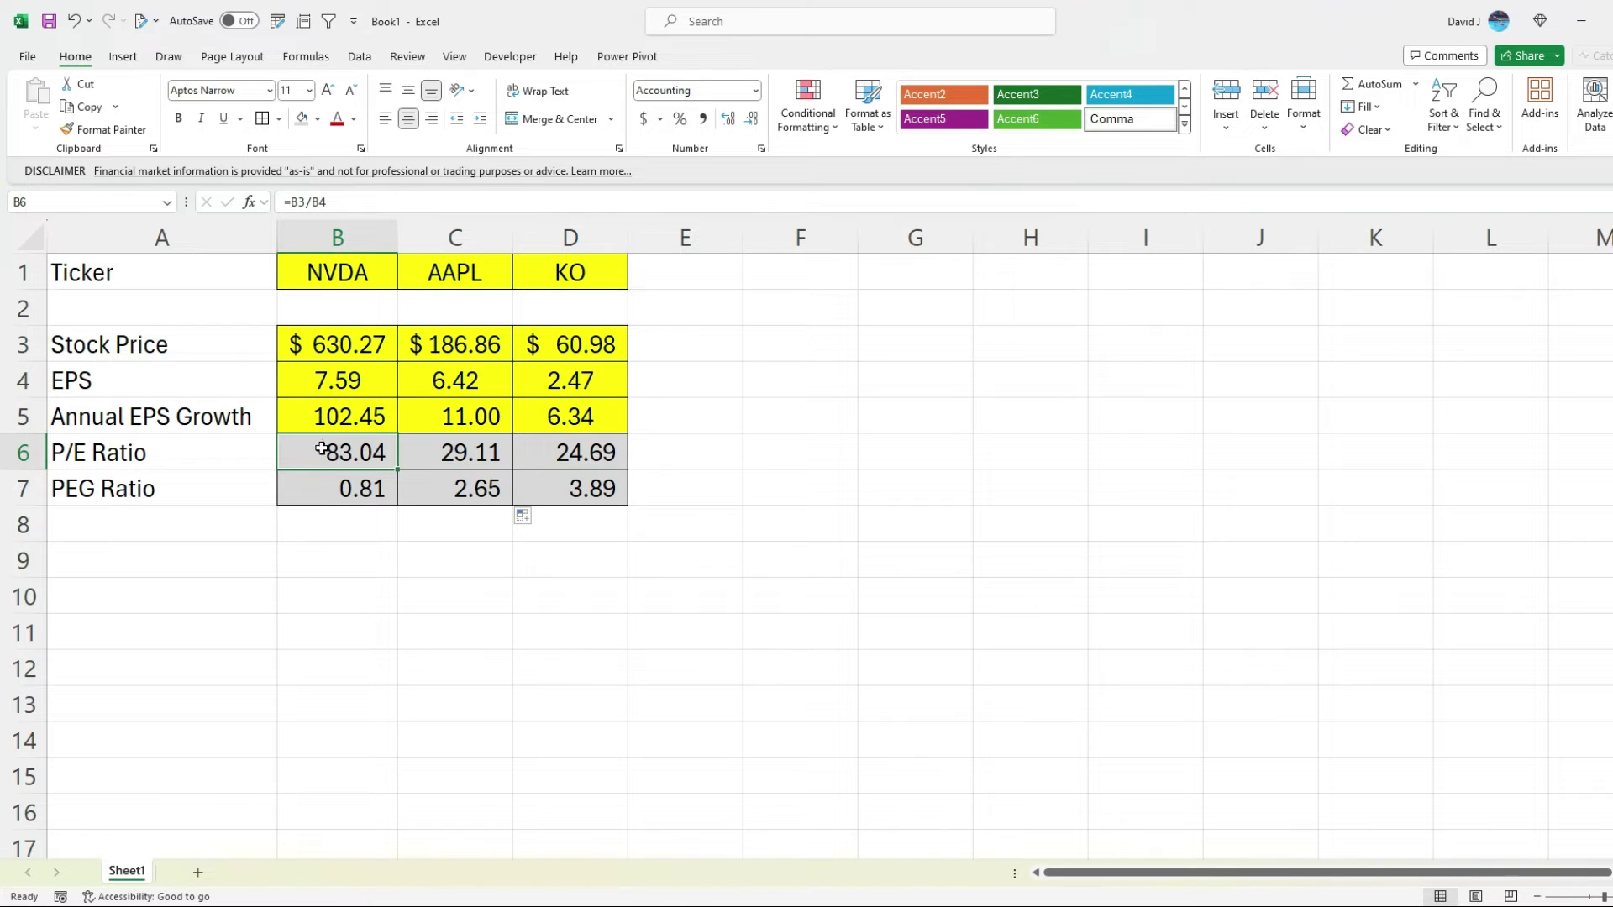
click(332, 491)
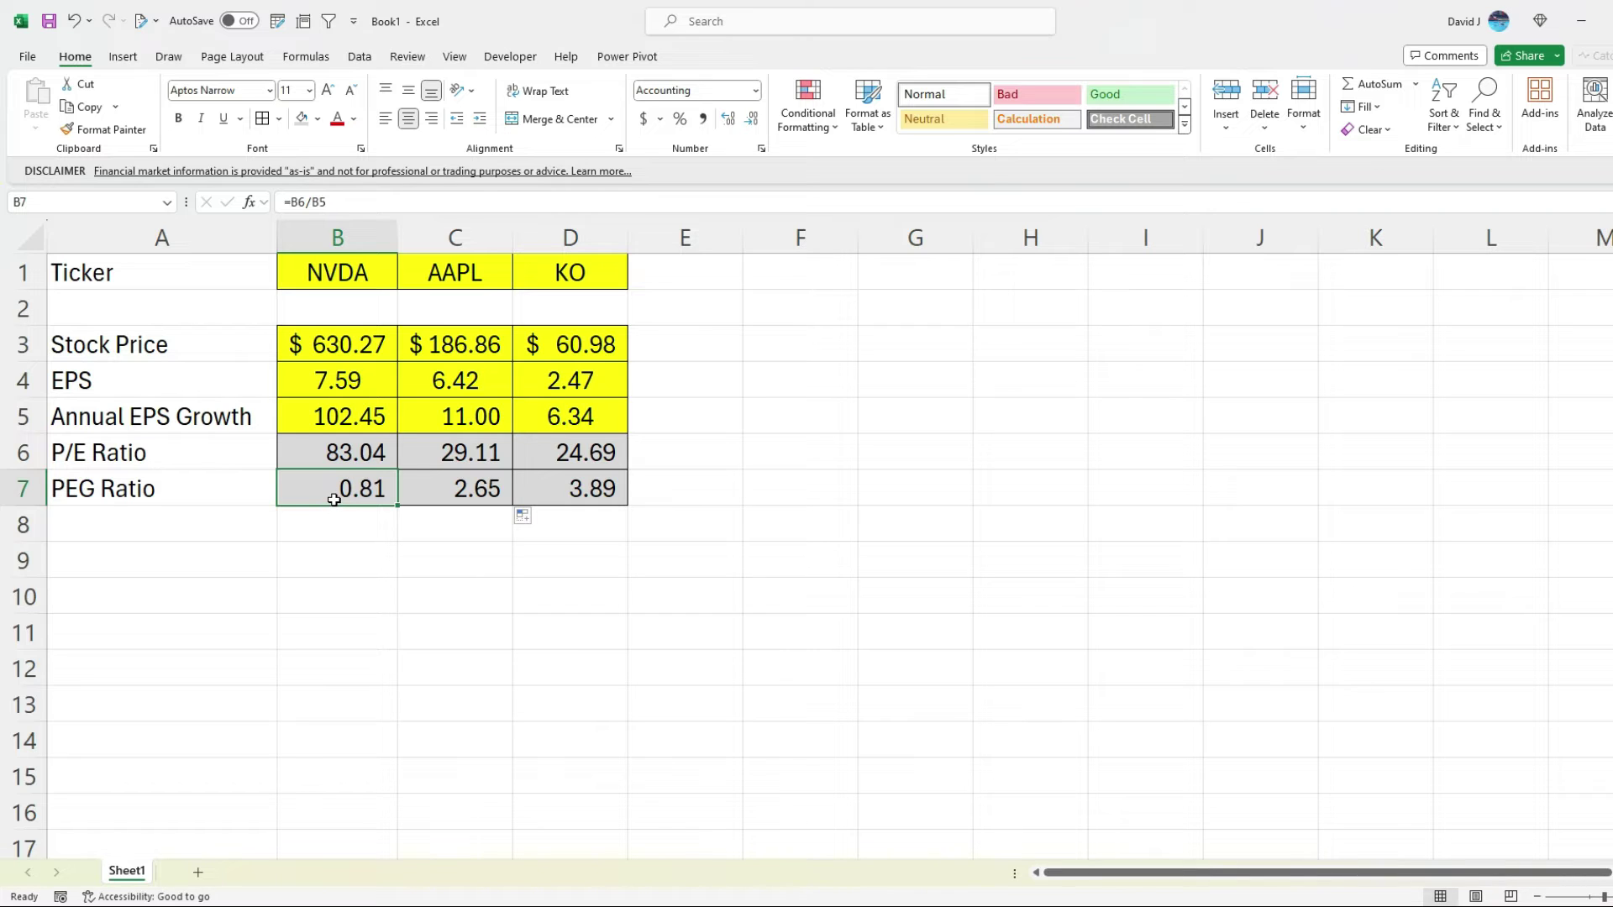
click(300, 415)
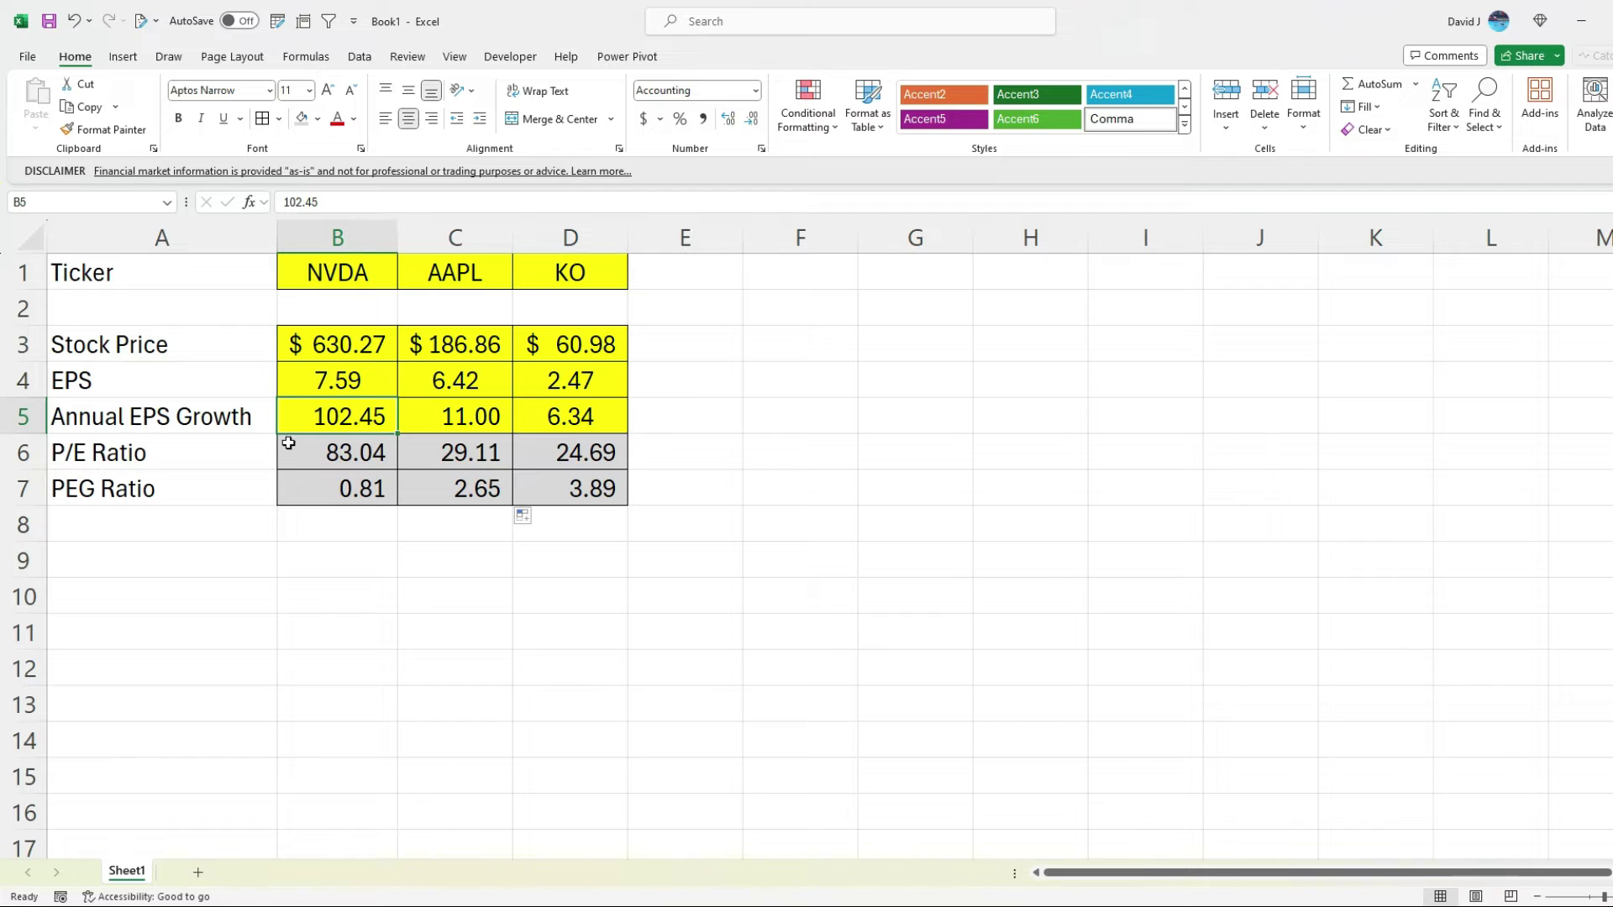
click(333, 487)
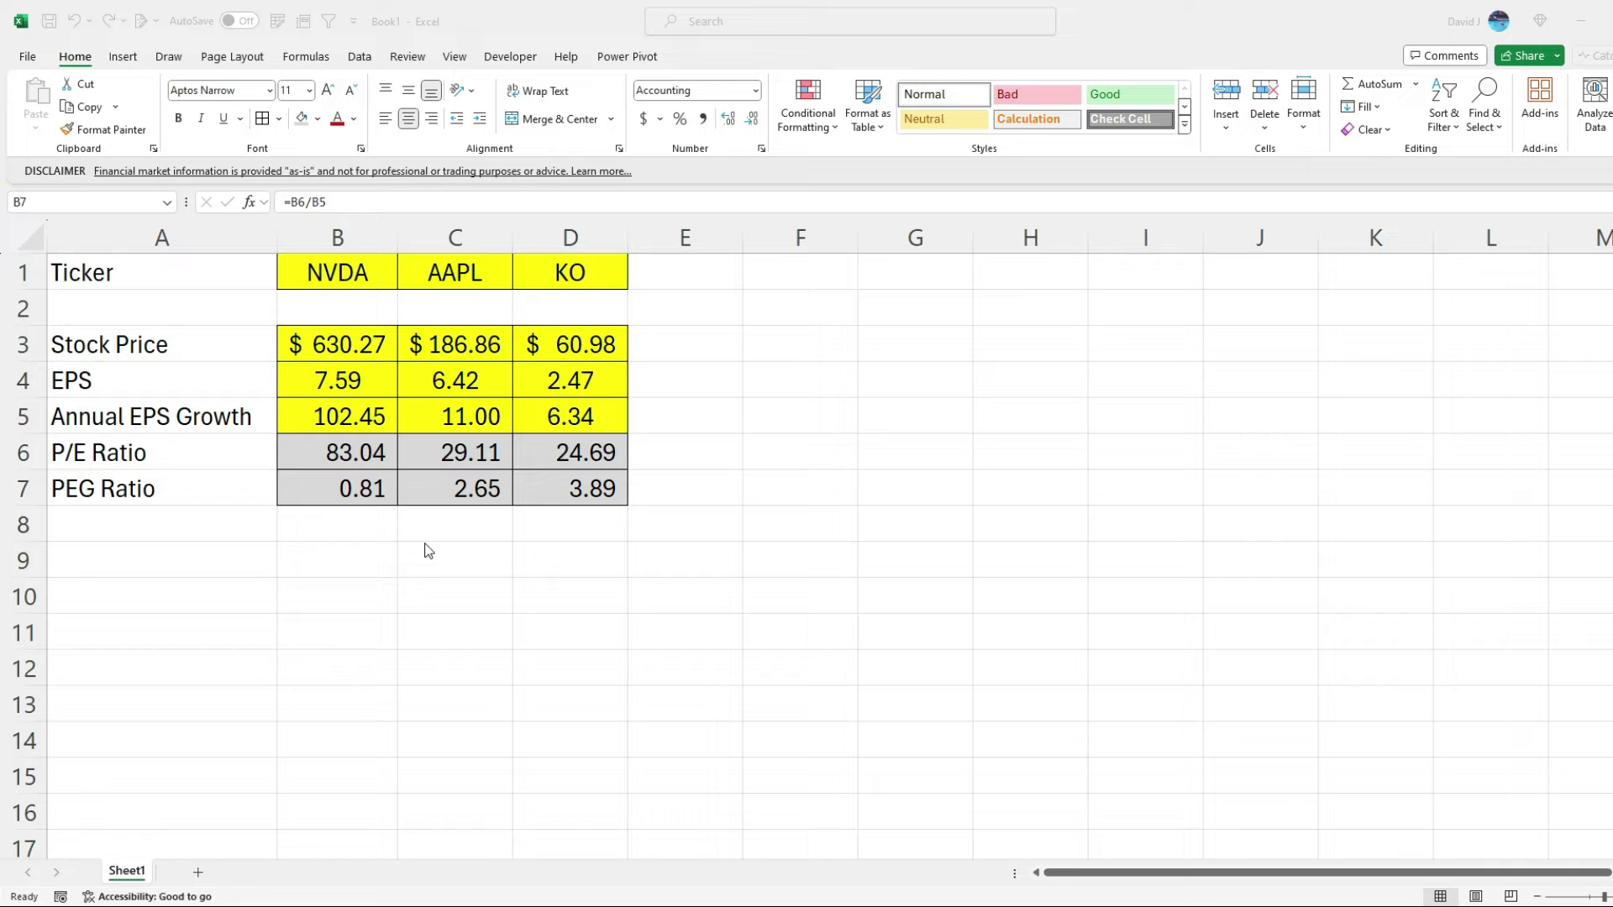
Step: Give PEG cells B7:D7 a 3 Traffic Lights icon set and bring up the Rules Manager
drag(374, 491, 561, 483)
click(814, 126)
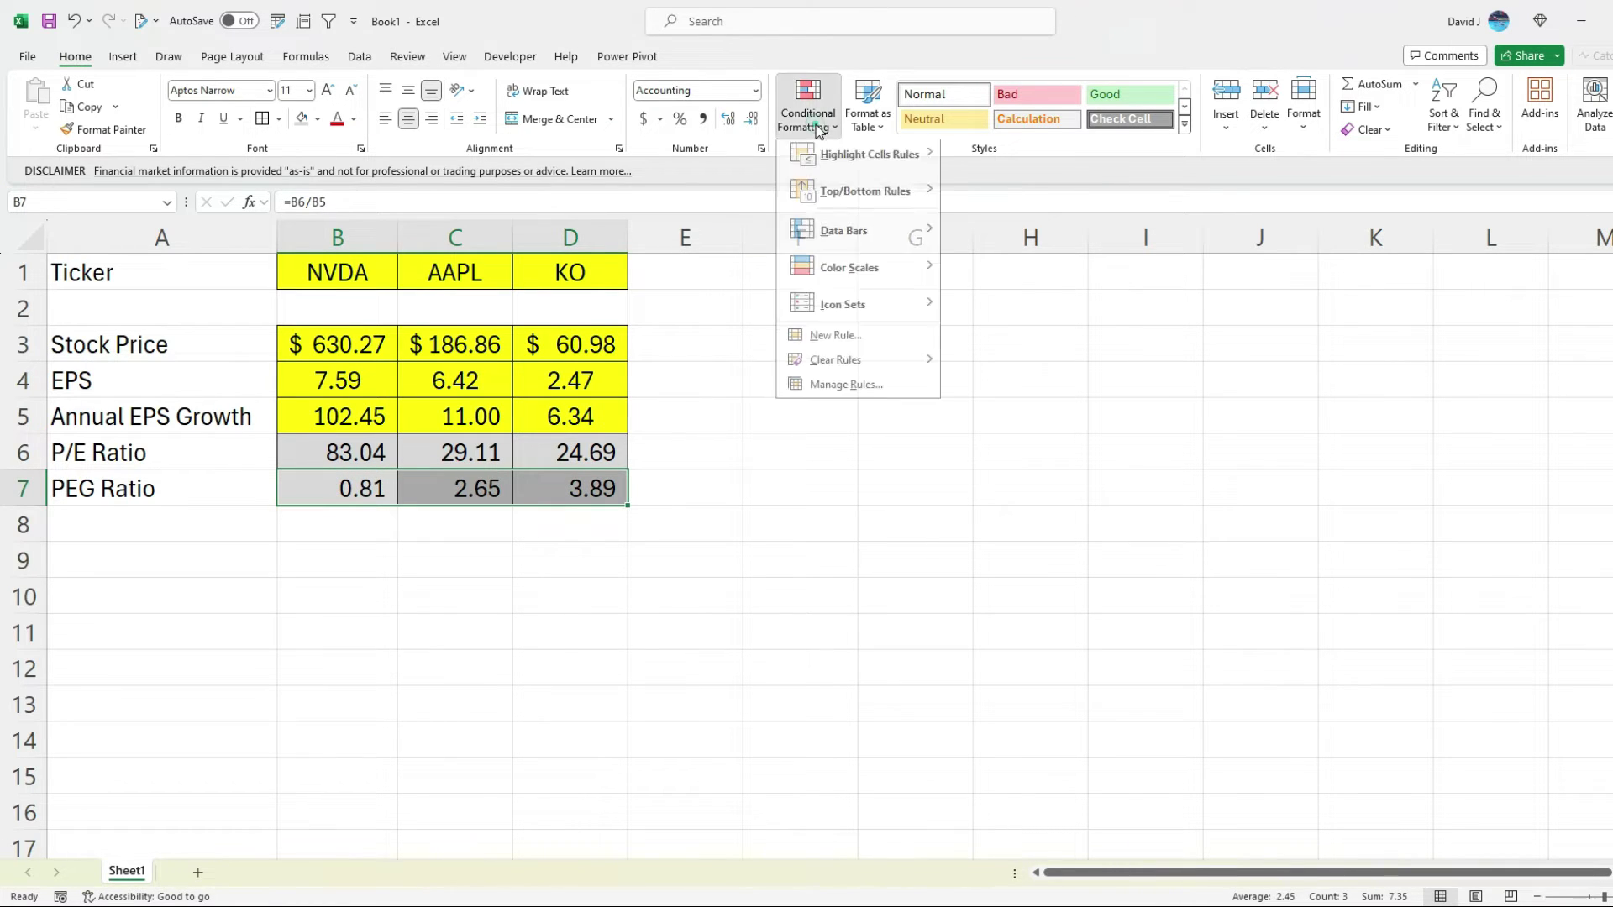
mouse_move(851, 323)
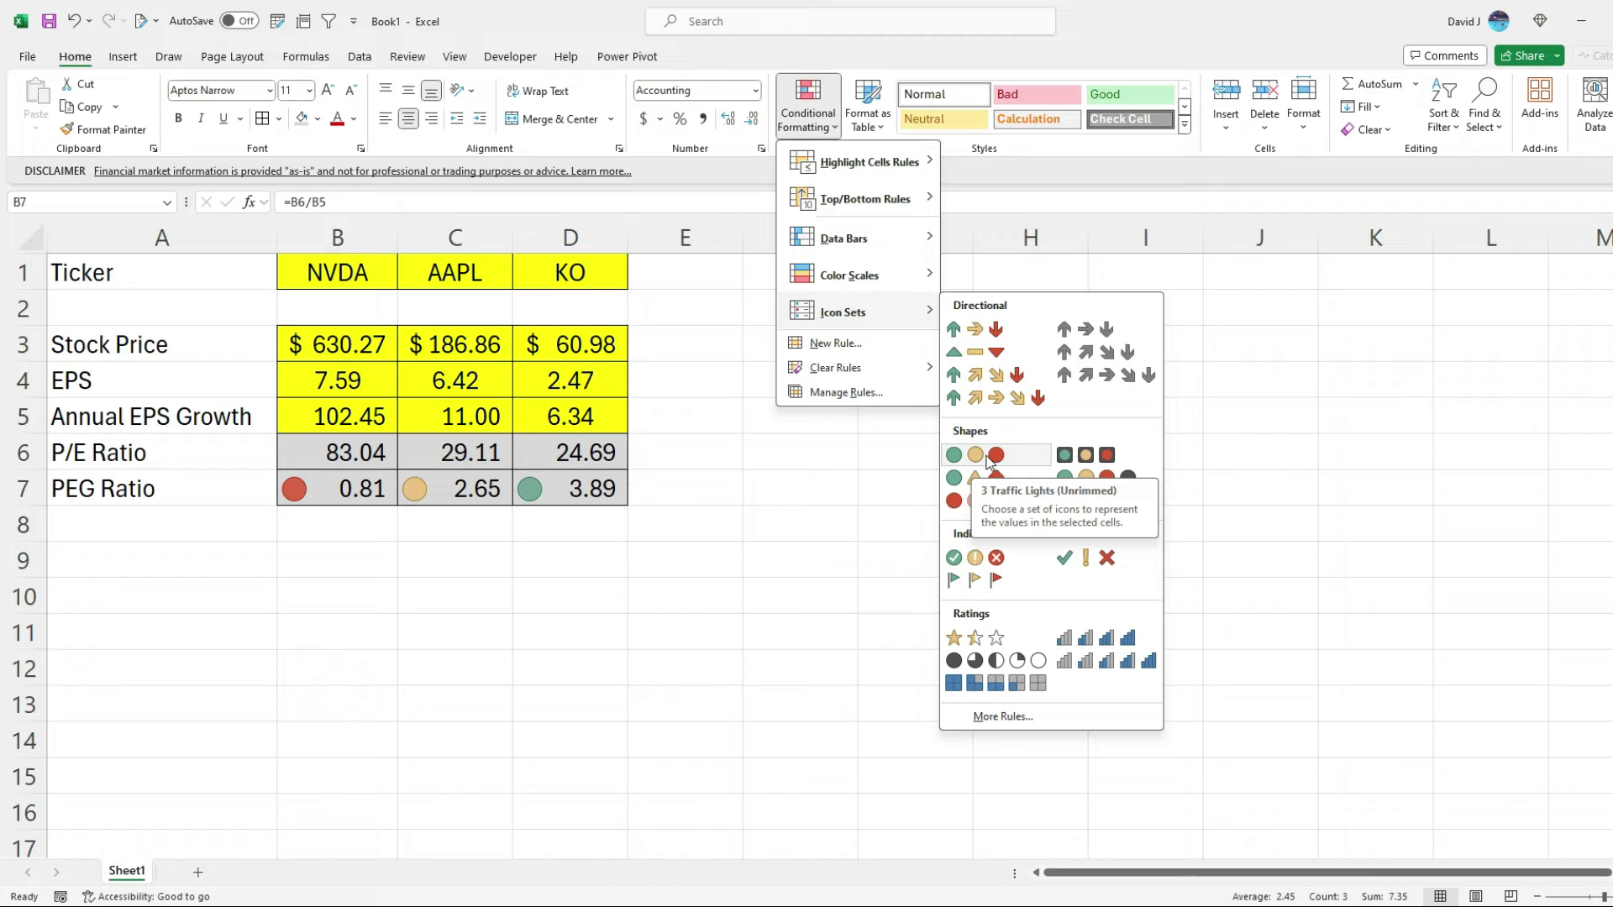
click(987, 457)
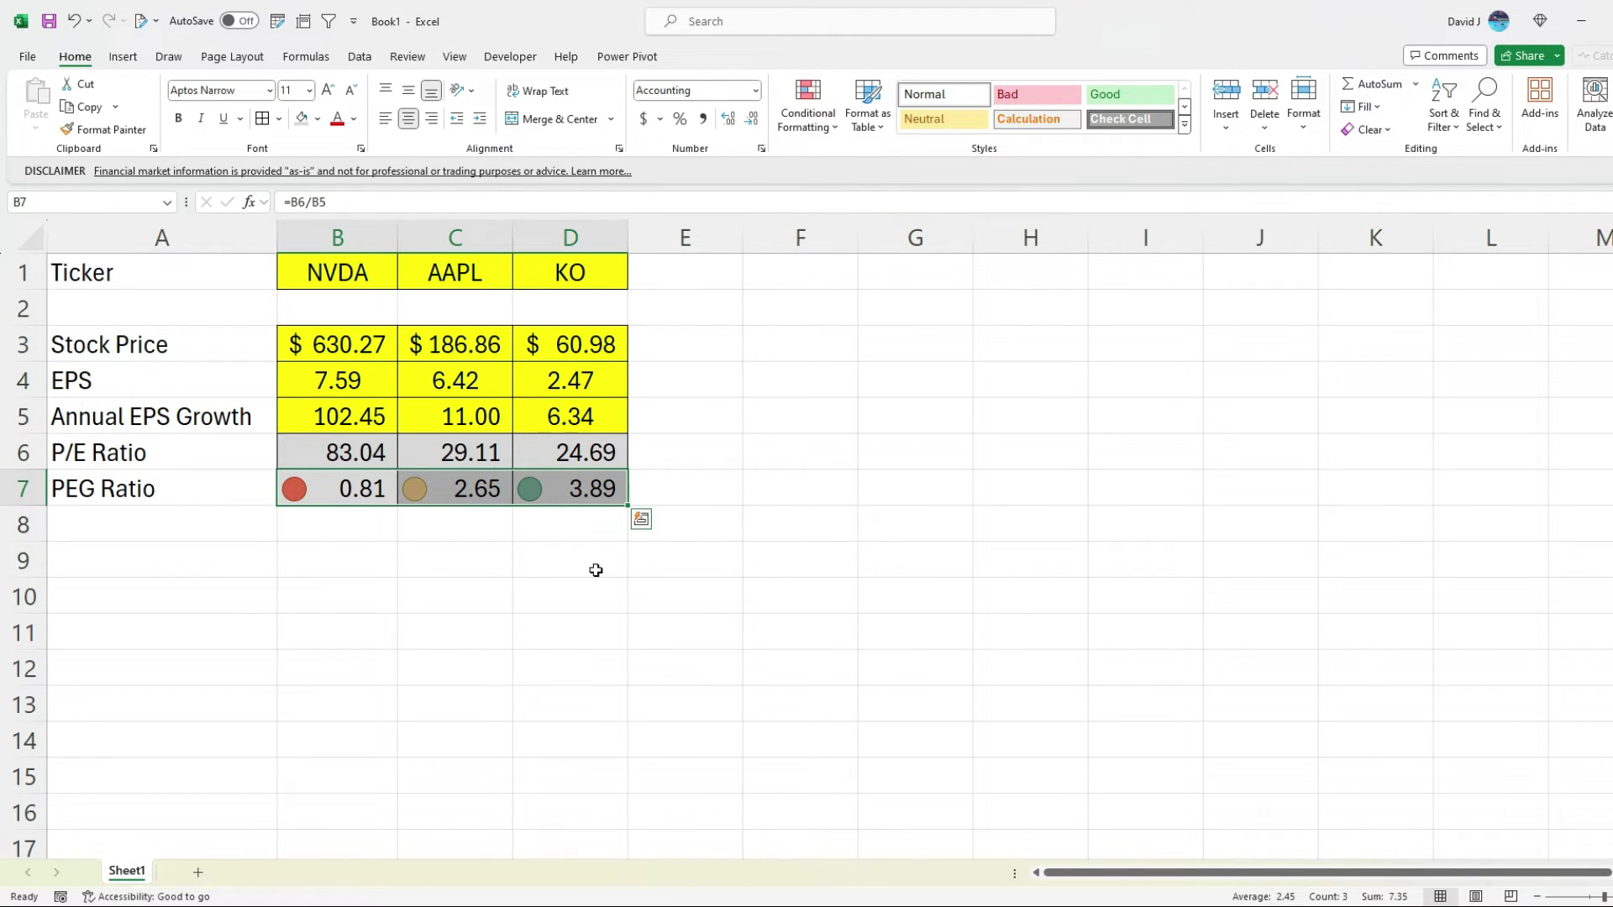
click(807, 105)
click(842, 390)
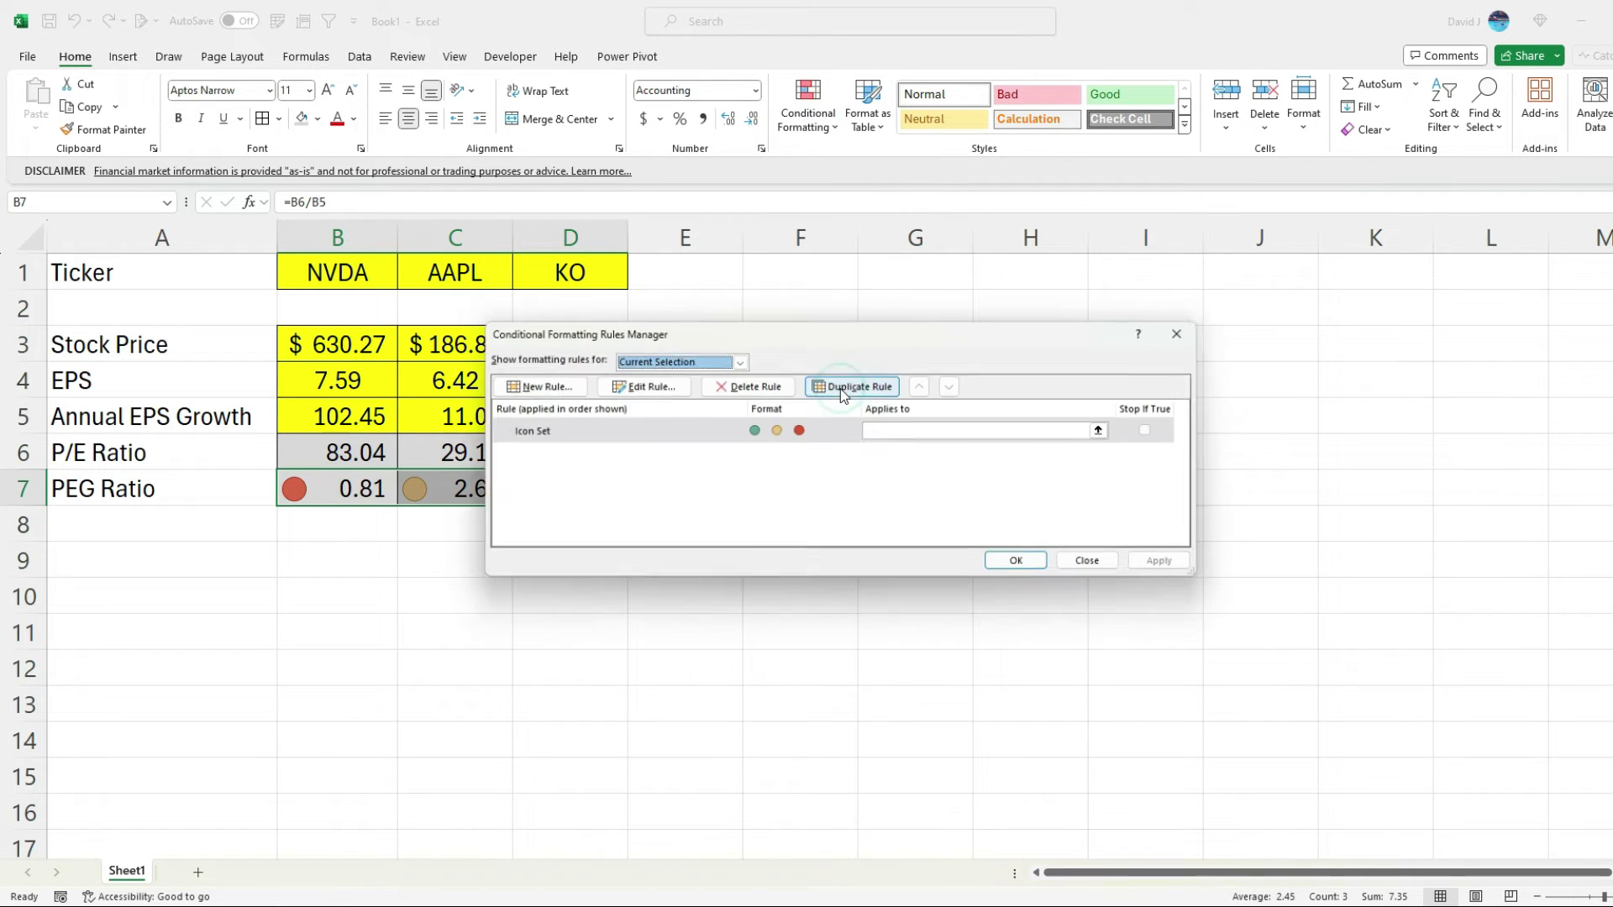
Step: Edit the icon set rule: reverse icon order and set Number thresholds of 3 and 1
click(643, 438)
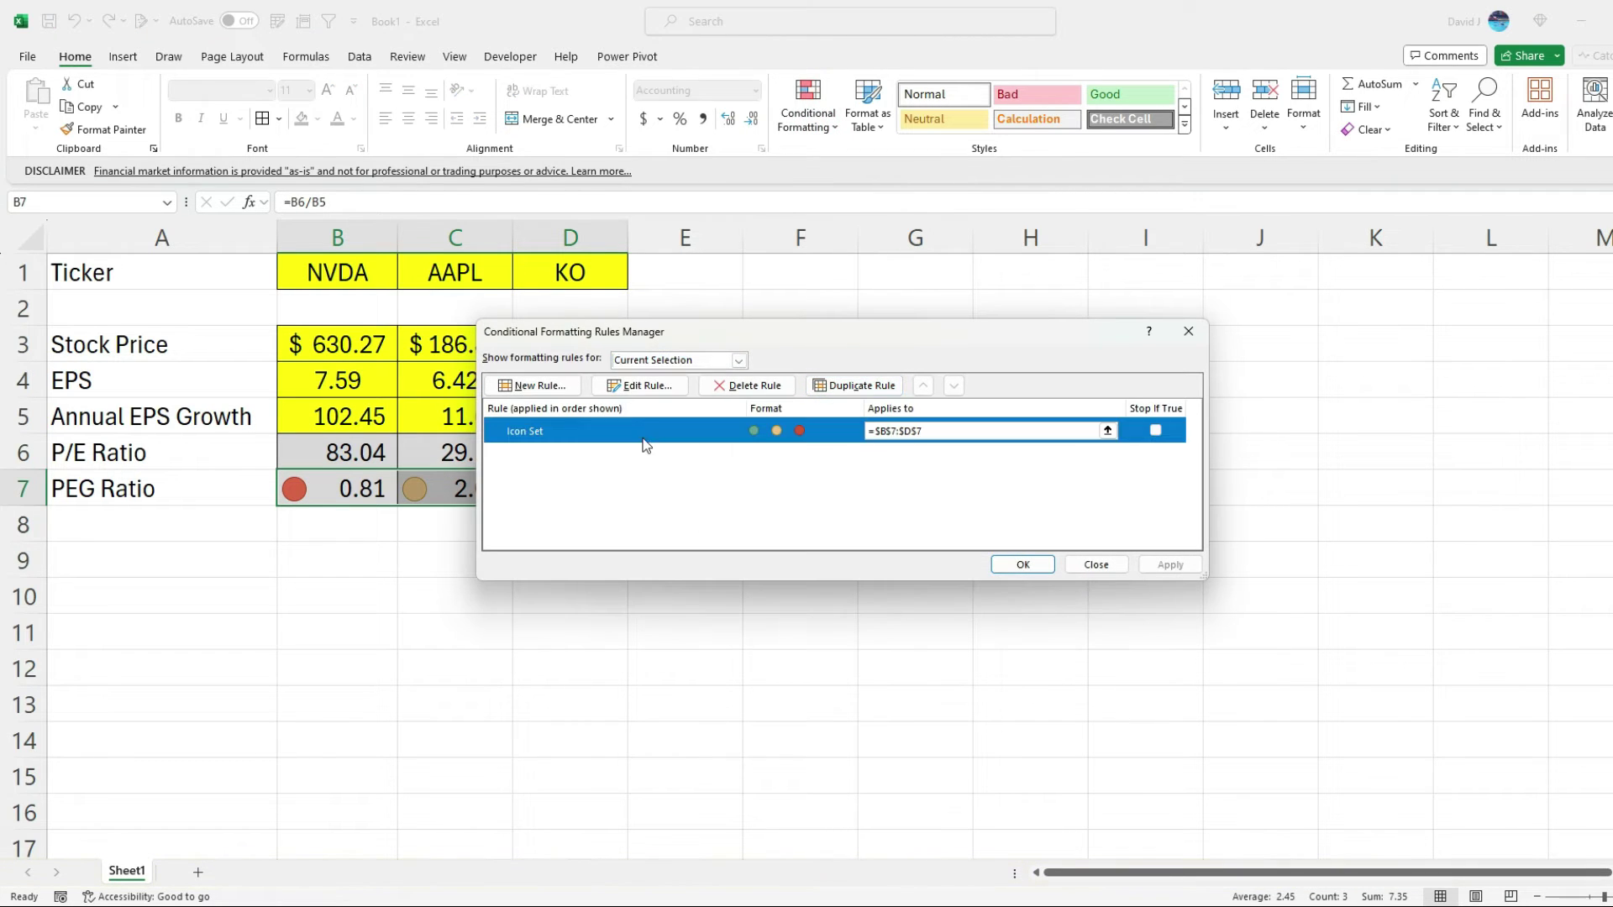
click(653, 395)
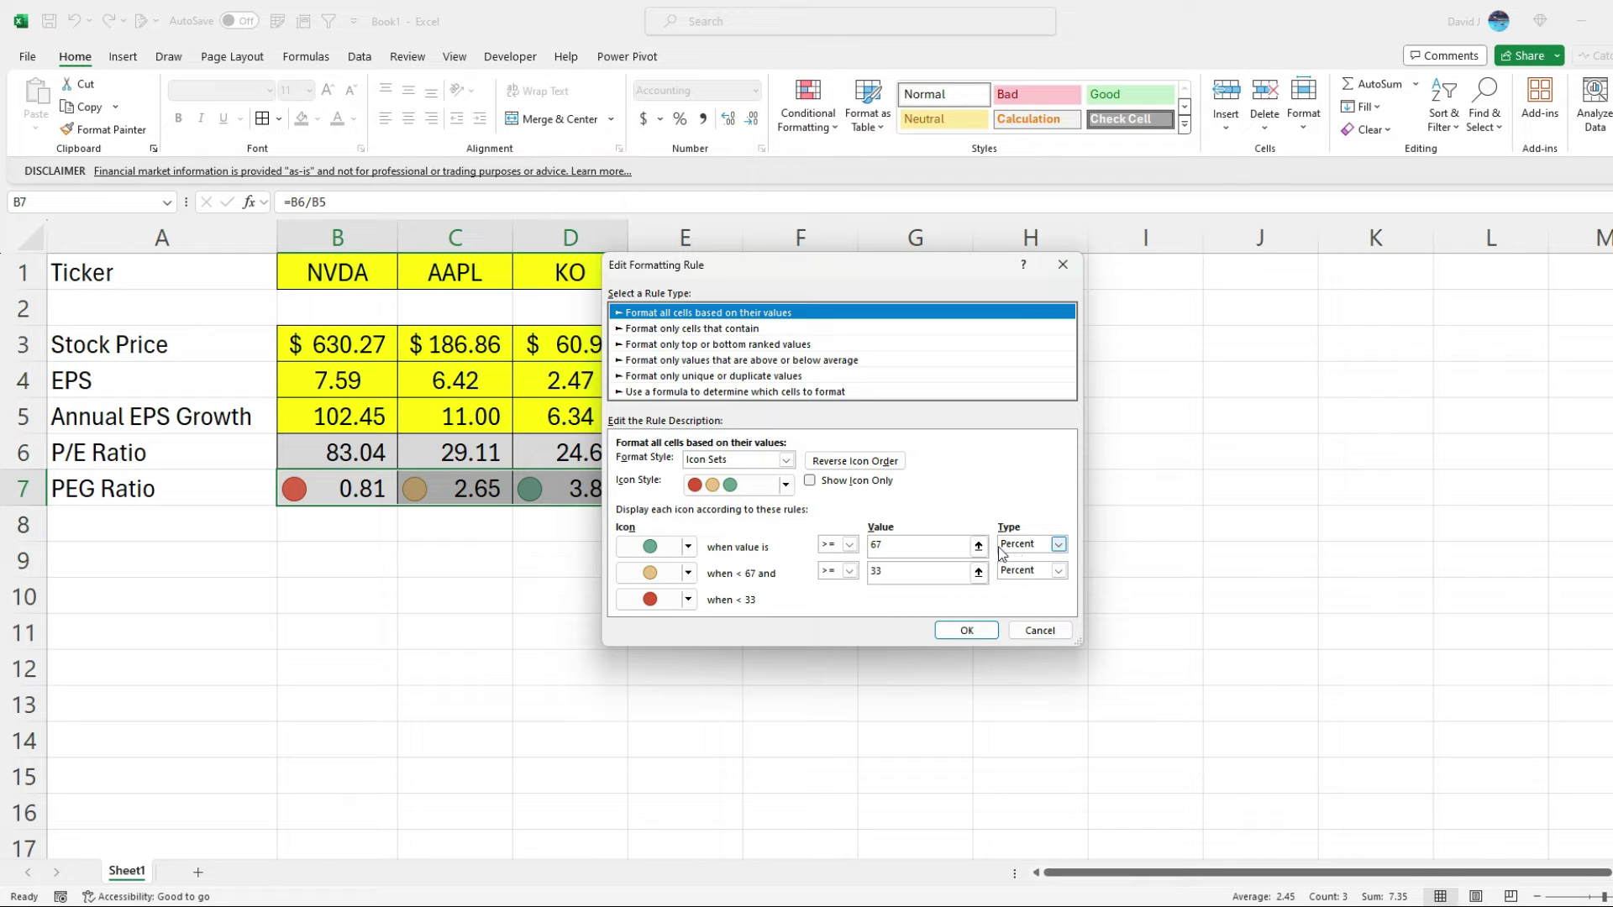
click(851, 462)
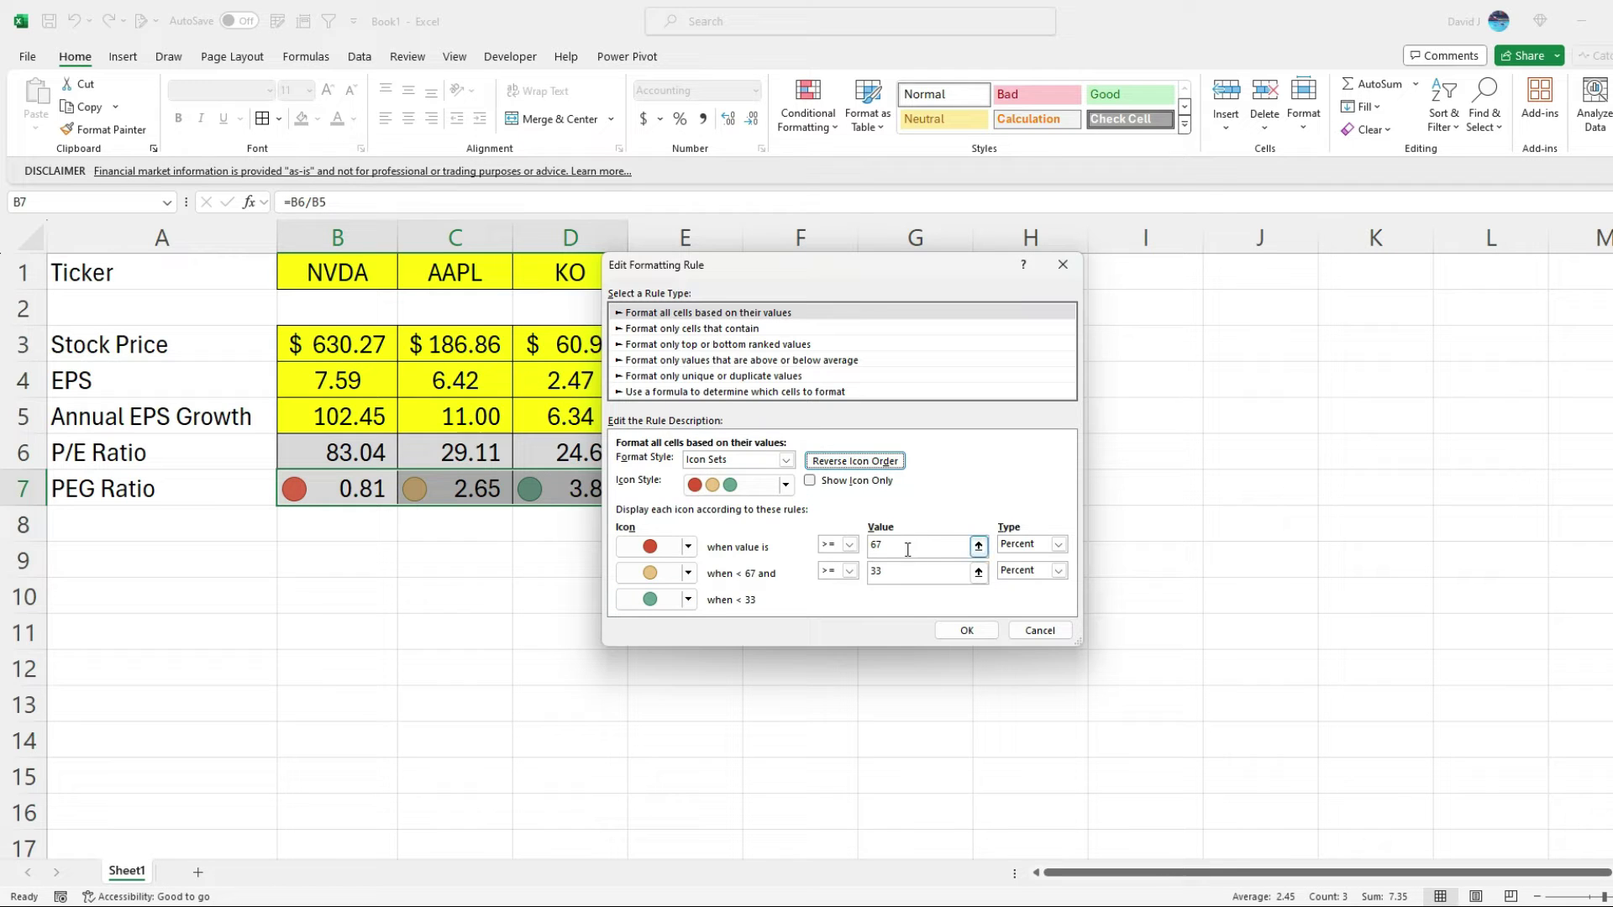
click(1047, 544)
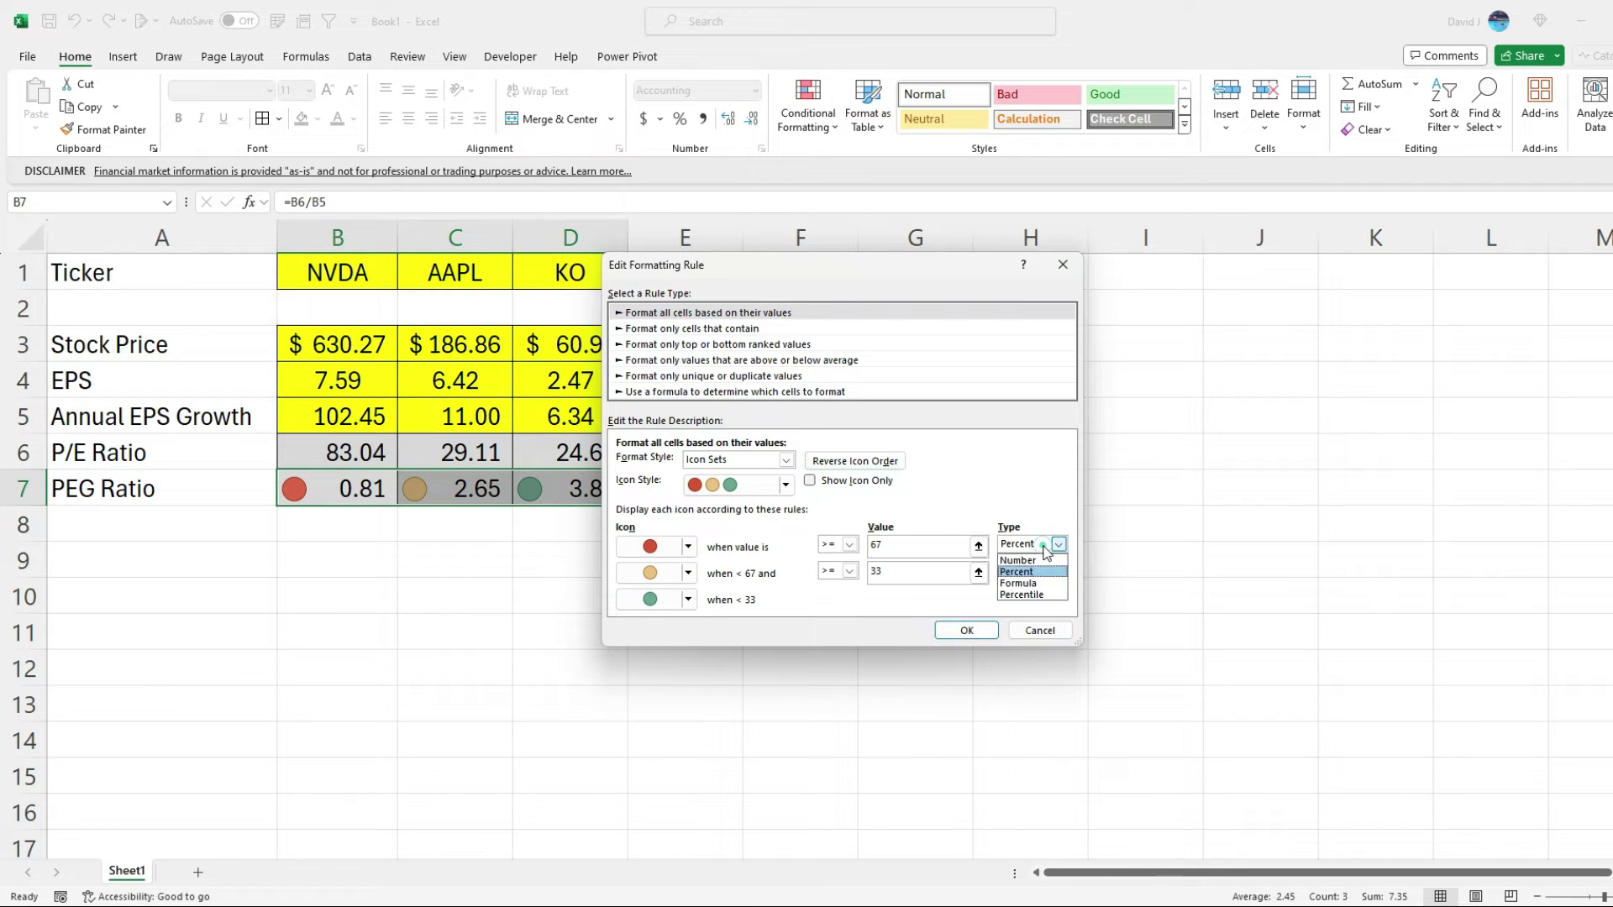
click(1026, 560)
click(1032, 571)
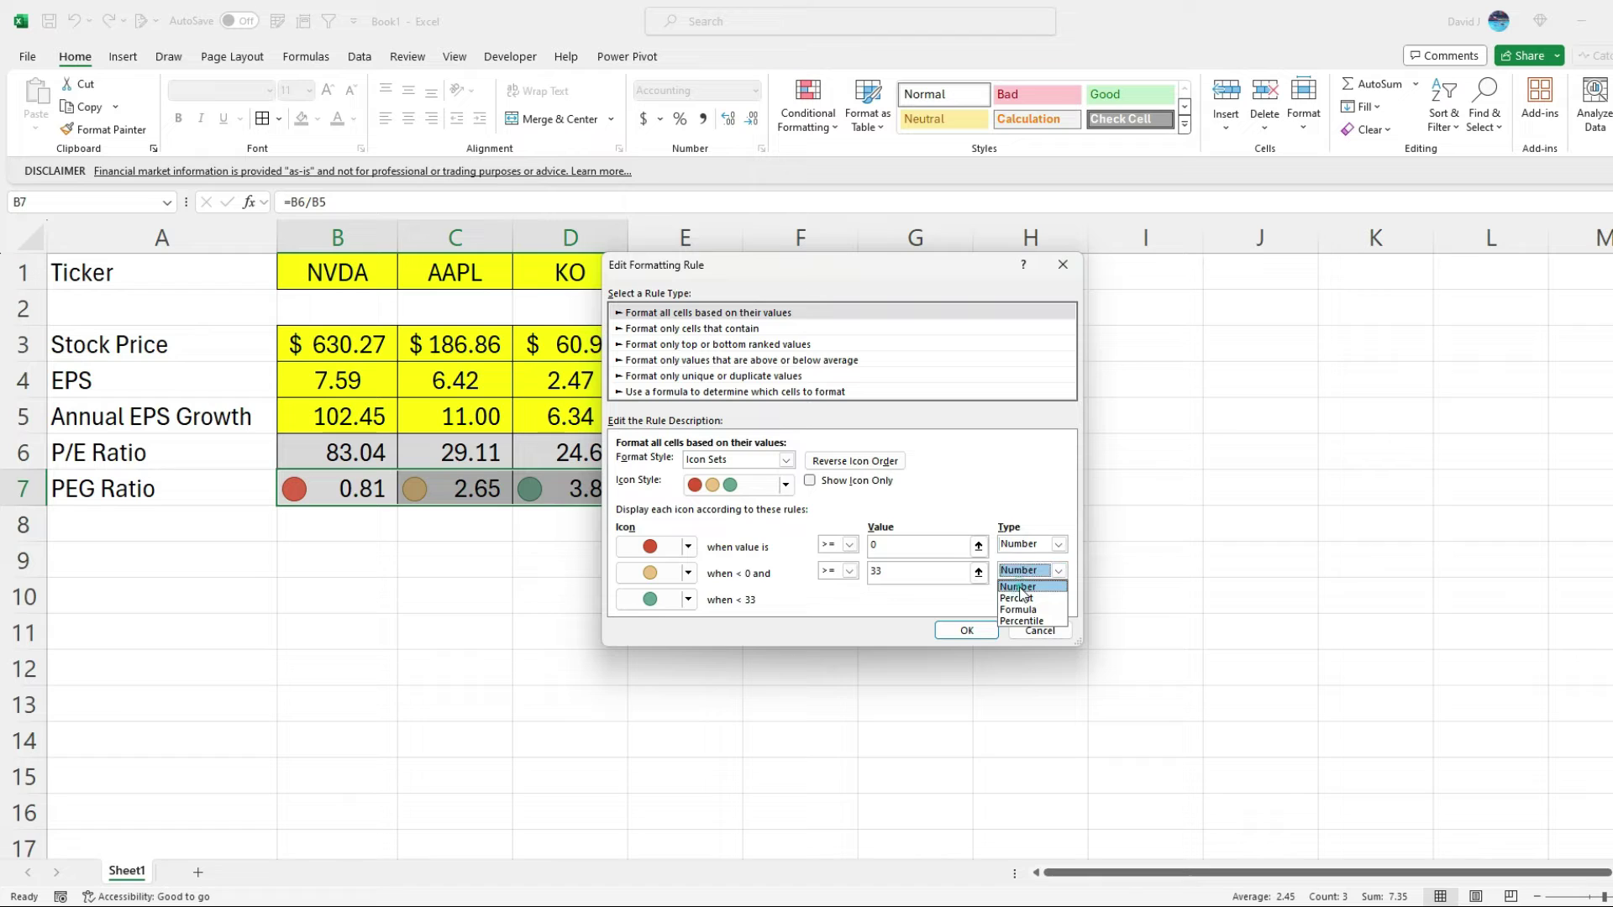
click(1018, 586)
click(932, 549)
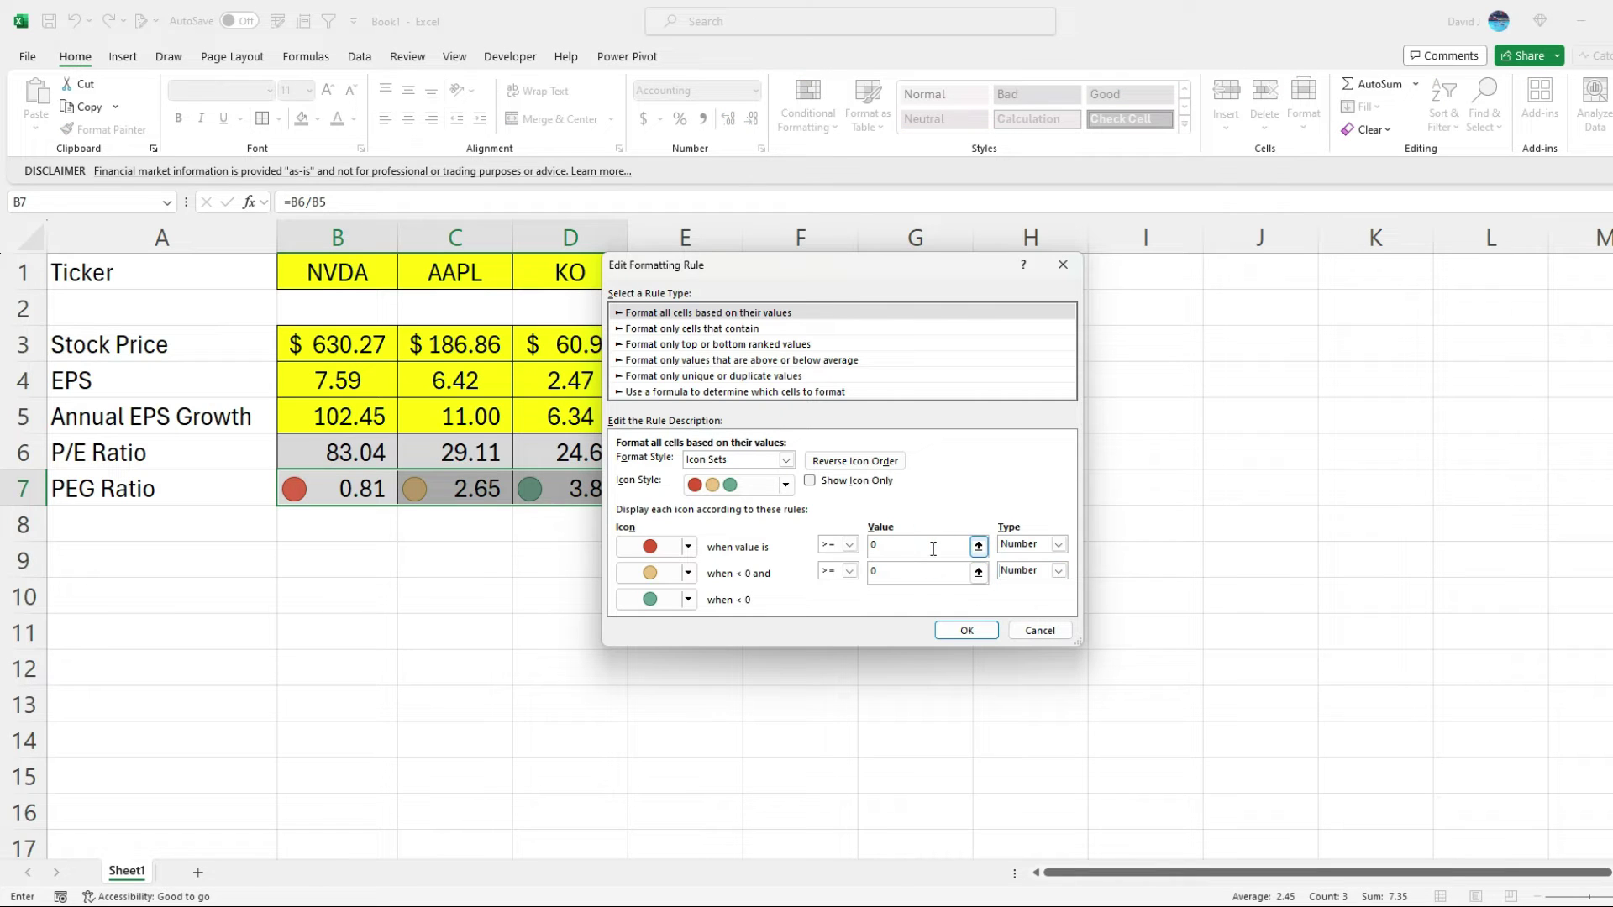
text(3)
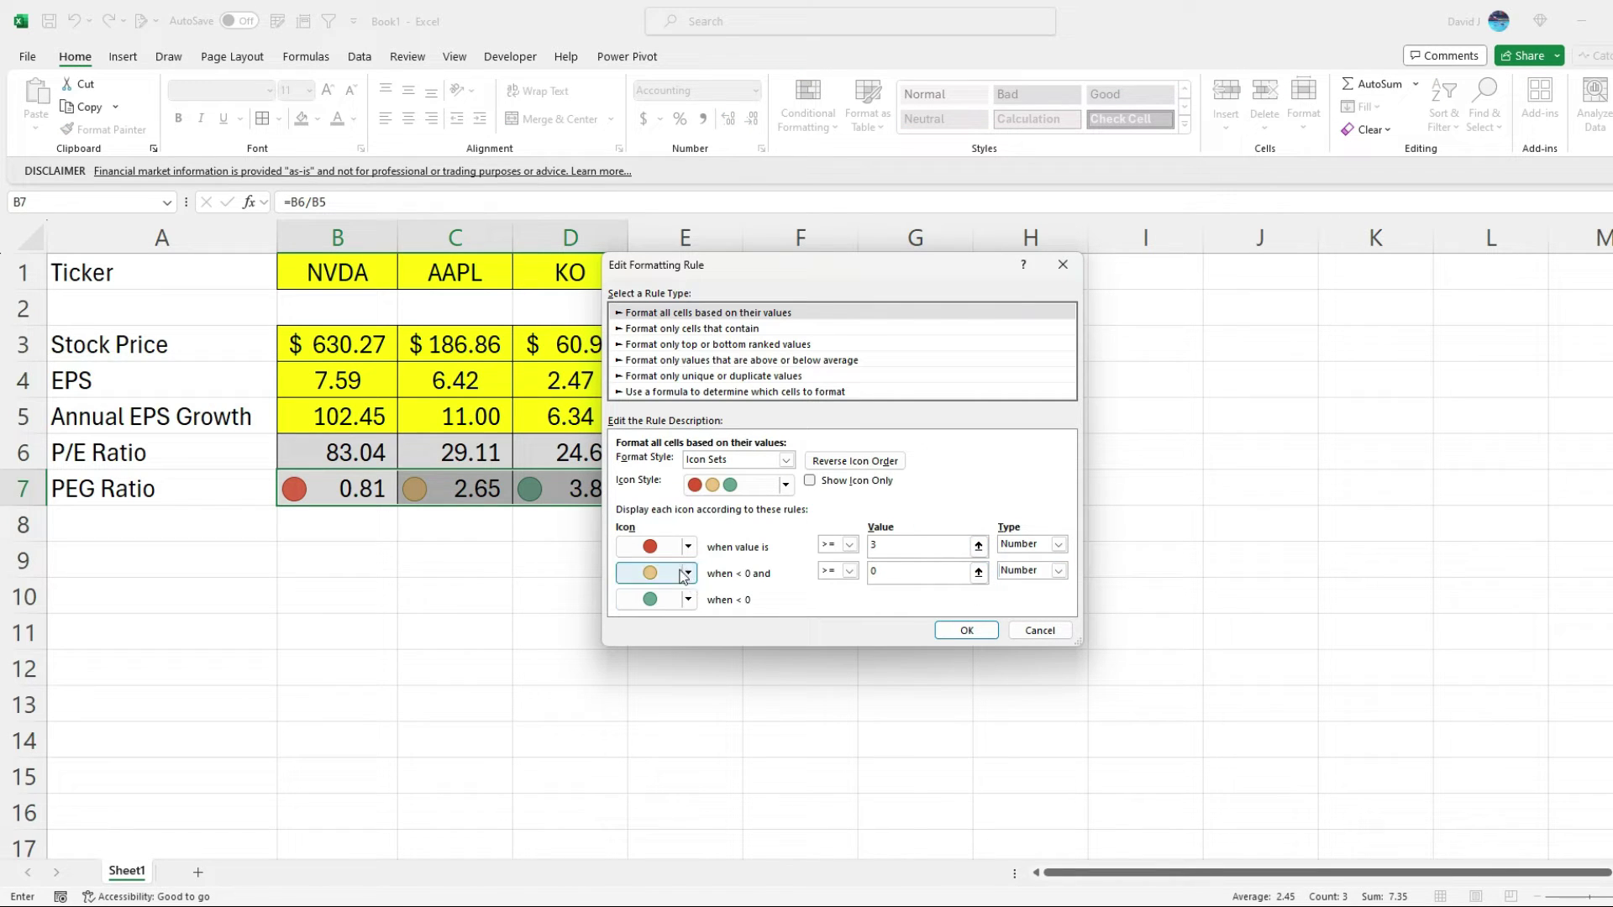
click(887, 578)
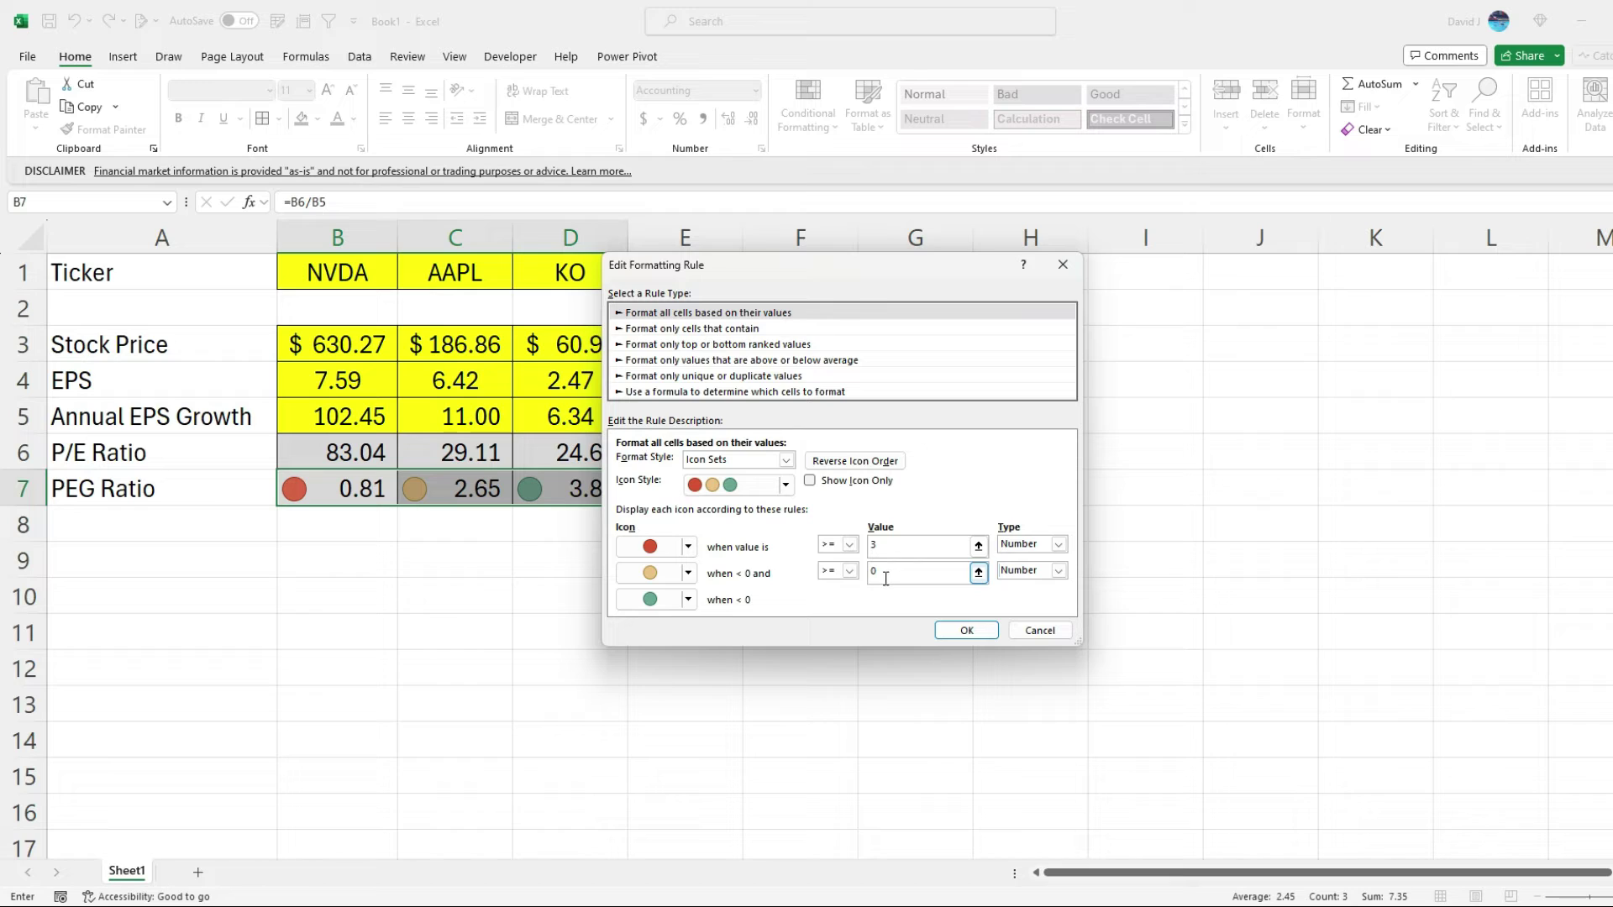
key(shift+Tab)
double_click(873, 570)
text(1)
click(966, 630)
Step: Apply the updated rule so PEGs show green 0.81, yellow 2.65, red 3.89
click(965, 630)
click(1161, 562)
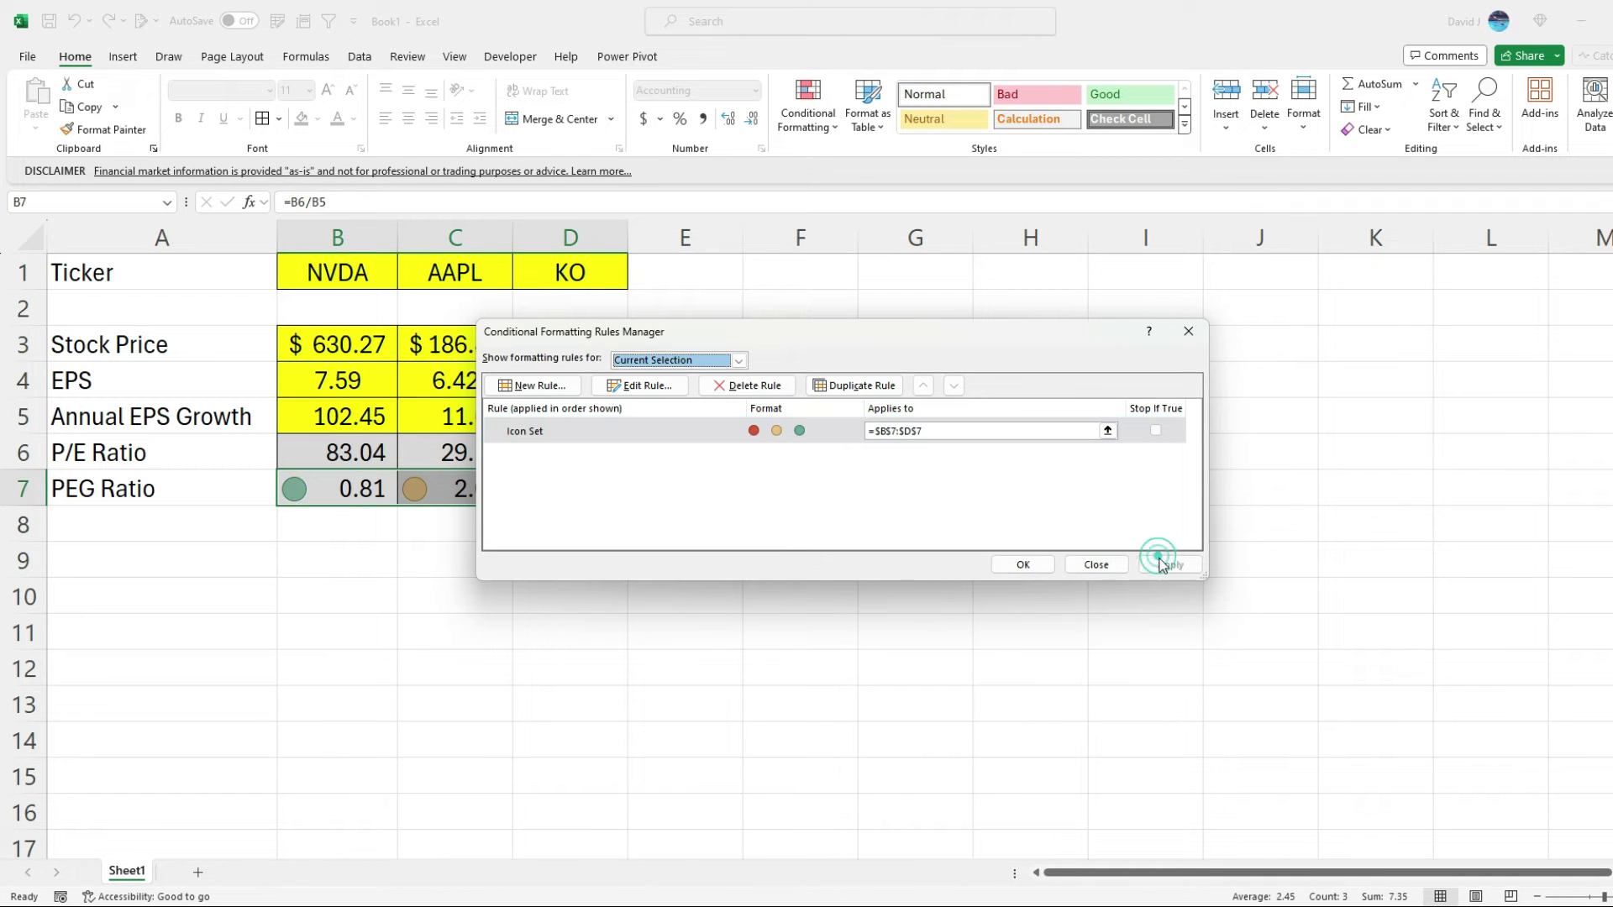
click(1022, 564)
click(592, 588)
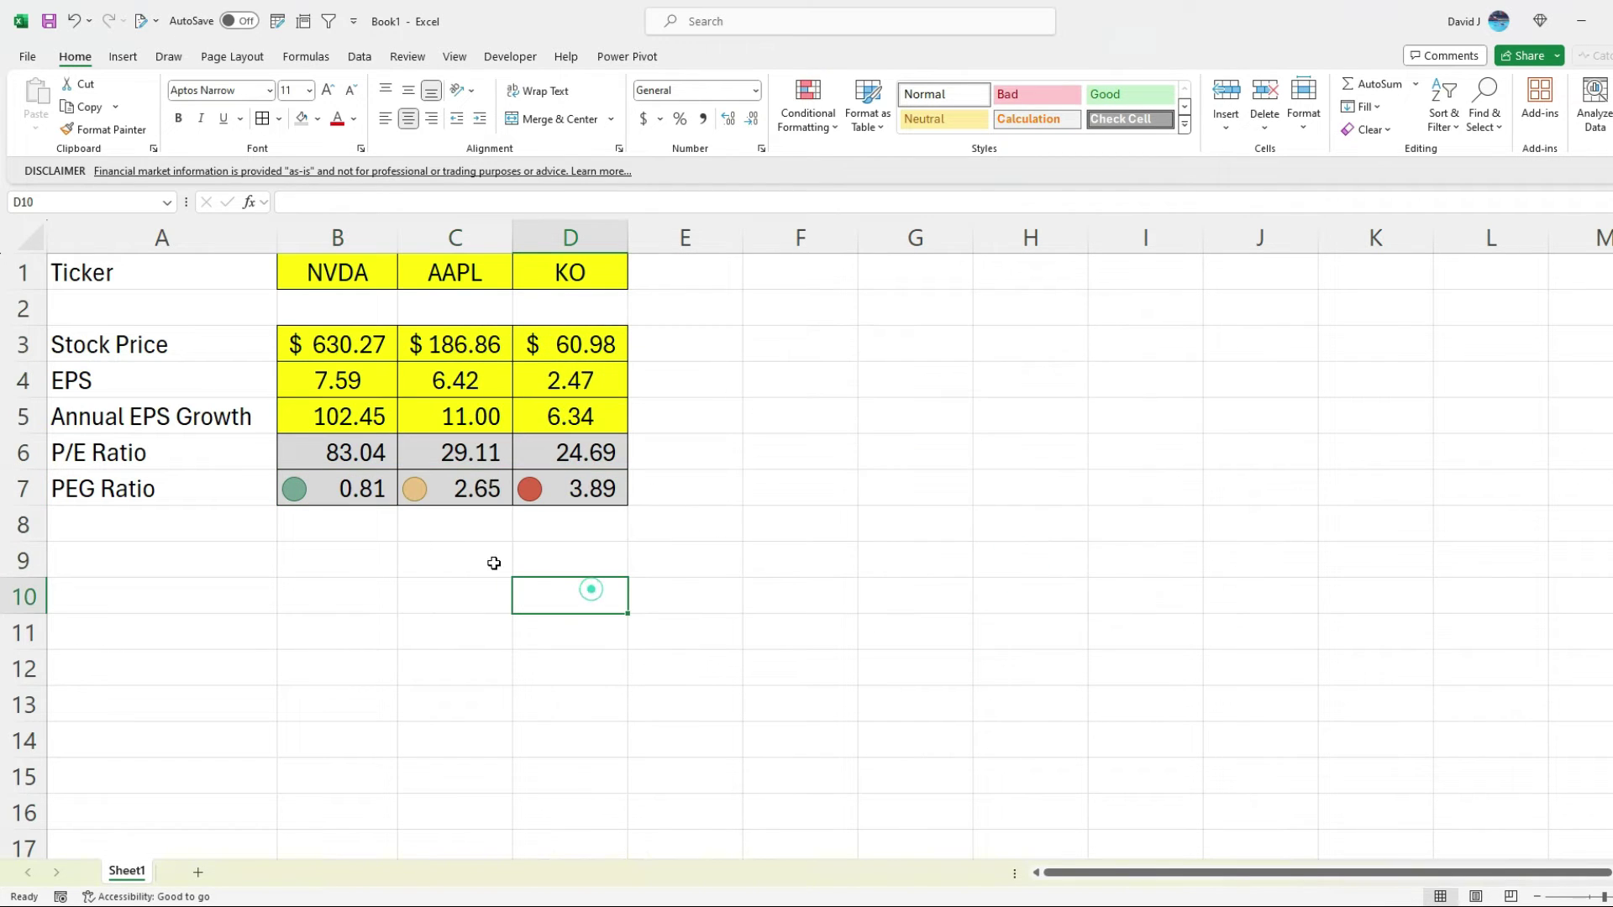
click(351, 495)
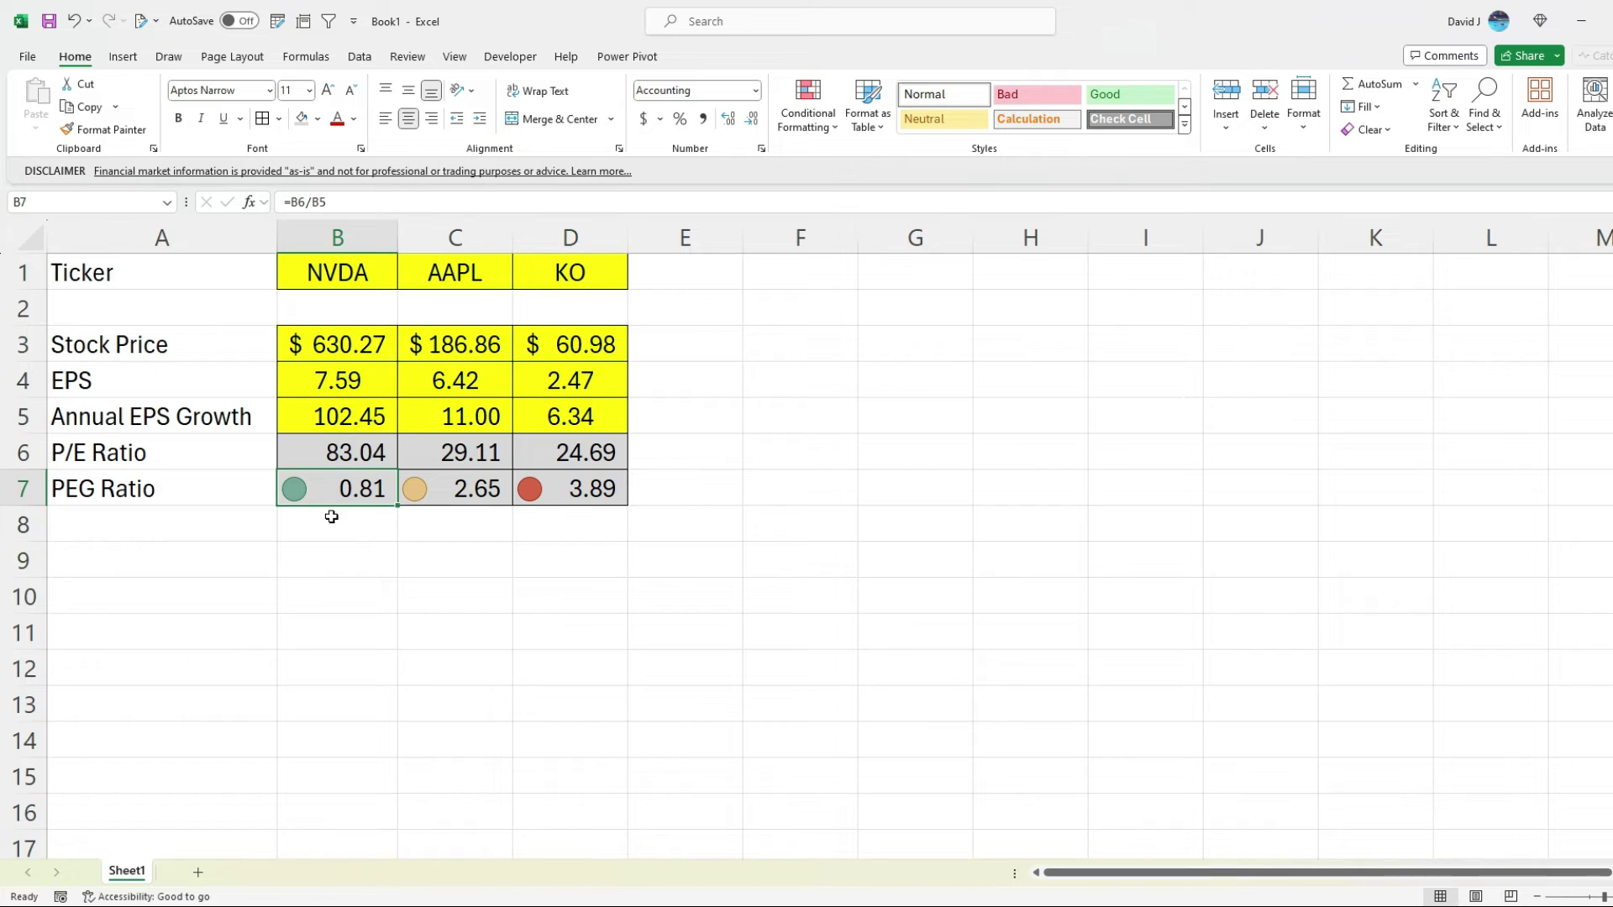
click(477, 494)
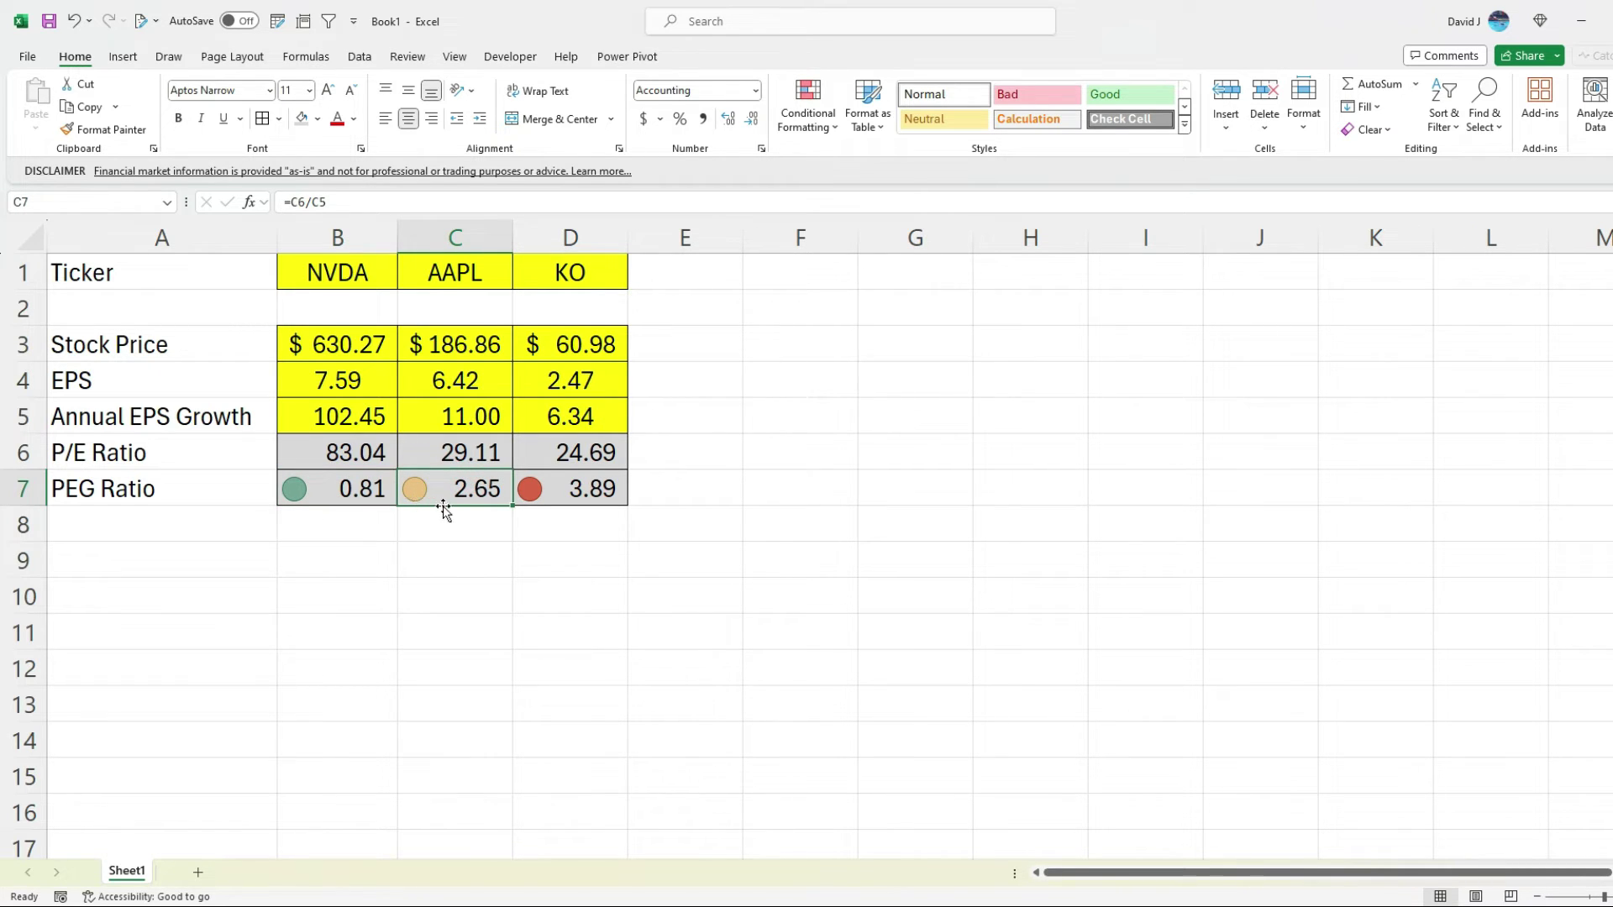
click(576, 494)
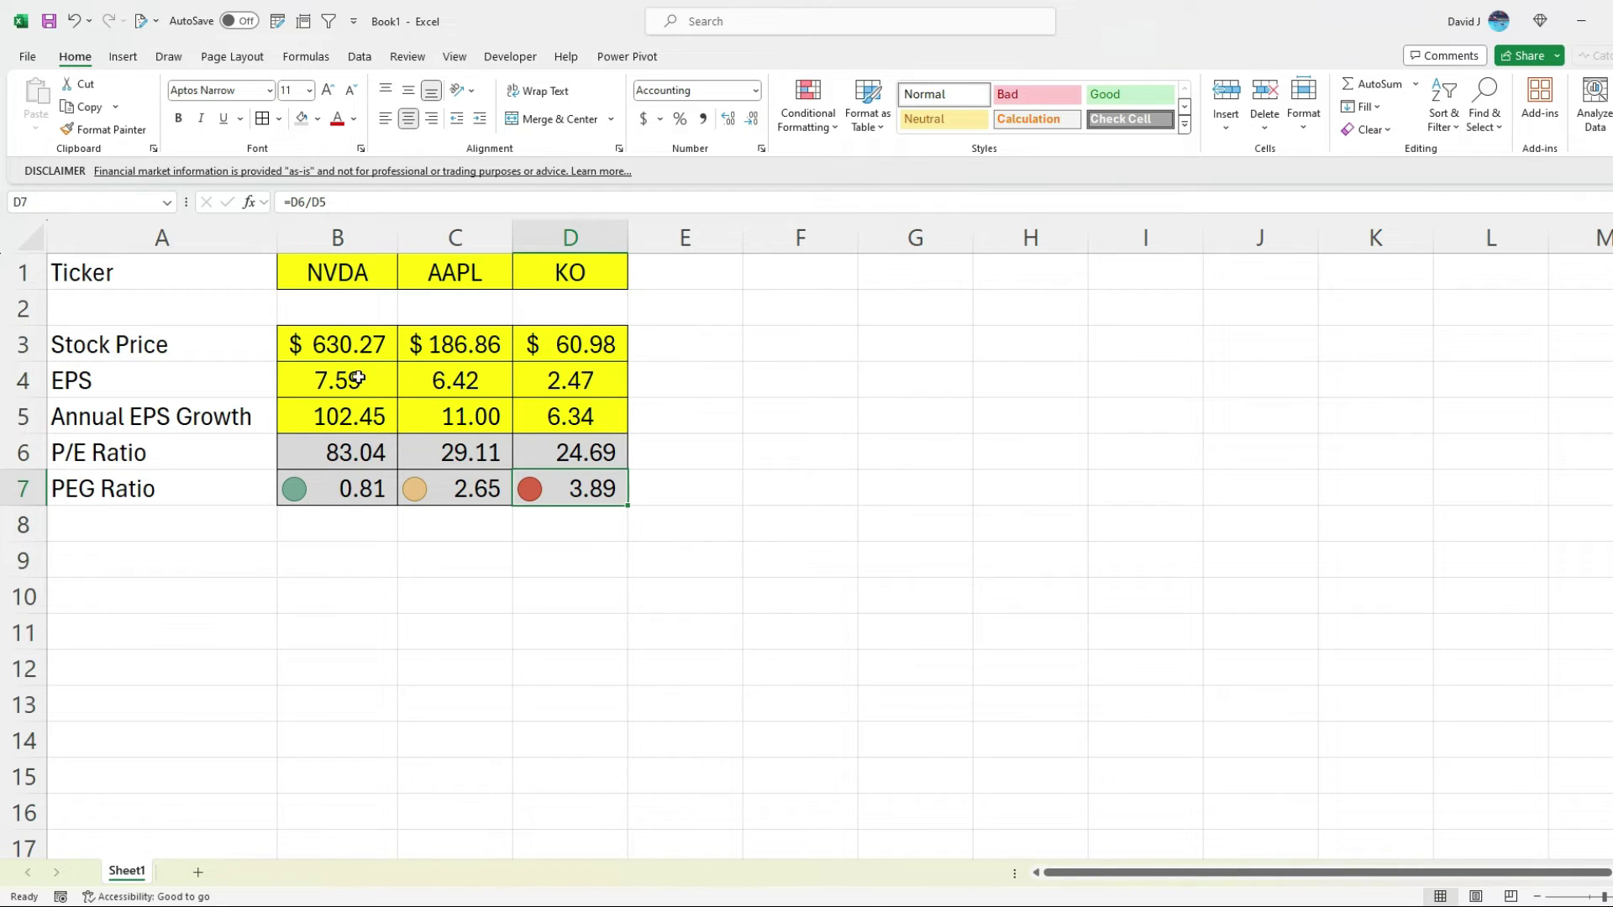
click(360, 416)
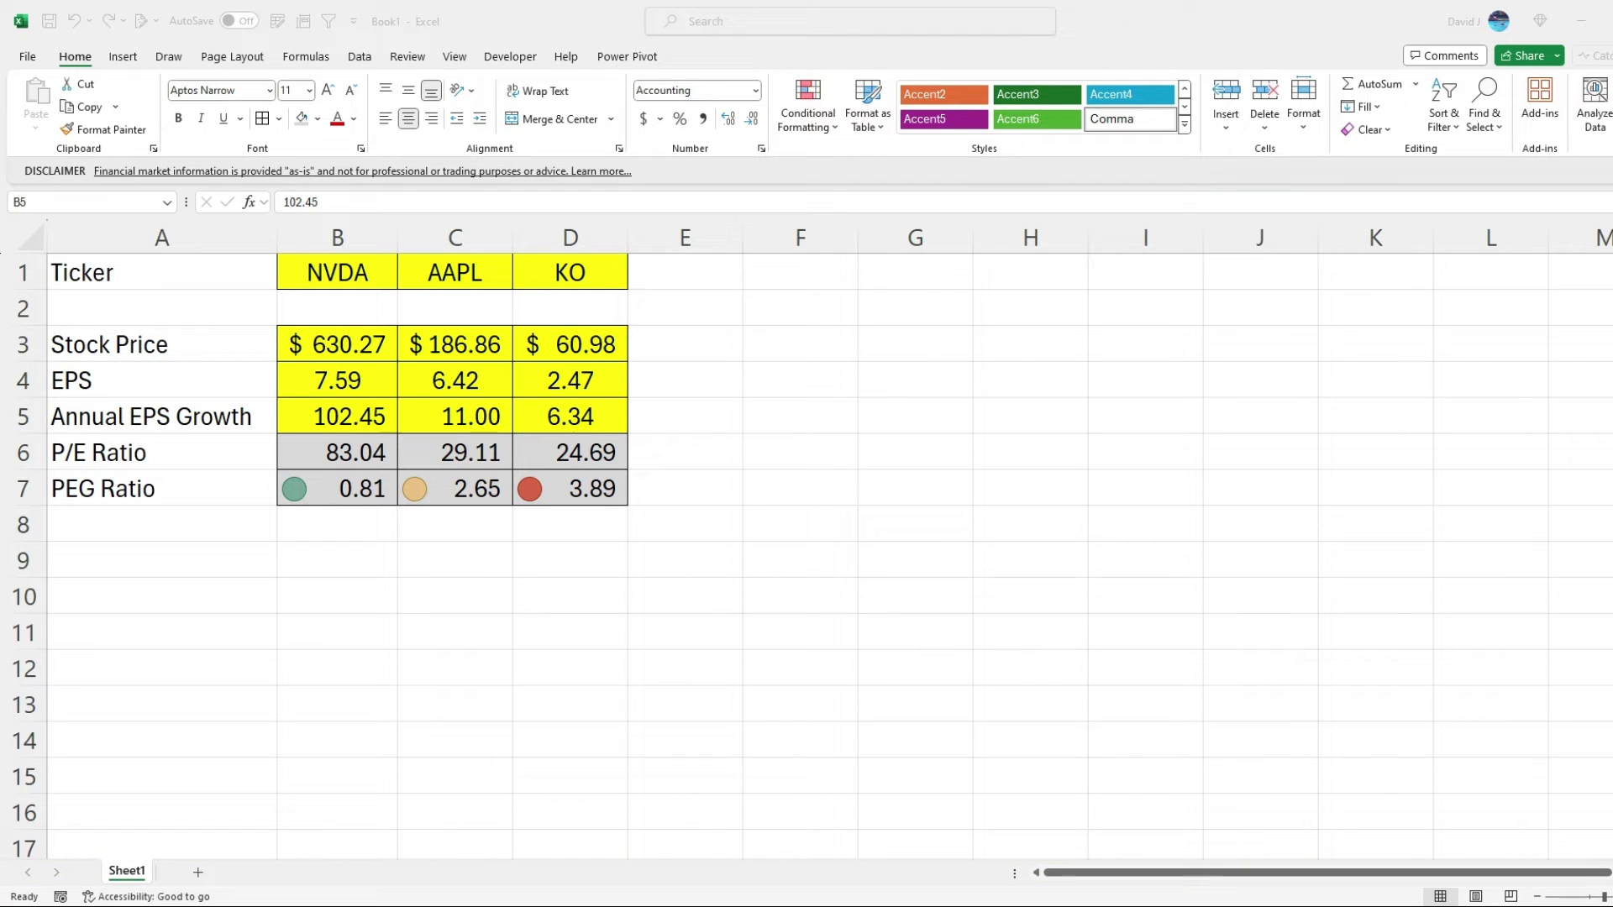
drag(1611, 150, 1110, 121)
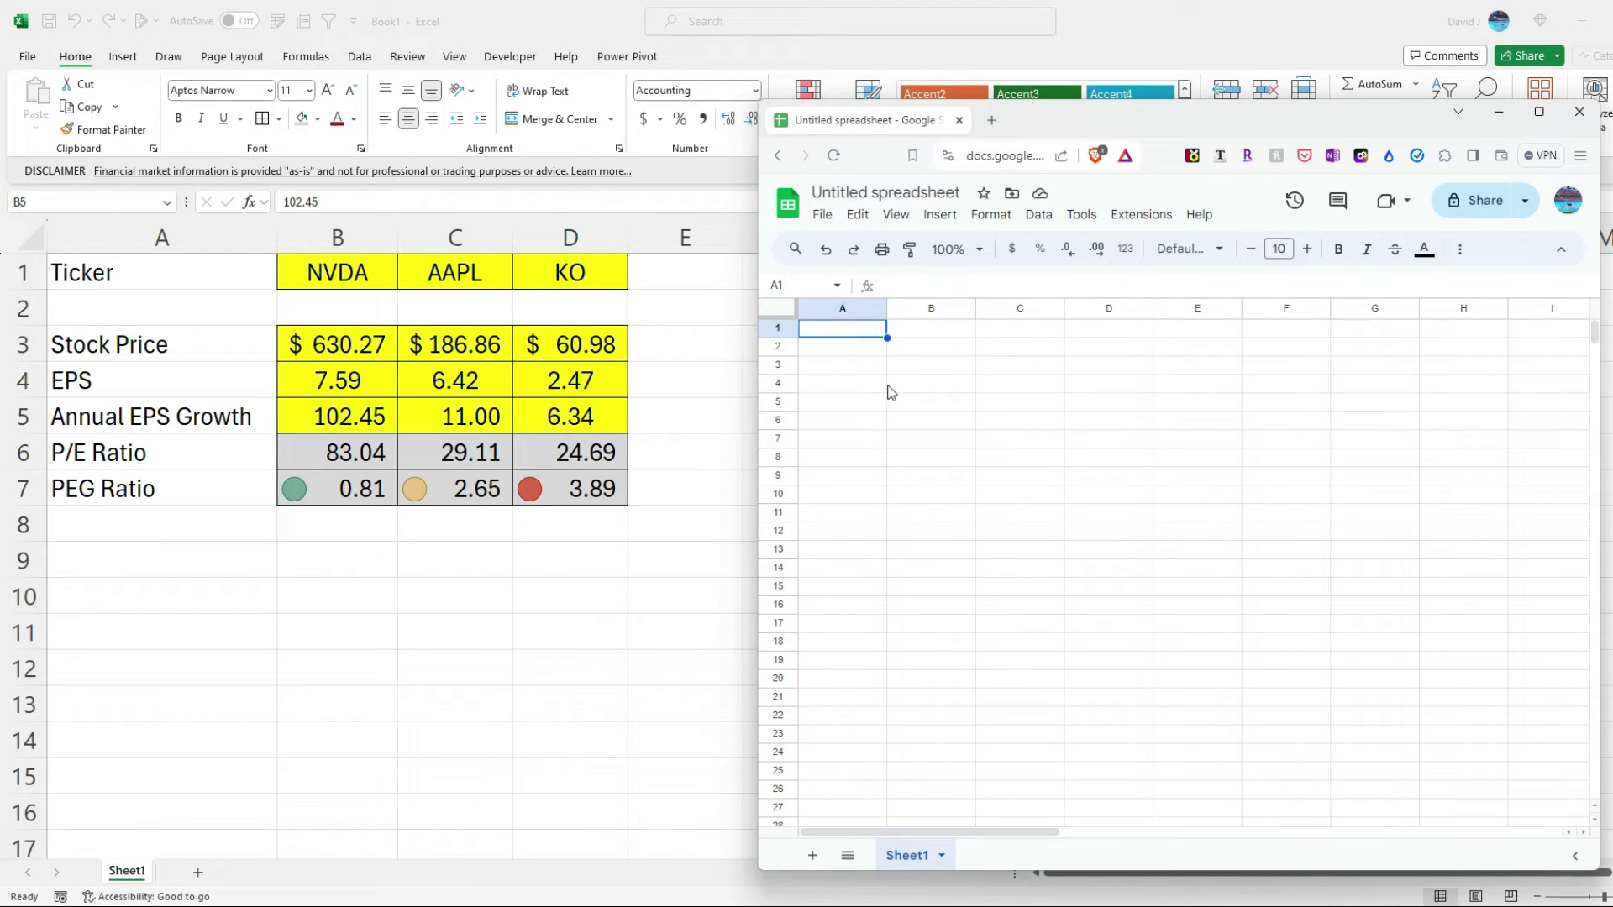
Step: Enter the header row Ticker, NVDA, AAPL, KO in A1:D1
text(Ticker)
key(Tab)
text(NVDA)
key(Tab)
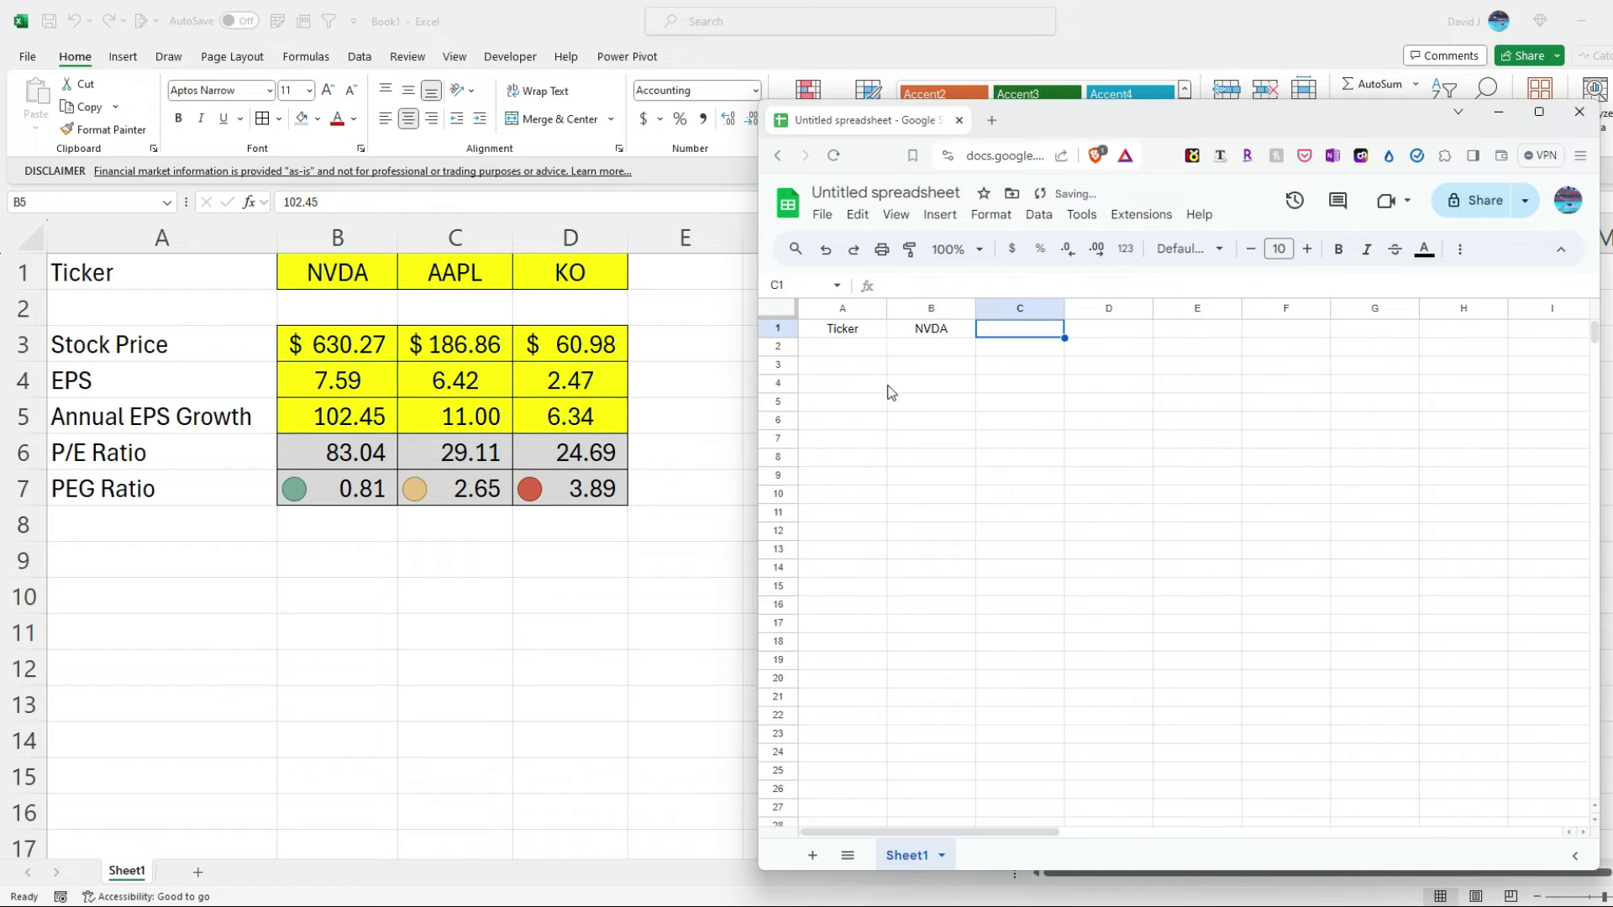
text(AAPL)
key(Tab)
text(KO)
key(Return)
key(Down)
Step: Add a Stock Price row with =GOOGLEFINANCE(B1,"price") in B3, filled across to D3
text(Stock Price)
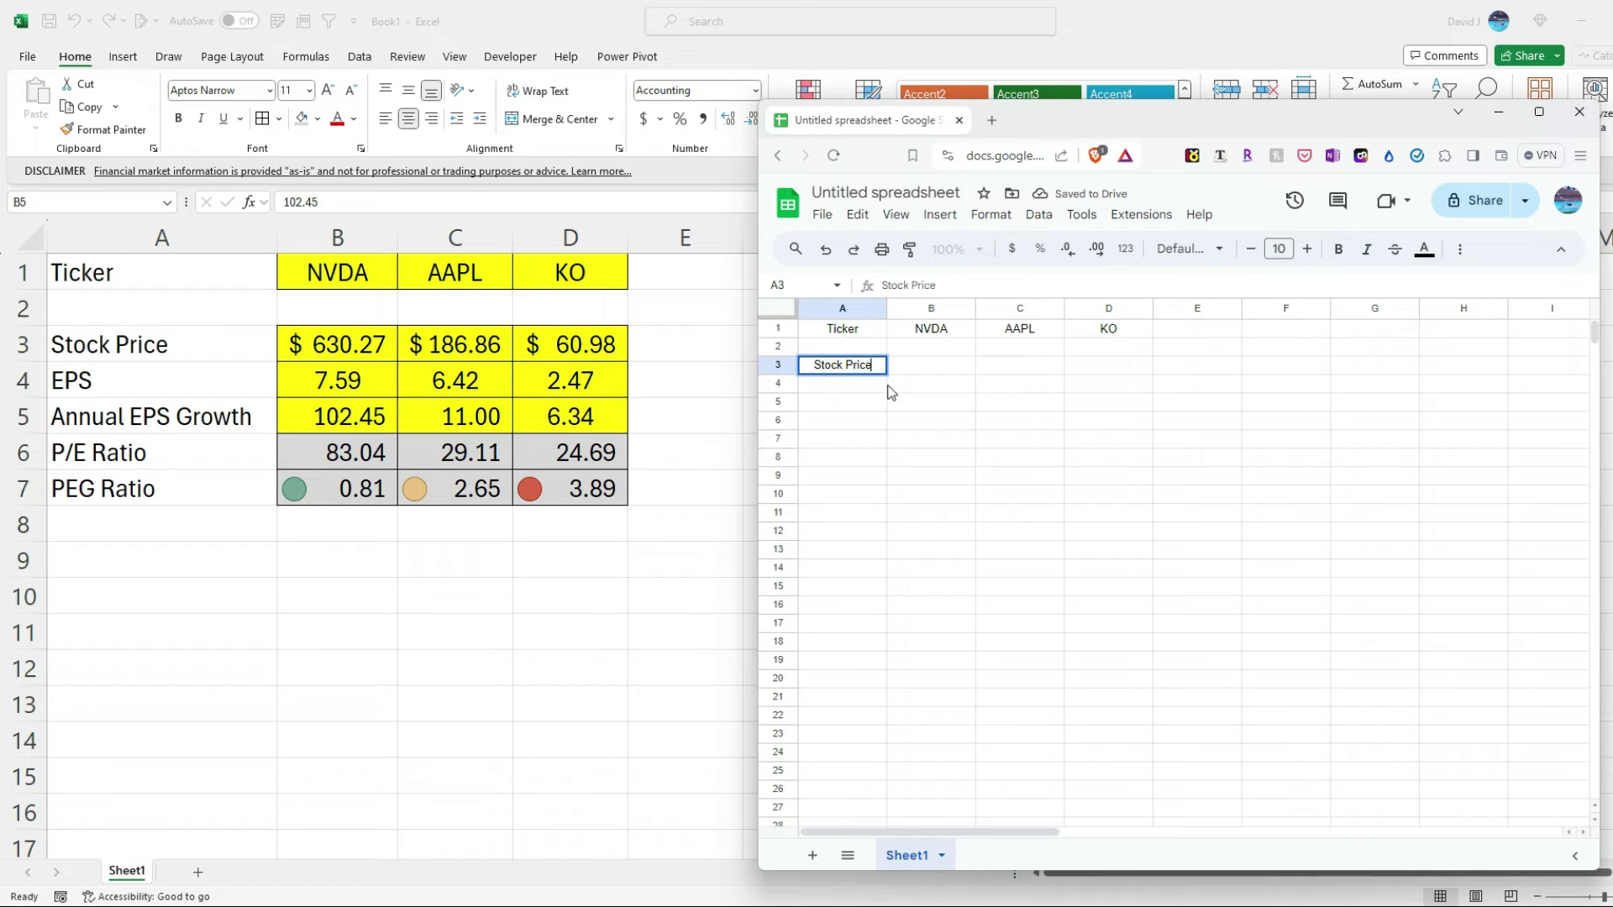
key(Tab)
text(=GOOGLEFINANCE()
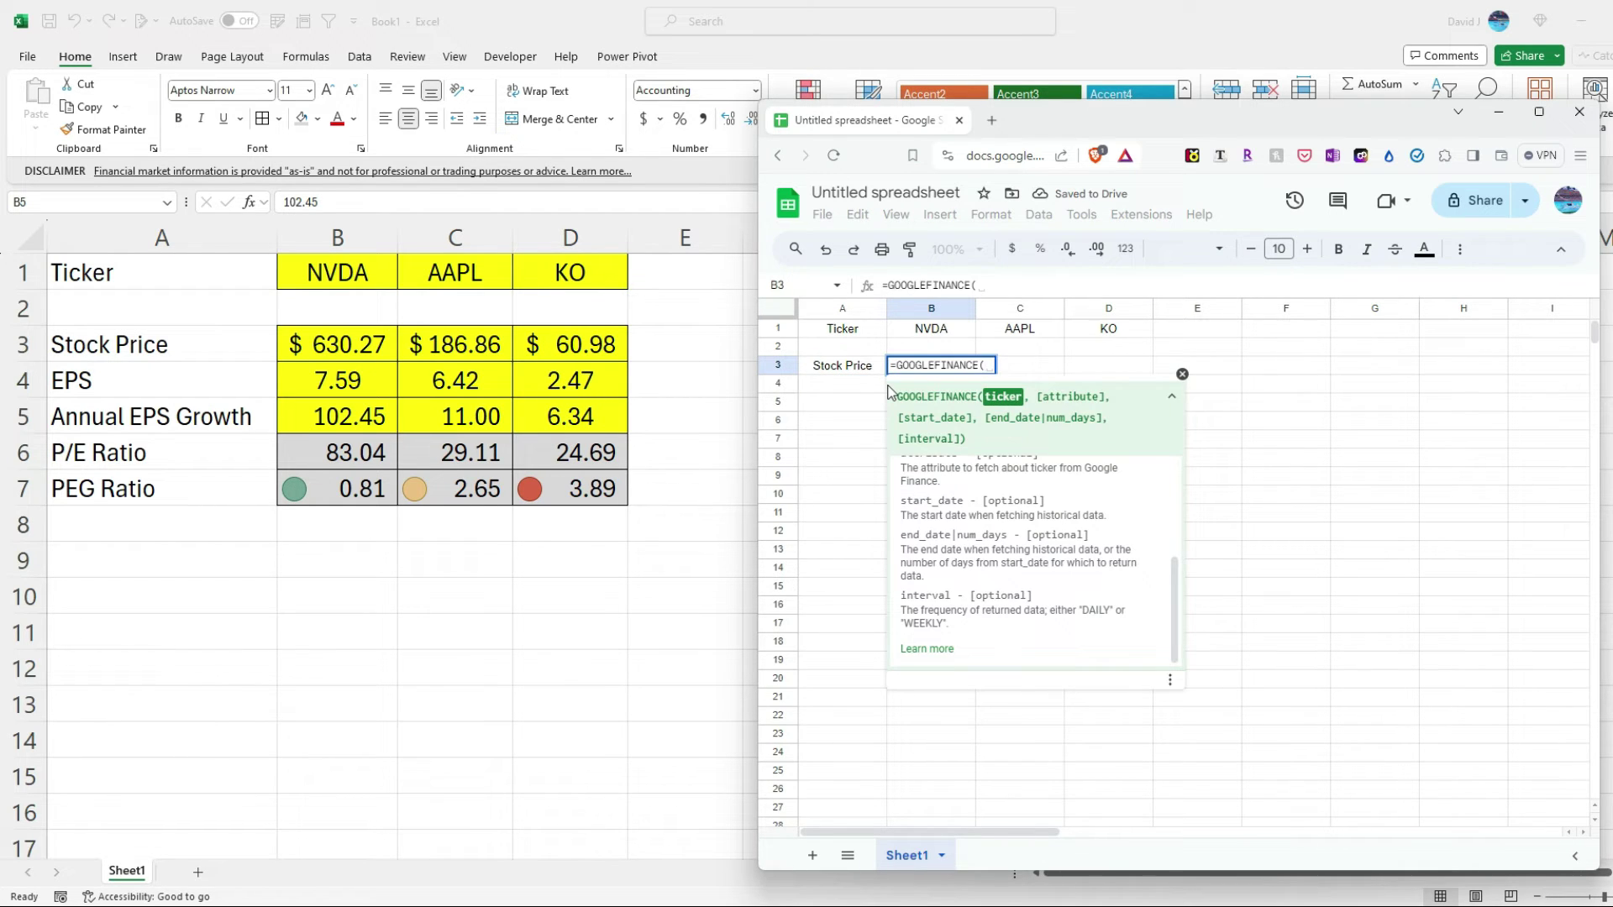
key(Up)
key(Up)
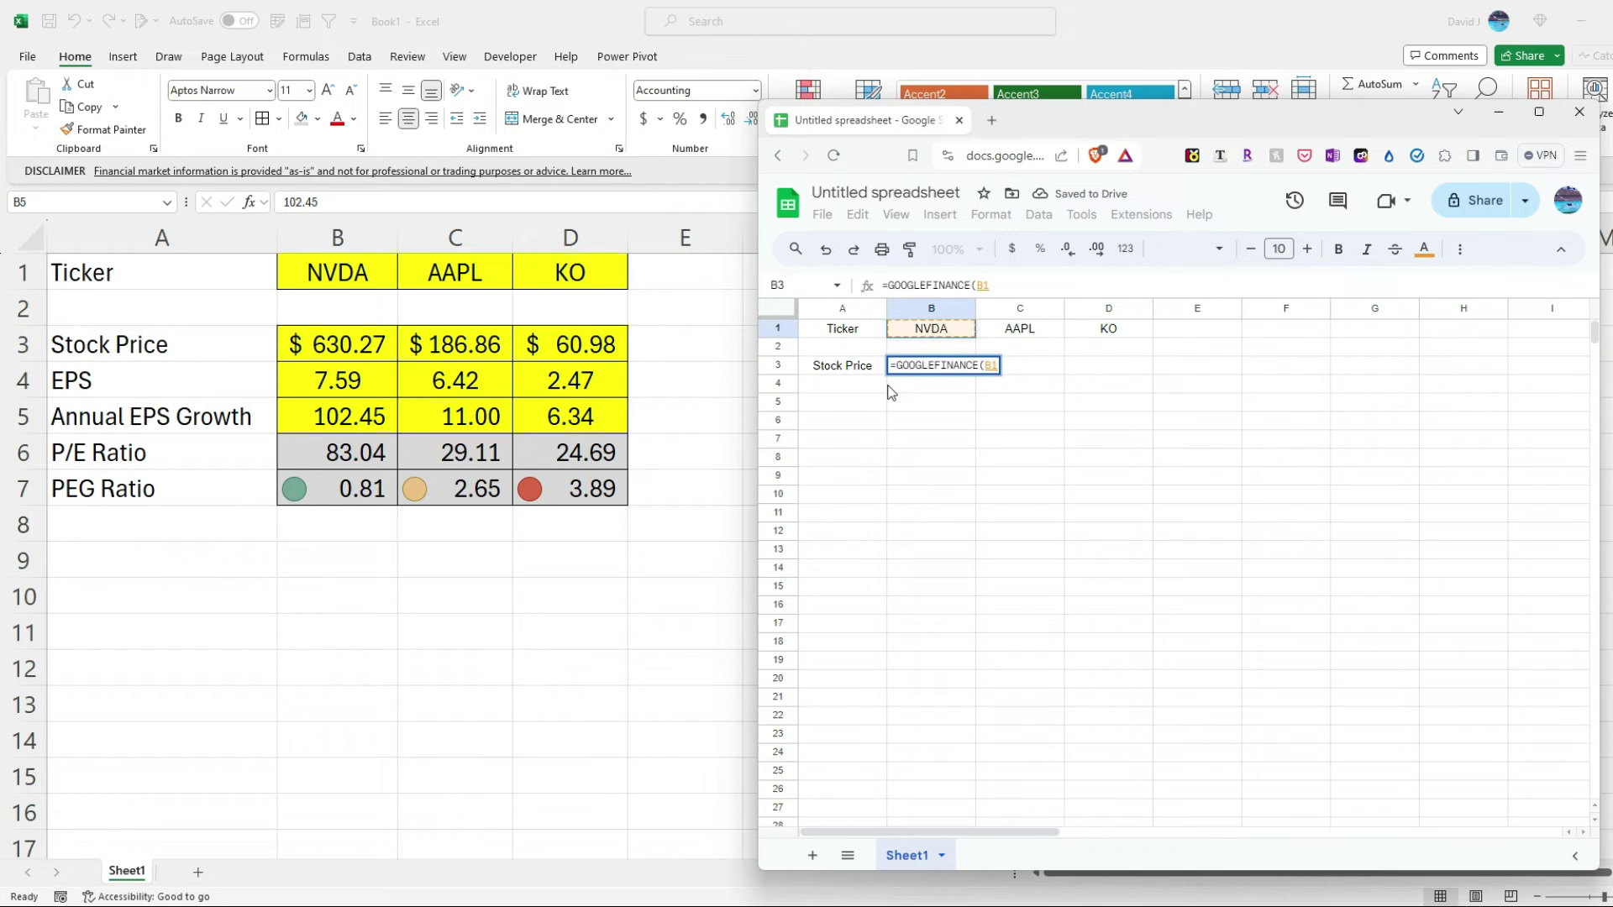
text(,"price)
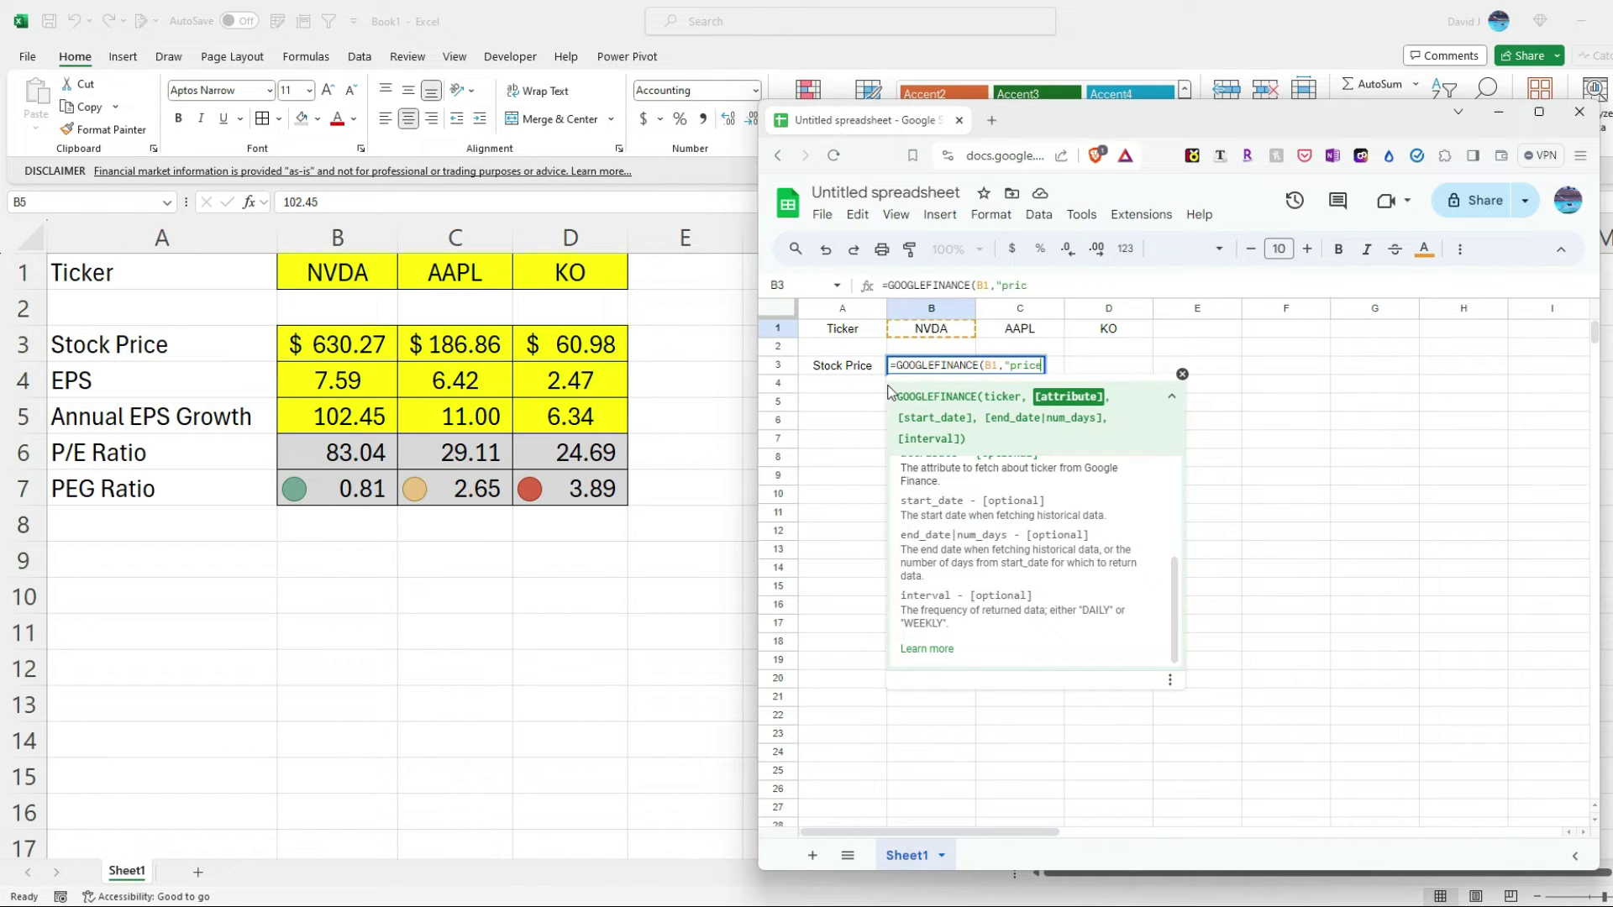
text("))
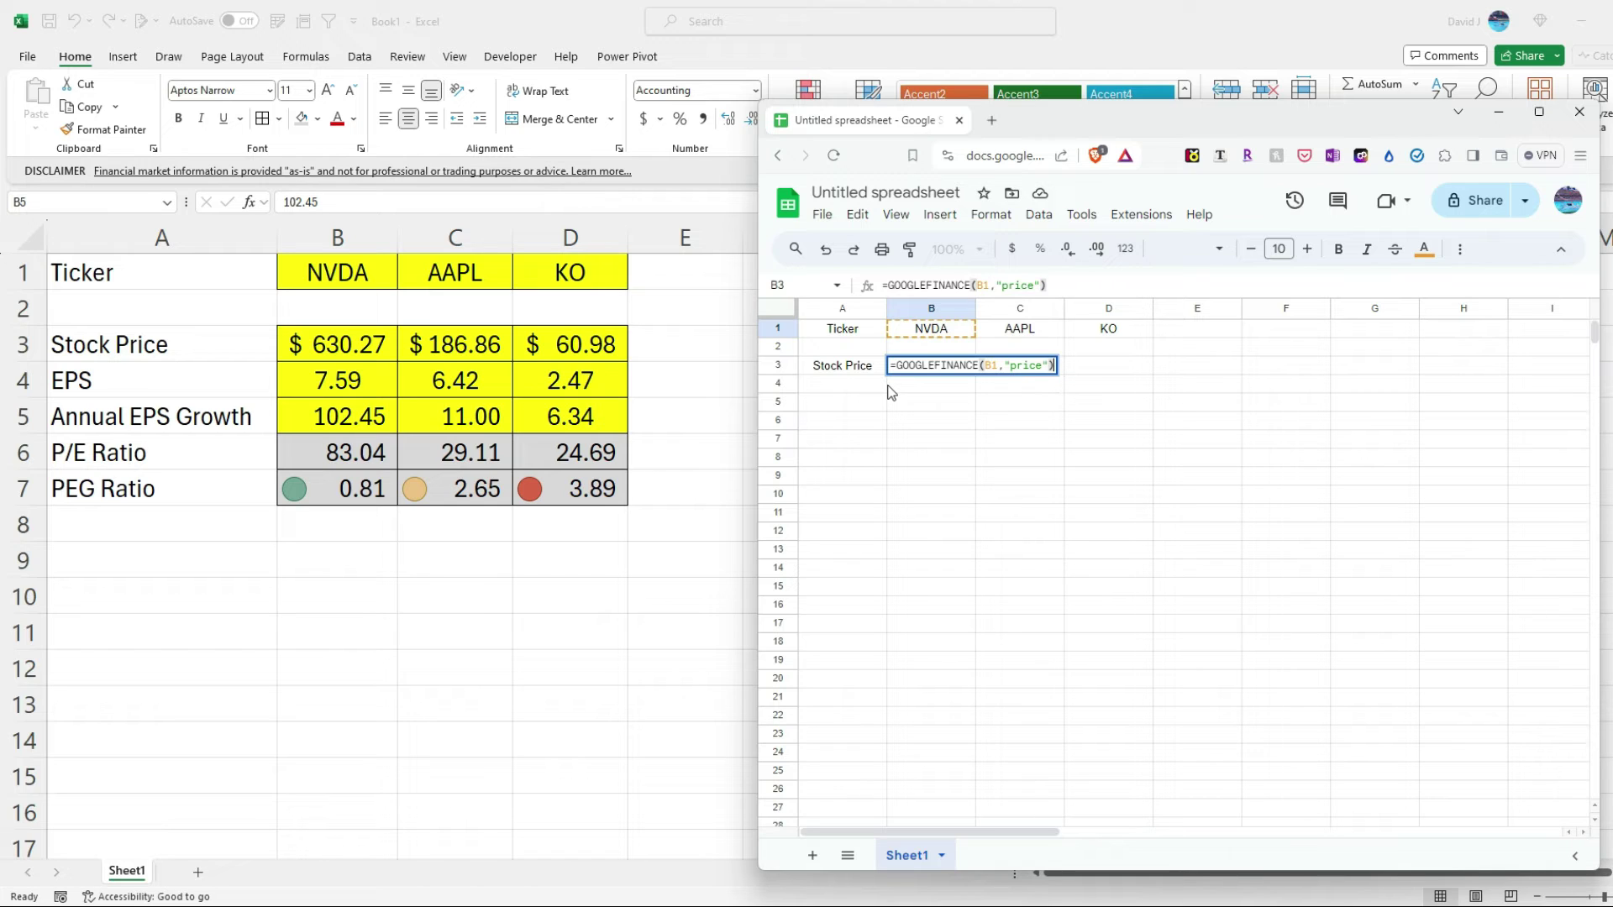
key(Return)
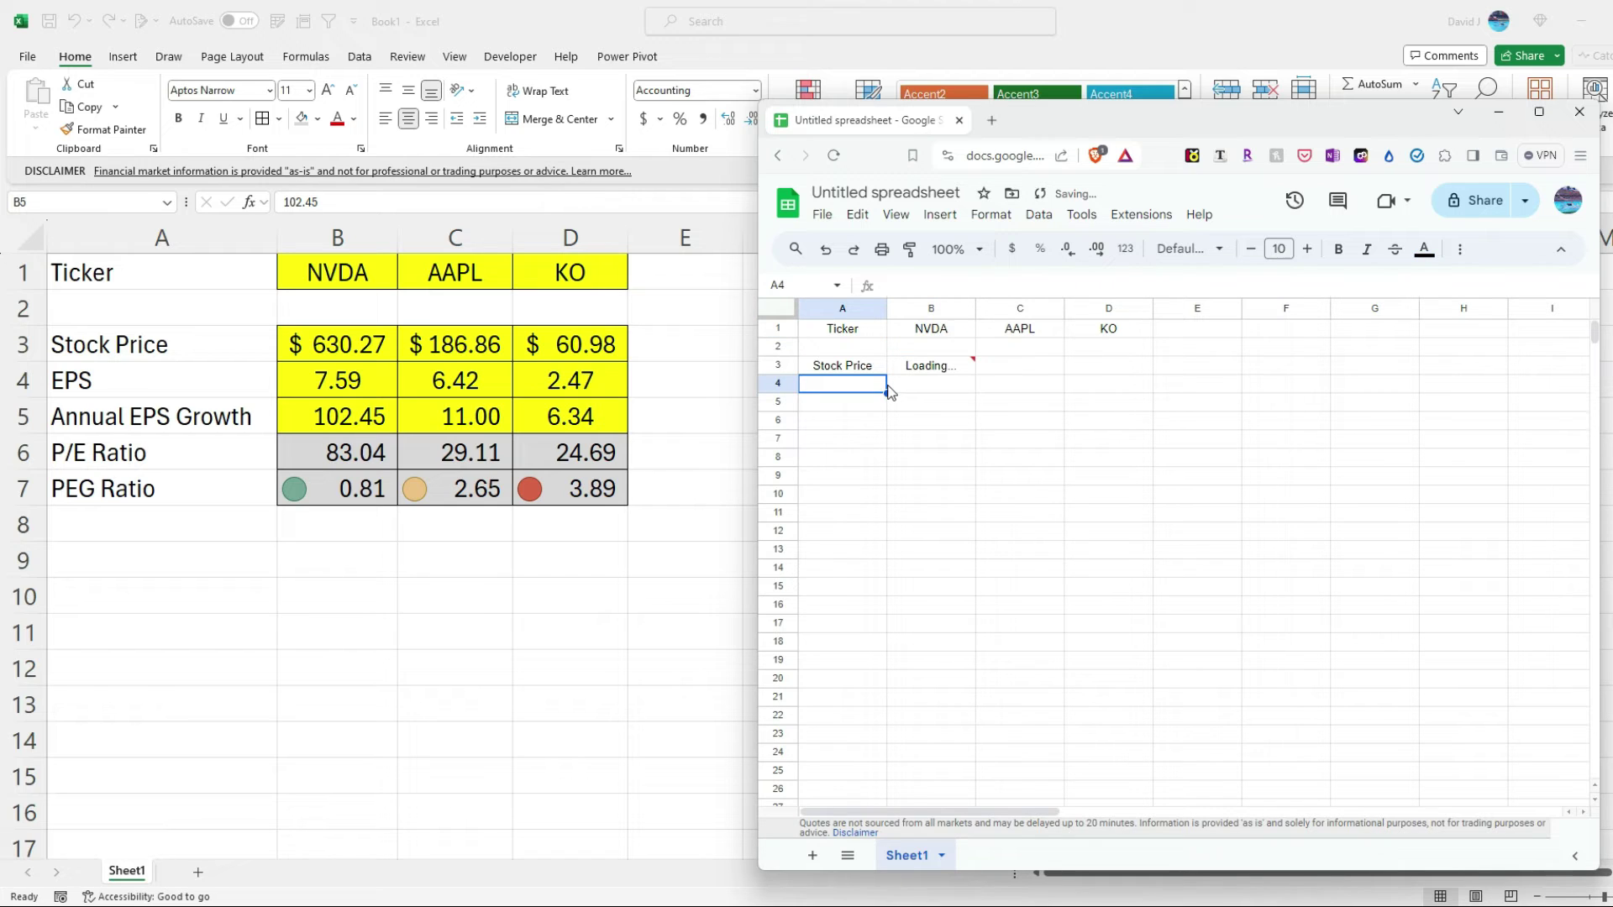
click(939, 365)
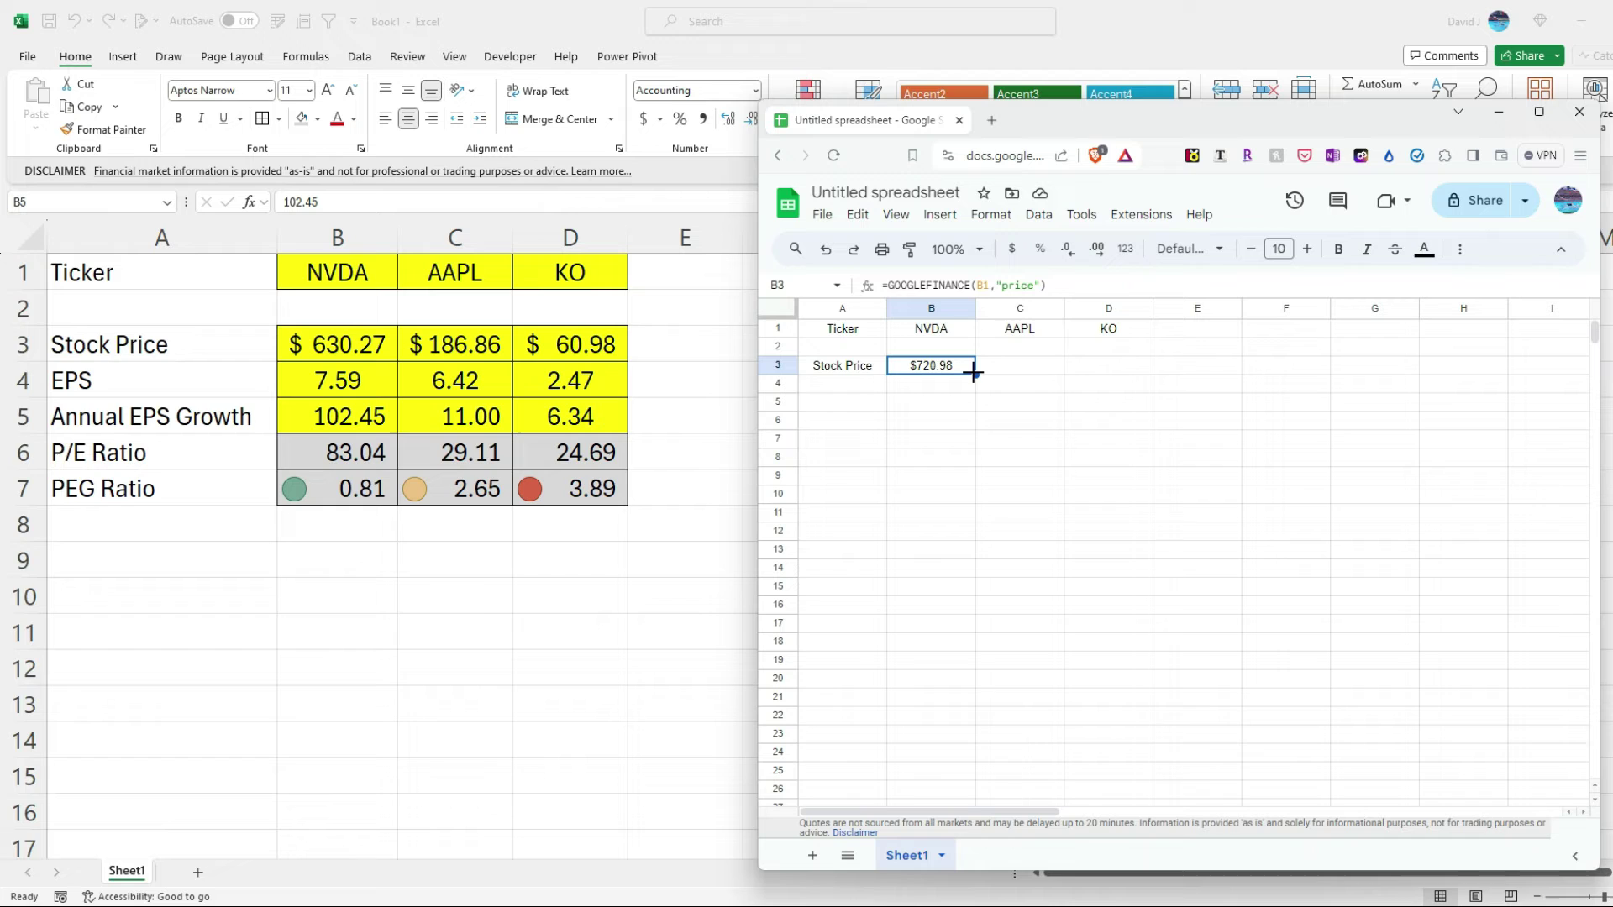
click(972, 372)
drag(972, 372, 1126, 366)
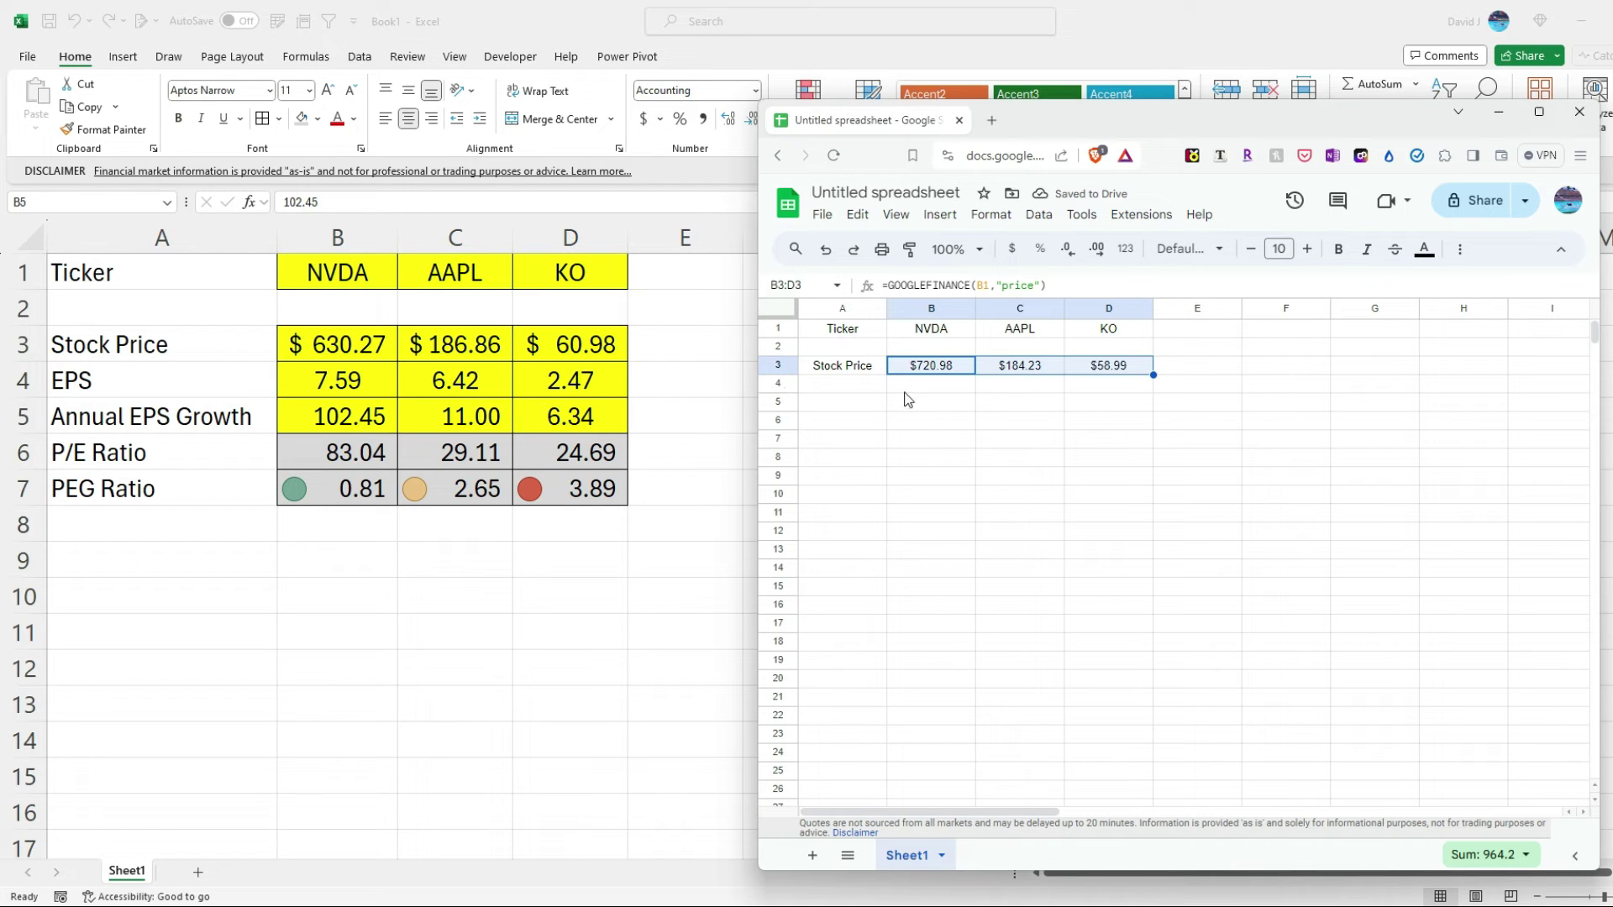
click(860, 386)
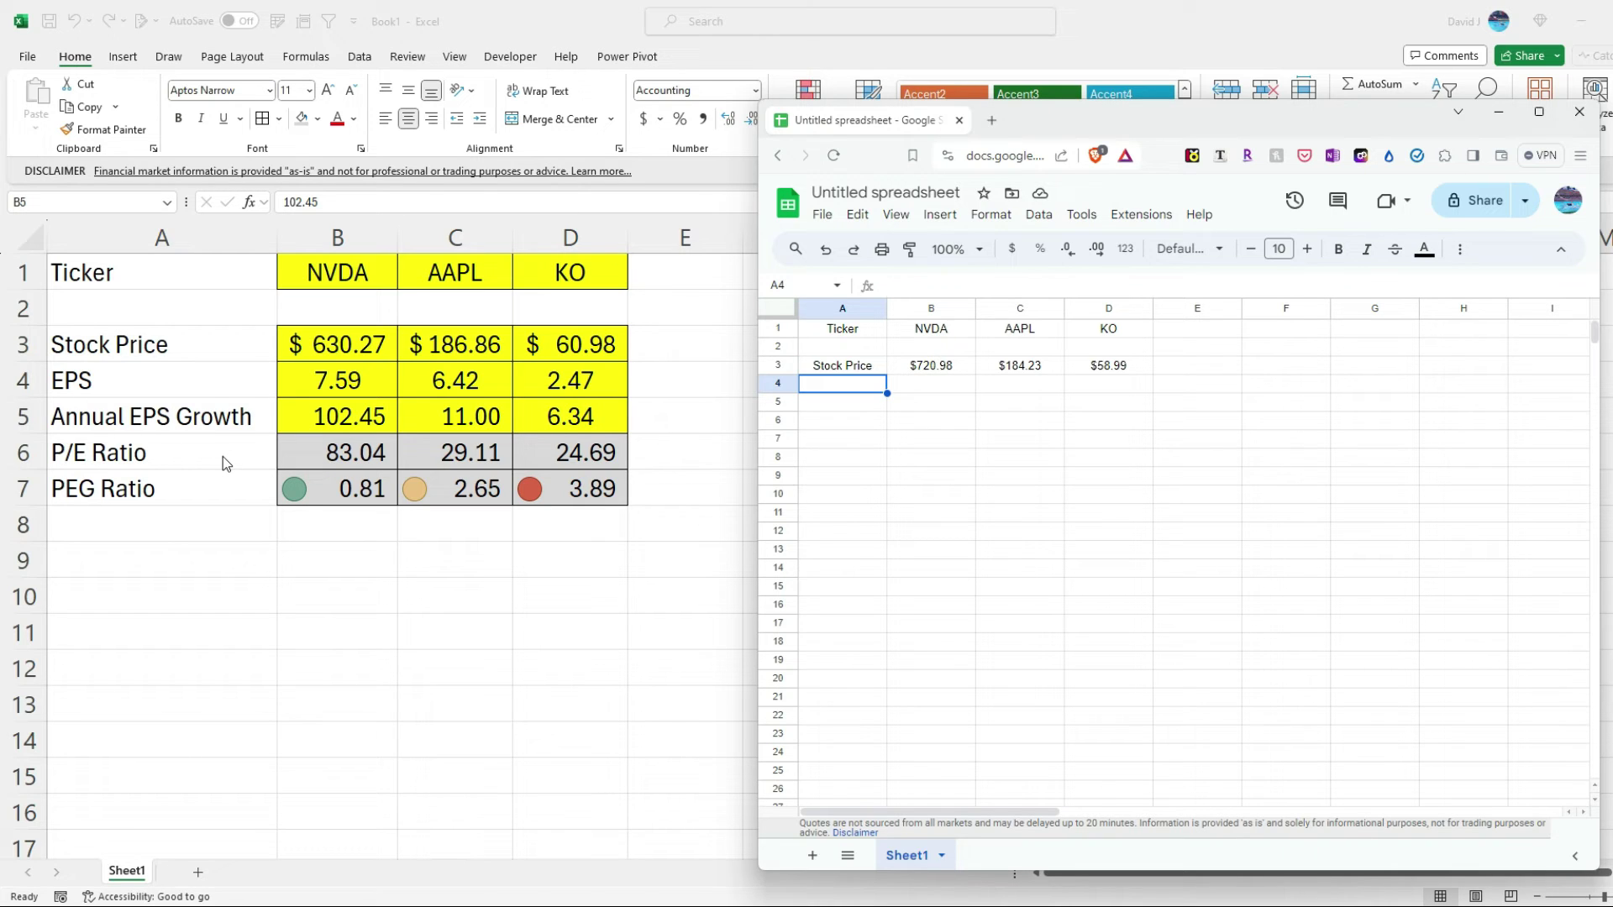
Step: Label A4 Annual EPS Growth, auto-fit column A, and enter 102.45, 11, 6.34 in B4:D4
text(Annual E)
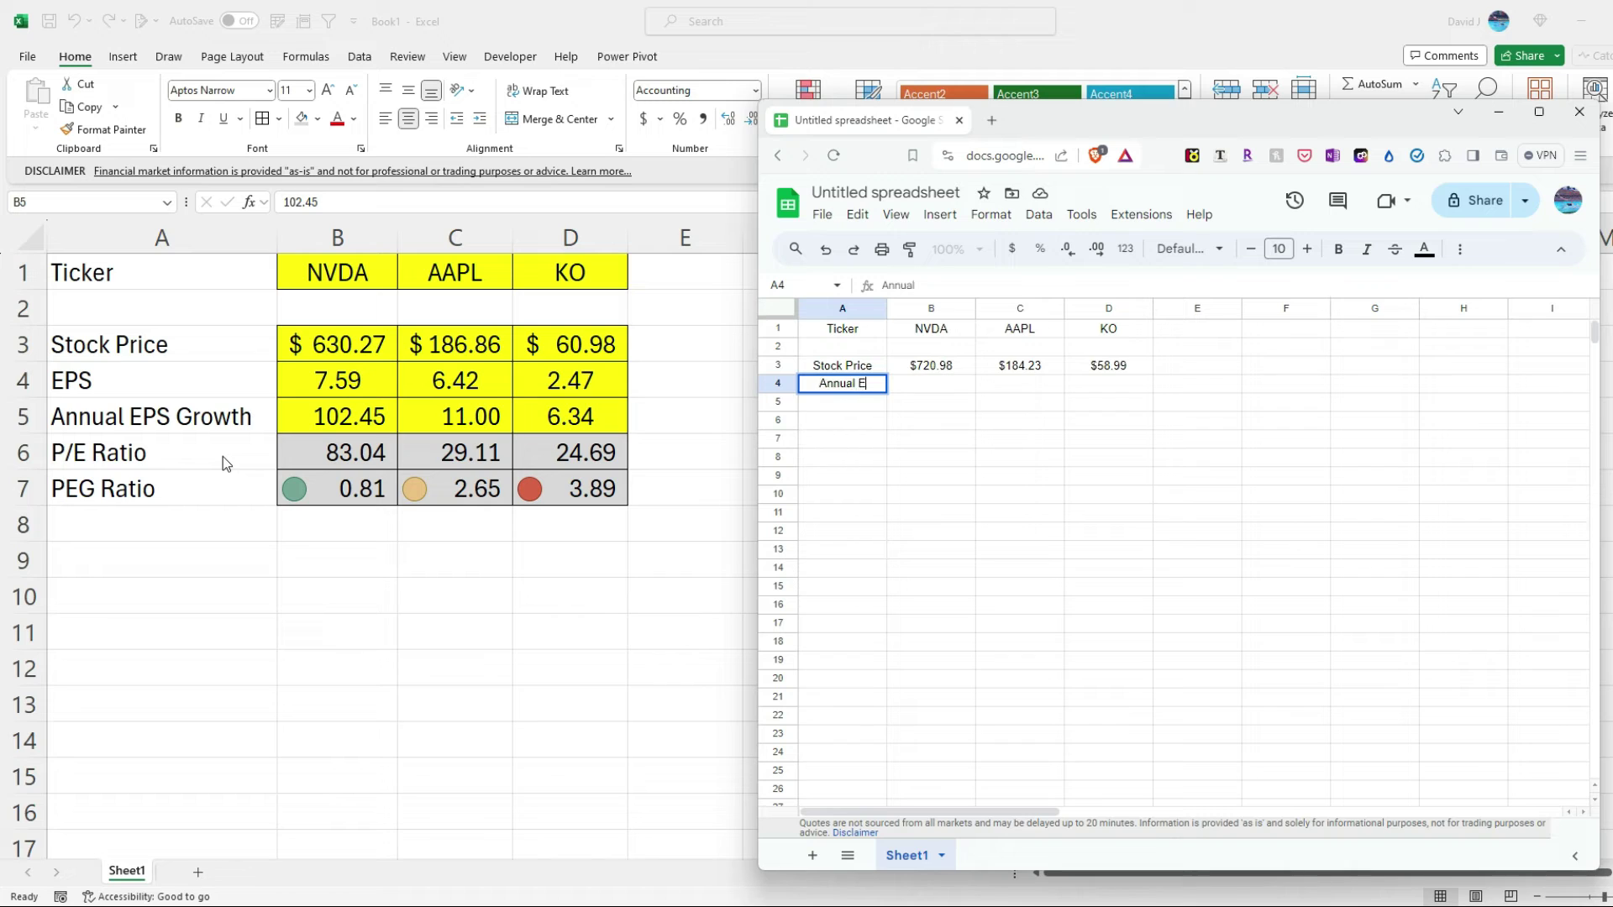
text(PS Growth)
key(Return)
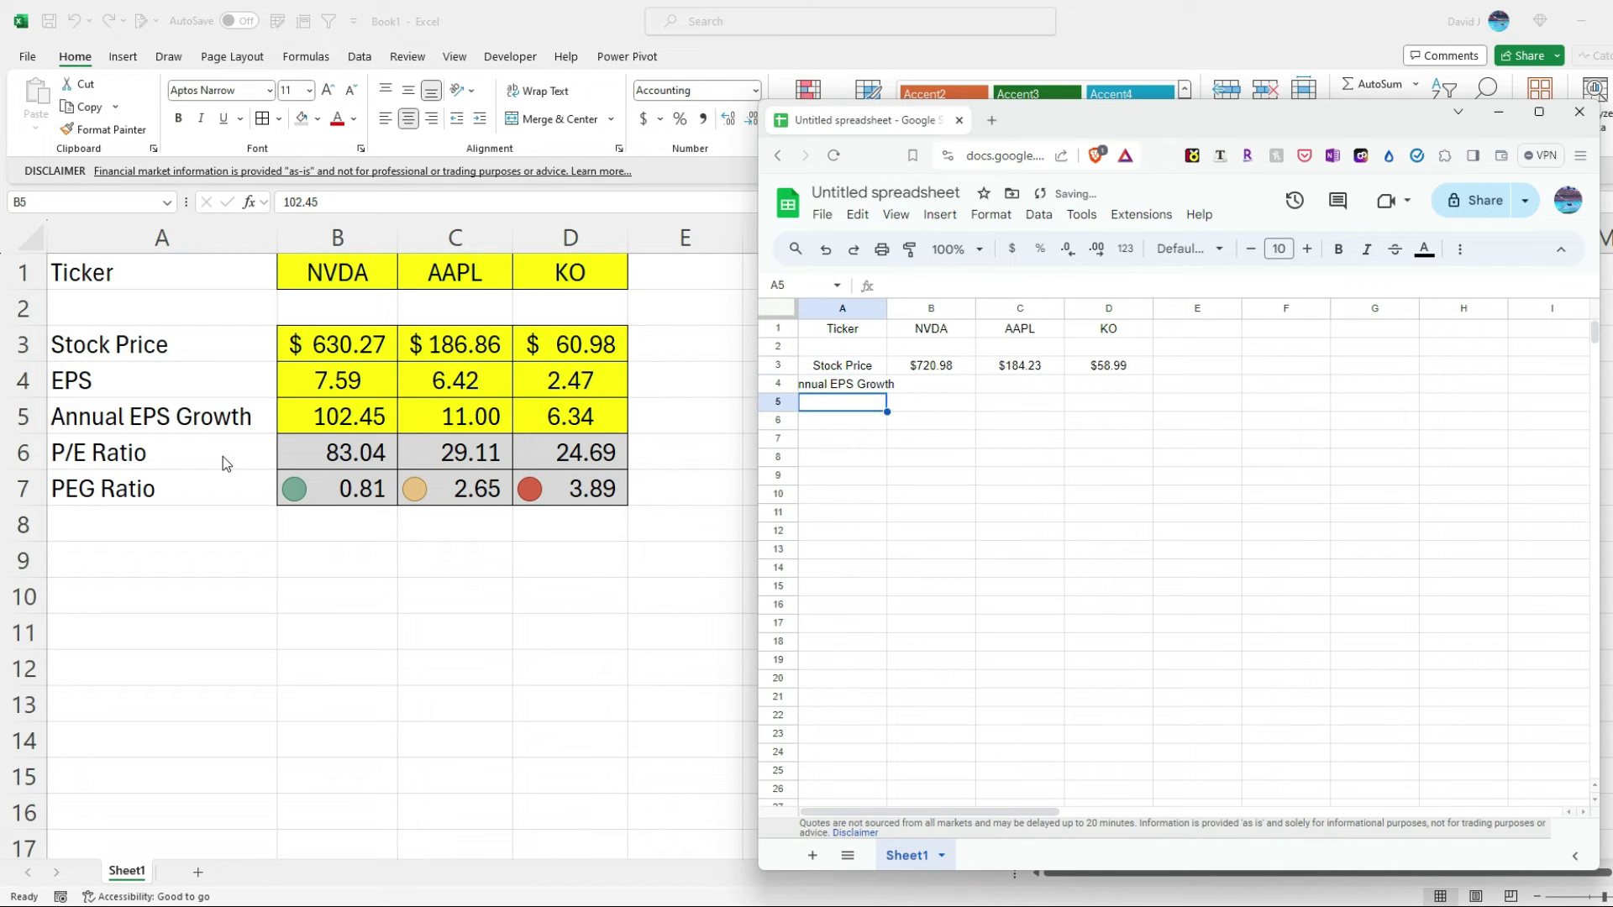
double_click(887, 310)
click(960, 385)
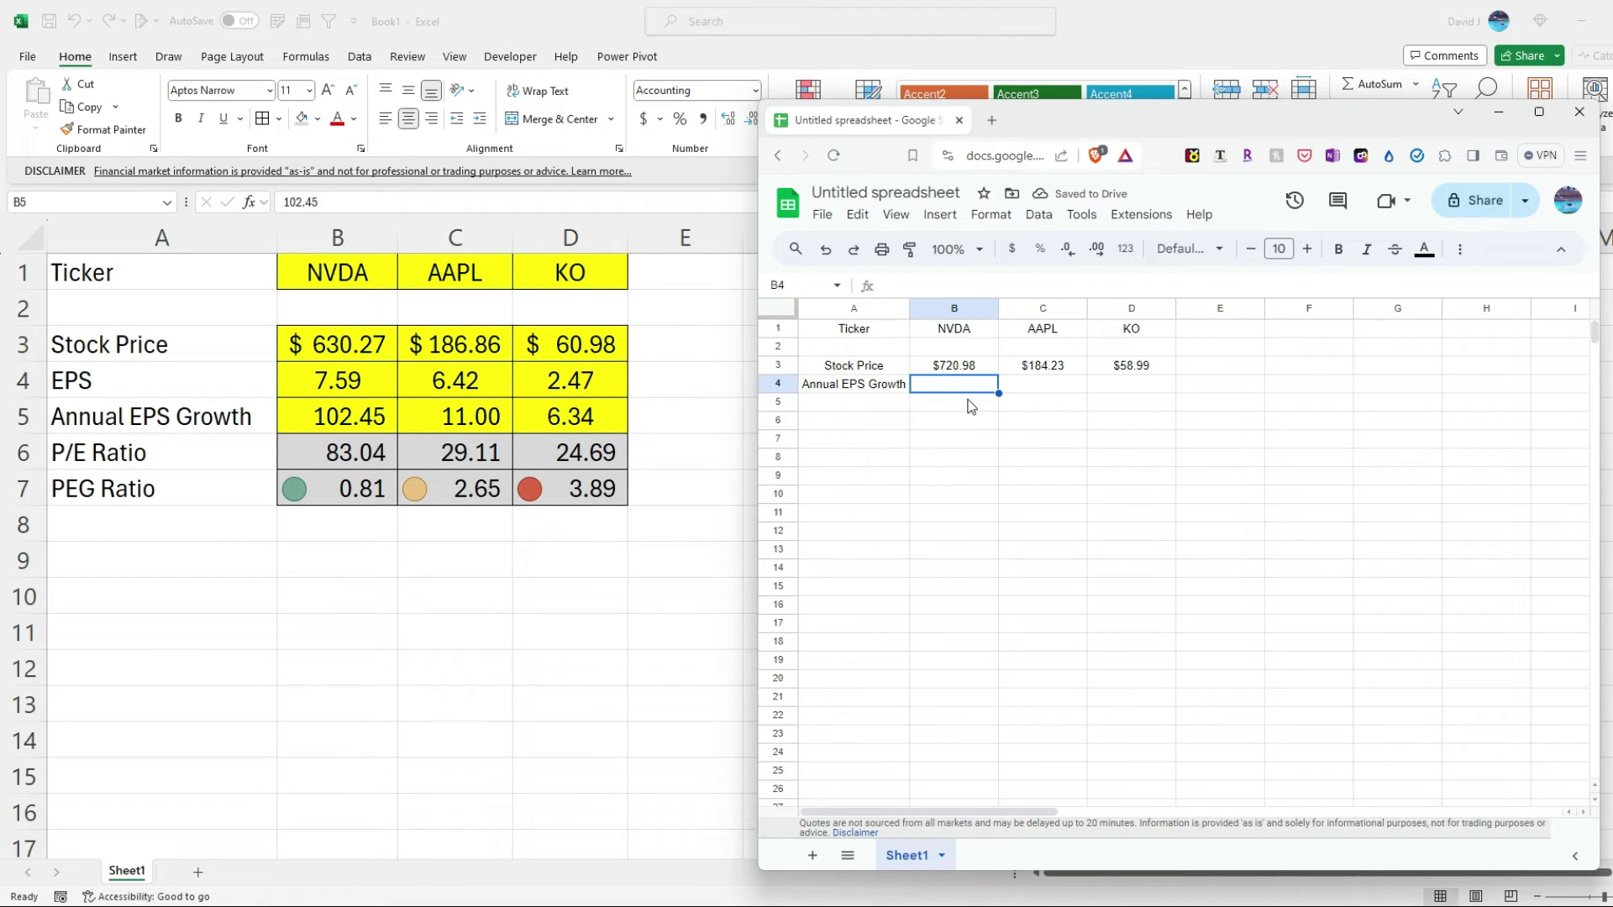
text(102.45)
key(Tab)
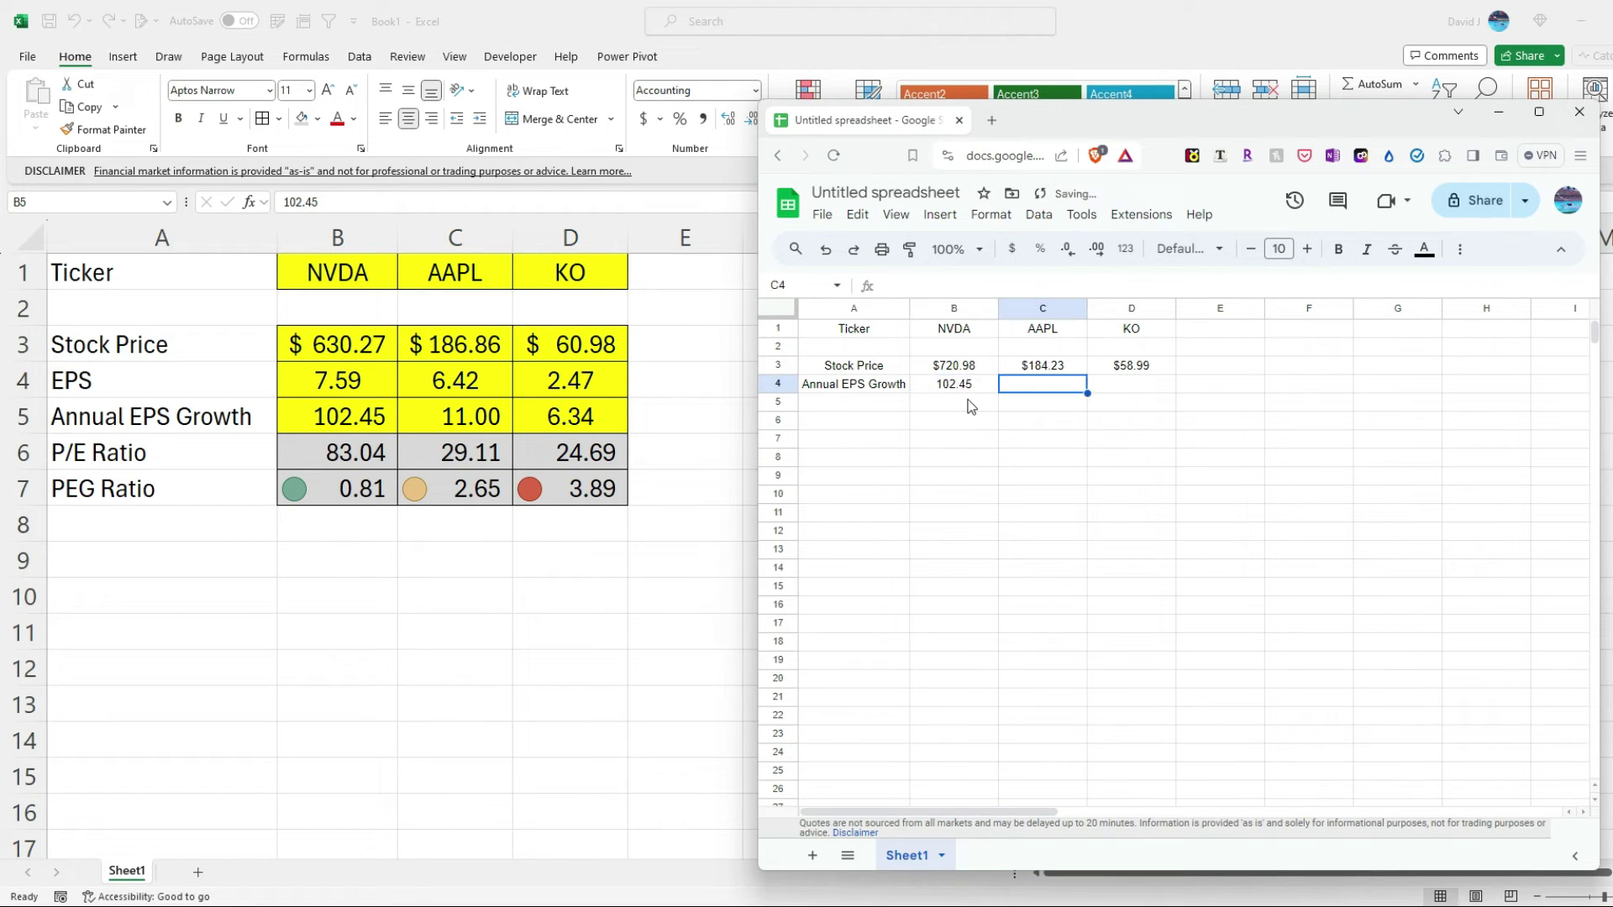
text(11)
key(Tab)
text(6.34)
key(Return)
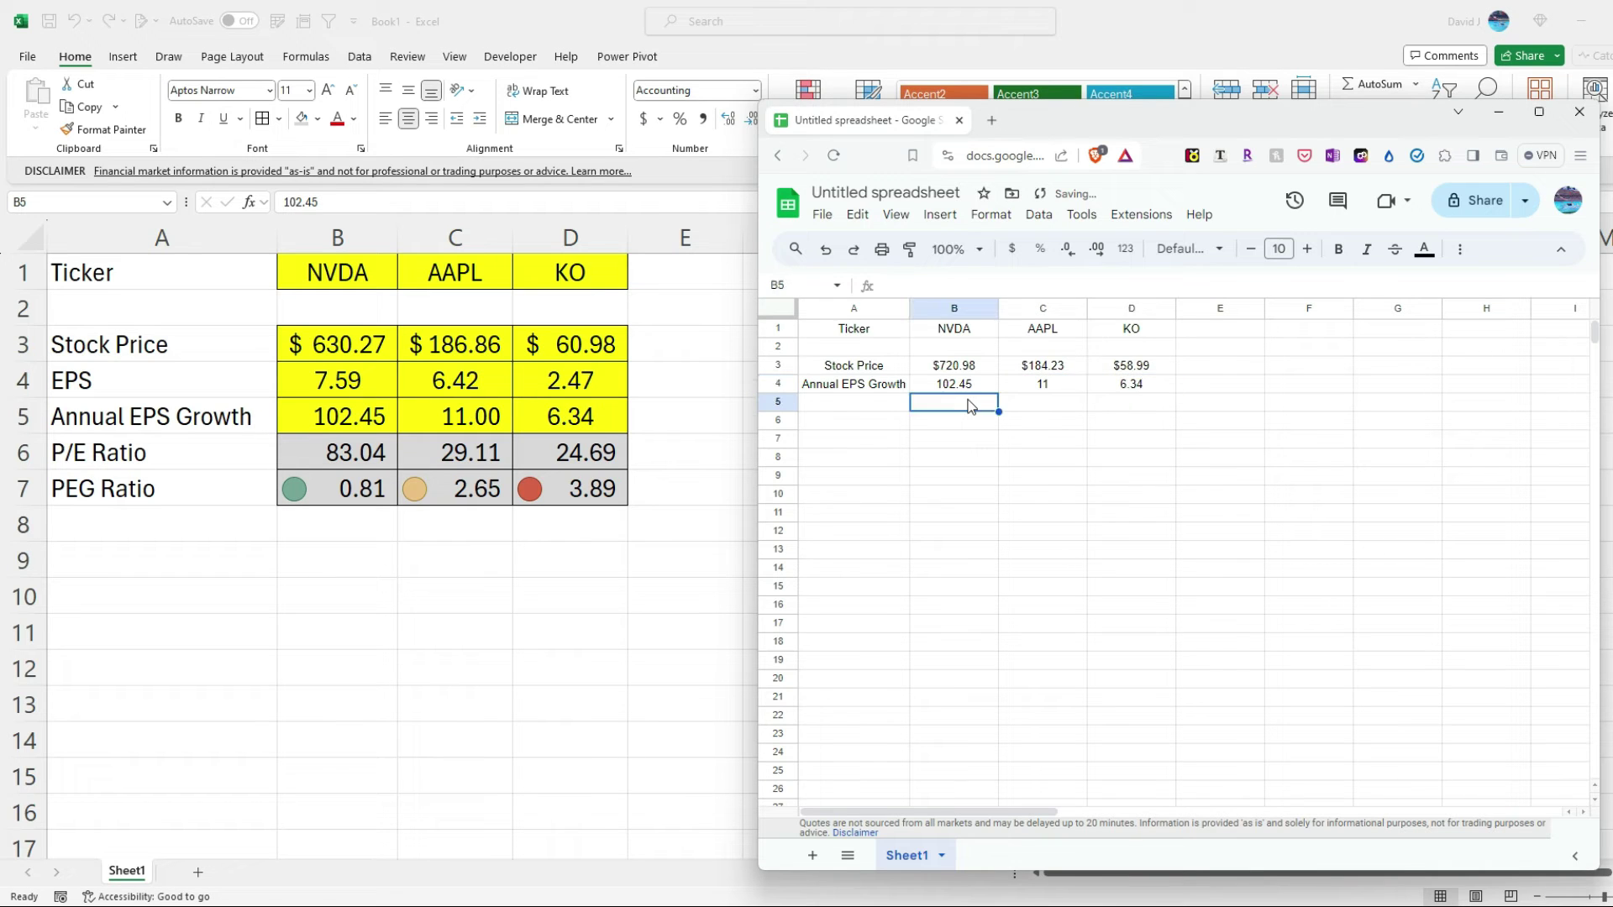
click(874, 409)
Step: Label A5 P/E Ratio and enter =GOOGLEFINANCE(B1,"pe") in B5, giving 95.25
text(P)
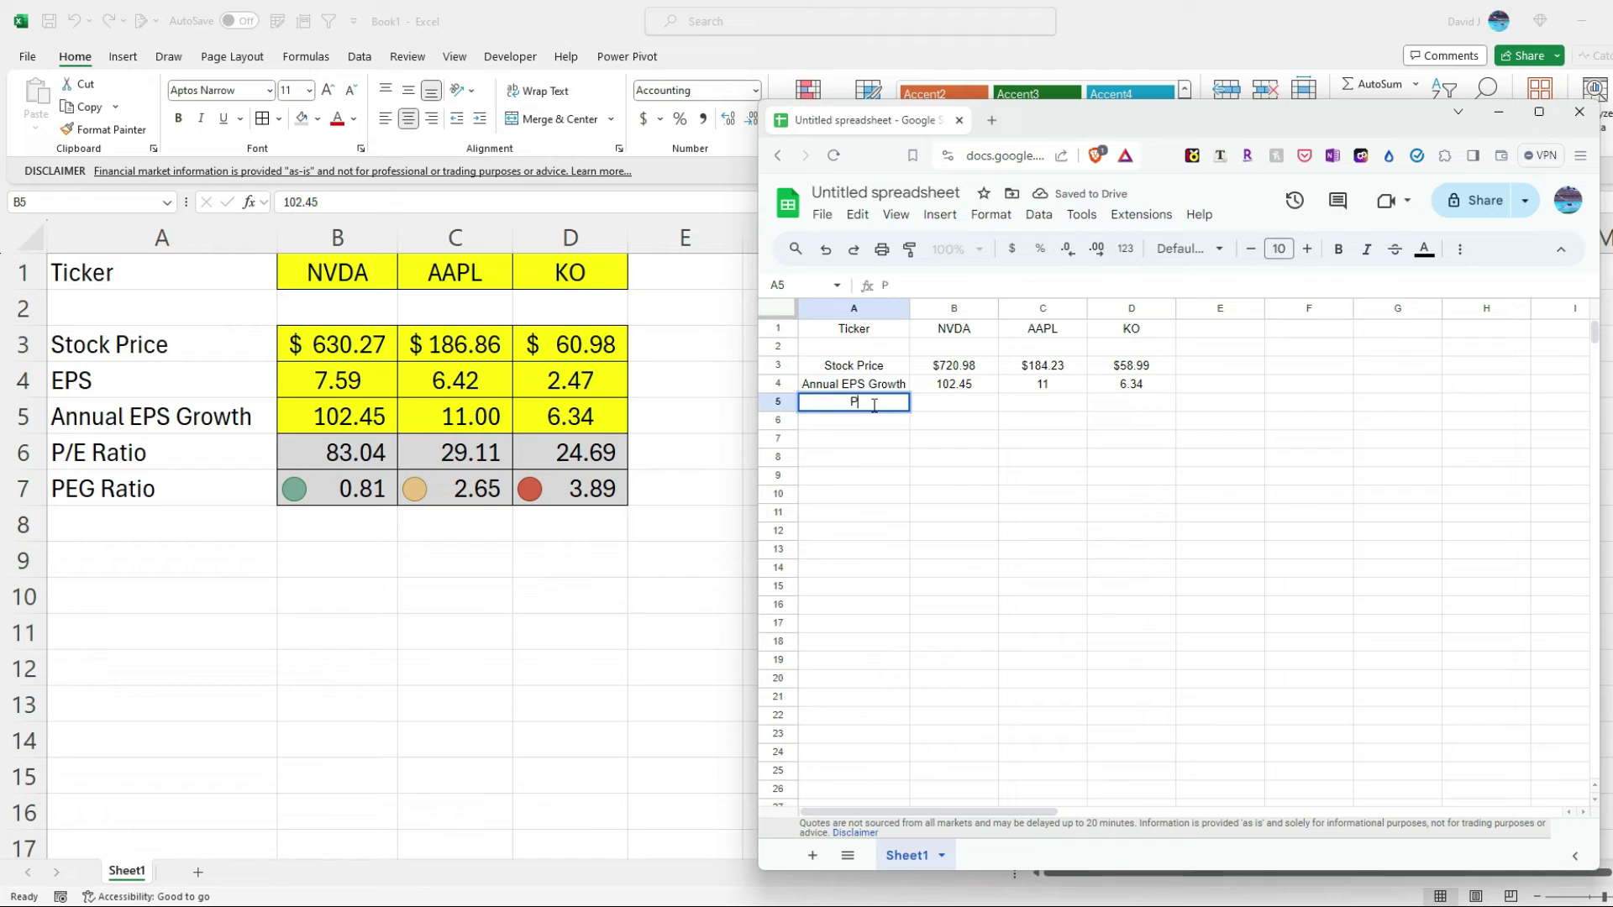
text(/E Ratio)
key(Tab)
text(=)
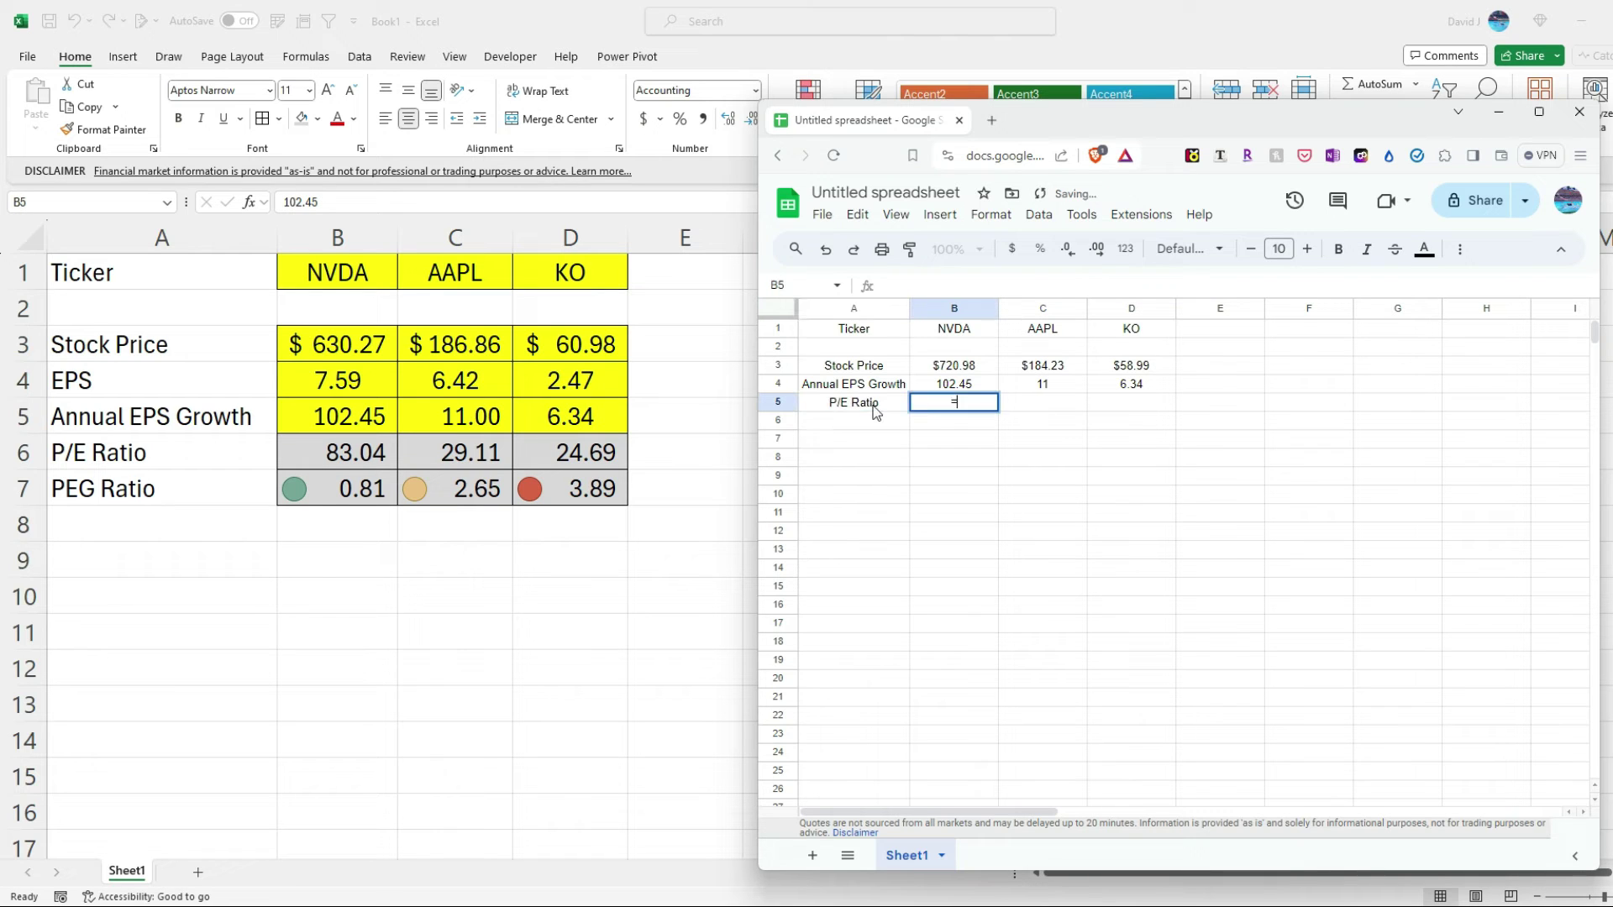
text(GOOGLEFINANCE()
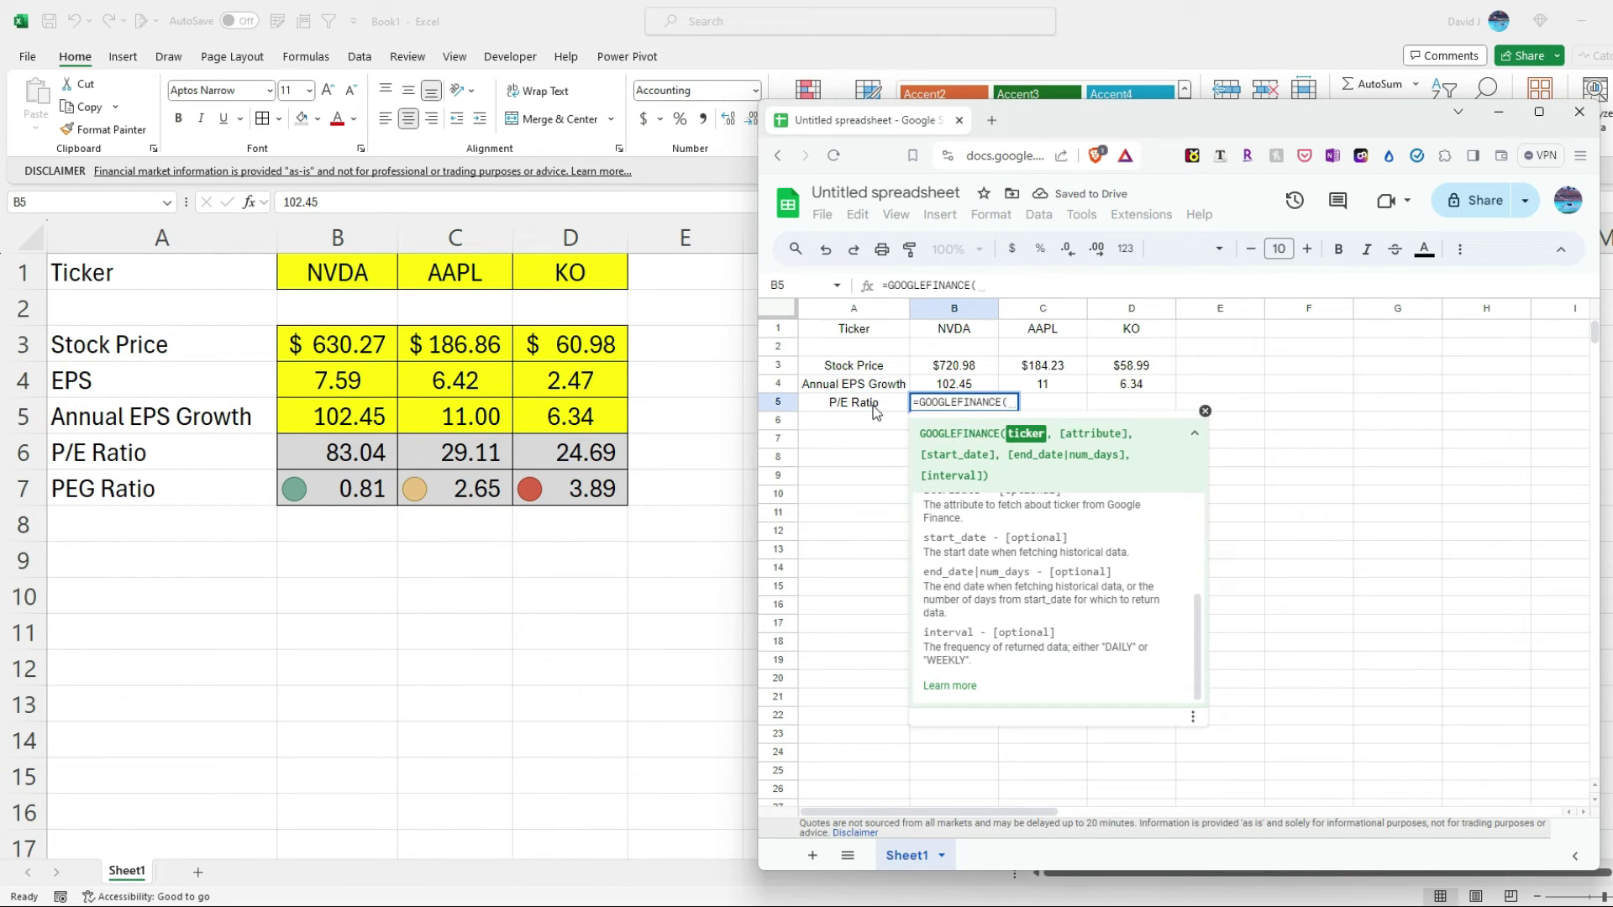
key(Up)
key(Up)
key(Up)
key(Up)
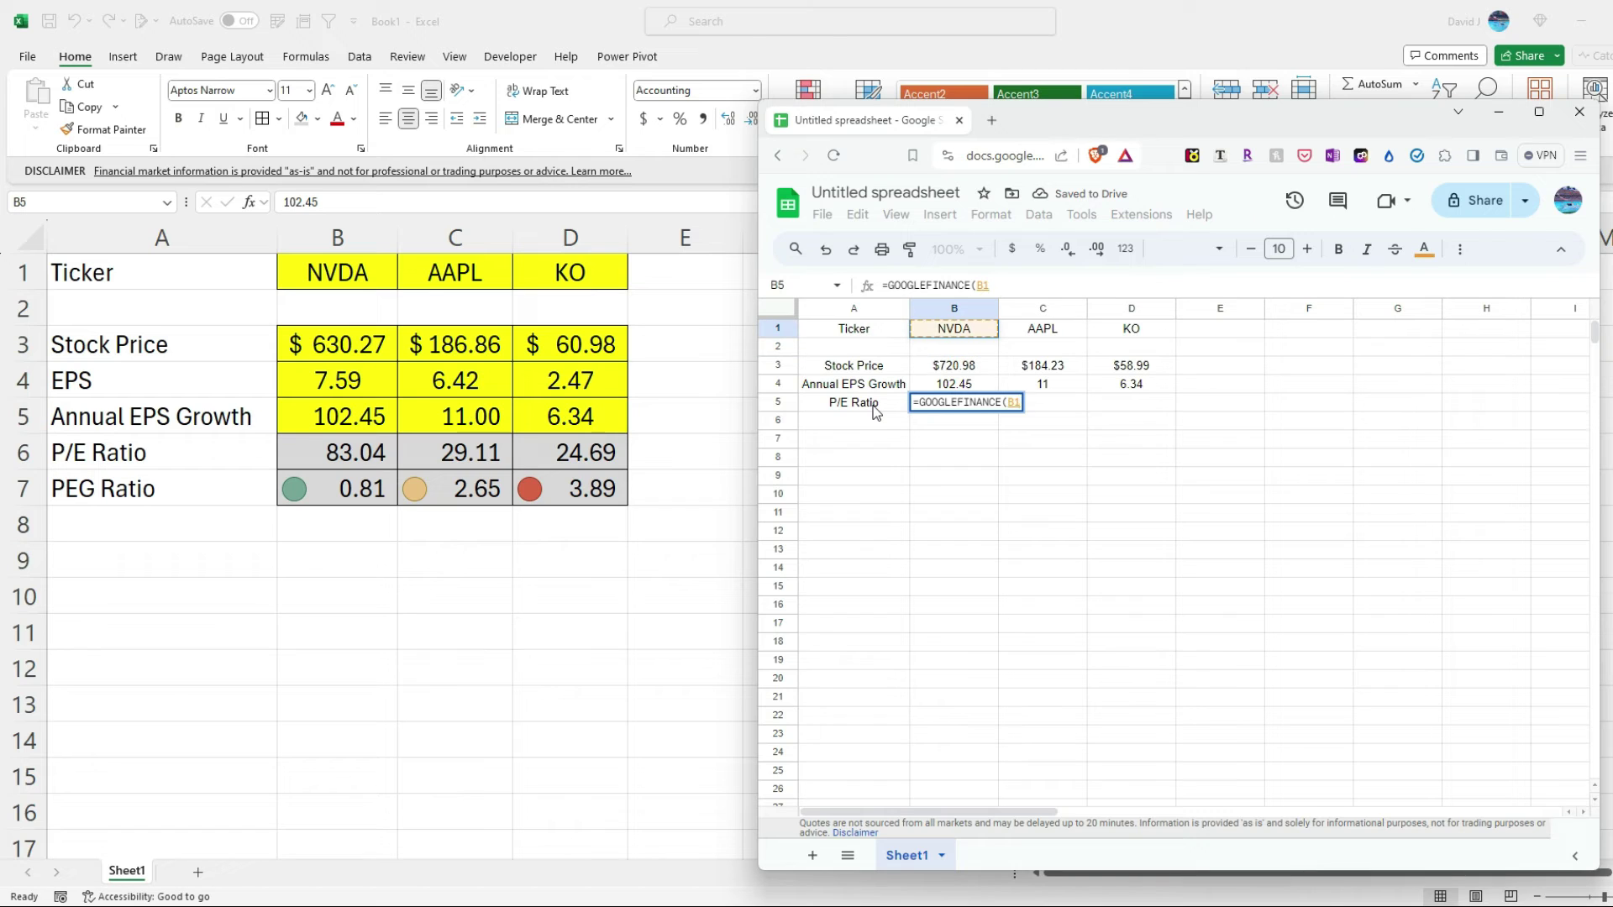
text(,")
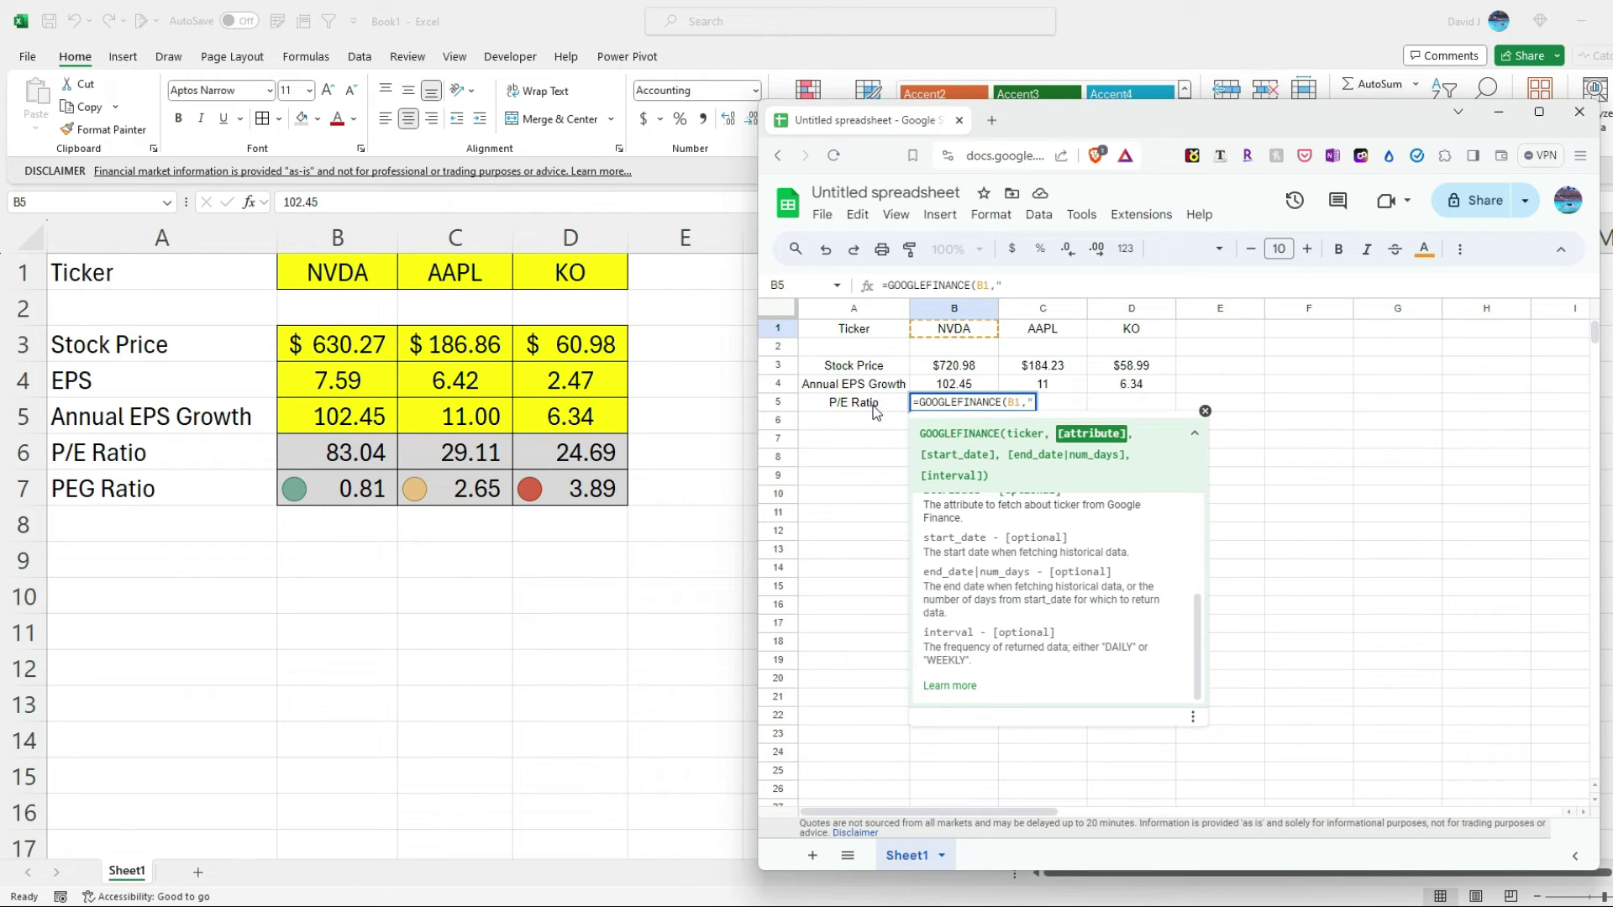
text(pera)
key(BackSpace)
text("))
key(Return)
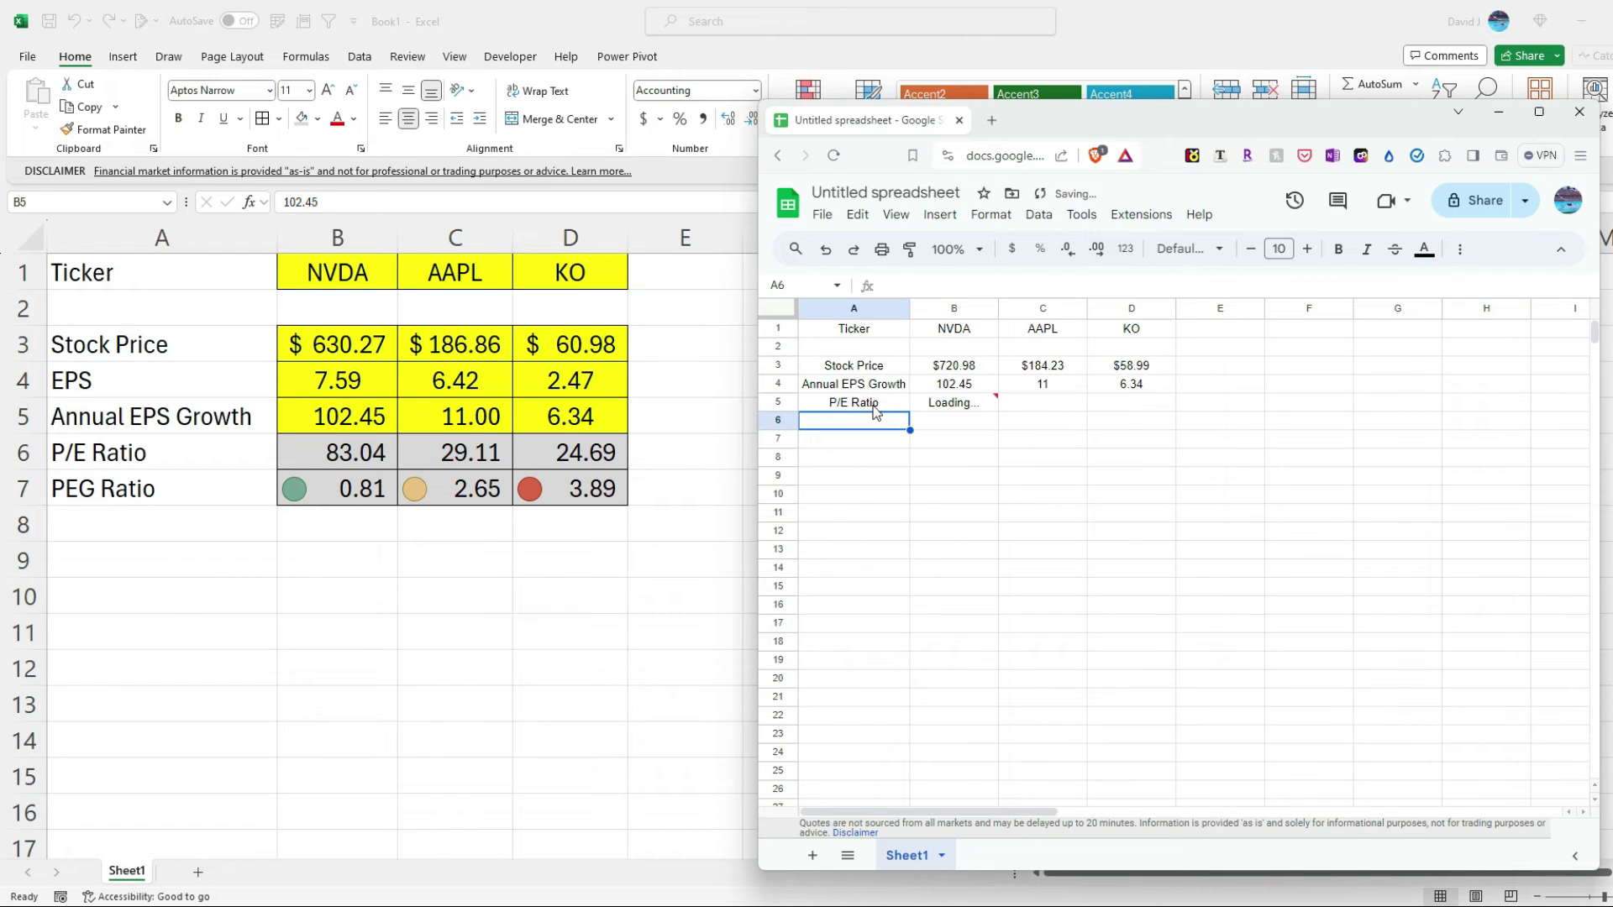
key(Up)
key(Right)
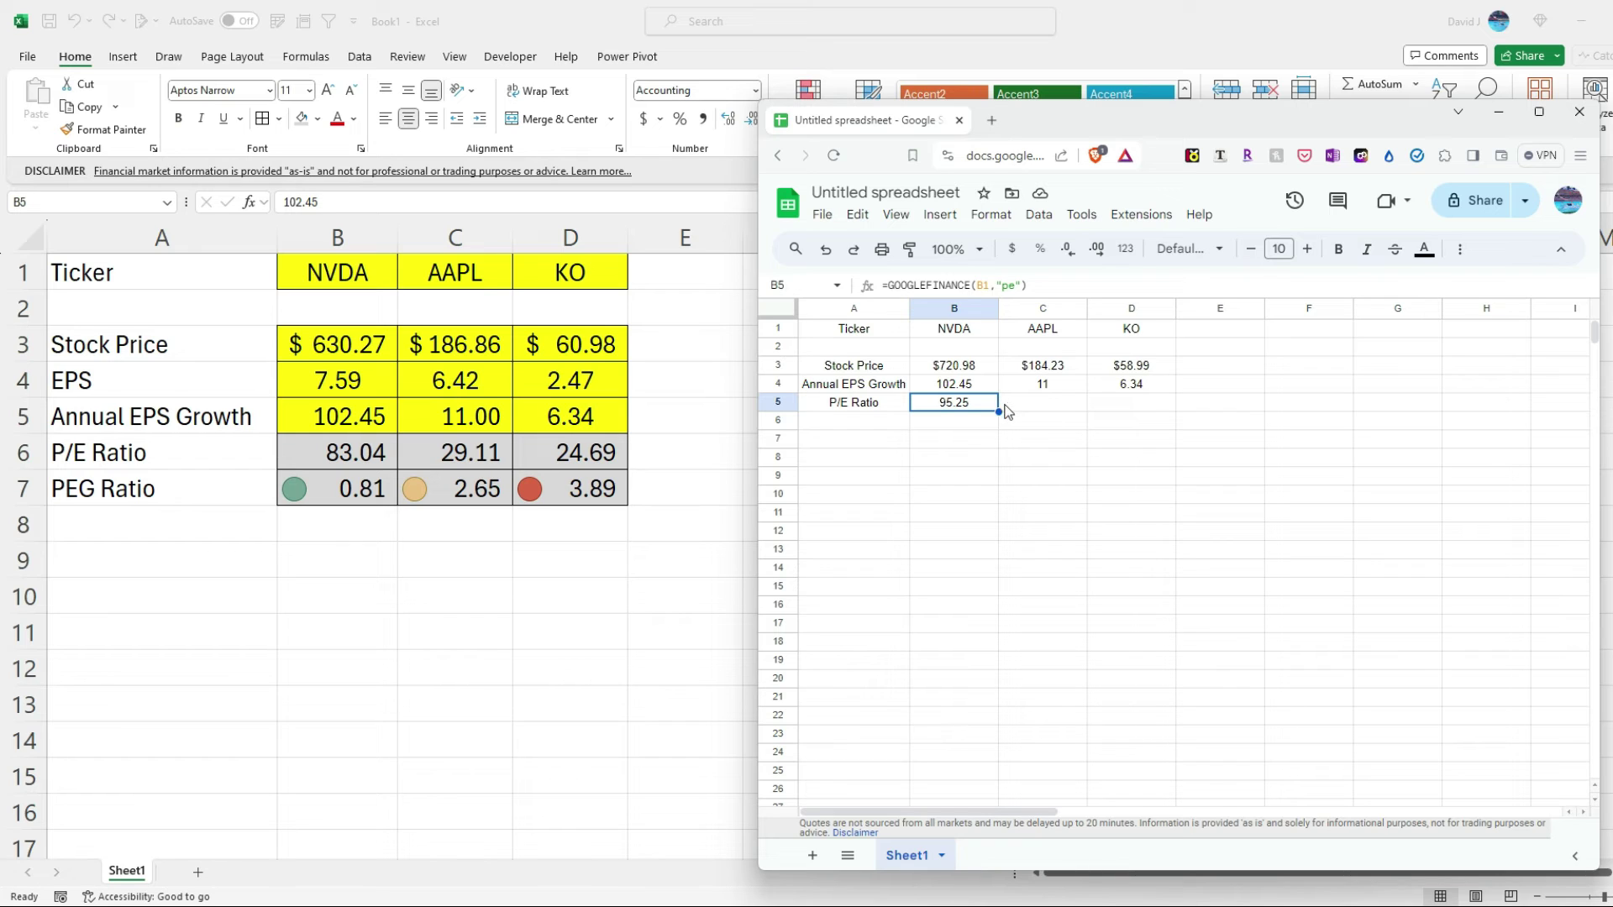
Step: Fill the P/E formula across to D5, giving 28.68 for AAPL and 23.79 for KO
drag(999, 411, 1163, 409)
click(1068, 406)
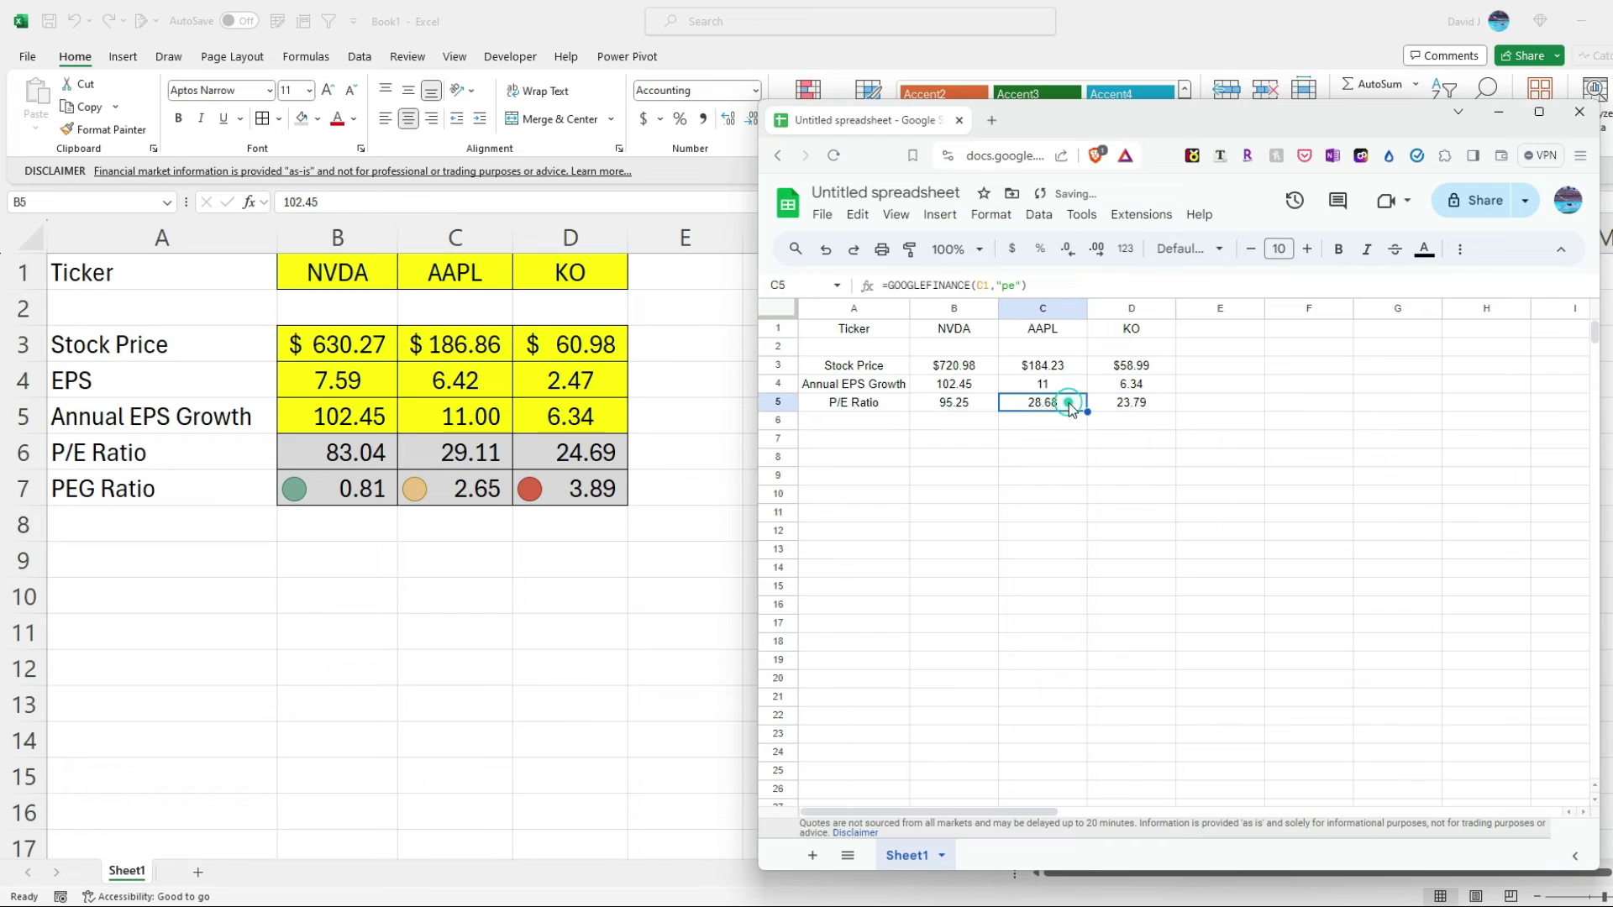
click(1126, 405)
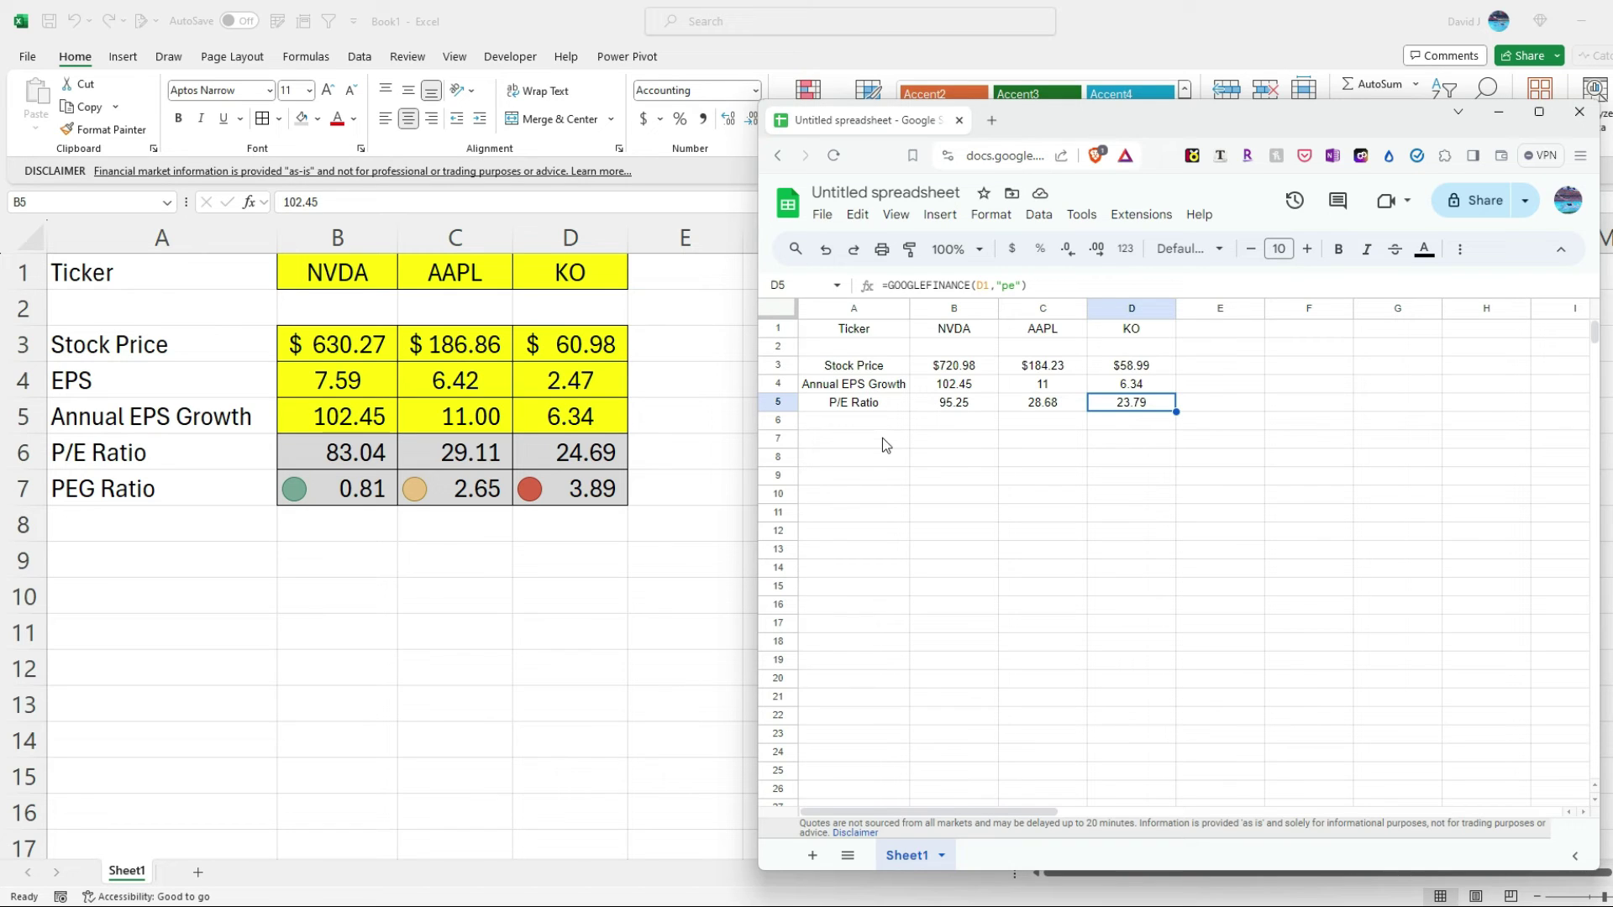
click(880, 425)
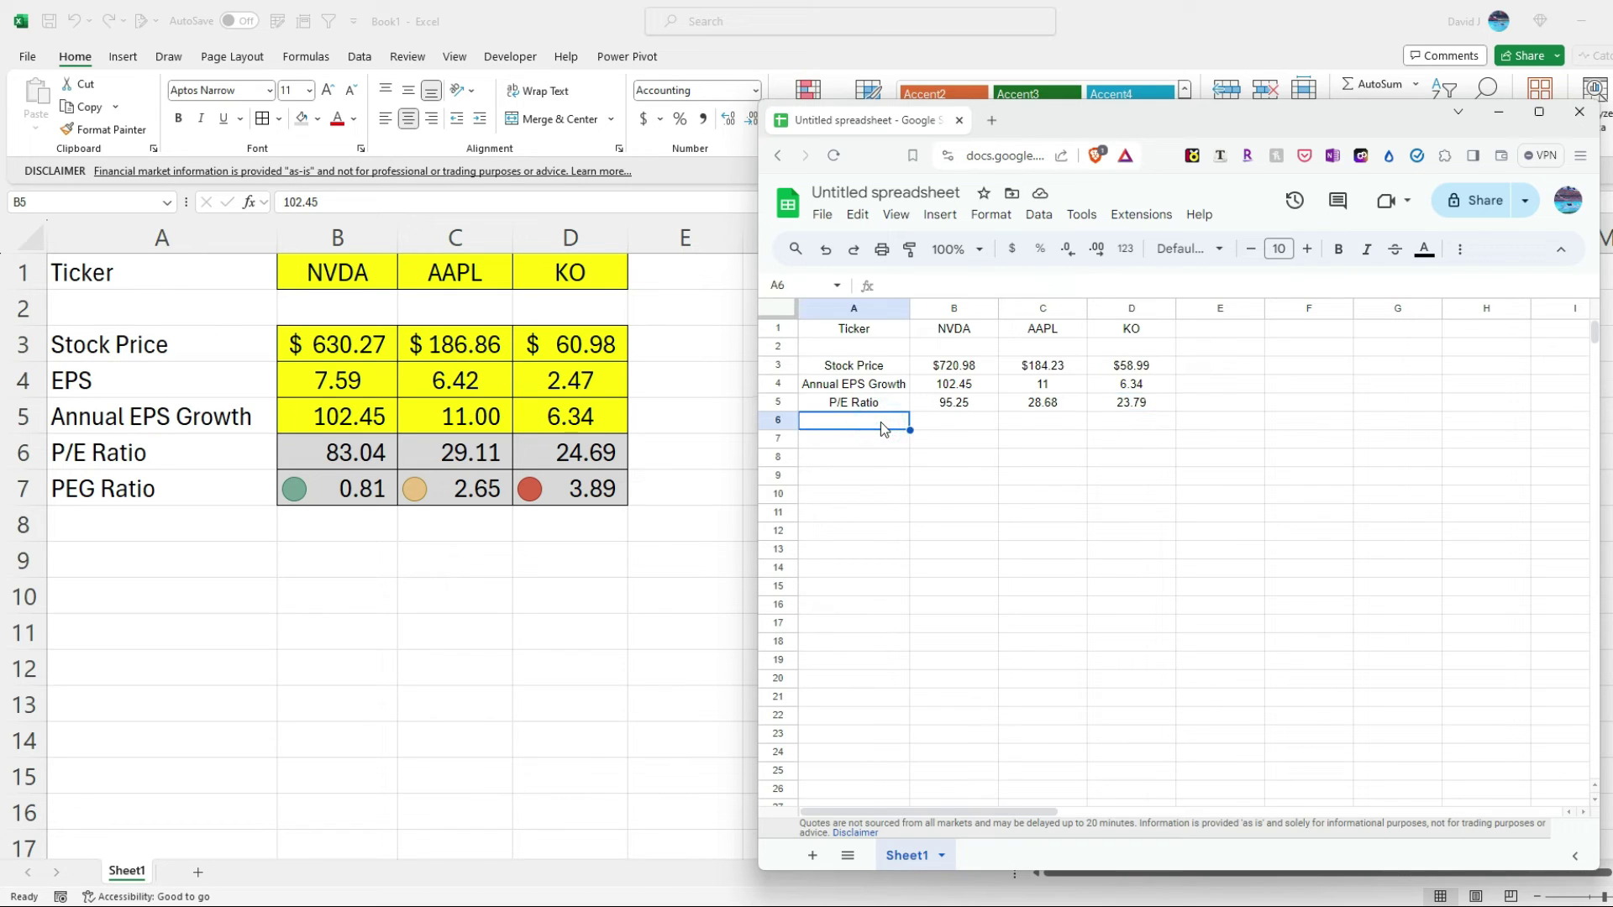
Step: Label A6 PEG Ratio, enter =B5/B4 in B6 and reduce its display to 0.93
text(PEG Ratio)
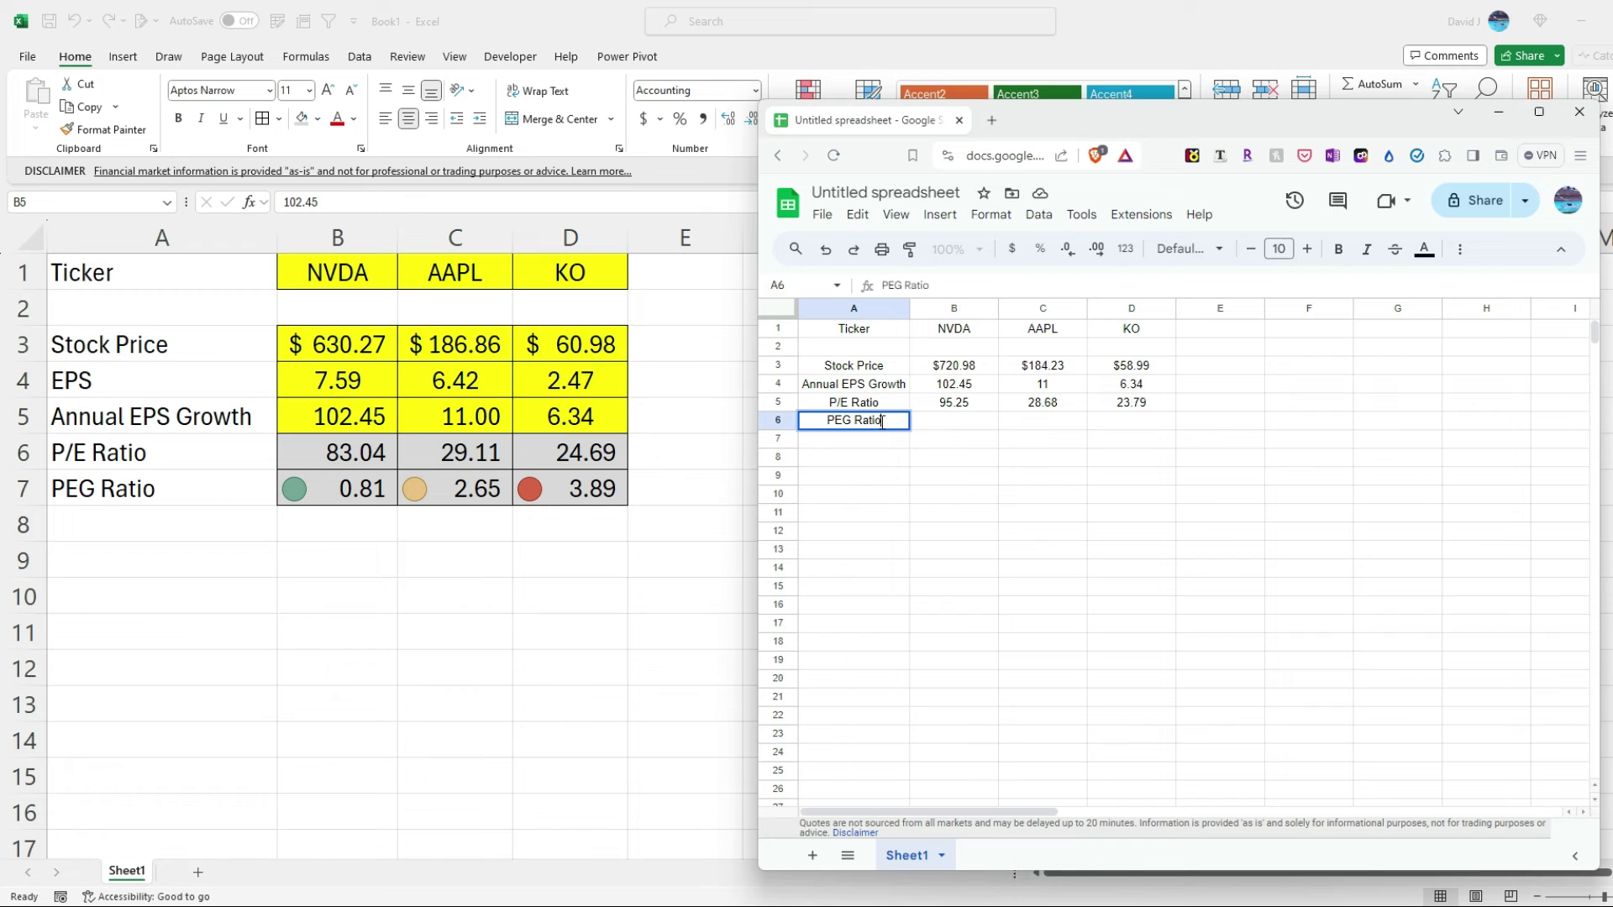
key(Tab)
text(=B5)
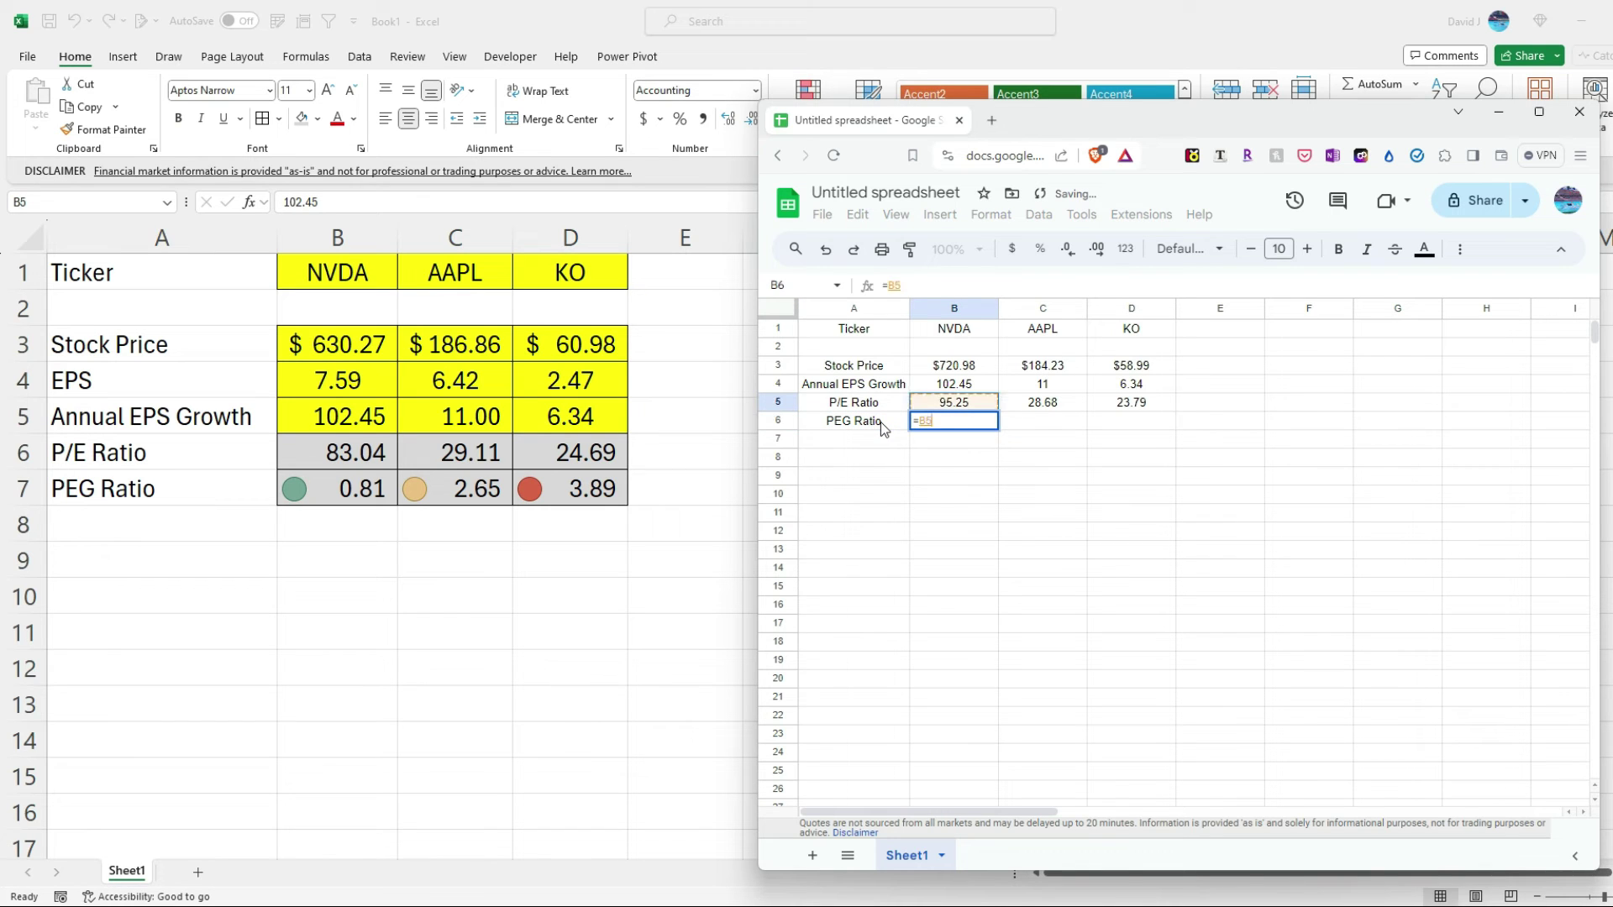
text(/B4)
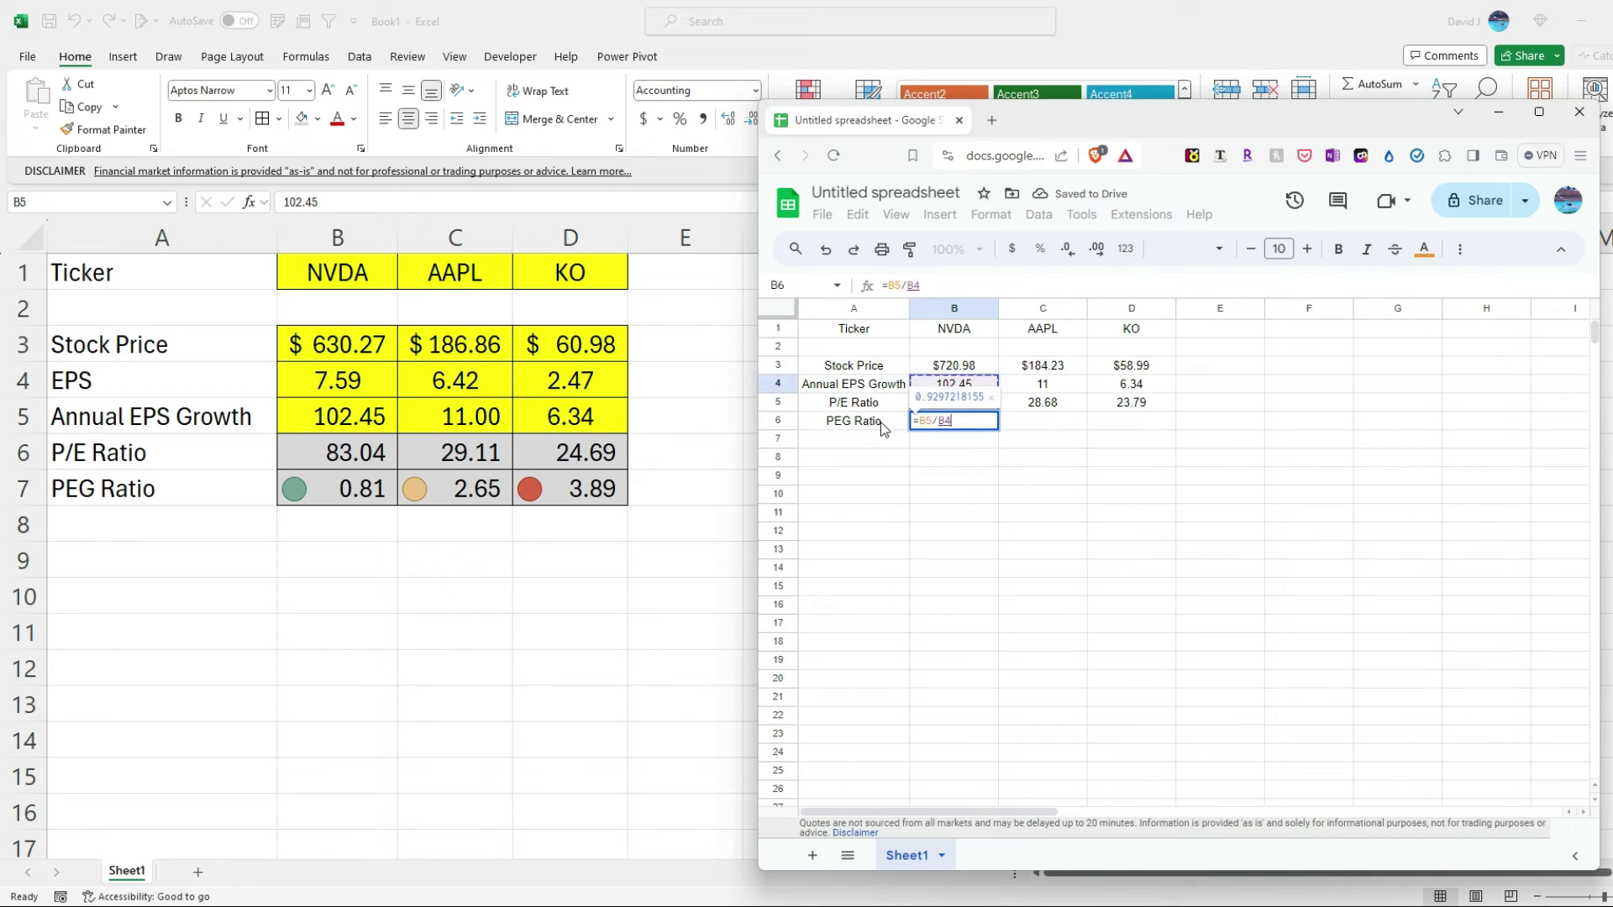
key(Return)
key(Up)
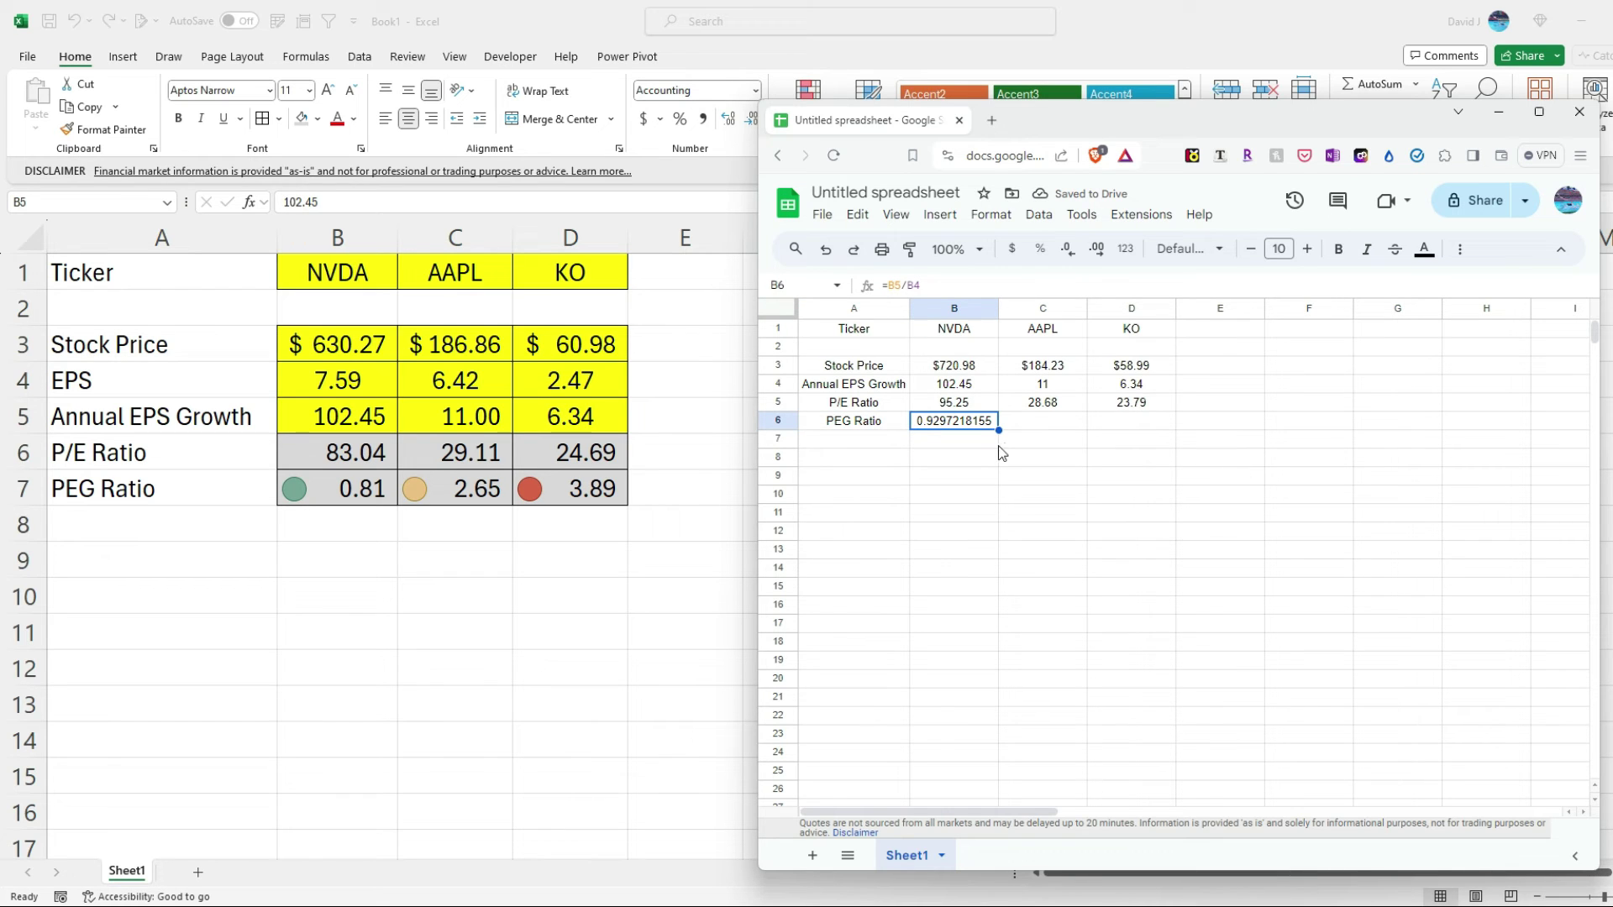
click(1067, 251)
click(1067, 250)
click(1068, 251)
click(1068, 250)
click(1068, 251)
click(1067, 250)
click(1068, 250)
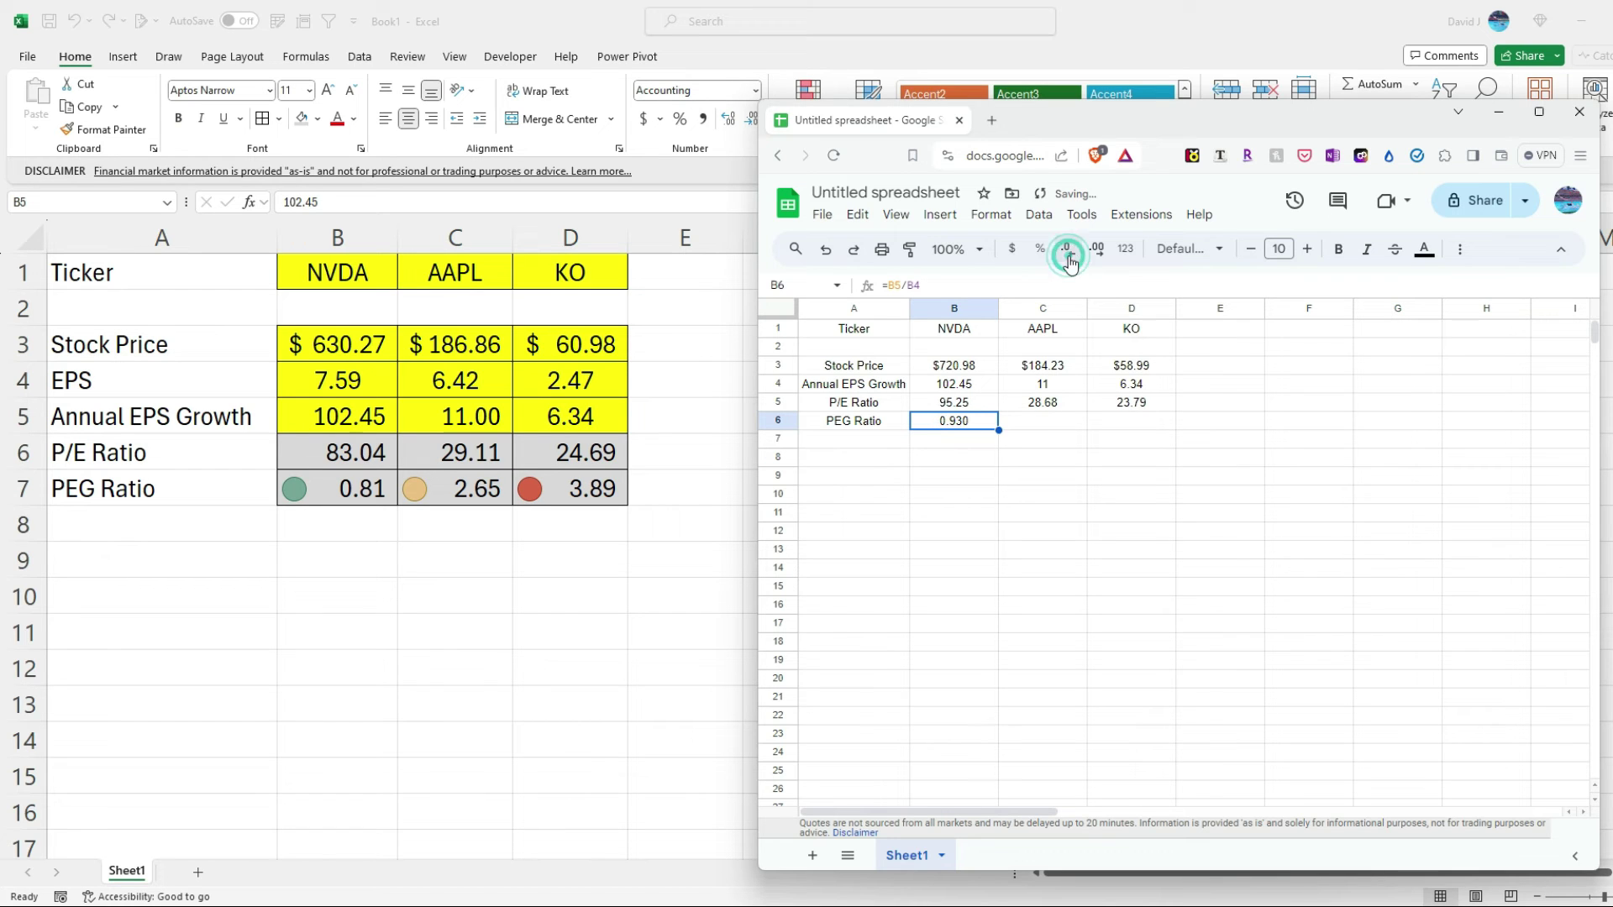
click(1067, 250)
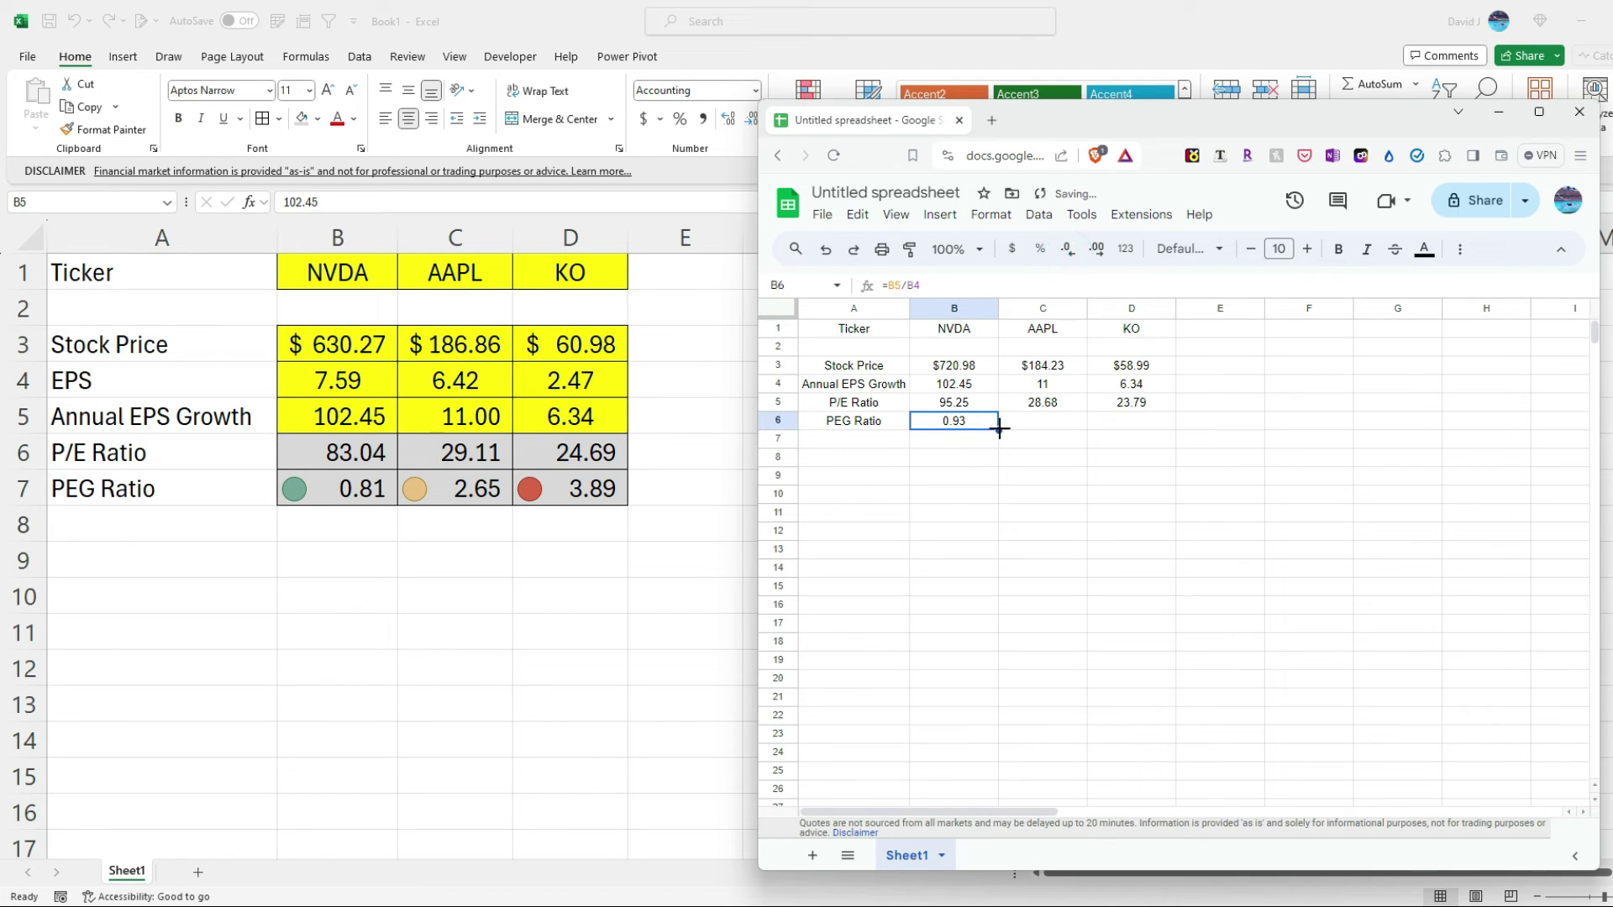
Step: Fill the PEG formula across to D6, giving 2.61 for AAPL and 3.75 for KO
drag(998, 430, 1152, 425)
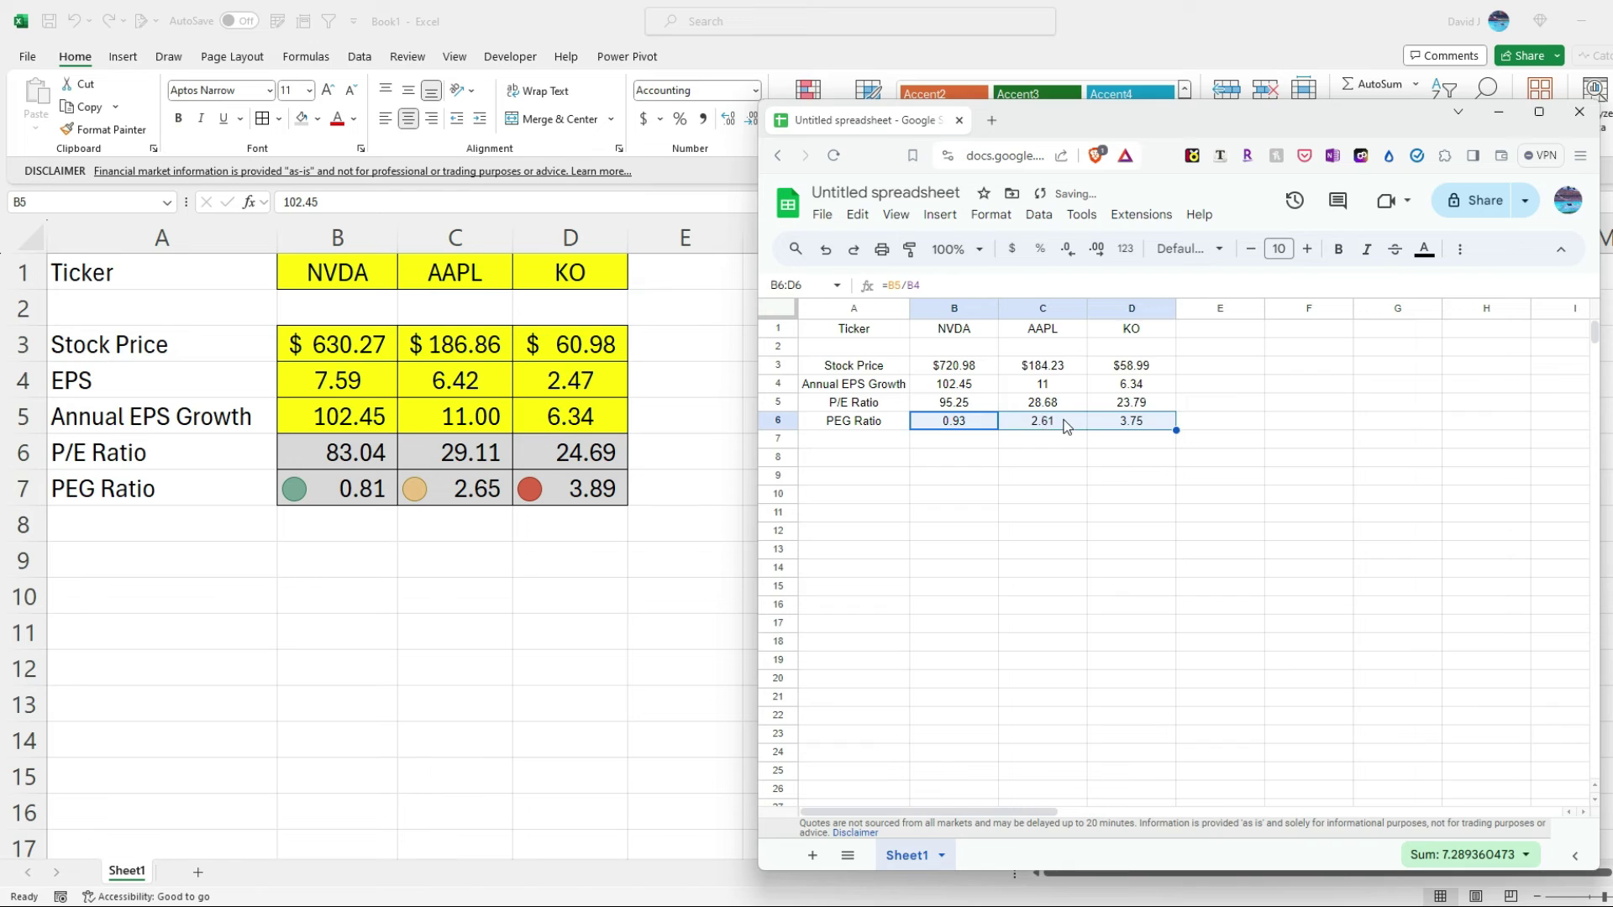
click(1062, 419)
click(1127, 420)
click(1188, 494)
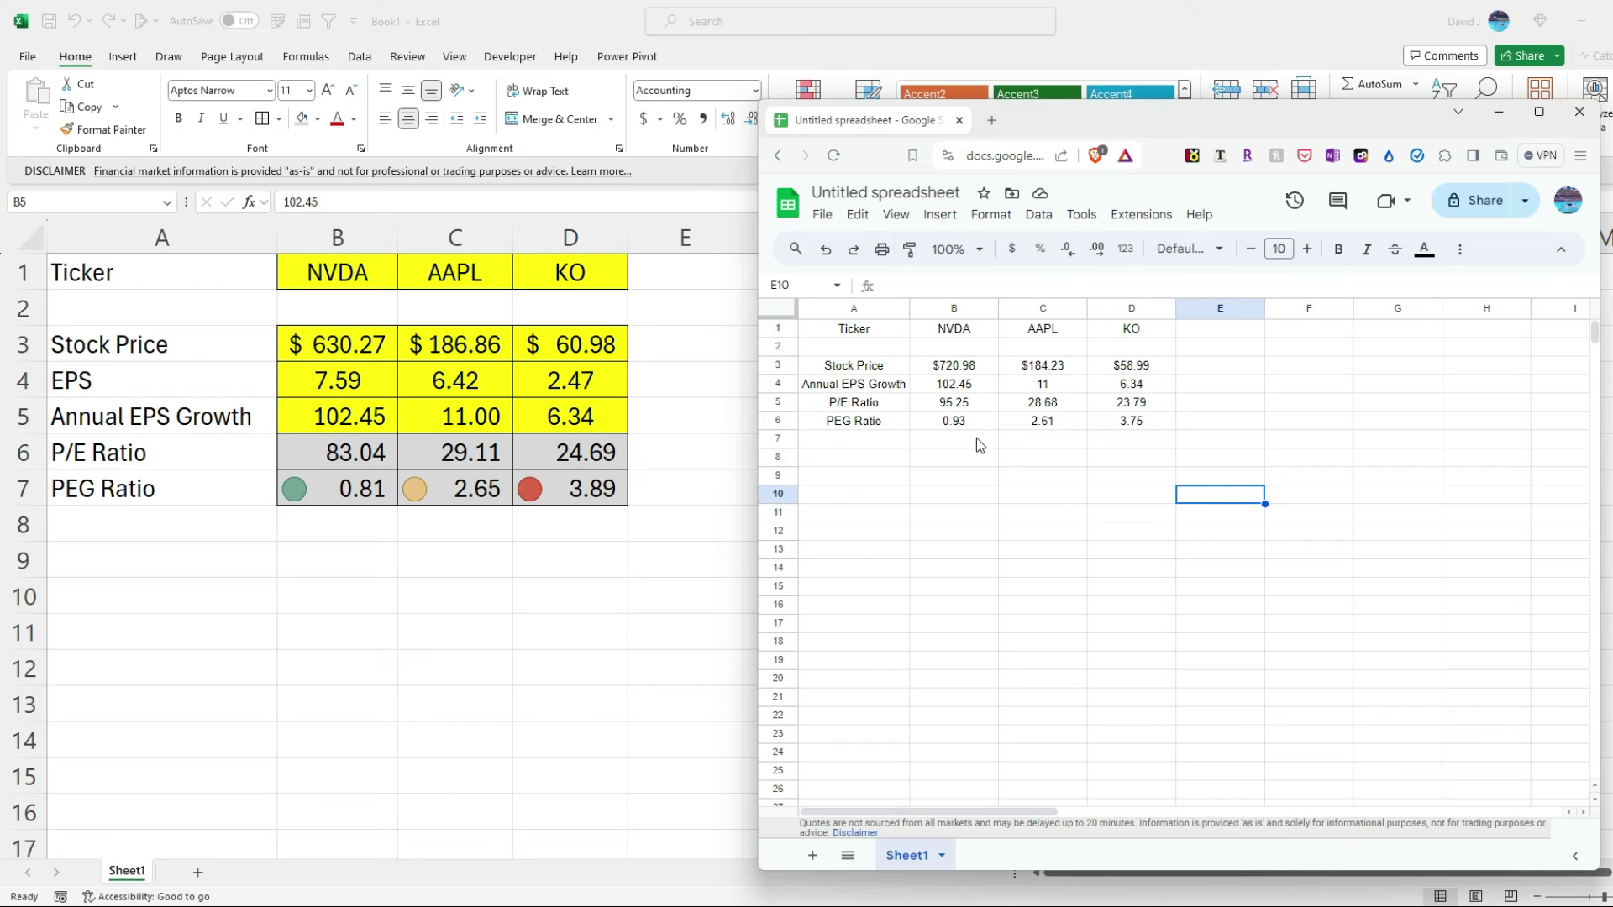
click(974, 368)
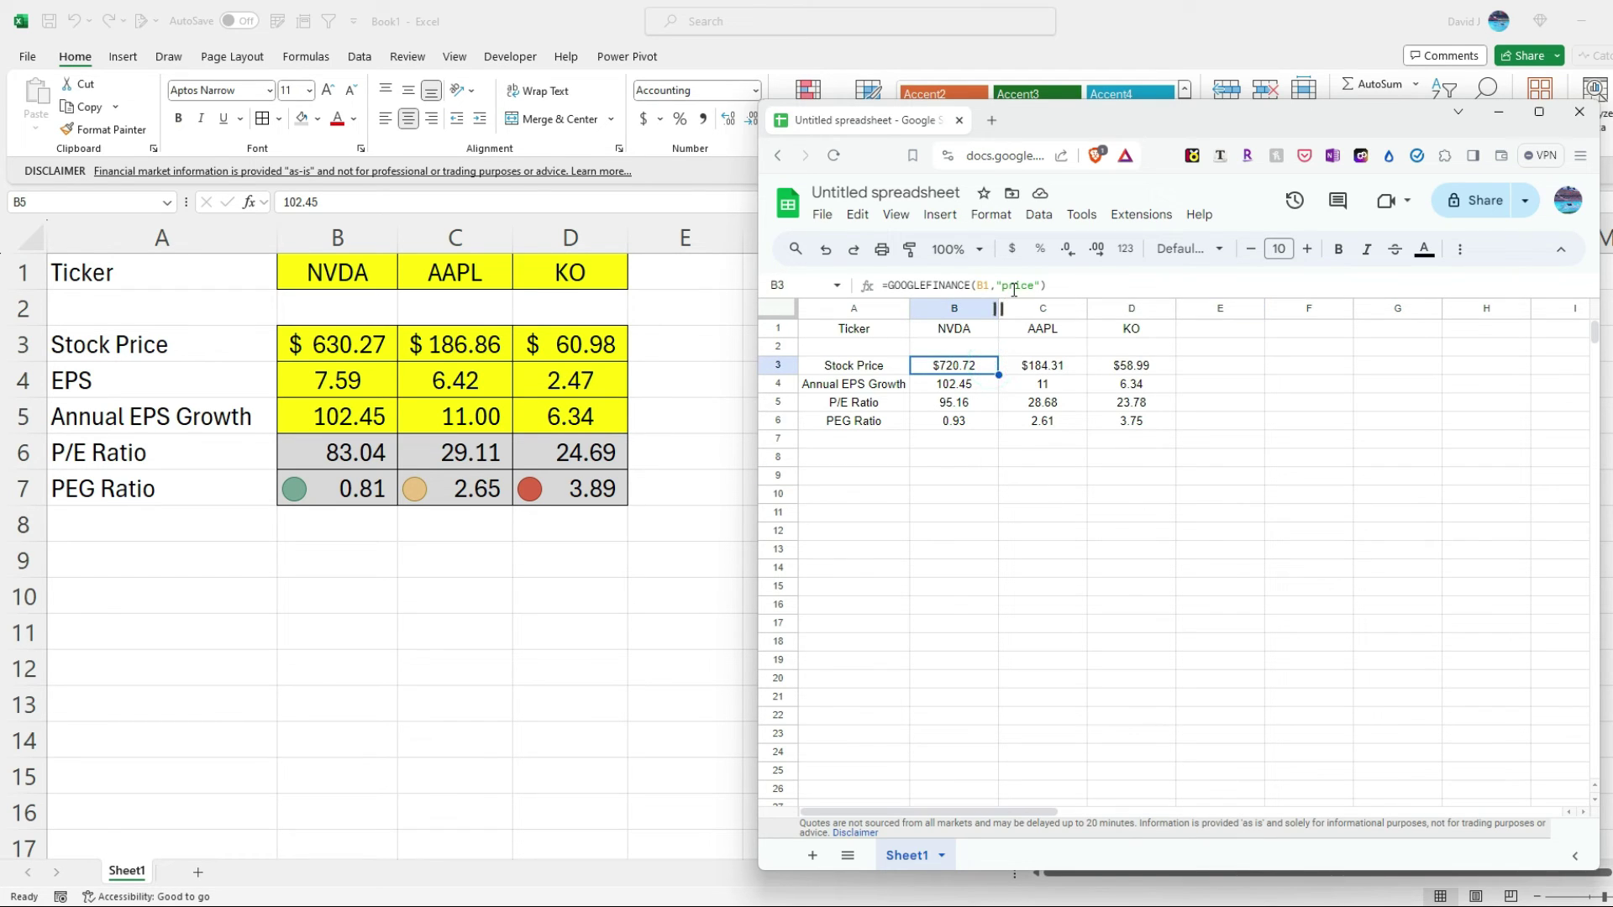
click(978, 405)
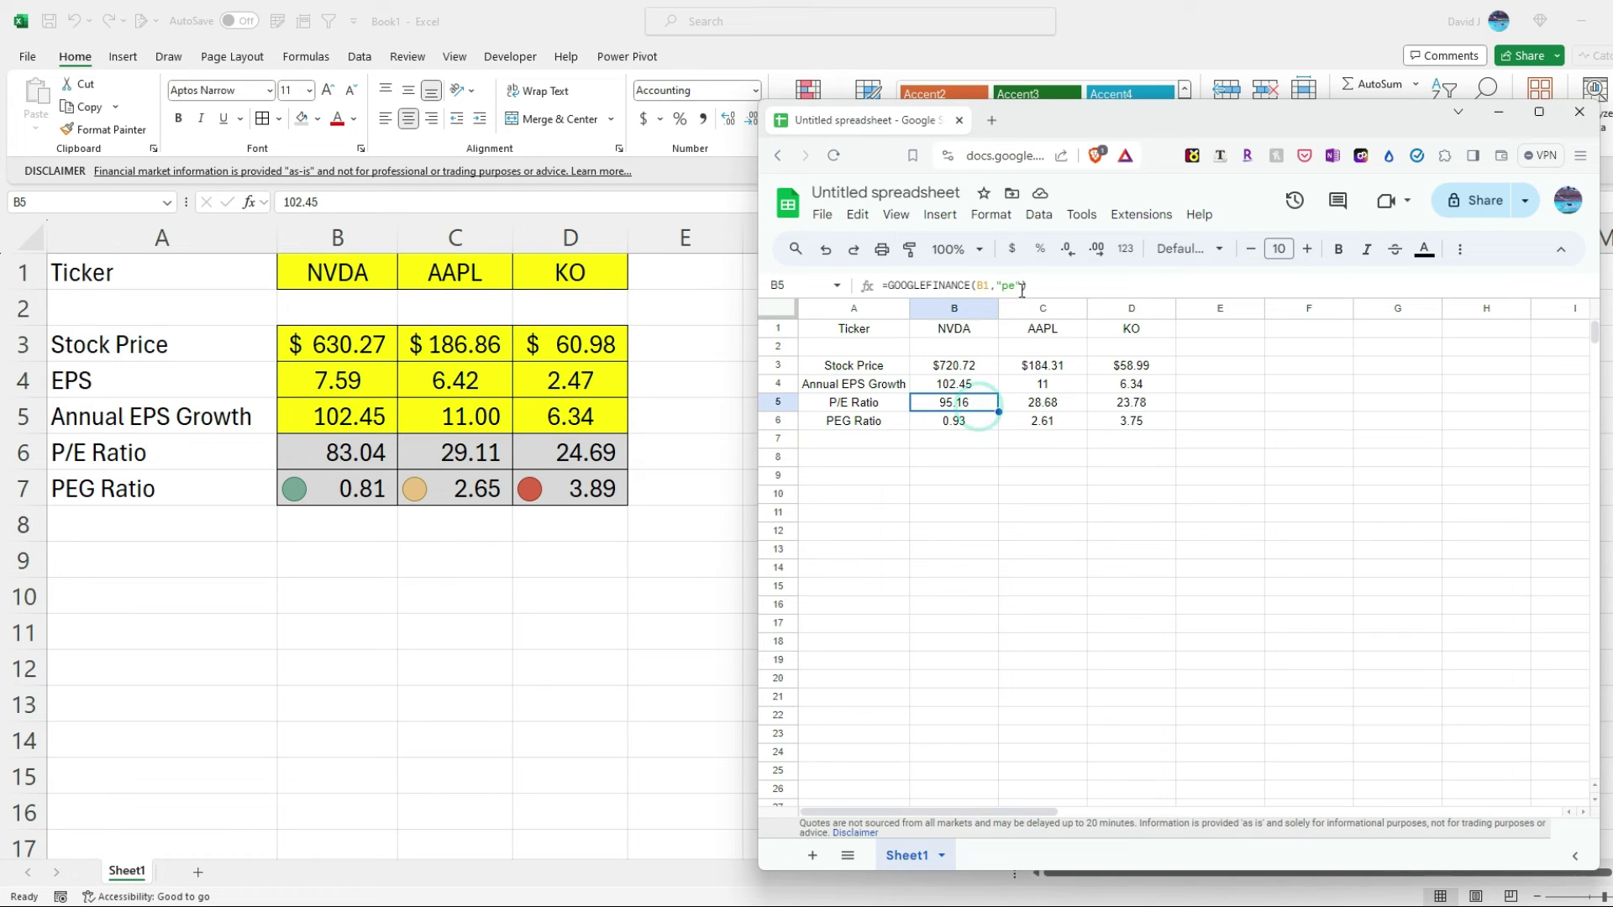
click(980, 368)
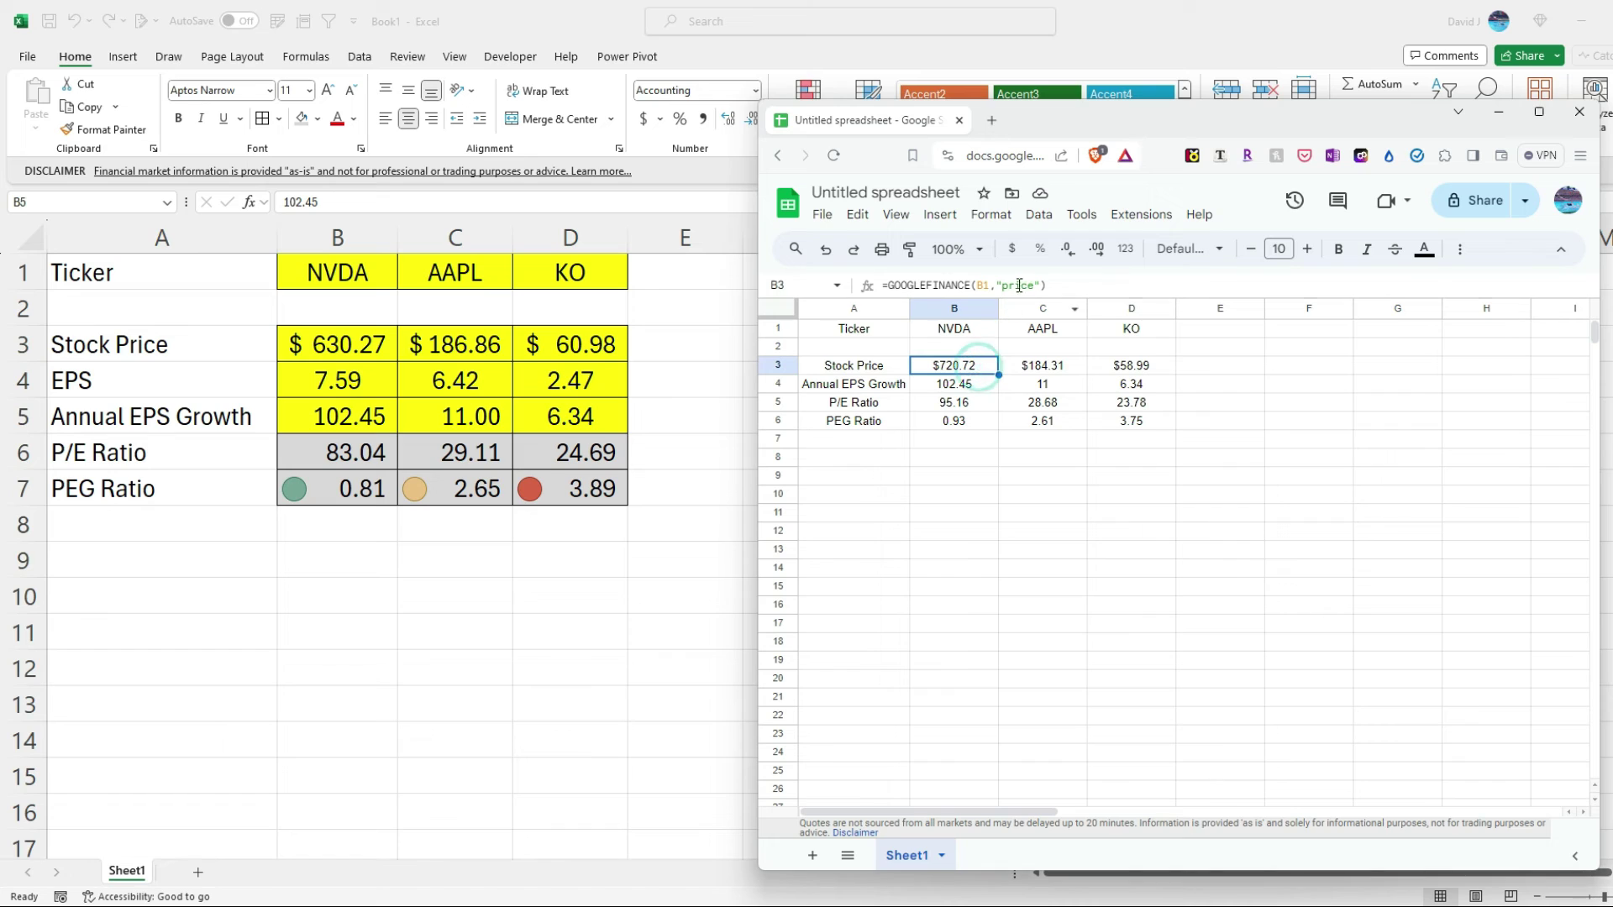